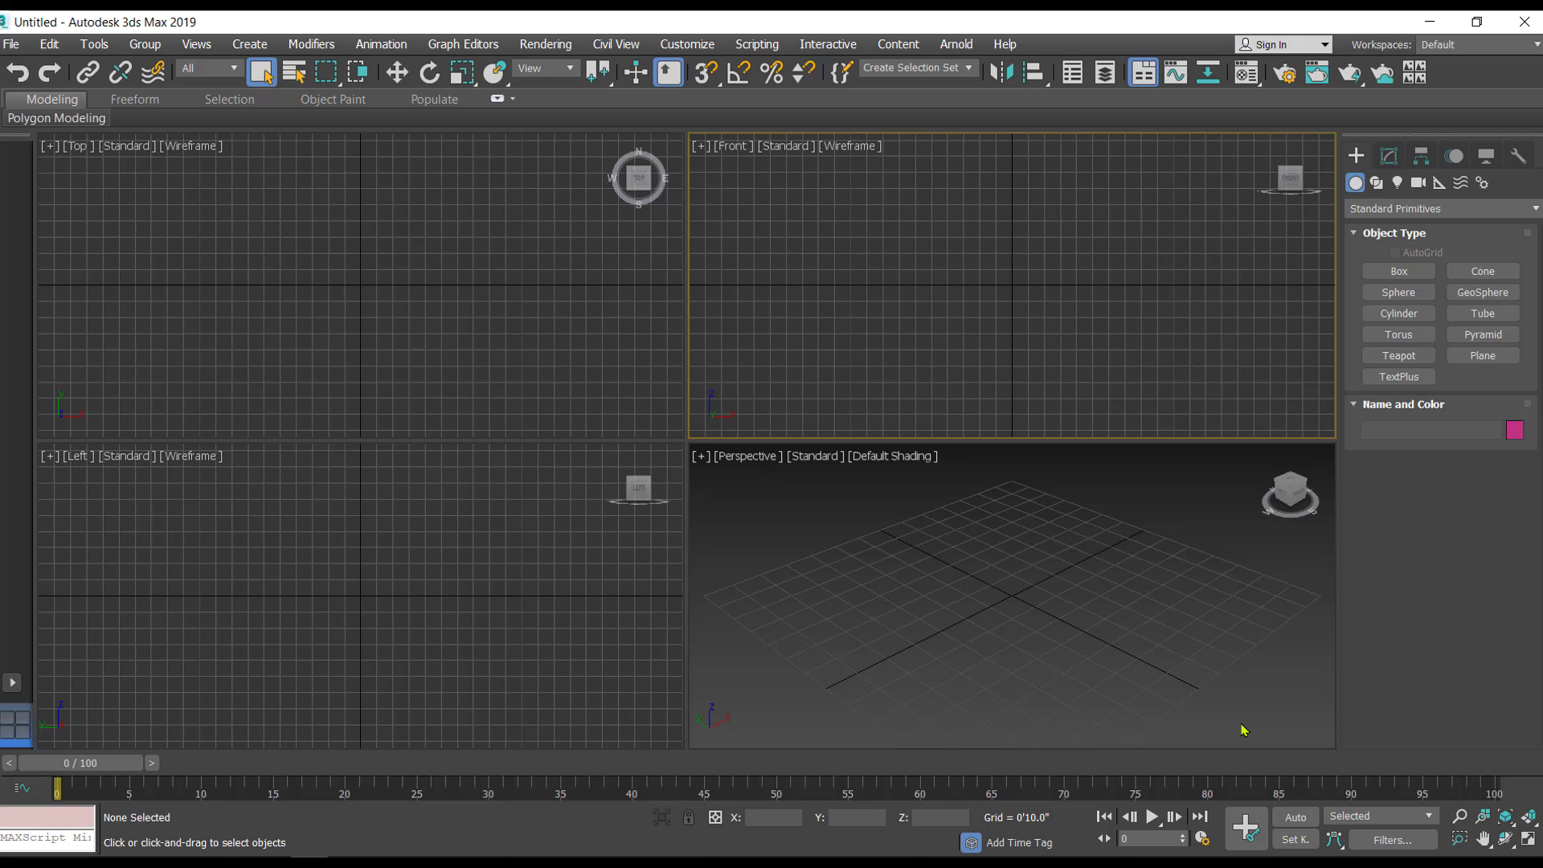
In a full-size Front view, draw a tall box about 14 ft long and 10 ft wide as the wardrobe body.
{"action": "left_click", "coordinate": [1527, 841]}
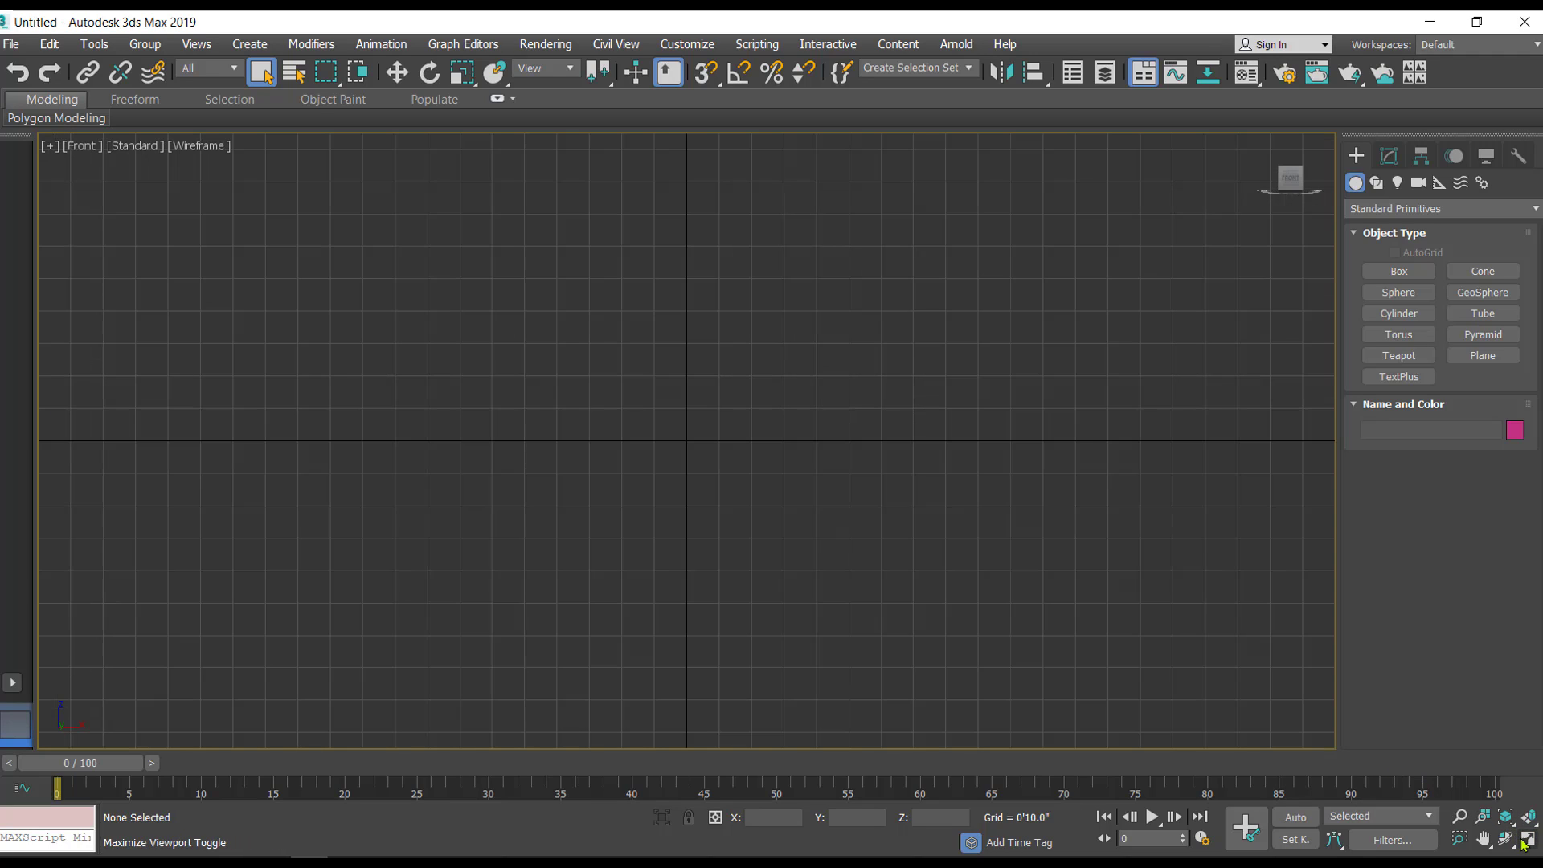
{"action": "left_click", "coordinate": [1388, 276]}
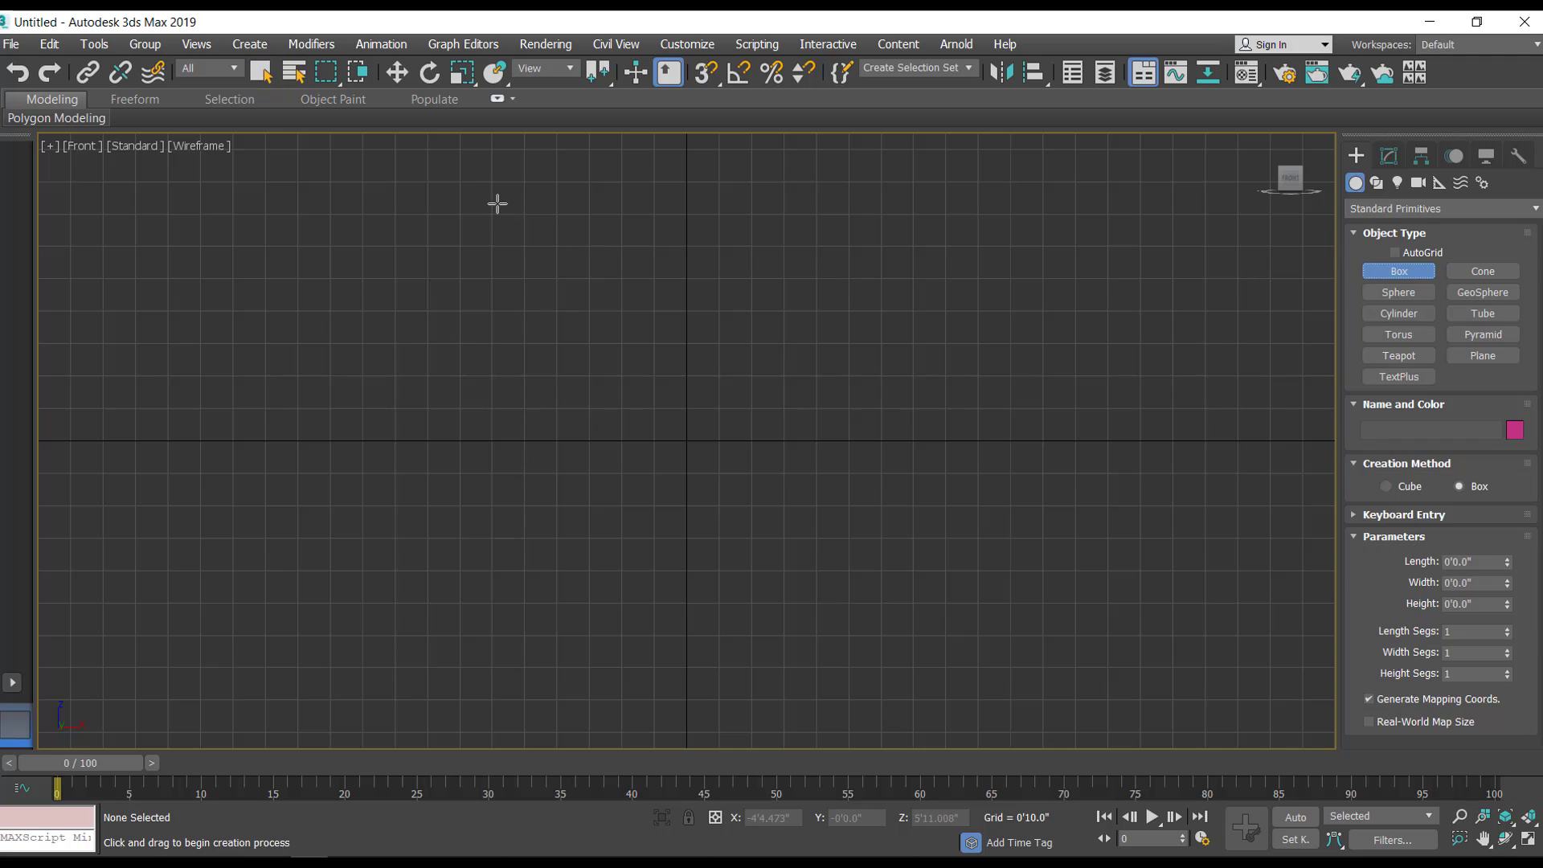
{"action": "left_click_drag", "start_coordinate": [488, 182], "coordinate": [880, 731]}
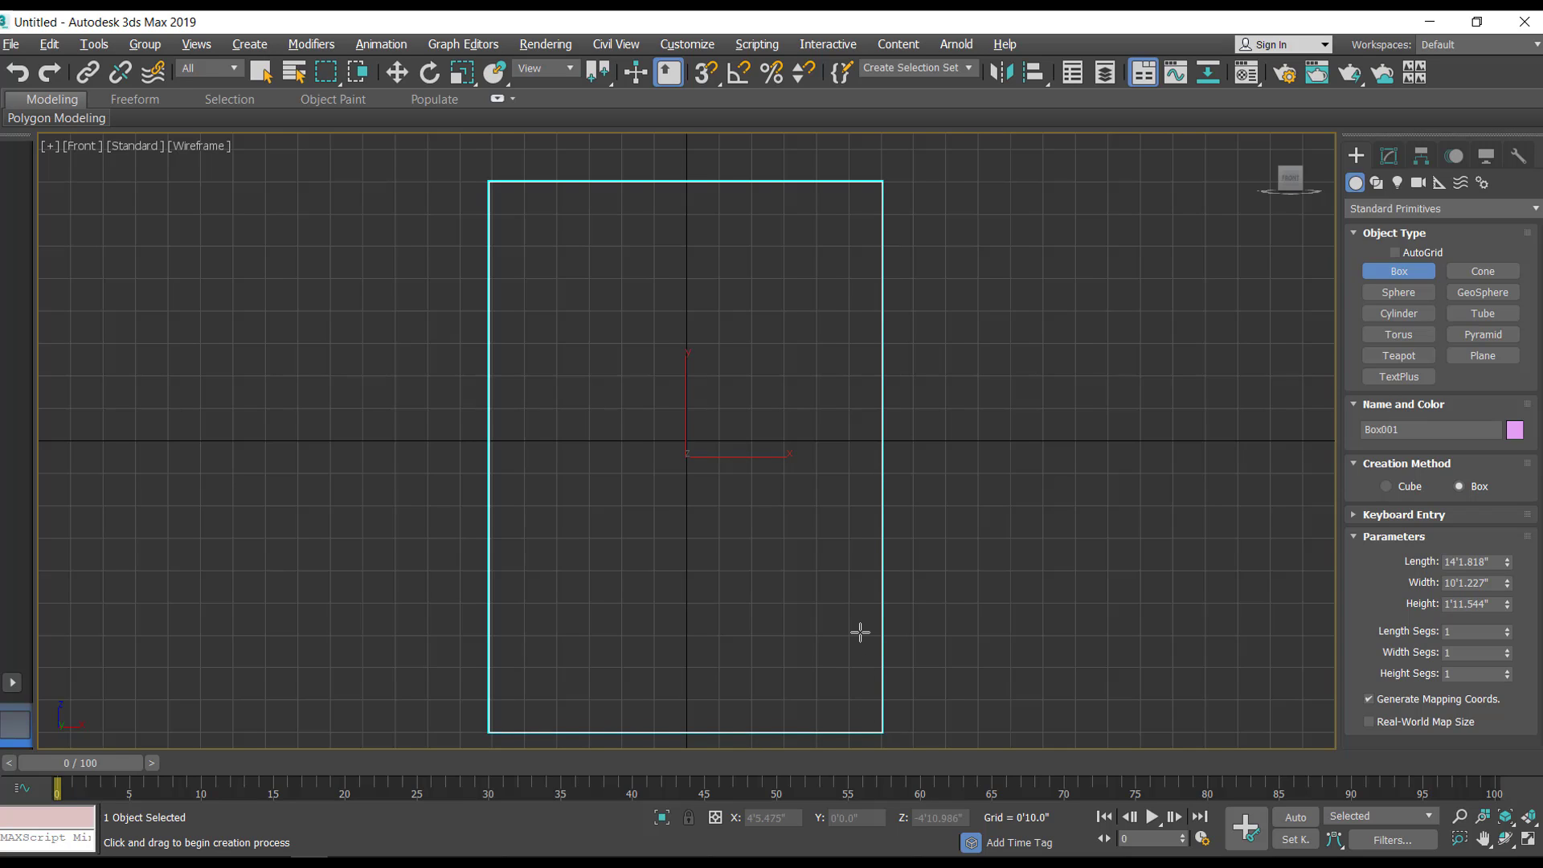
Nudge the box slightly left, then restore the full-size Front view centred on it.
{"action": "key", "text": "alt+w"}
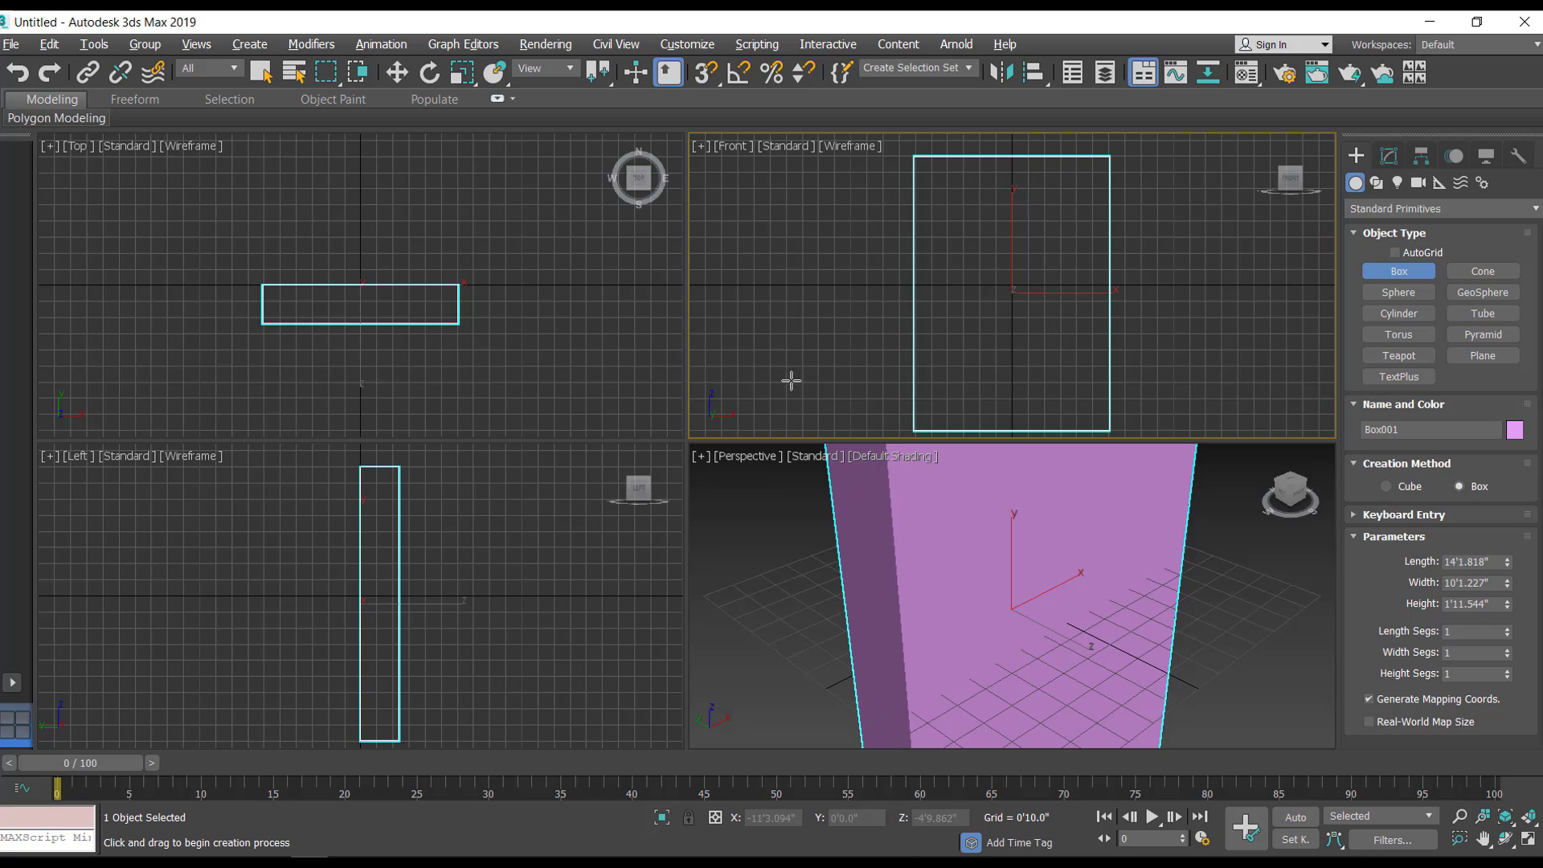
{"action": "left_click", "coordinate": [399, 73]}
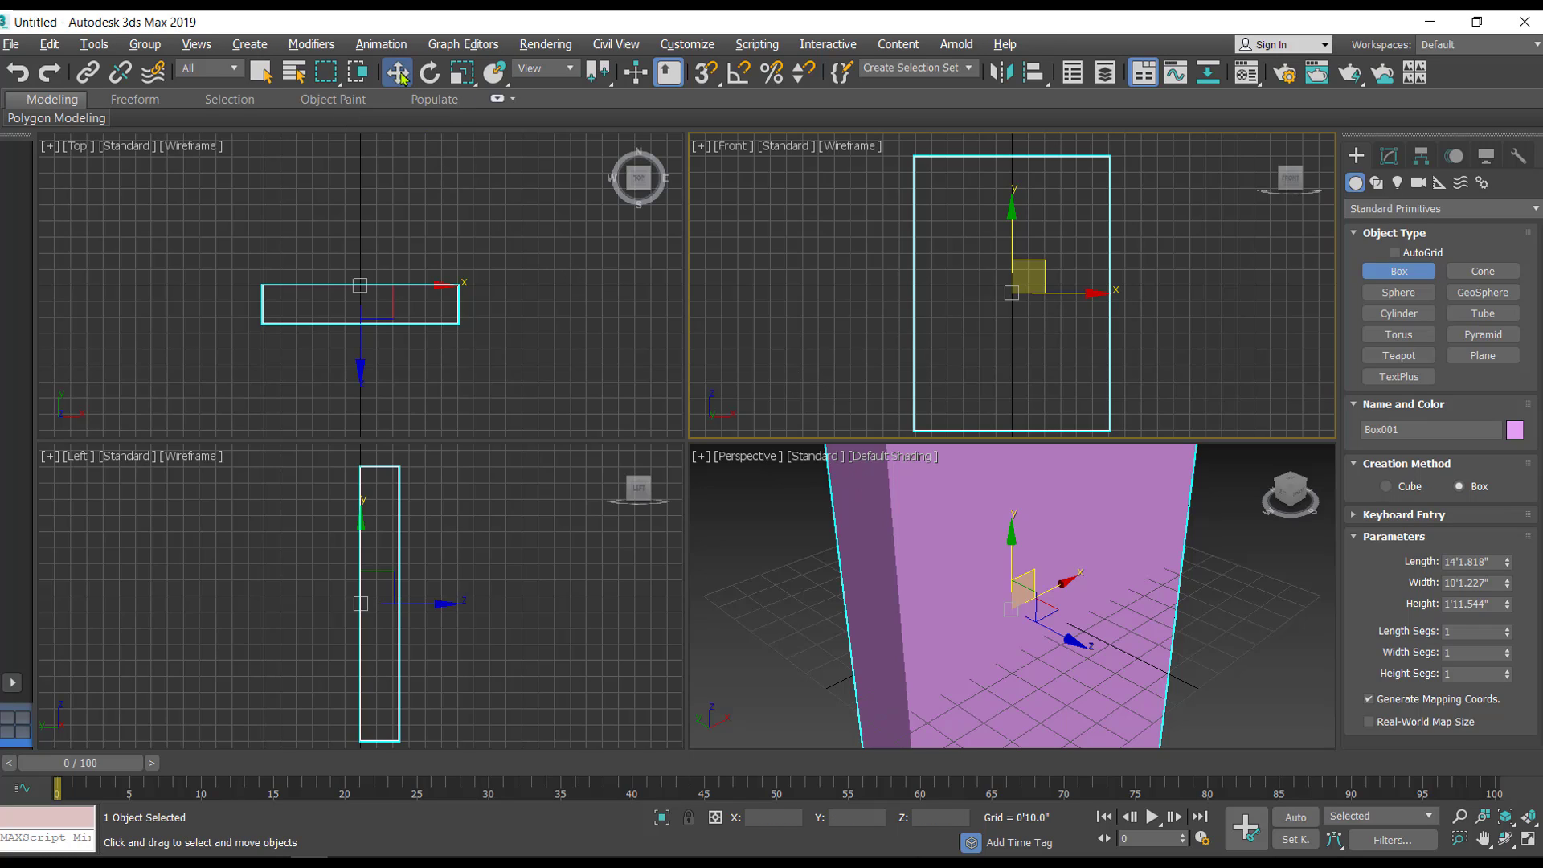
{"action": "left_click_drag", "start_coordinate": [984, 367], "coordinate": [975, 366]}
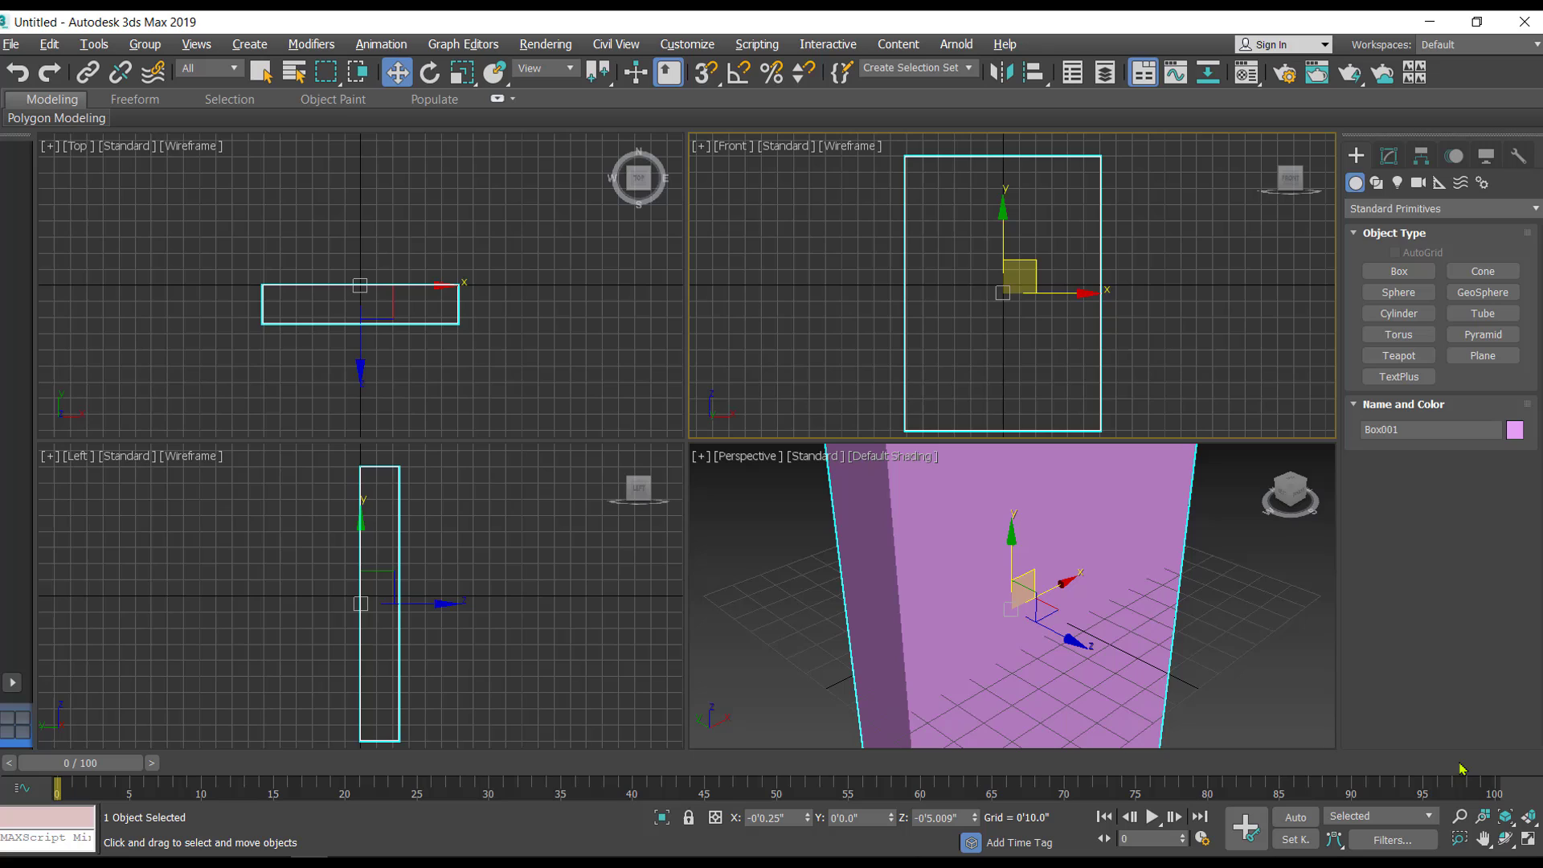
{"action": "left_click", "coordinate": [1528, 839]}
{"action": "middle_click_drag", "start_coordinate": [743, 381], "coordinate": [801, 351]}
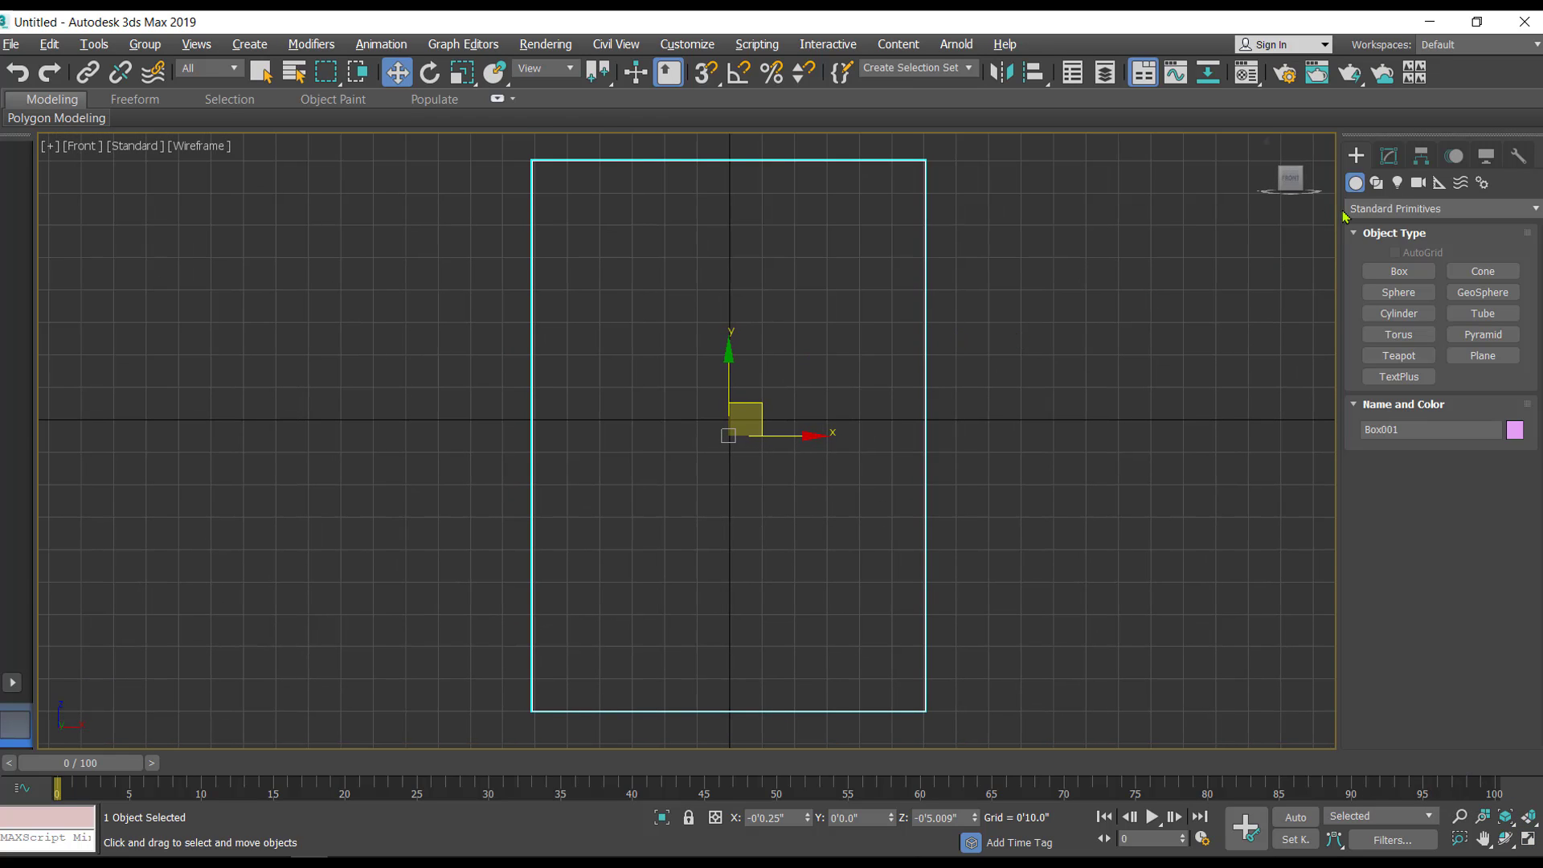
Draw the upper-left door panel rectangle inside the box front.
{"action": "left_click", "coordinate": [1375, 183]}
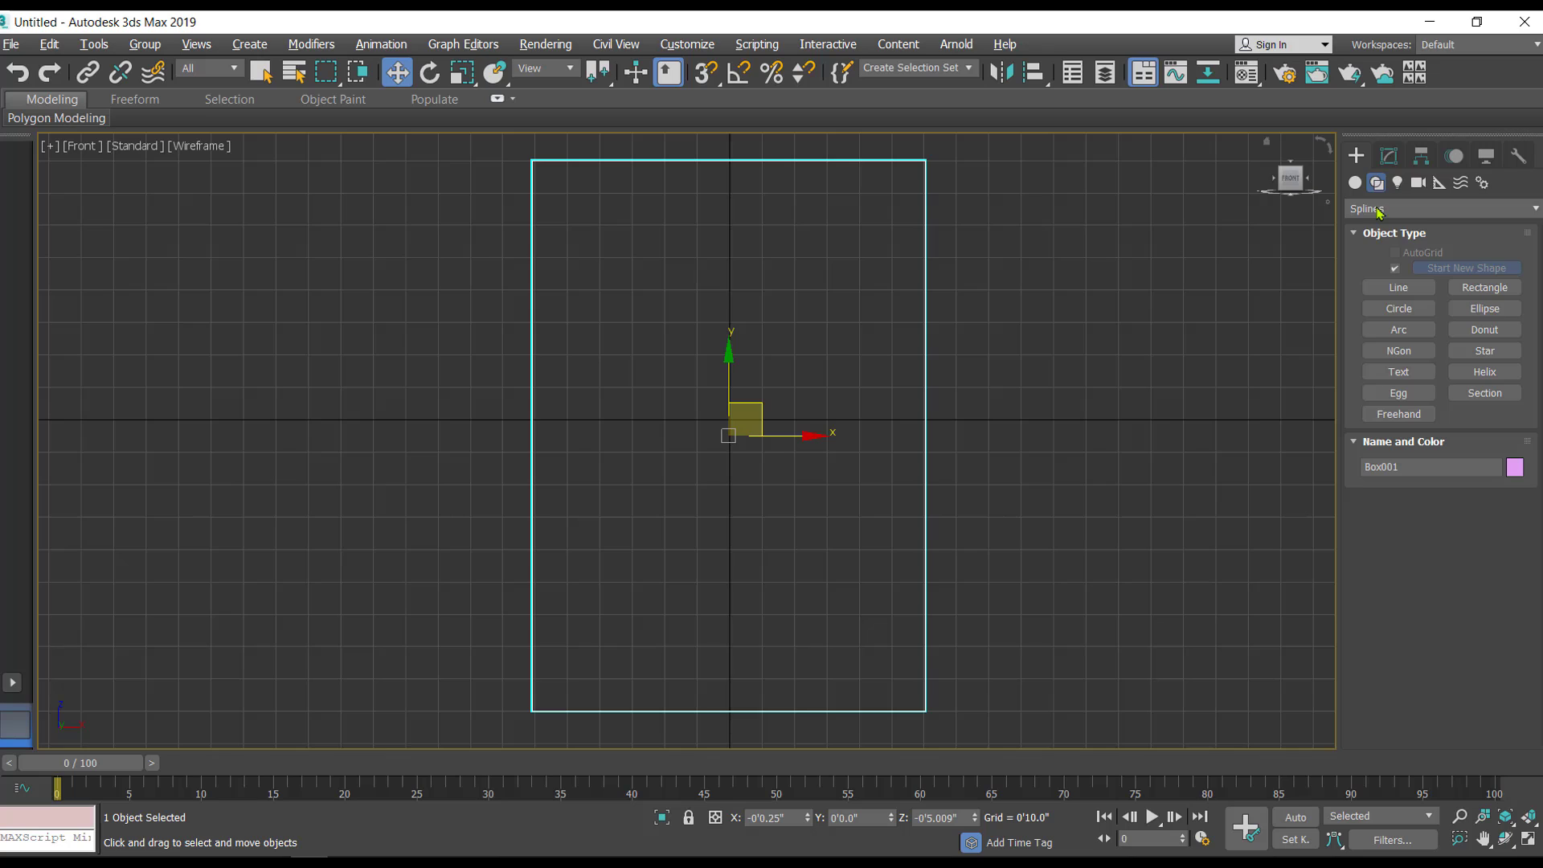
{"action": "left_click", "coordinate": [1488, 289]}
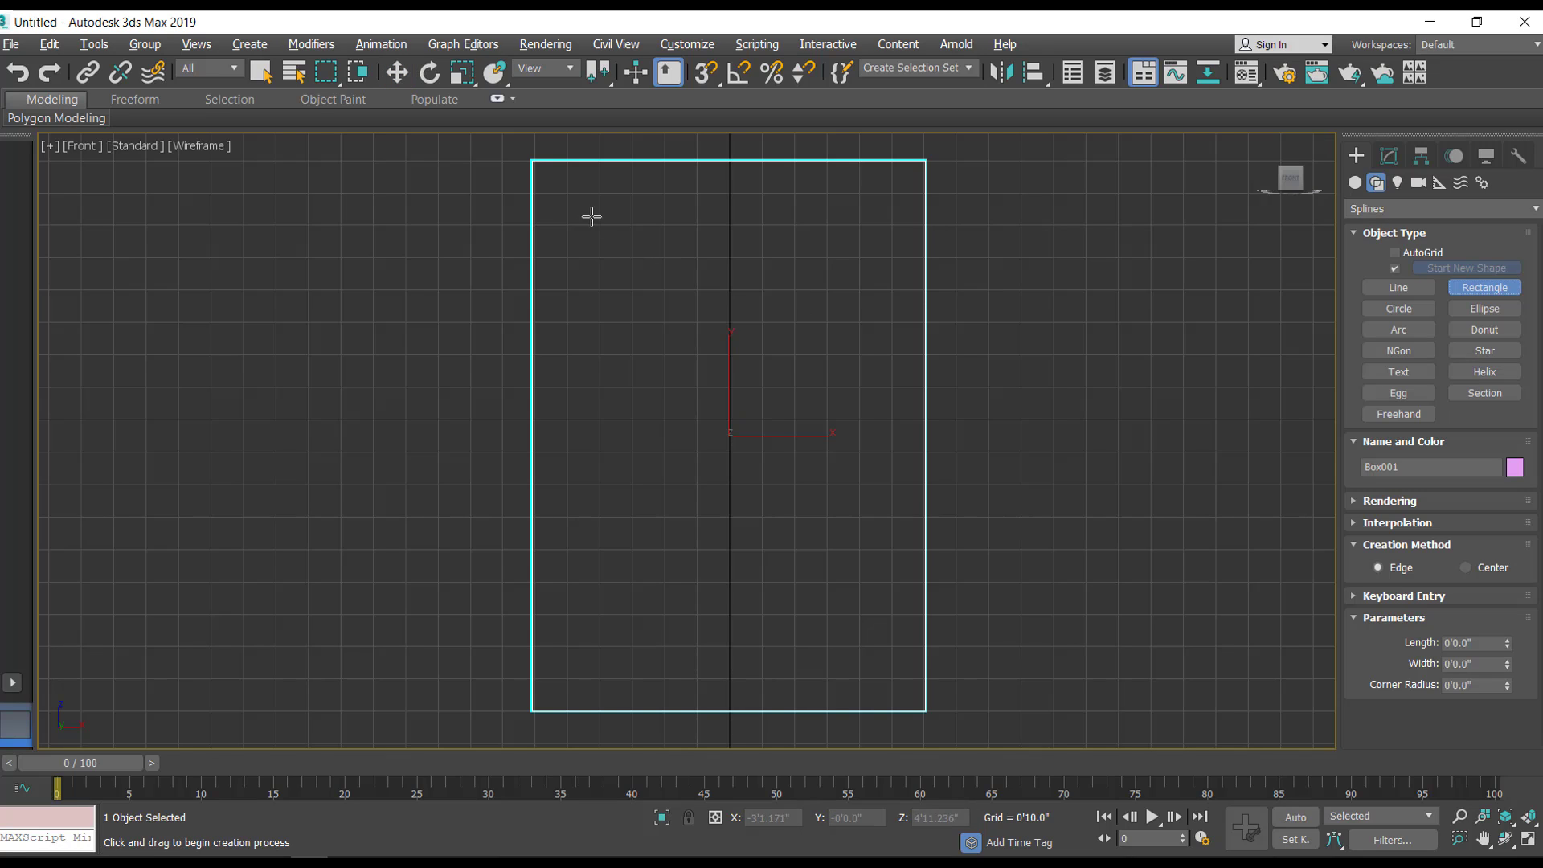
{"action": "left_click_drag", "start_coordinate": [542, 171], "coordinate": [724, 493]}
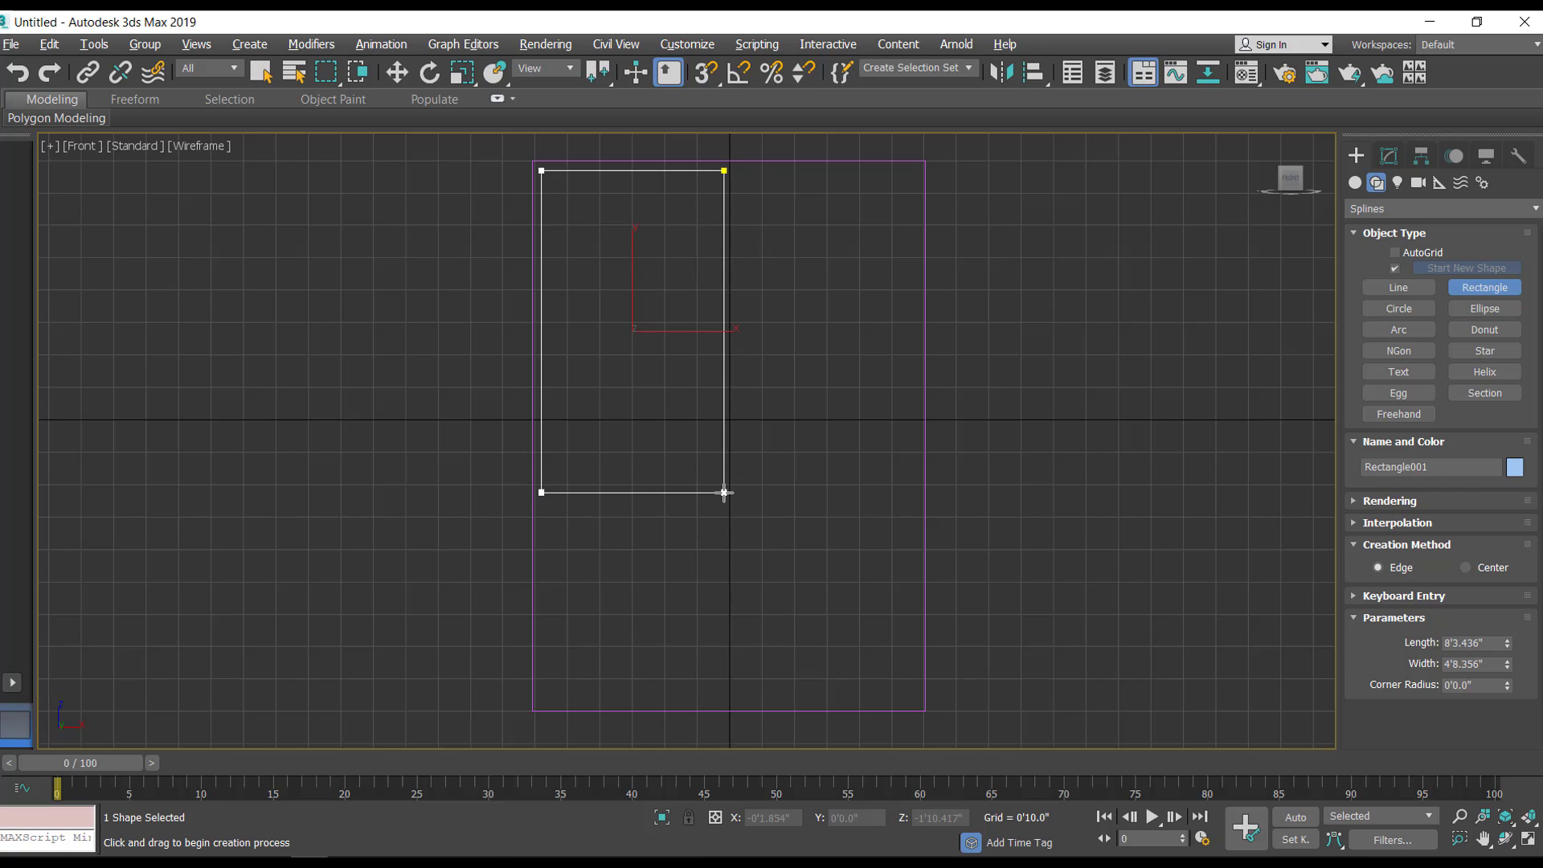
Copy the door rectangle to the right half, then copy the left one lower down.
{"action": "left_click", "coordinate": [397, 72]}
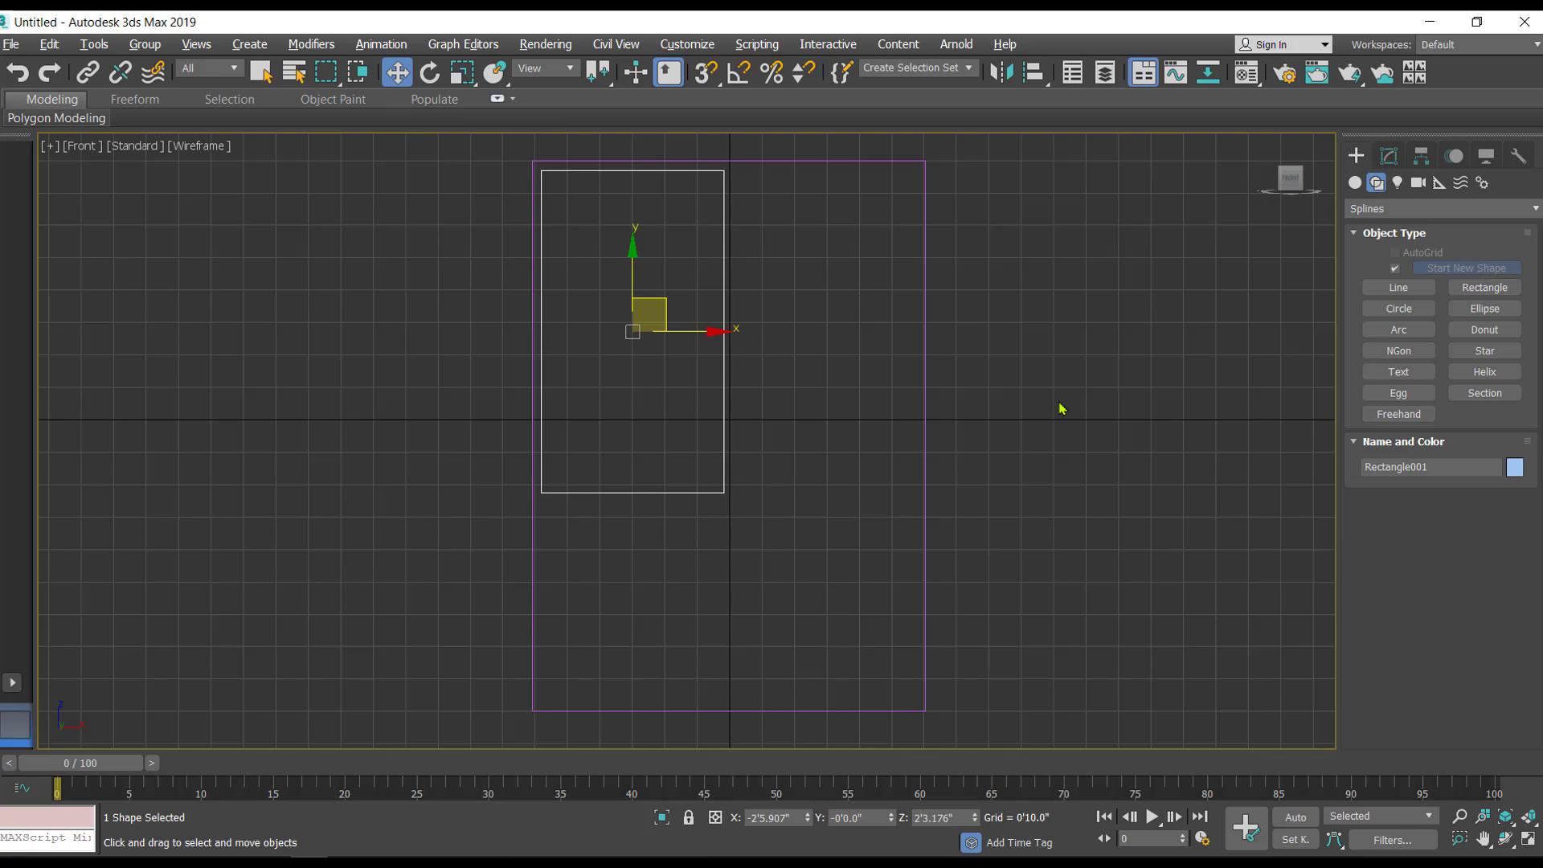
{"action": "left_click_drag", "start_coordinate": [706, 332], "coordinate": [897, 348], "text": "shift"}
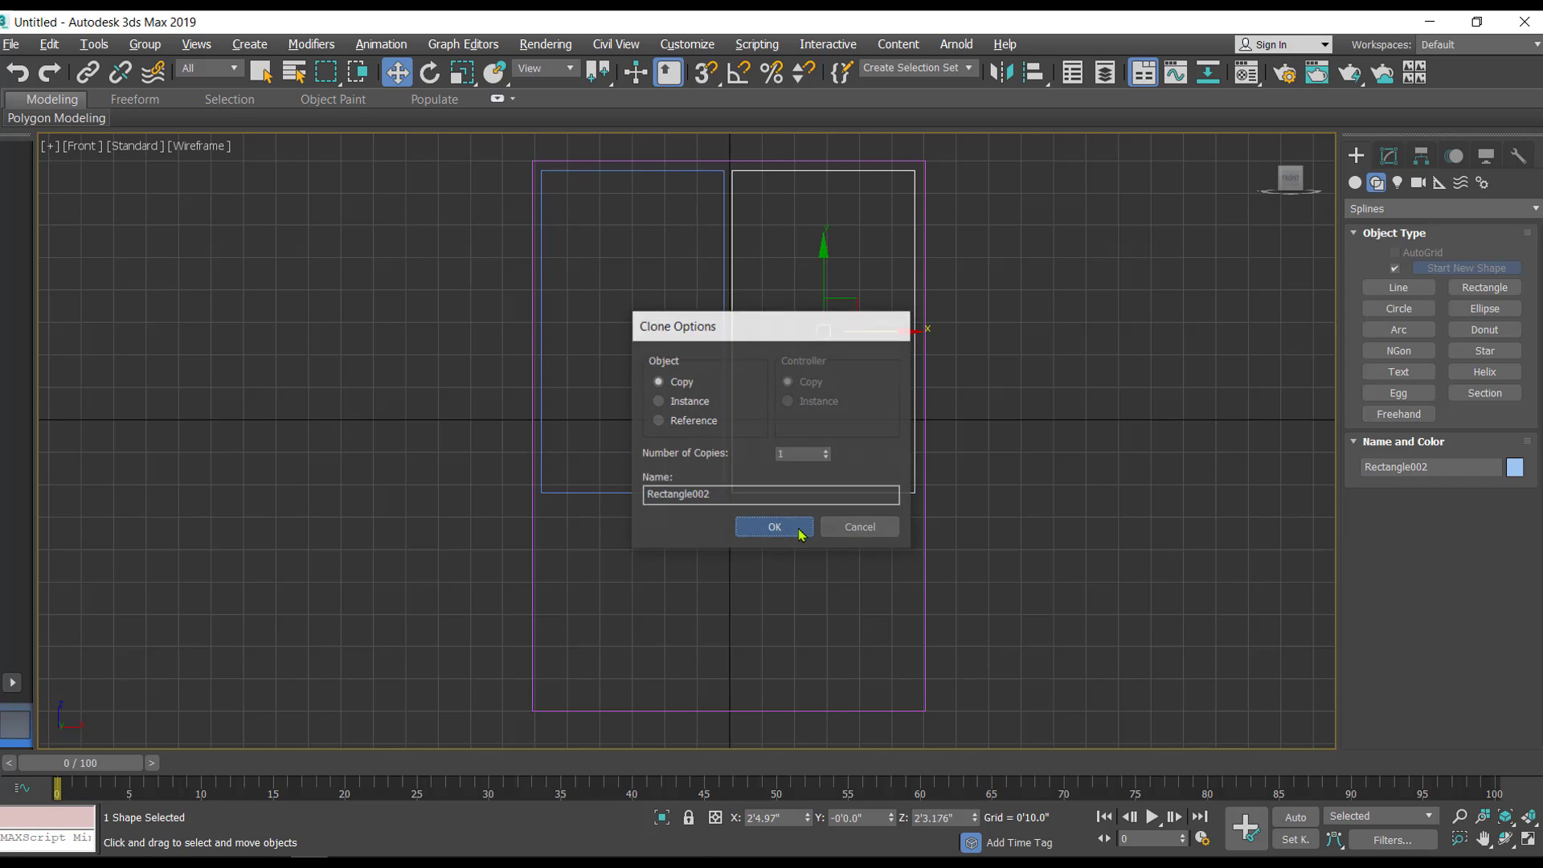
{"action": "left_click", "coordinate": [765, 527]}
{"action": "left_click_drag", "start_coordinate": [835, 566], "coordinate": [649, 479]}
{"action": "left_click", "coordinate": [781, 466]}
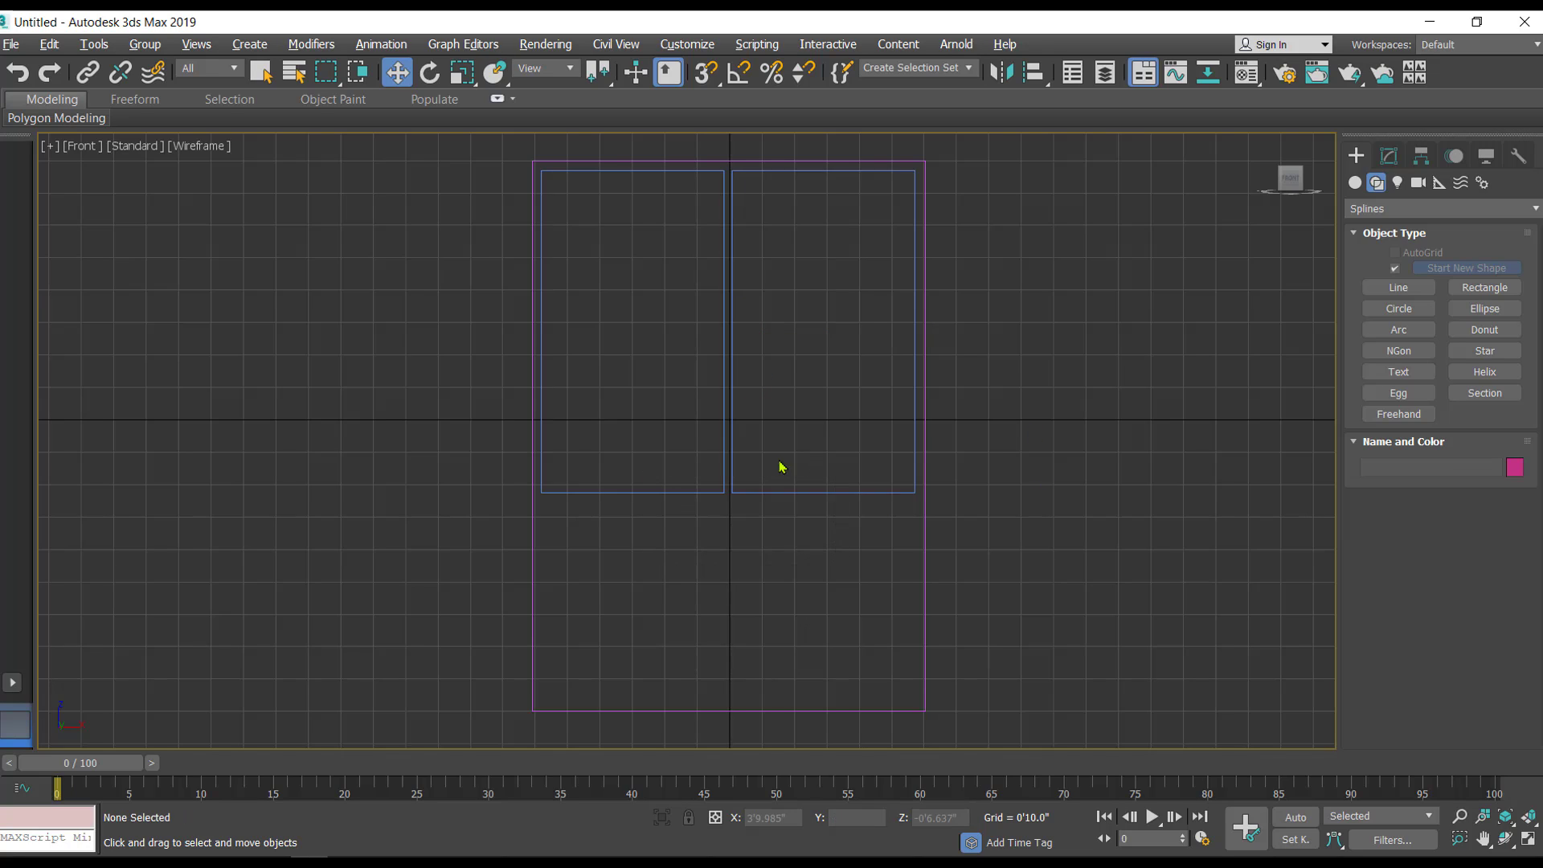
{"action": "left_click", "coordinate": [654, 492]}
{"action": "left_click_drag", "start_coordinate": [627, 279], "coordinate": [625, 482]}
Shorten the lower copy into a drawer strip and move it up just below the door.
{"action": "left_click", "coordinate": [771, 526]}
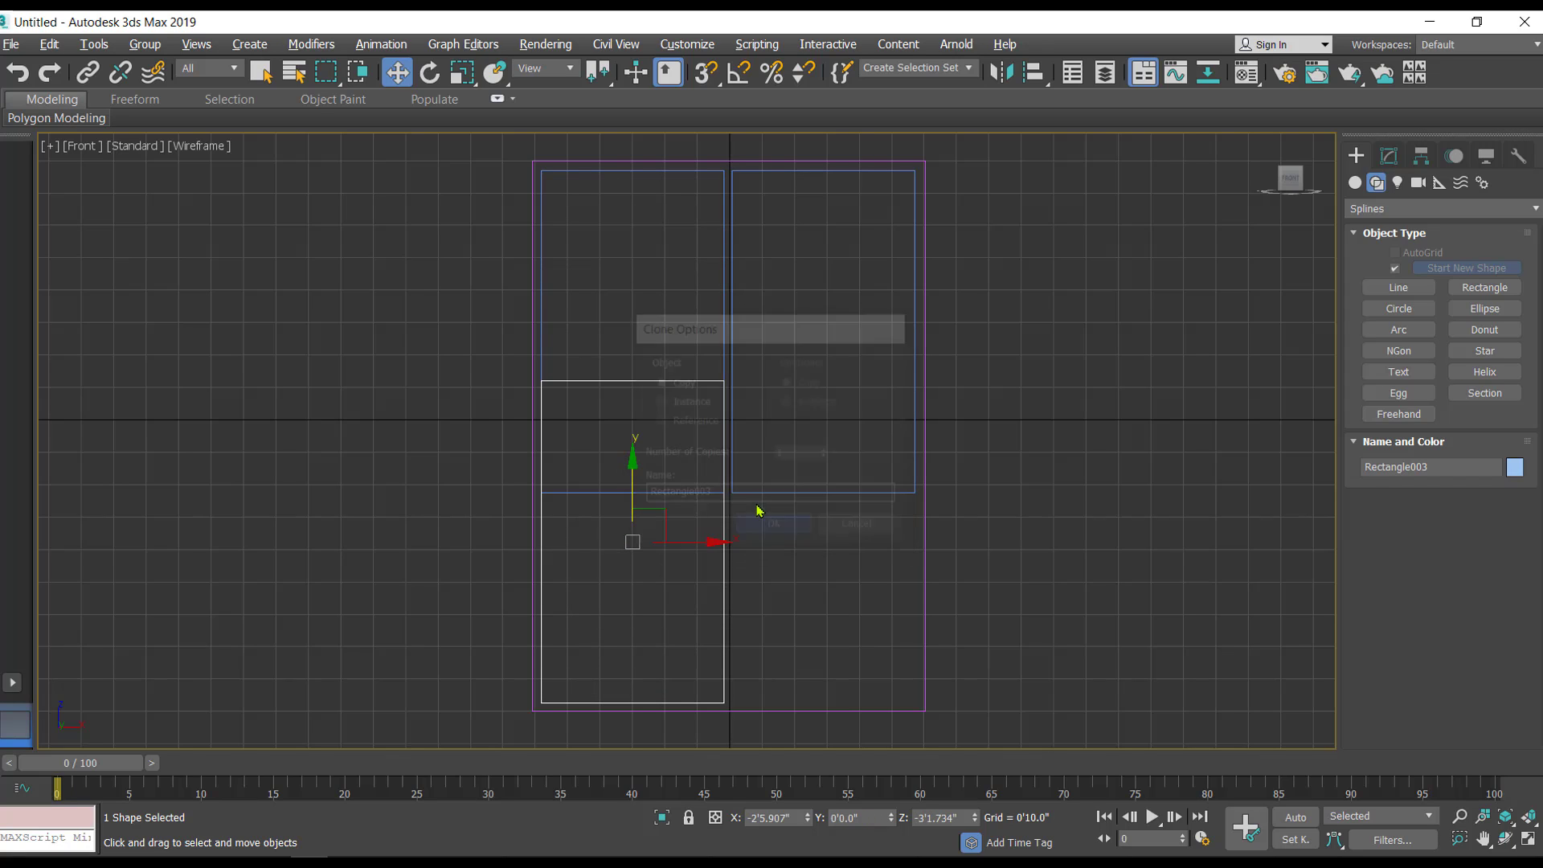
{"action": "left_click", "coordinate": [1388, 155]}
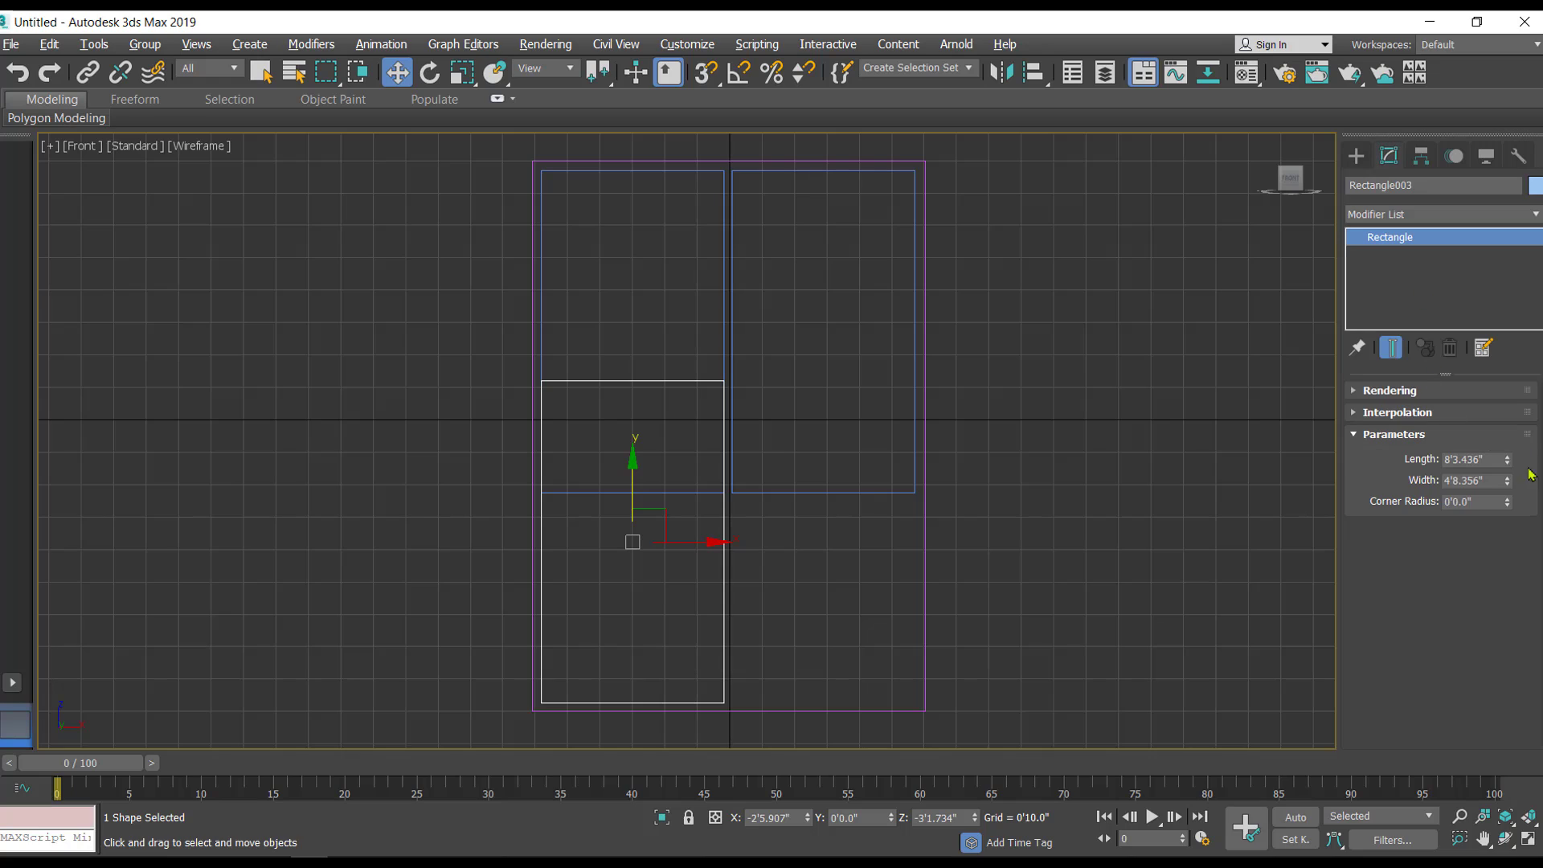
{"action": "left_click_drag", "start_coordinate": [1508, 464], "coordinate": [1492, 530]}
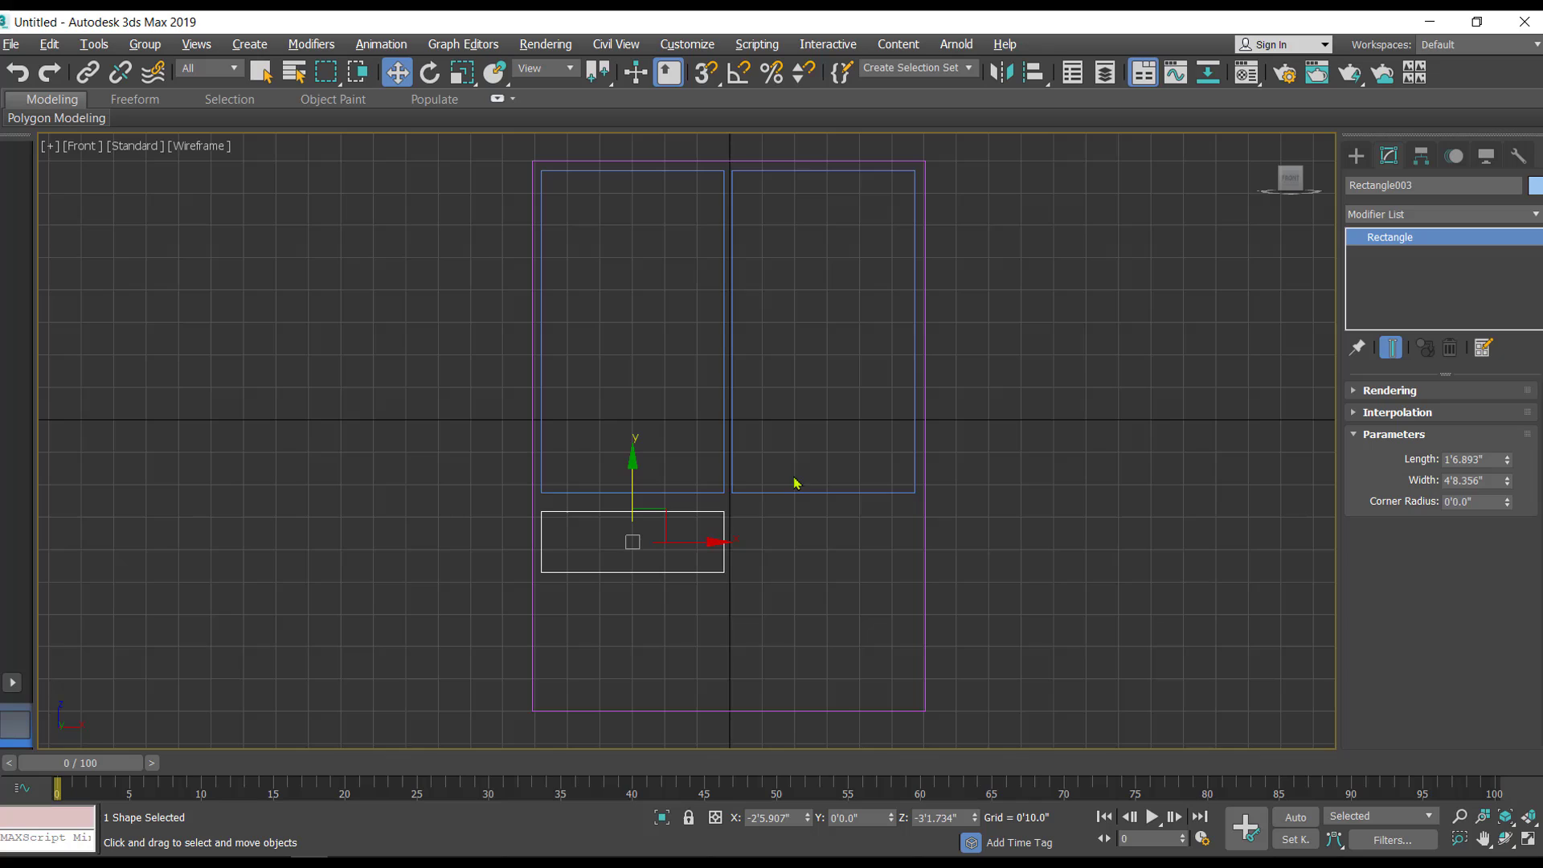
{"action": "left_click_drag", "start_coordinate": [632, 479], "coordinate": [635, 473]}
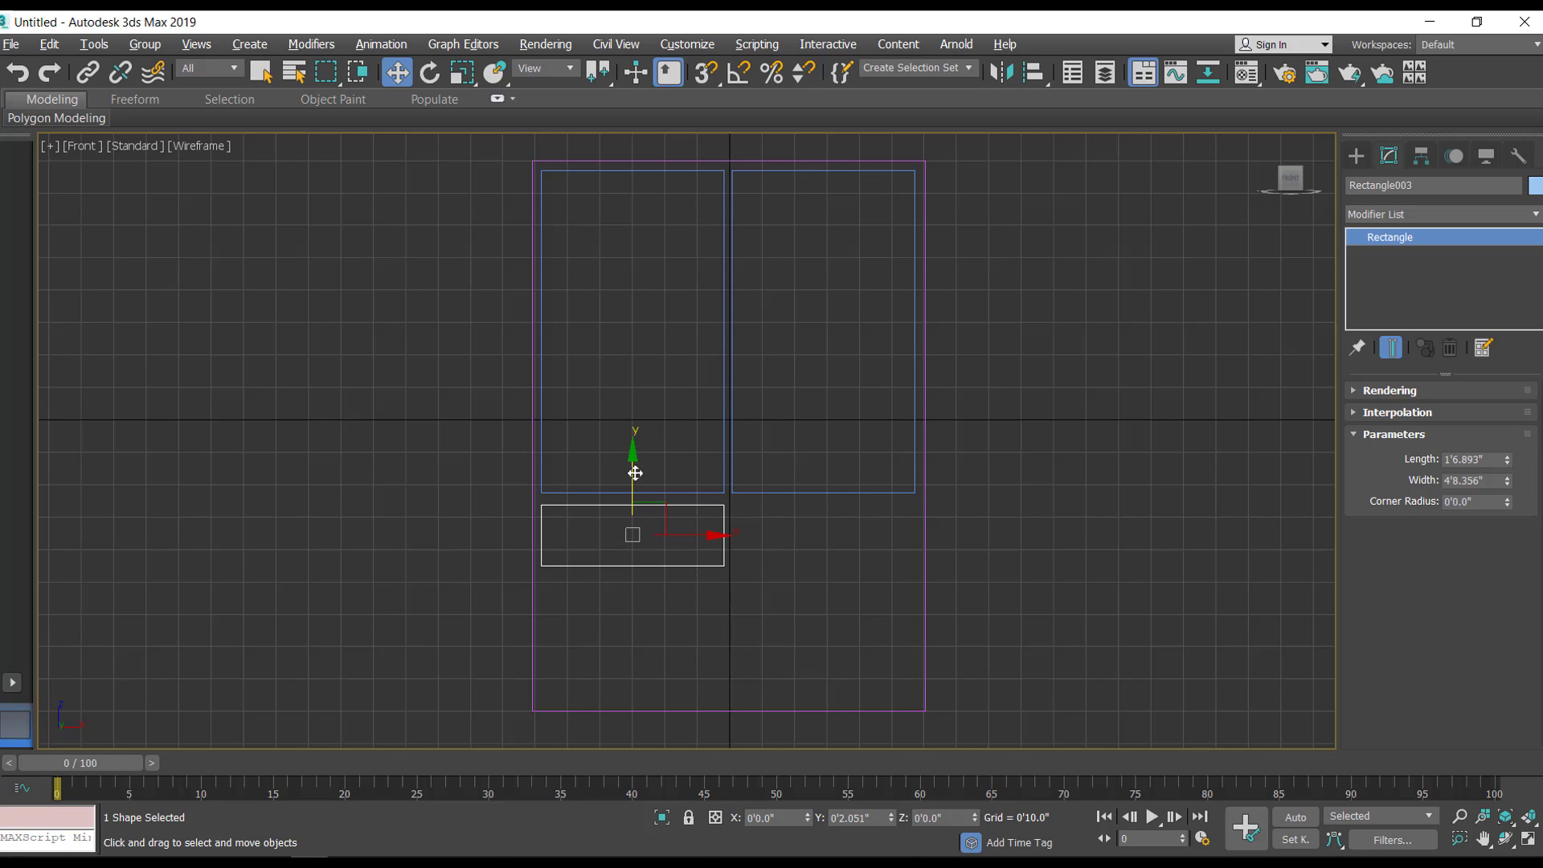
Copy the drawer strip to the right, then copy the left drawer lower down.
{"action": "left_click_drag", "start_coordinate": [723, 535], "coordinate": [902, 549], "text": "shift"}
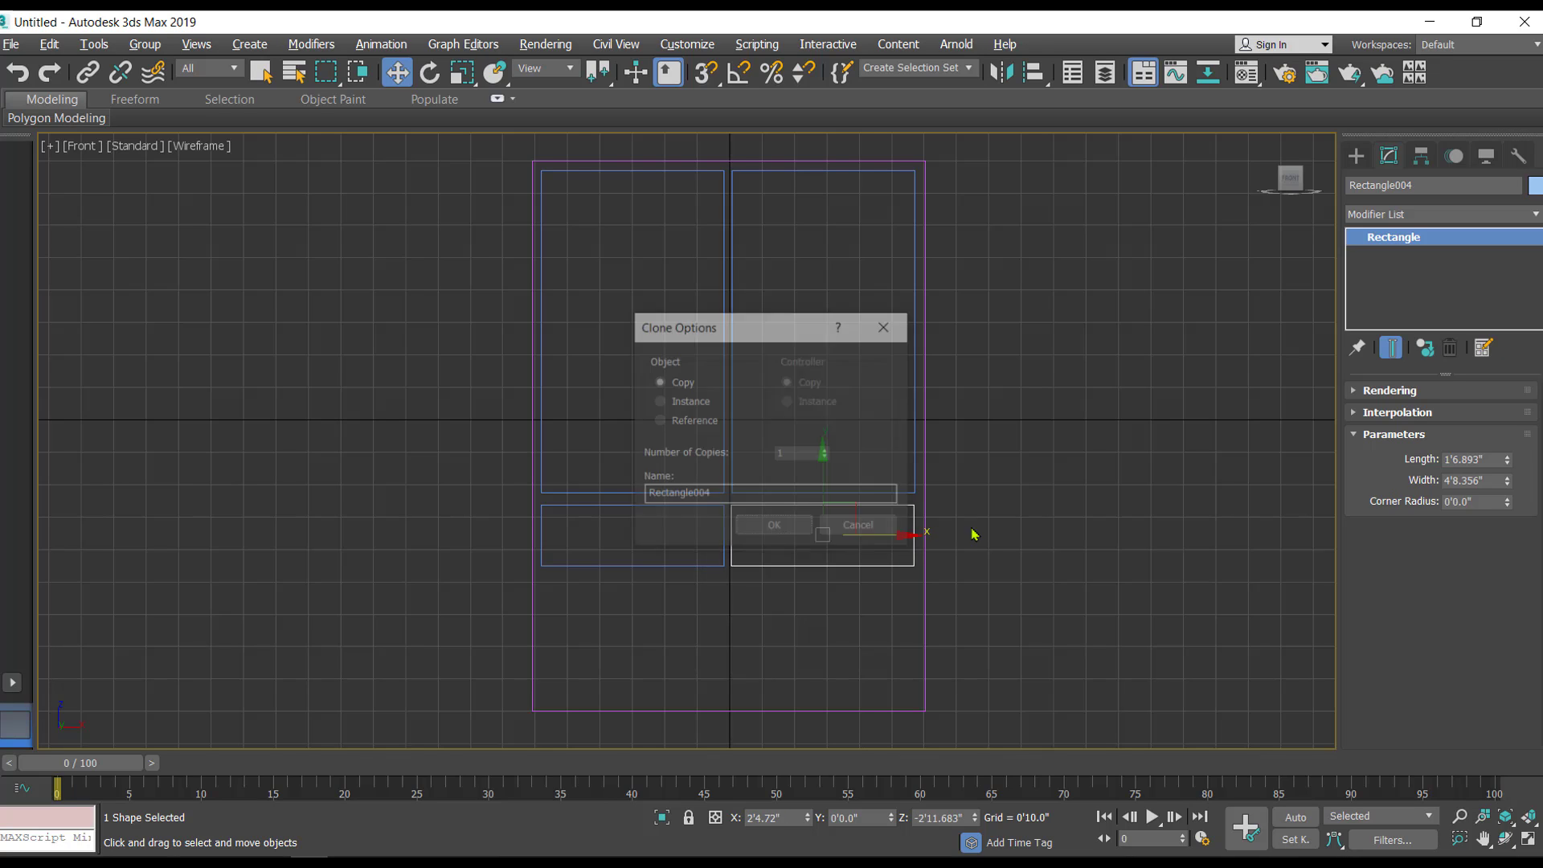
{"action": "left_click", "coordinate": [765, 528]}
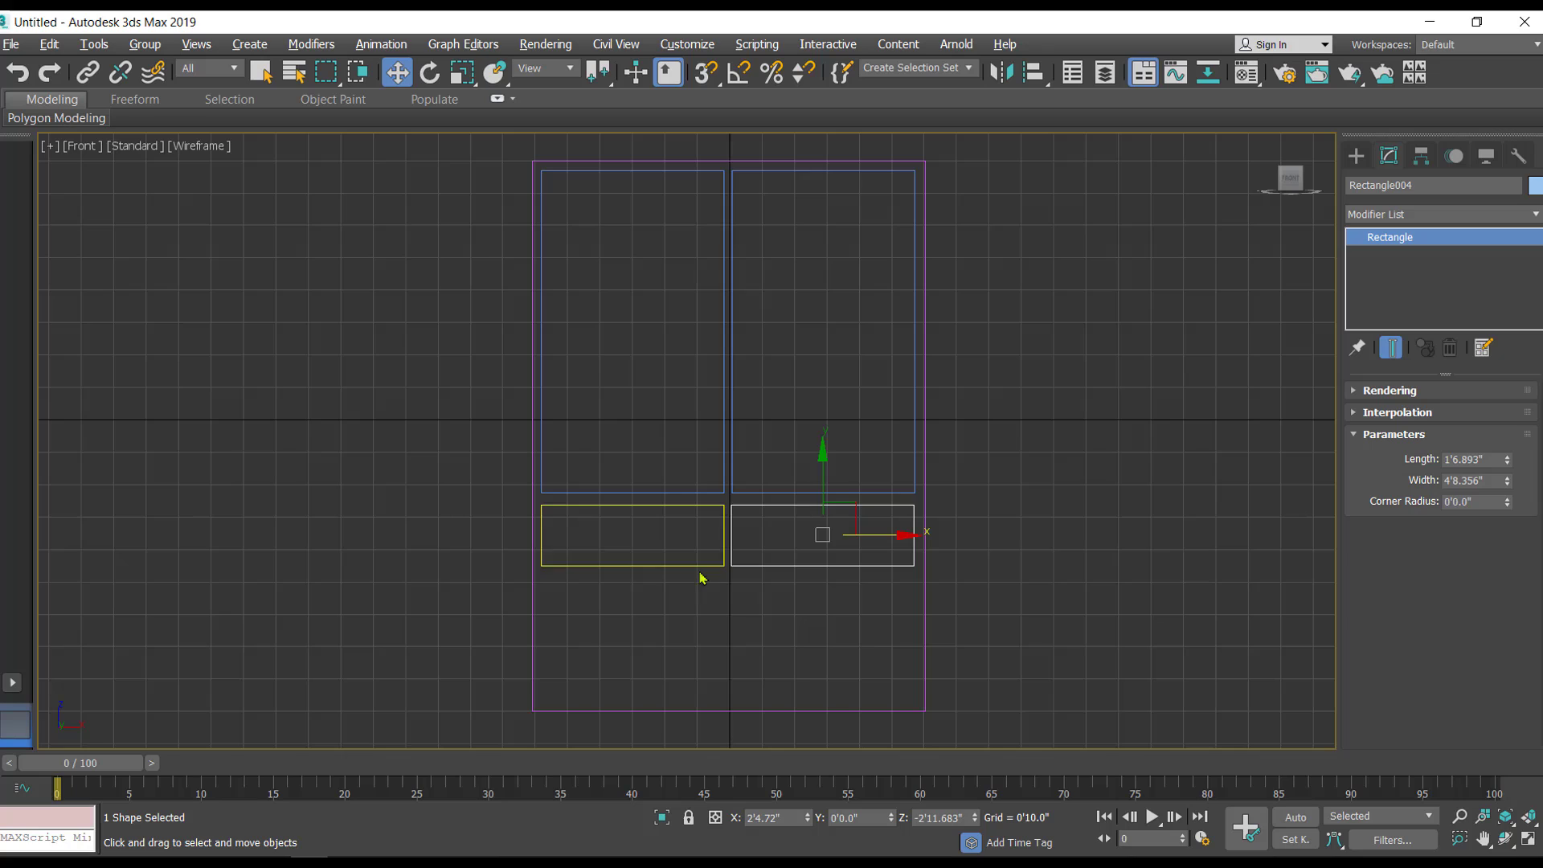
{"action": "left_click", "coordinate": [630, 576]}
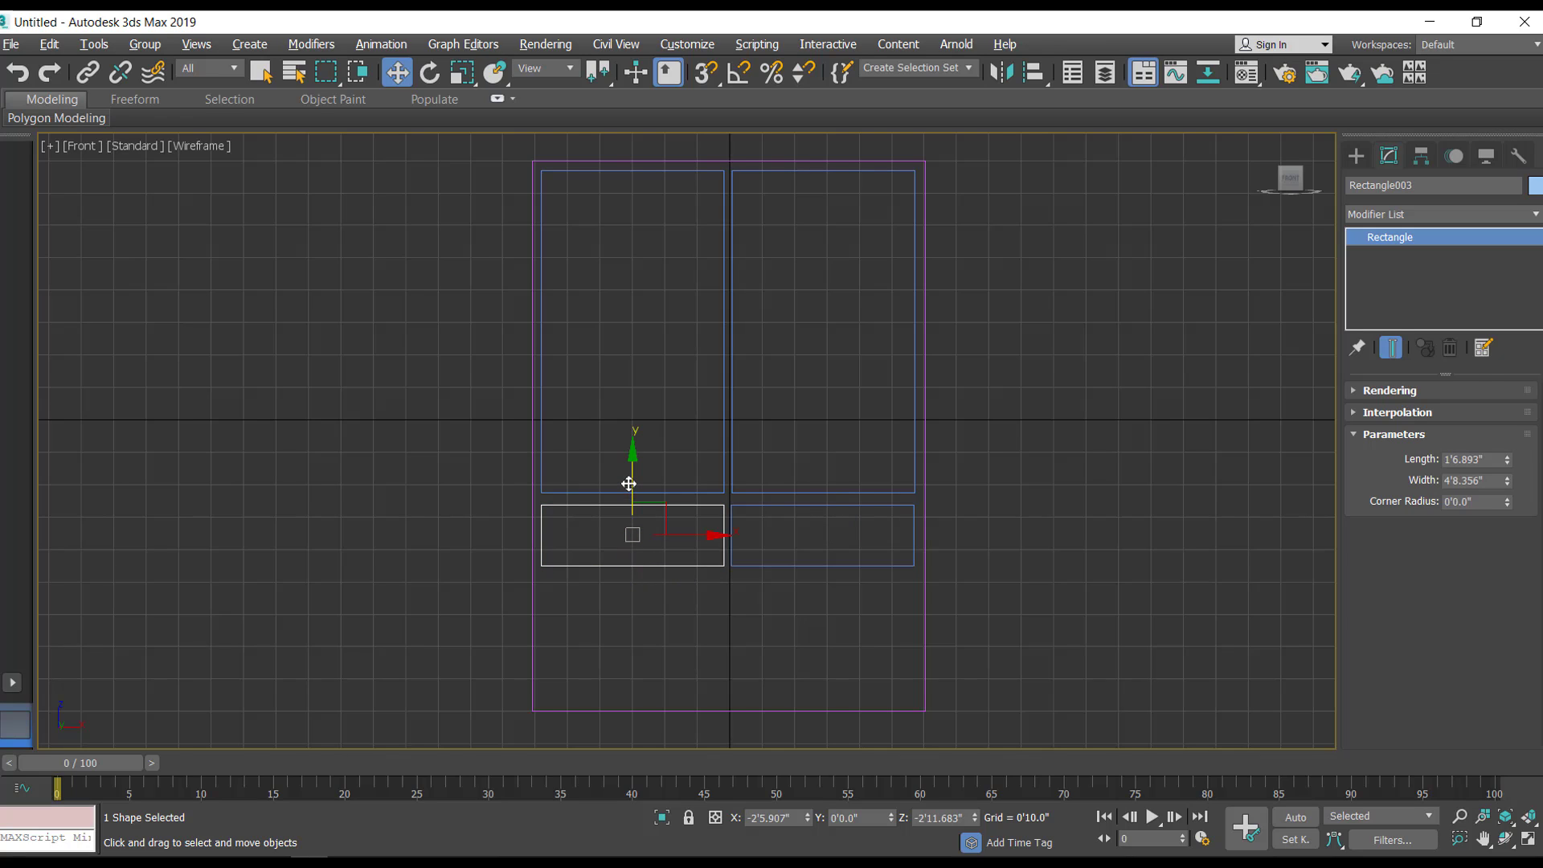
{"action": "left_click_drag", "start_coordinate": [628, 483], "coordinate": [629, 621], "text": "shift"}
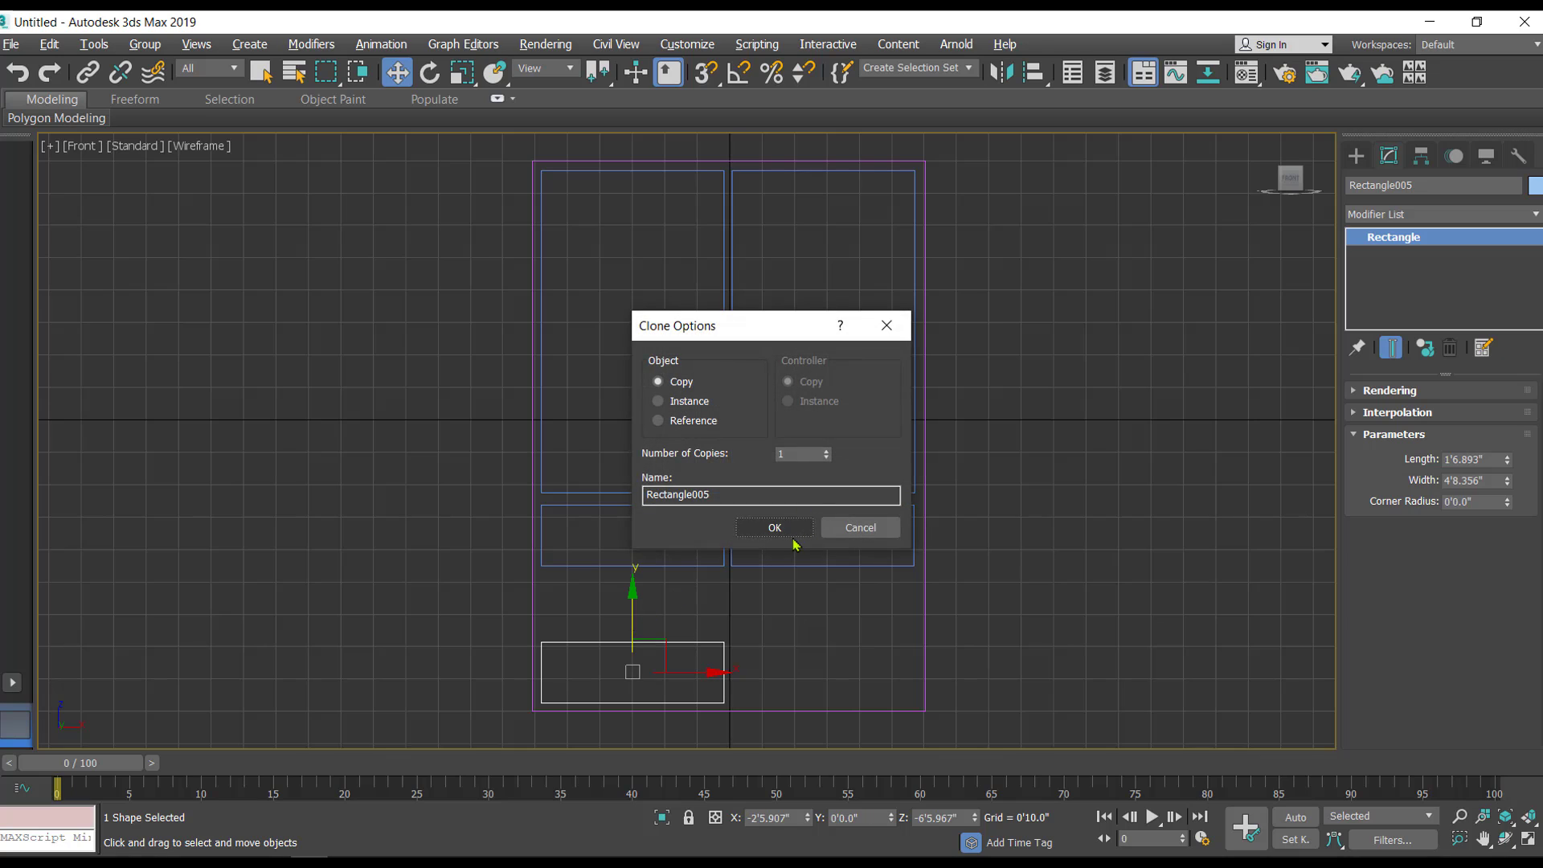
Resize the lowest rectangle to 3'4.431" by 8'6.977" and centre it under the panels above.
{"action": "left_click", "coordinate": [776, 531]}
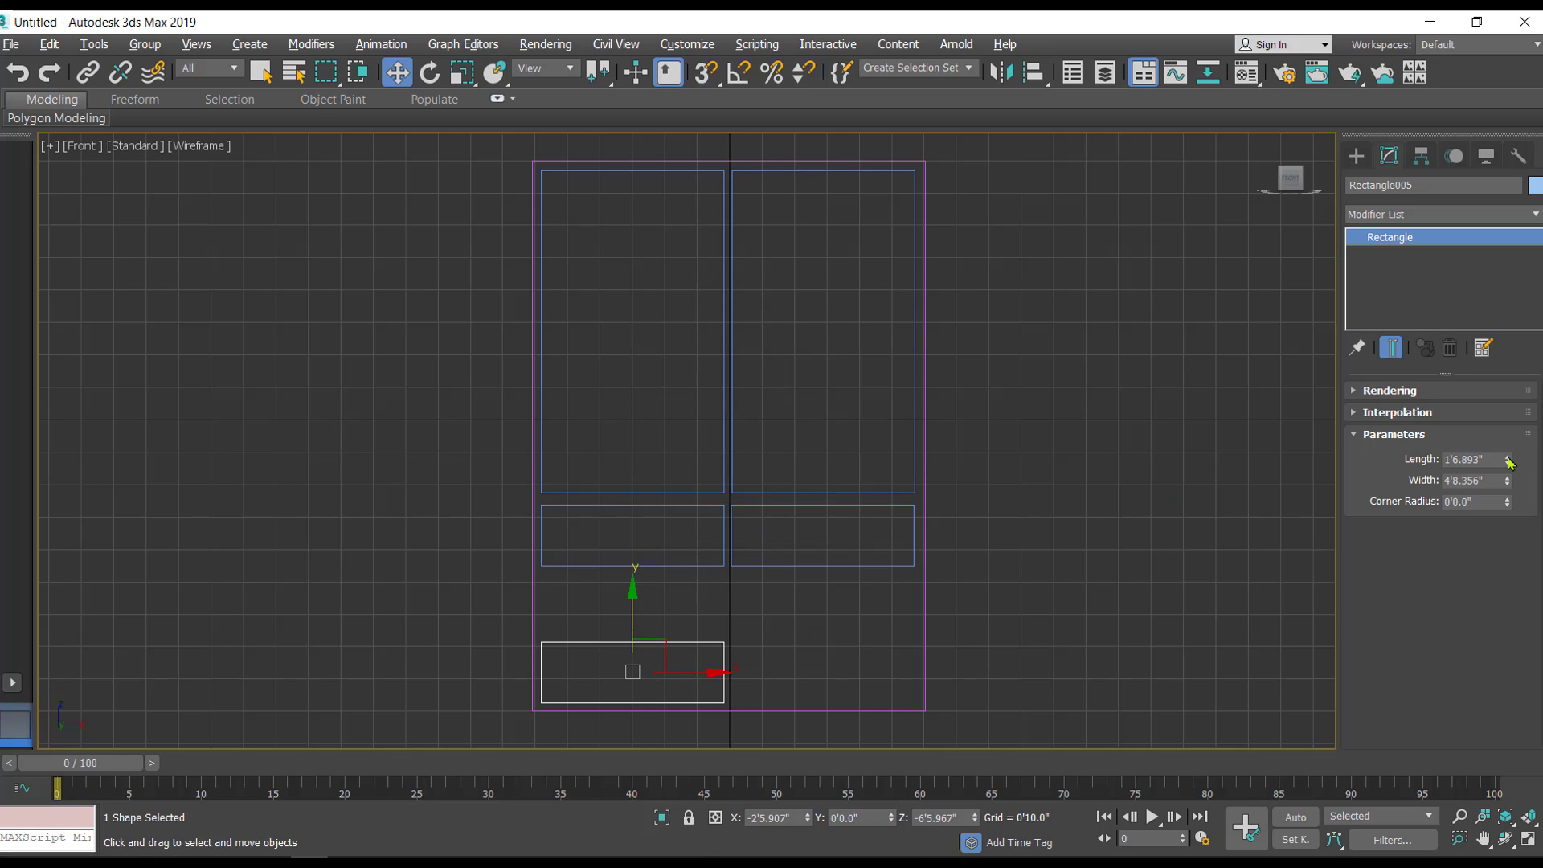
{"action": "left_click_drag", "start_coordinate": [1510, 464], "coordinate": [1502, 364]}
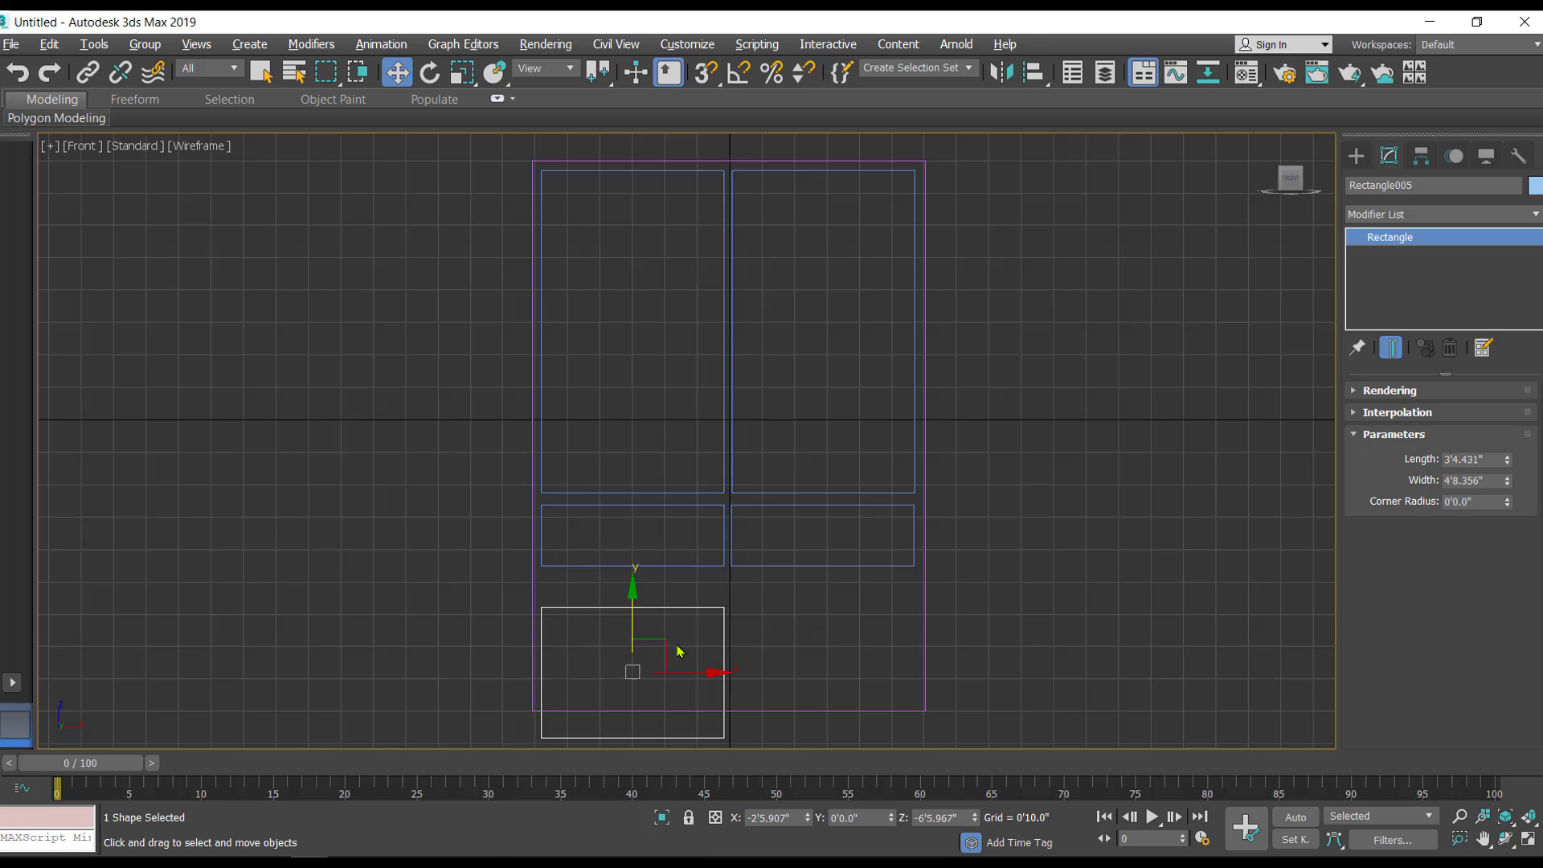
{"action": "left_click_drag", "start_coordinate": [634, 619], "coordinate": [634, 592]}
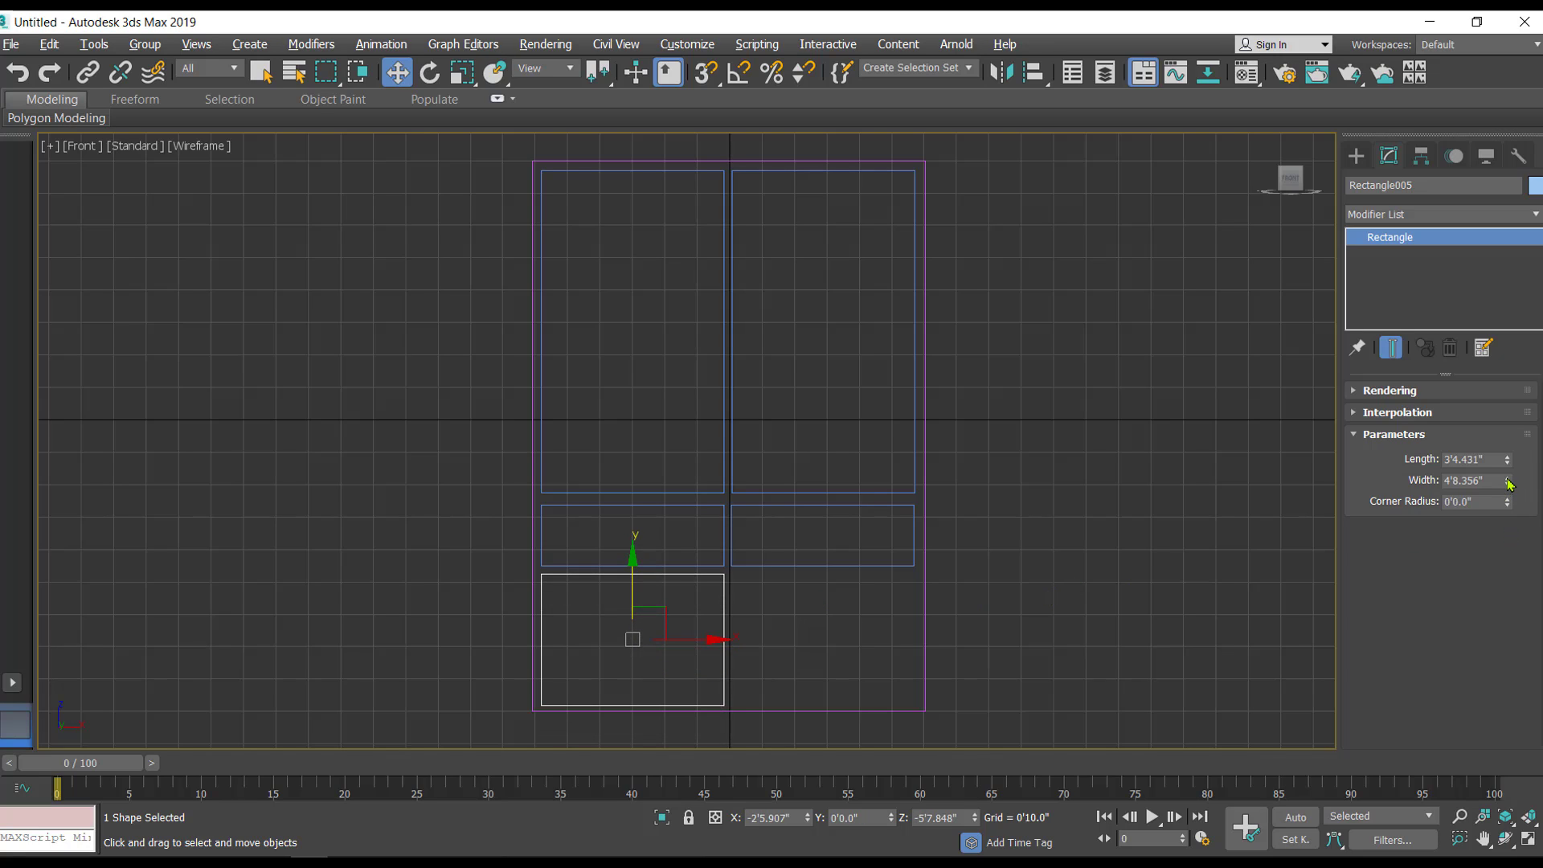
{"action": "left_click_drag", "start_coordinate": [1510, 483], "coordinate": [1506, 218]}
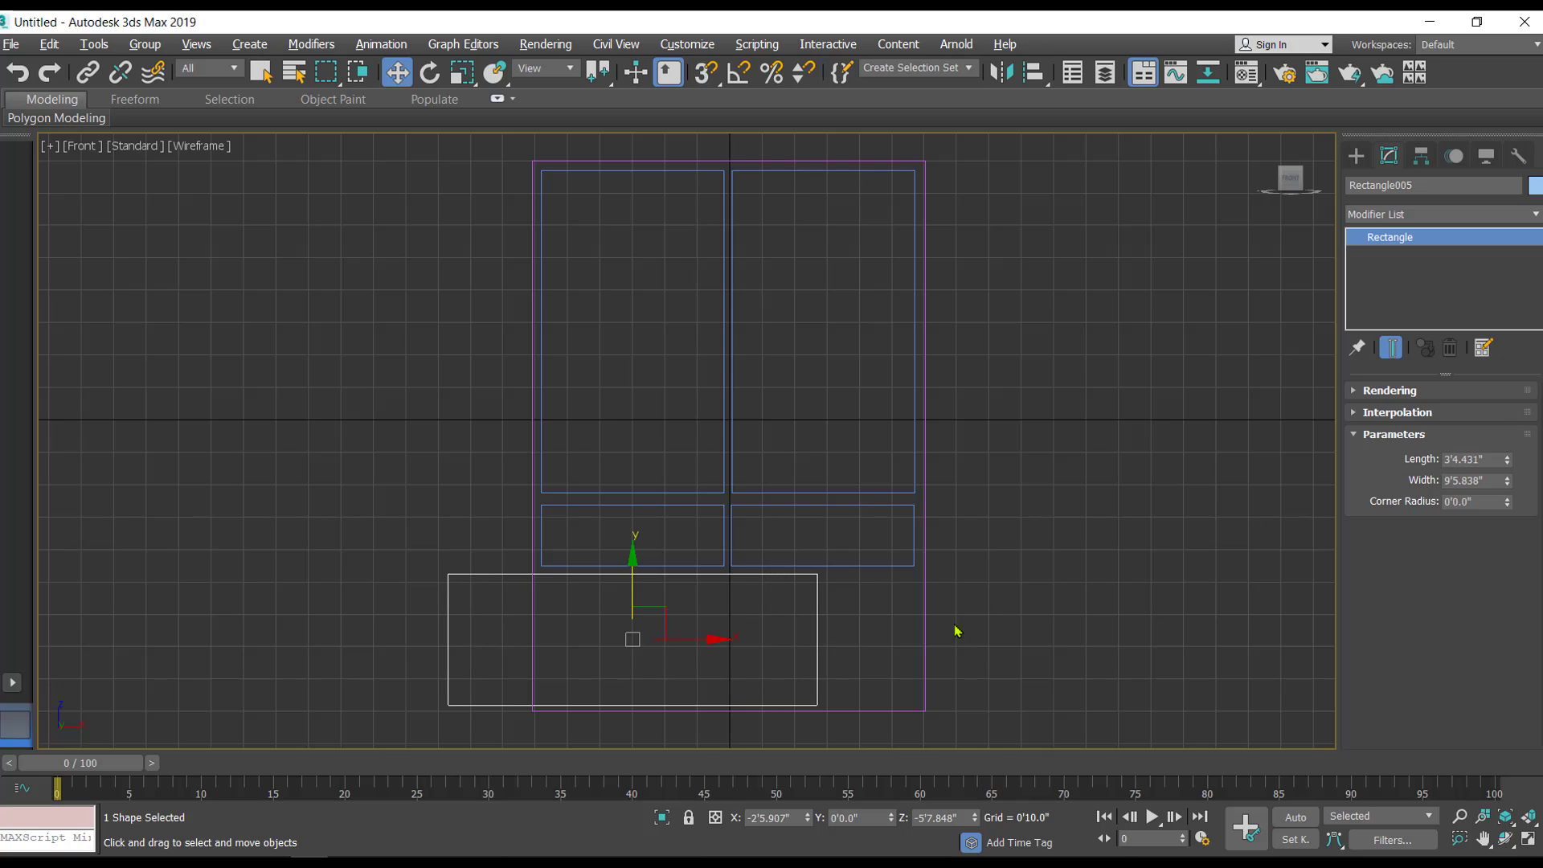
{"action": "left_click_drag", "start_coordinate": [720, 651], "coordinate": [801, 651]}
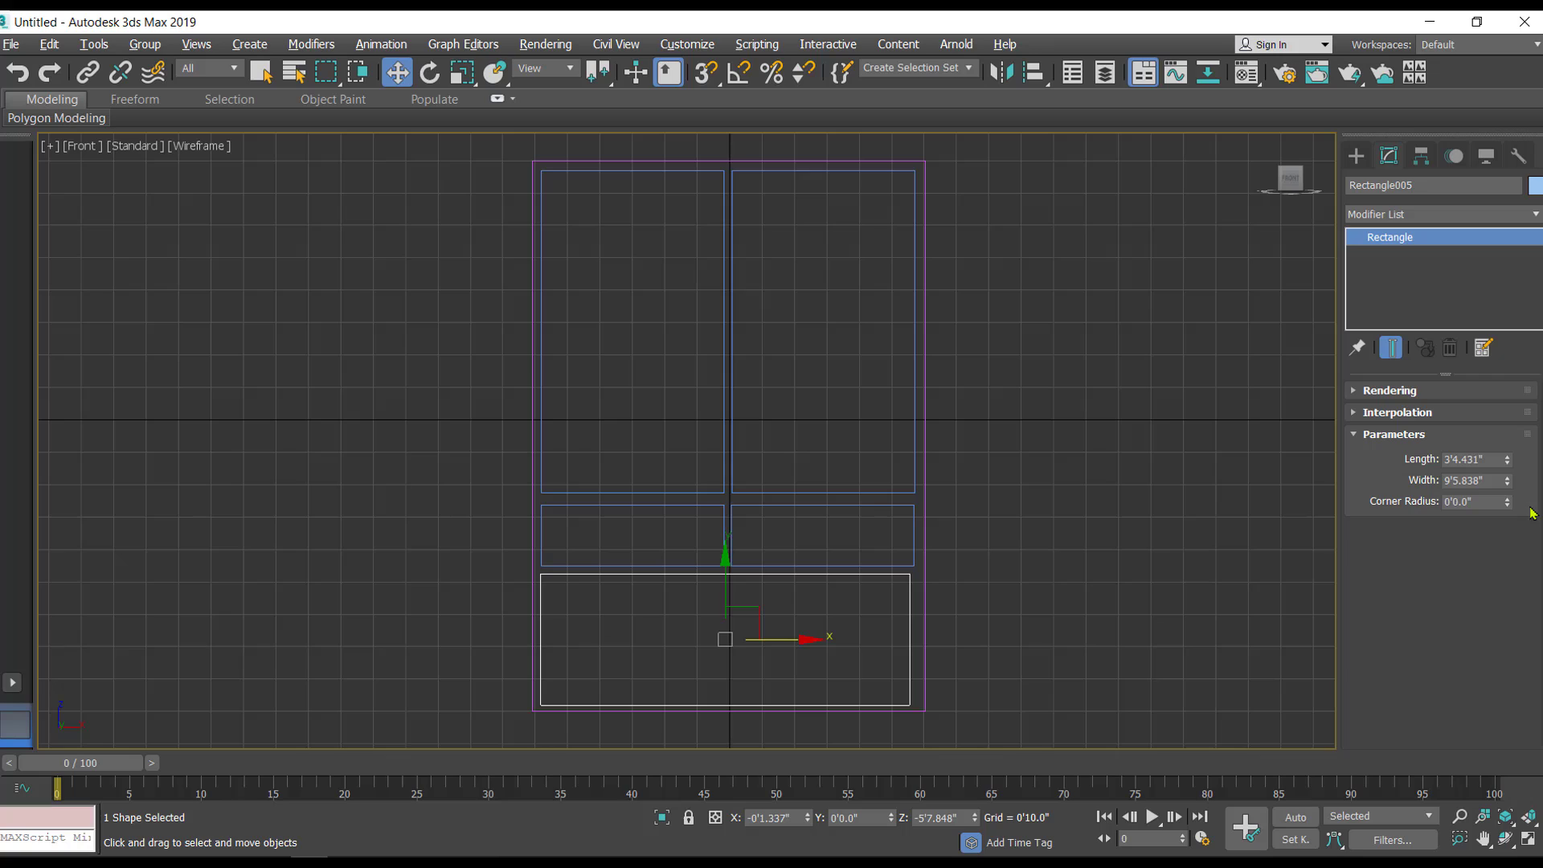
{"action": "left_click", "coordinate": [1505, 481]}
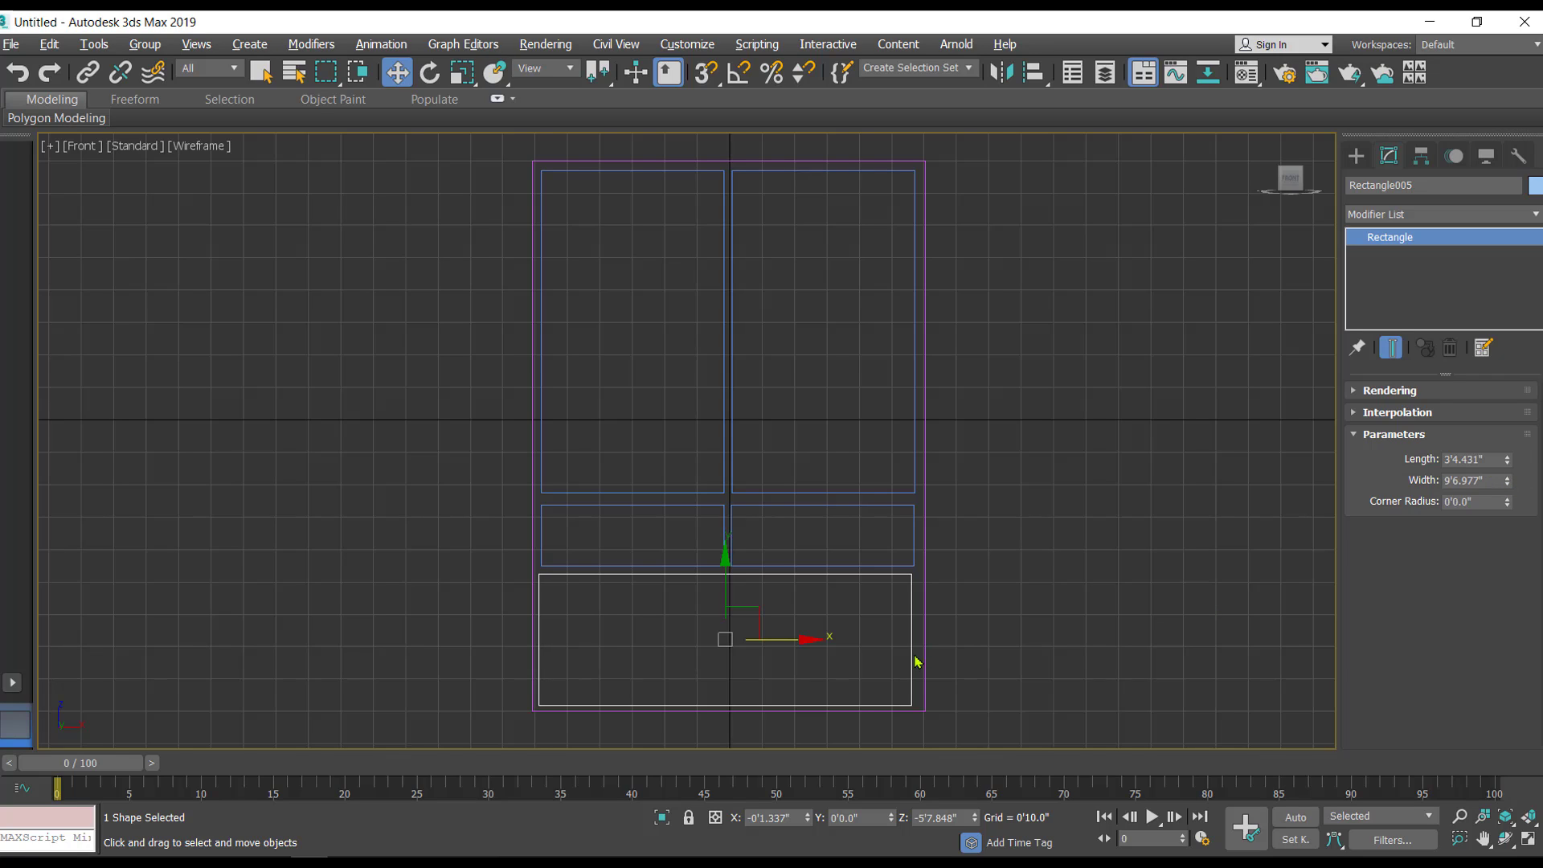
{"action": "left_click_drag", "start_coordinate": [785, 639], "coordinate": [786, 638]}
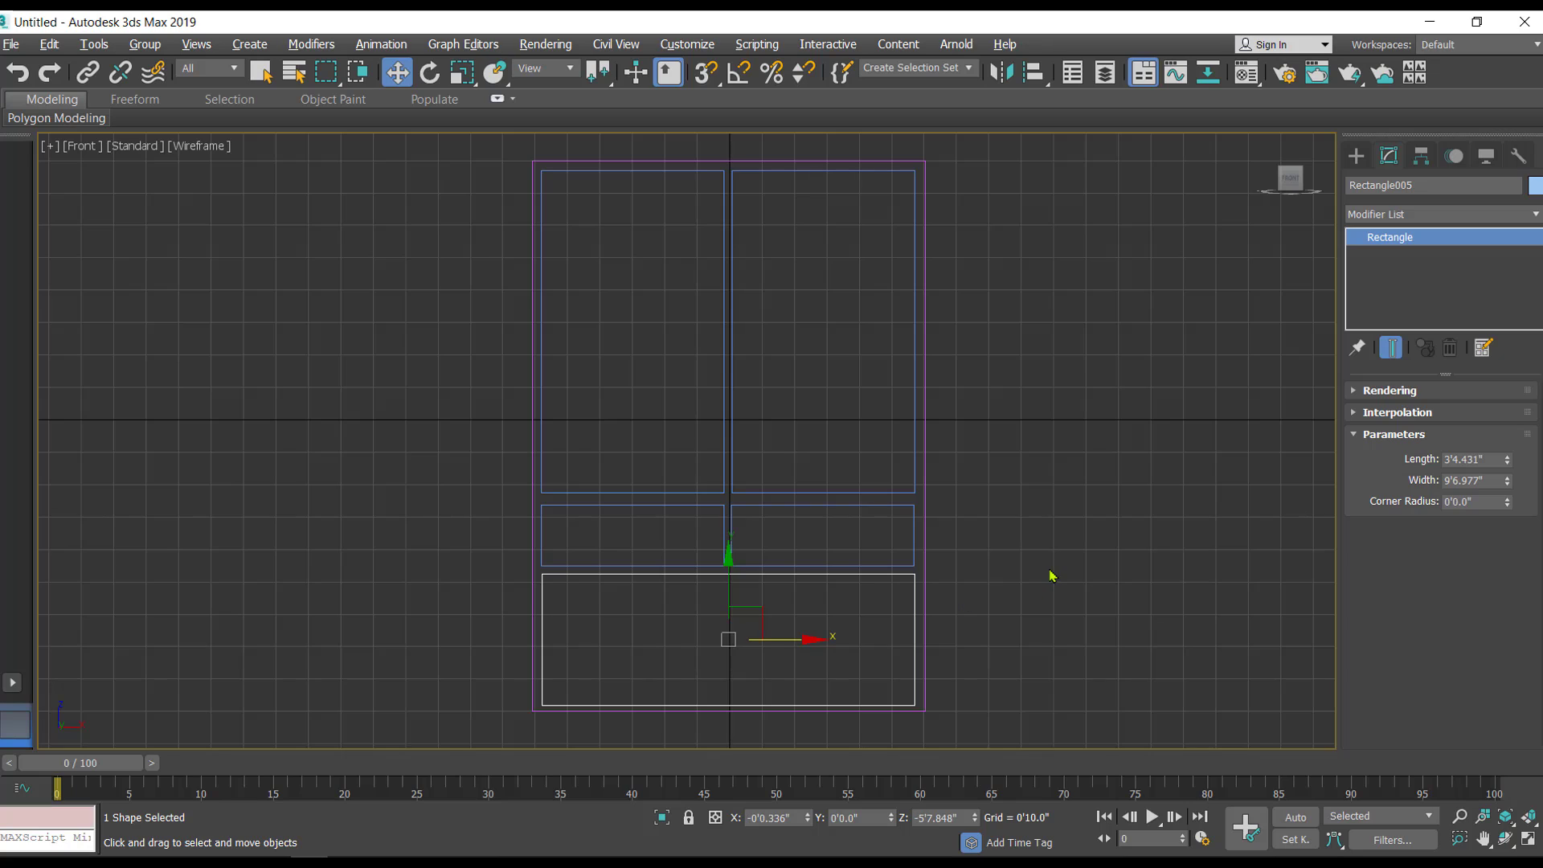
{"action": "left_click", "coordinate": [1355, 156]}
{"action": "left_click", "coordinate": [1087, 456]}
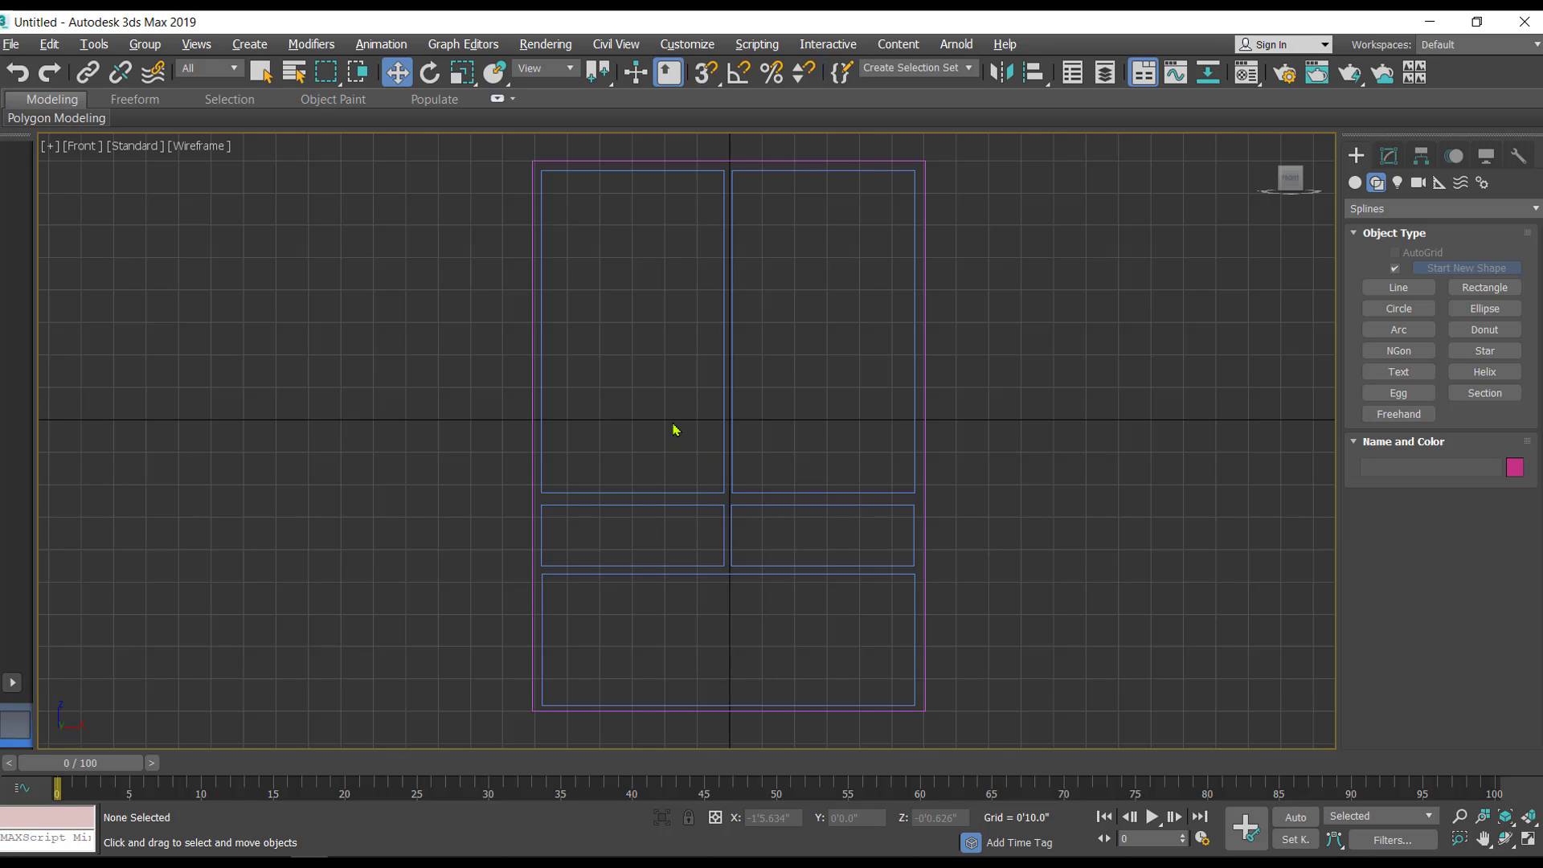
In the Top view, move the five panel rectangles along Y onto the box's front face.
{"action": "left_click_drag", "start_coordinate": [724, 576], "coordinate": [781, 635]}
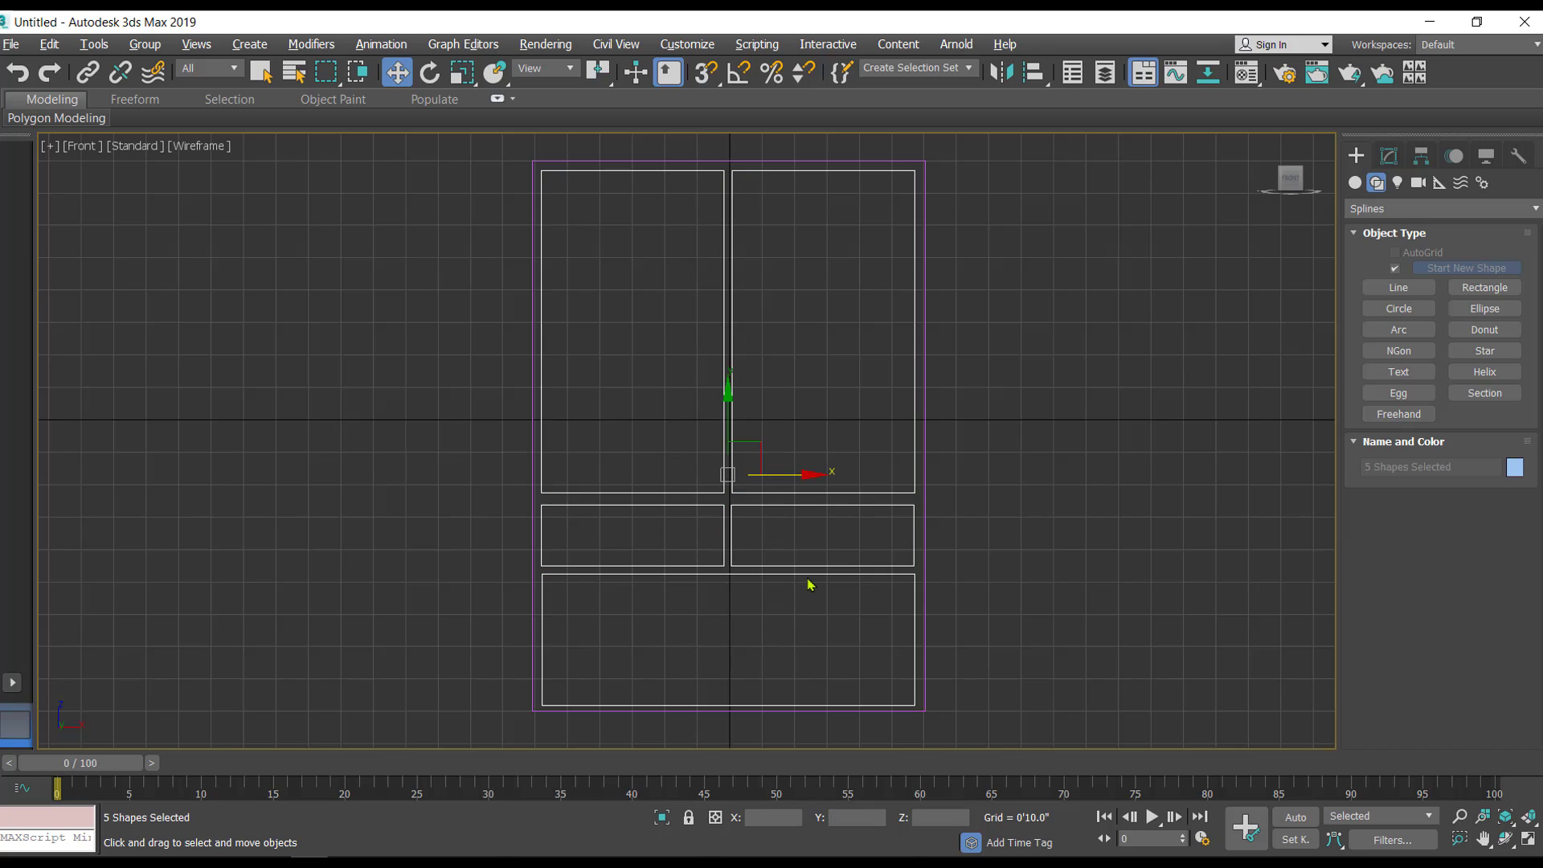
{"action": "left_click", "coordinate": [1528, 839]}
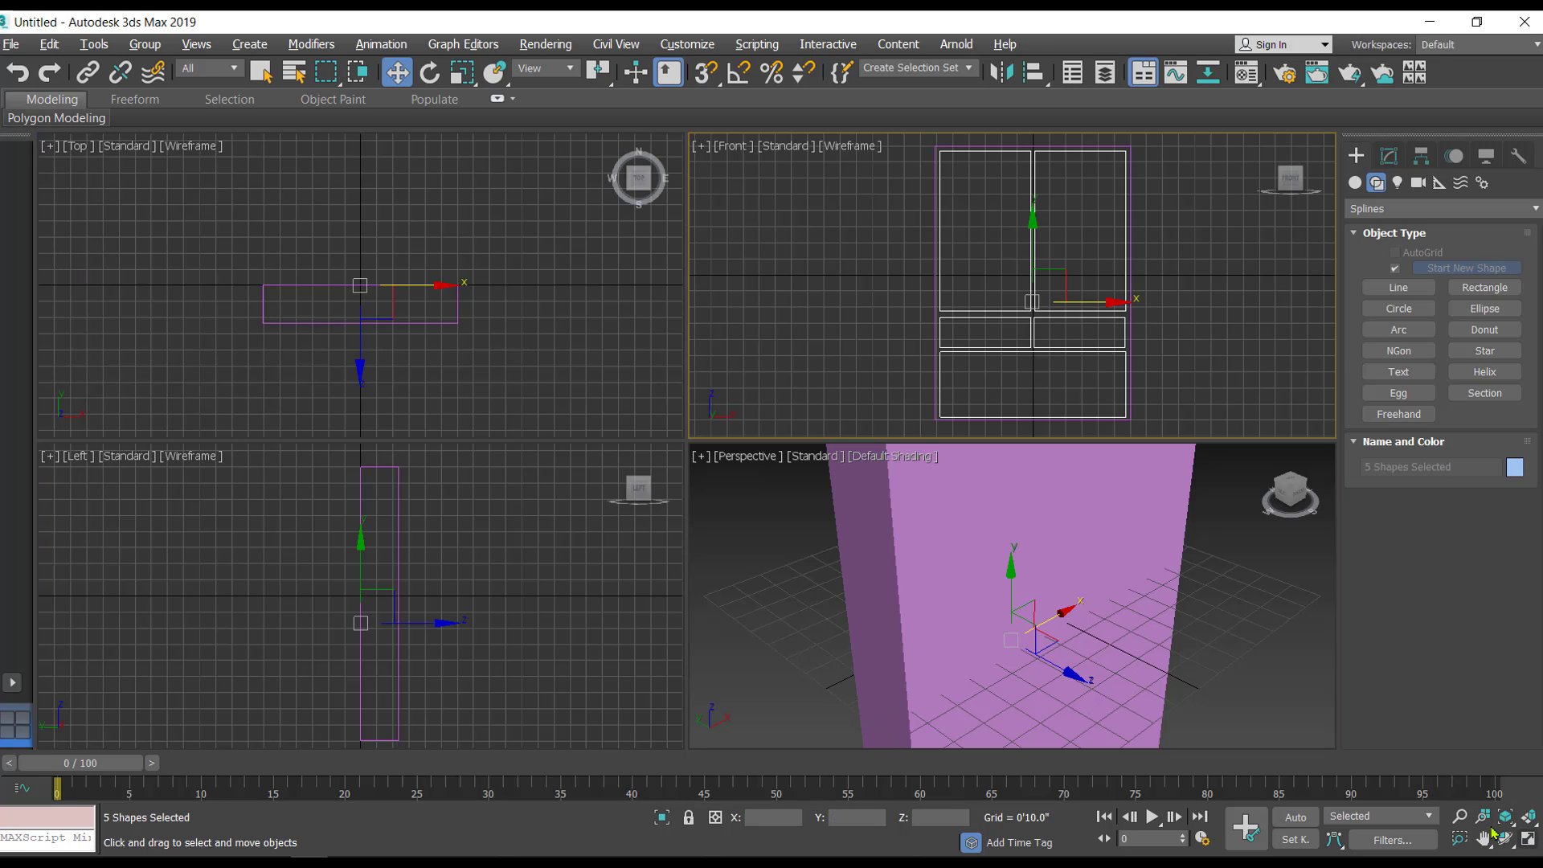
{"action": "right_click", "coordinate": [499, 382]}
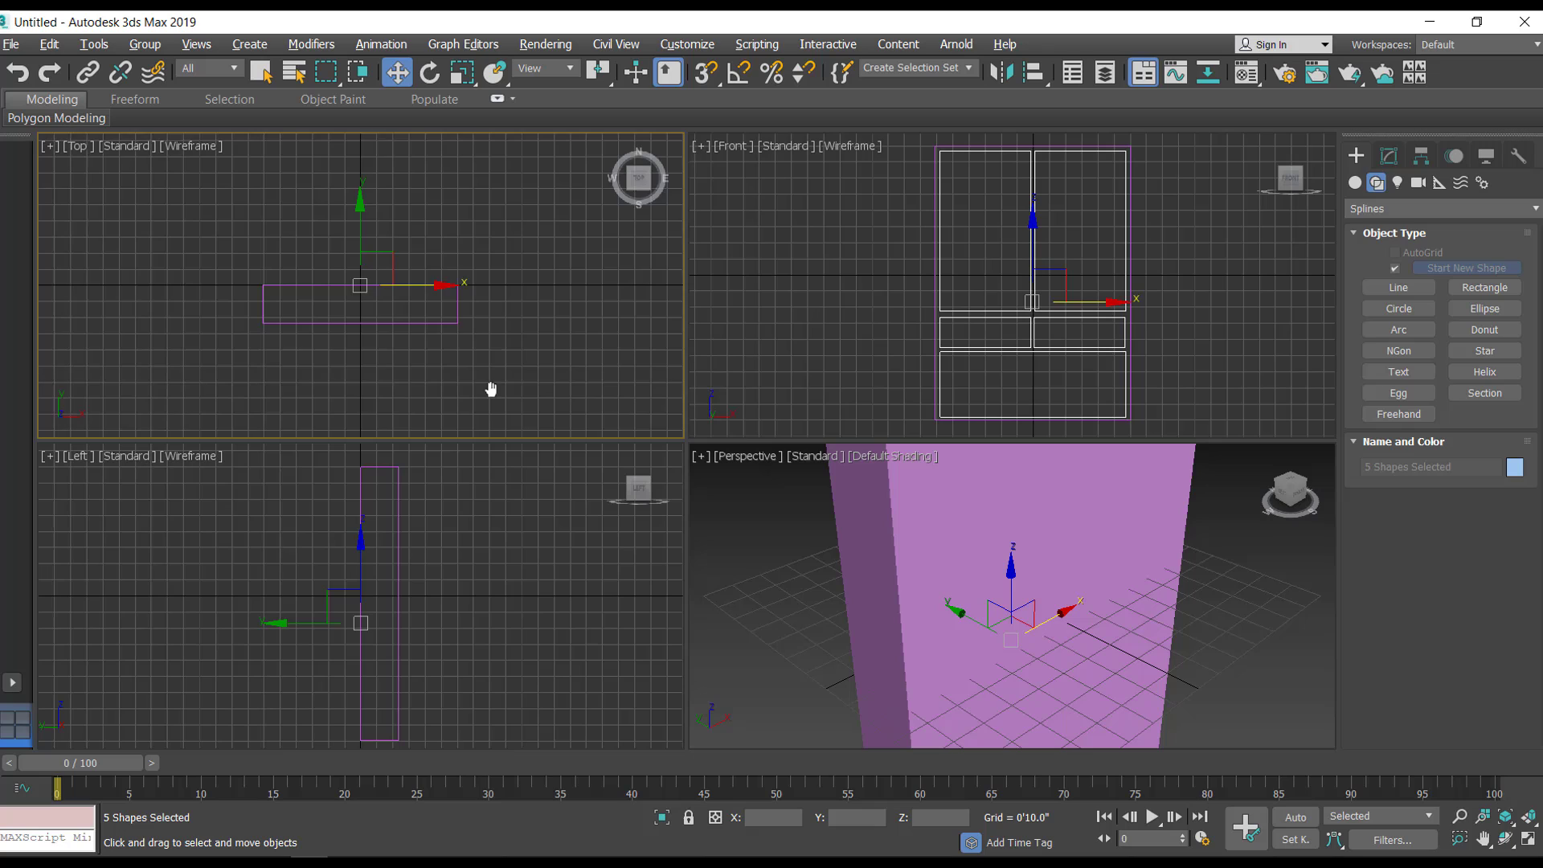
{"action": "middle_click_drag", "start_coordinate": [490, 389], "coordinate": [511, 367]}
{"action": "left_click_drag", "start_coordinate": [383, 195], "coordinate": [384, 239]}
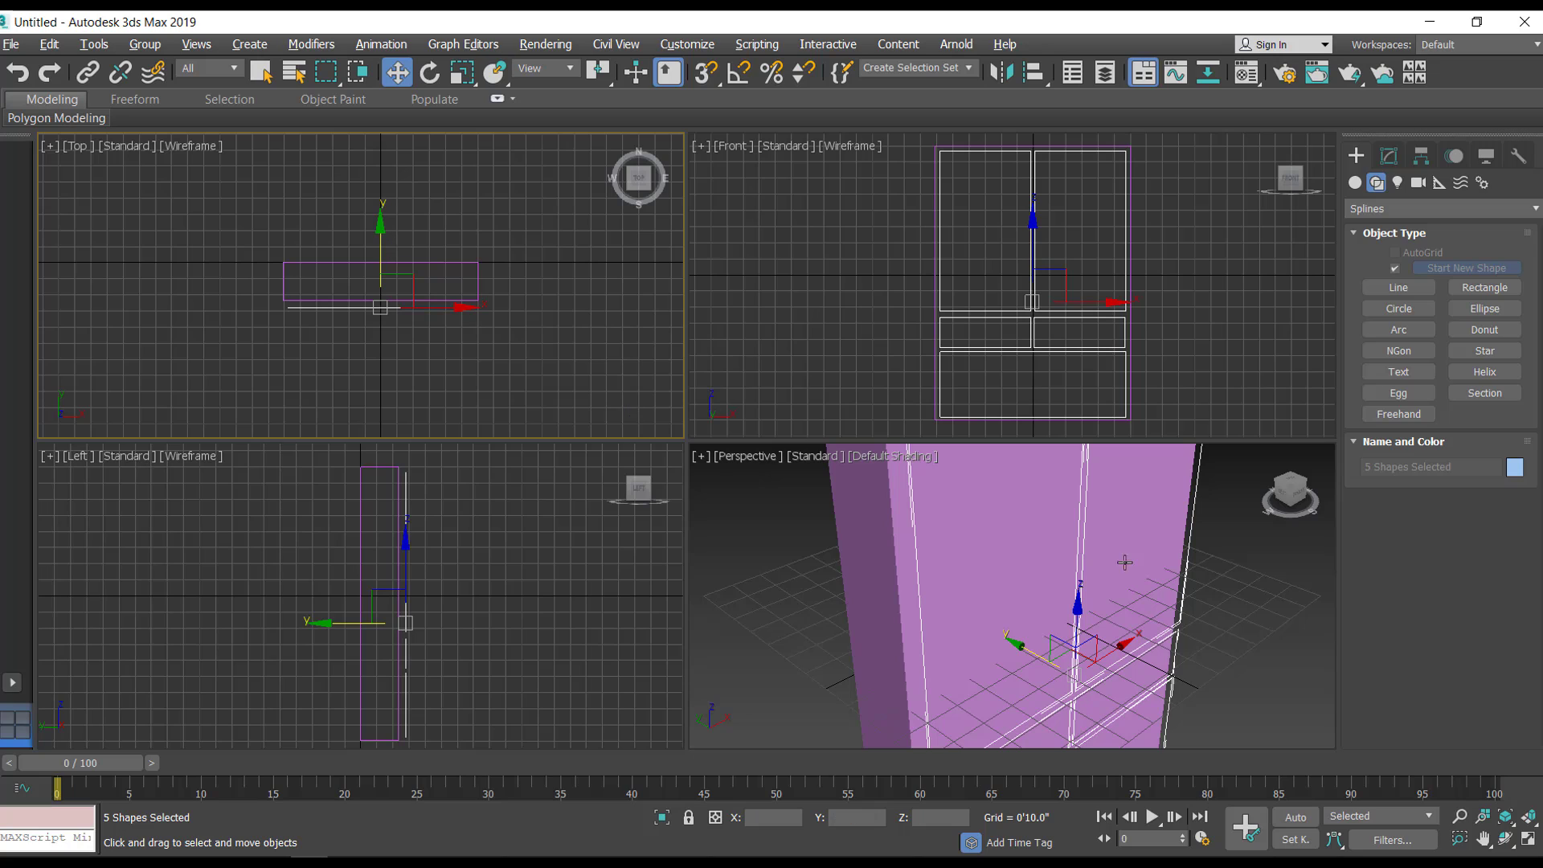
Maximize the Perspective view with the home grid hidden.
{"action": "left_click", "coordinate": [1286, 679]}
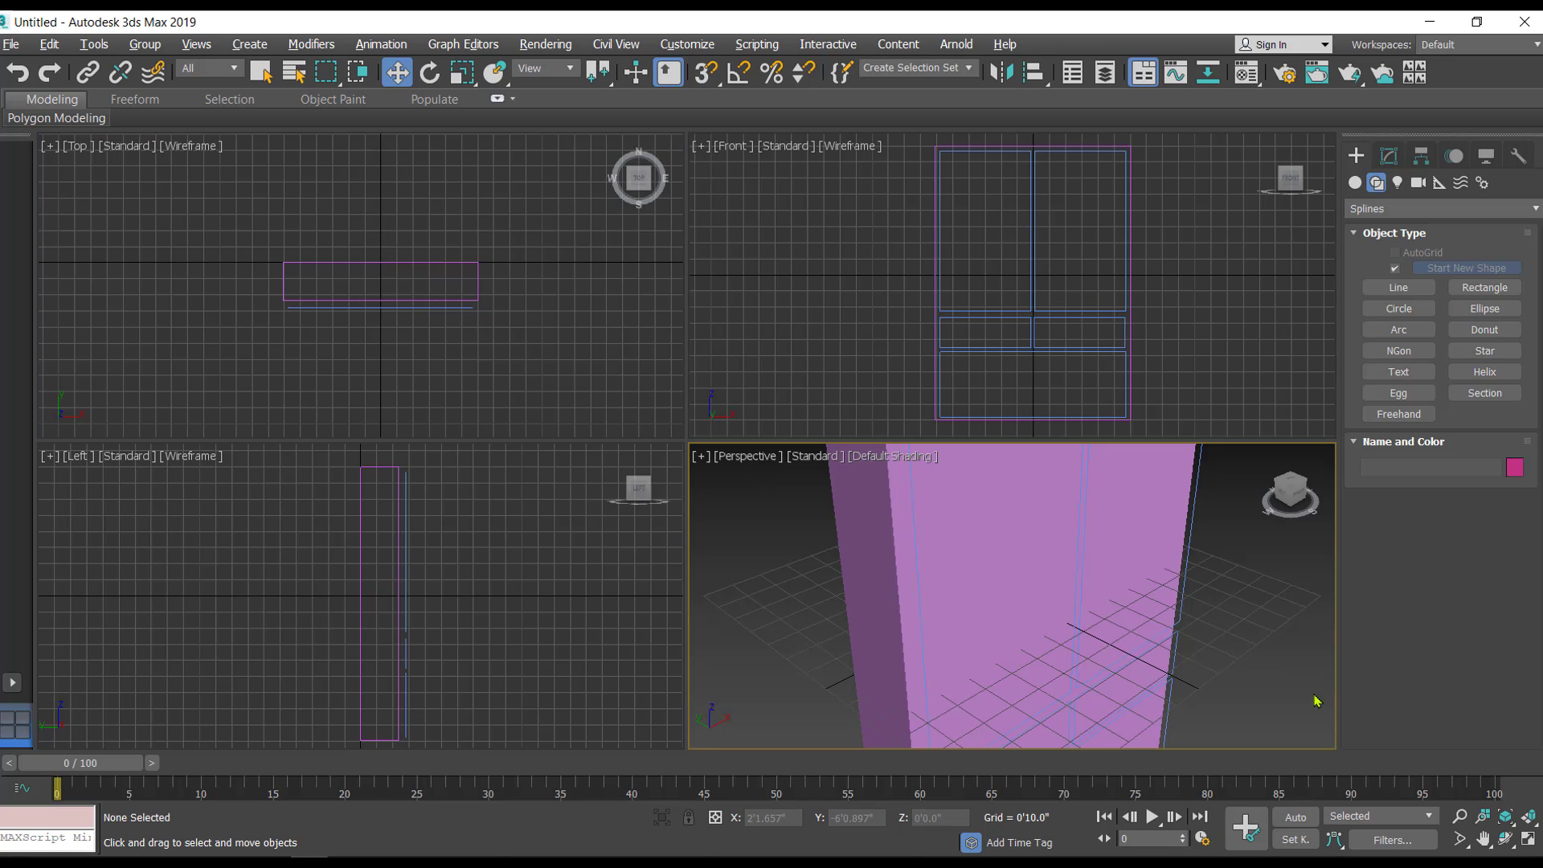
{"action": "left_click", "coordinate": [1527, 837]}
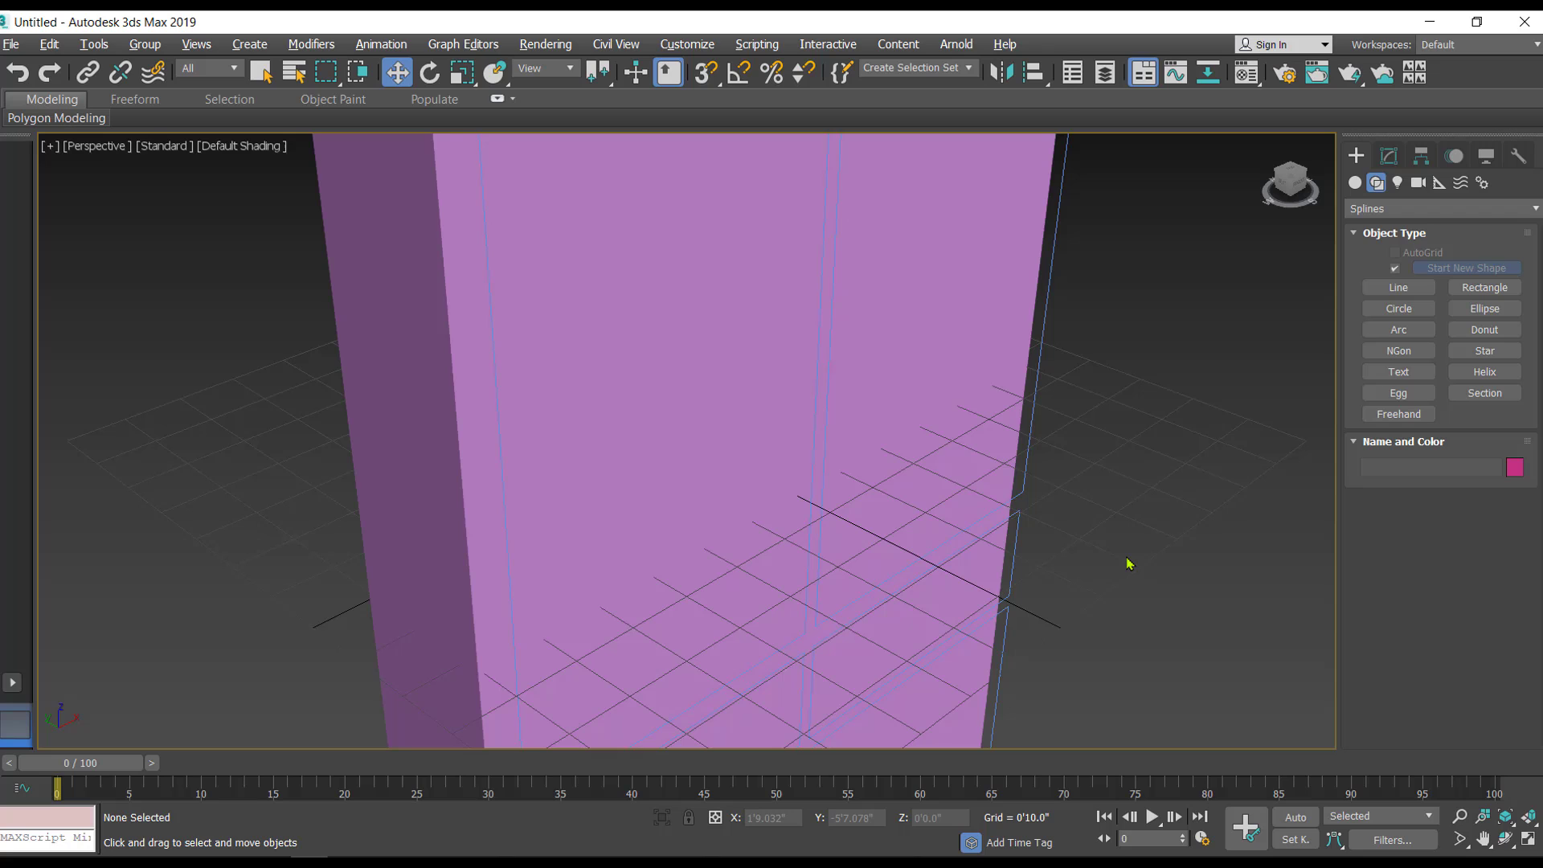
{"action": "key", "text": "g"}
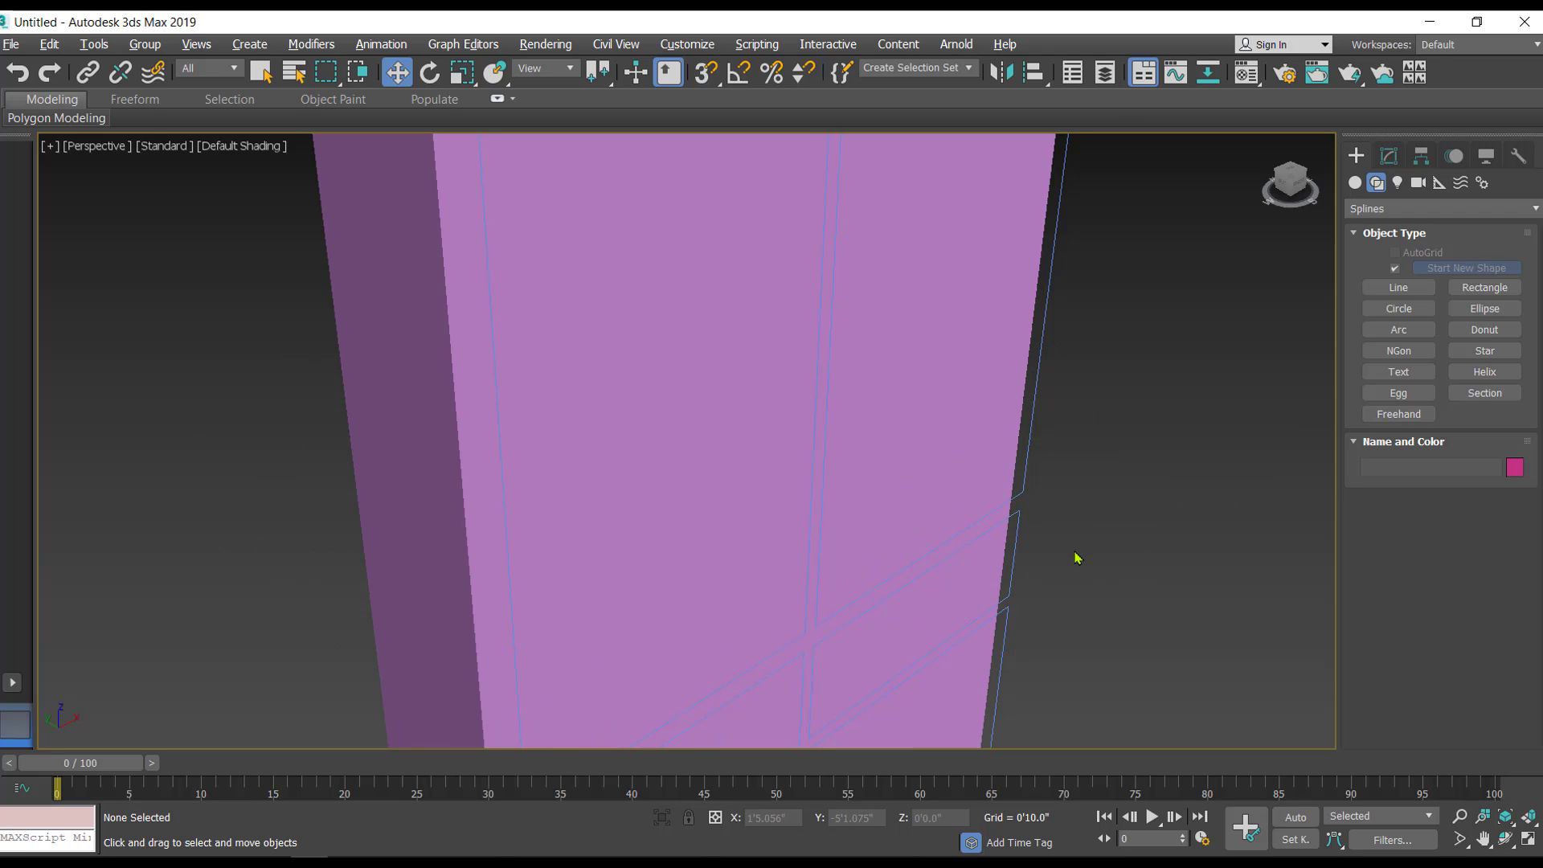
{"action": "scroll", "coordinate": [1077, 558], "scroll_direction": "down", "scroll_amount": 10}
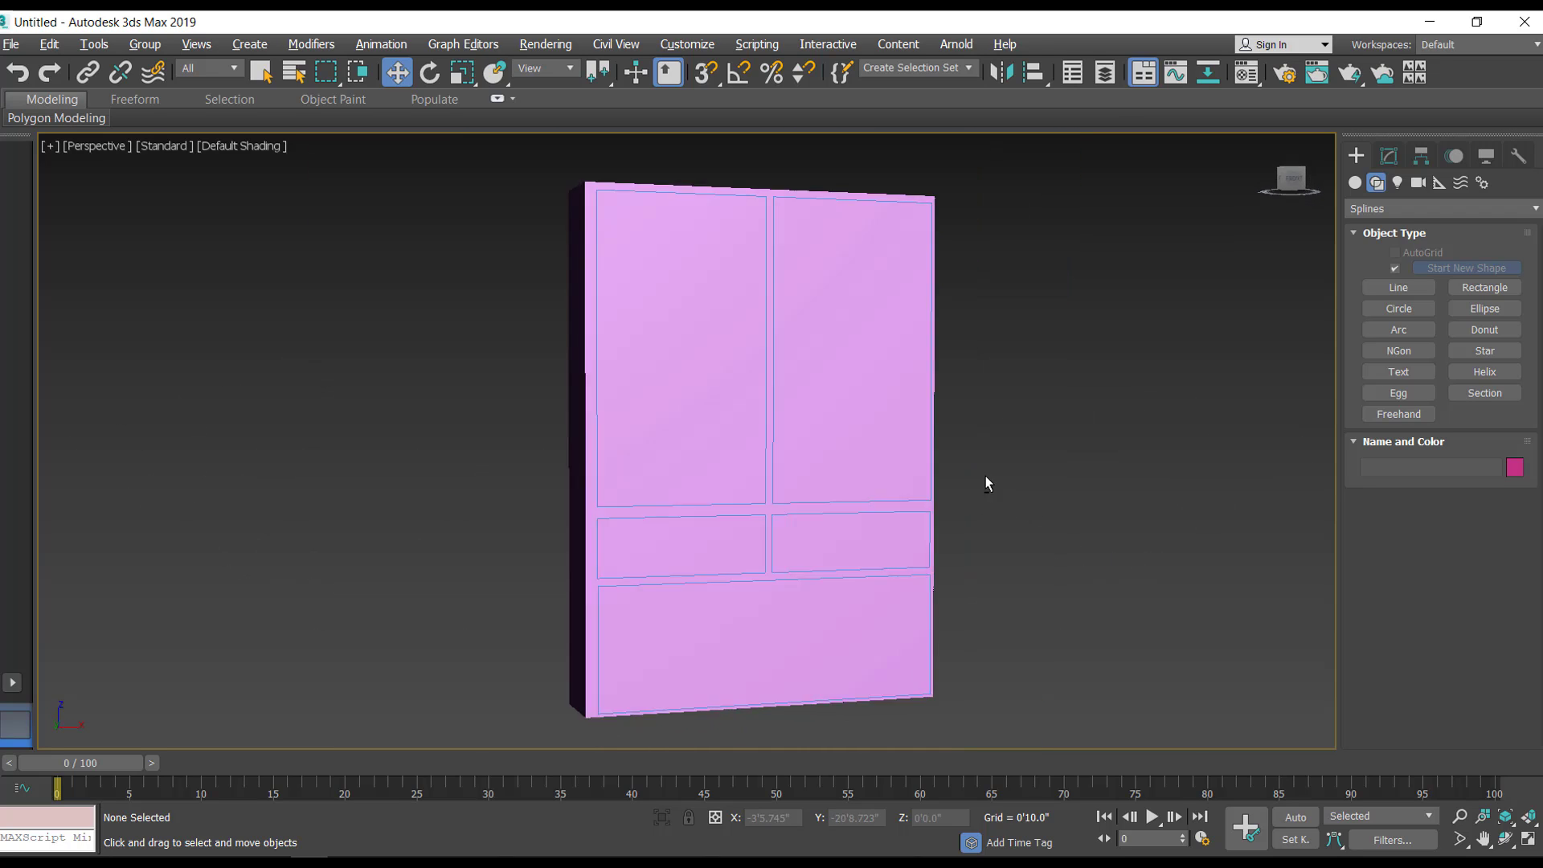
Raise Box001's Height to 3'5.673" and shift it back so the outlines meet its front.
{"action": "middle_click_drag", "start_coordinate": [985, 476], "coordinate": [1021, 517], "text": "alt"}
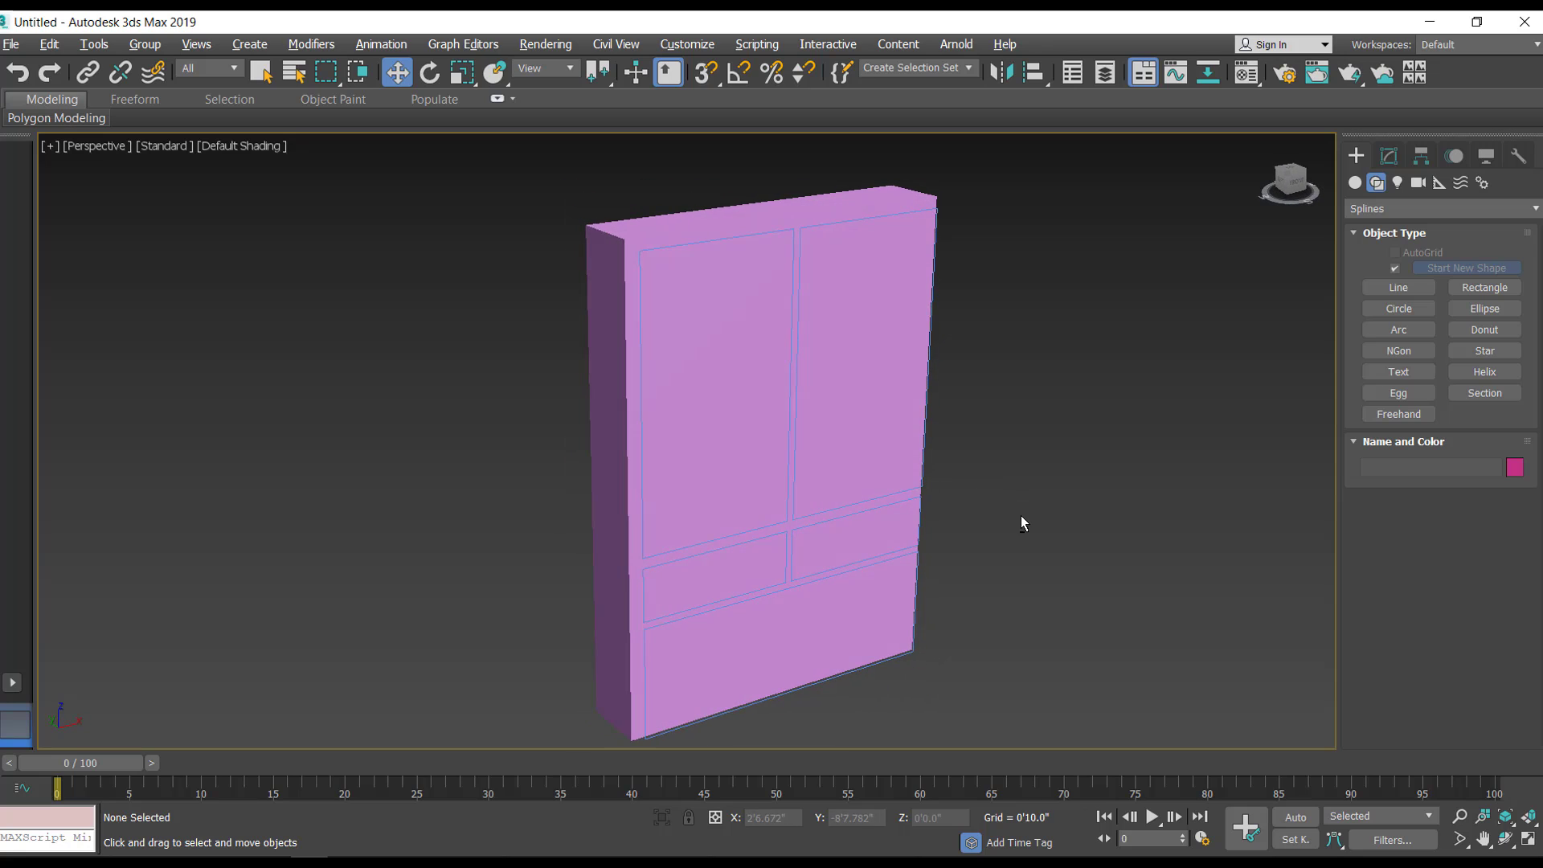
{"action": "mouse_move", "coordinate": [960, 434]}
{"action": "middle_mouse_down", "text": "alt"}
{"action": "mouse_move", "coordinate": [1015, 441]}
{"action": "mouse_move", "coordinate": [950, 440]}
{"action": "middle_mouse_up", "text": "alt"}
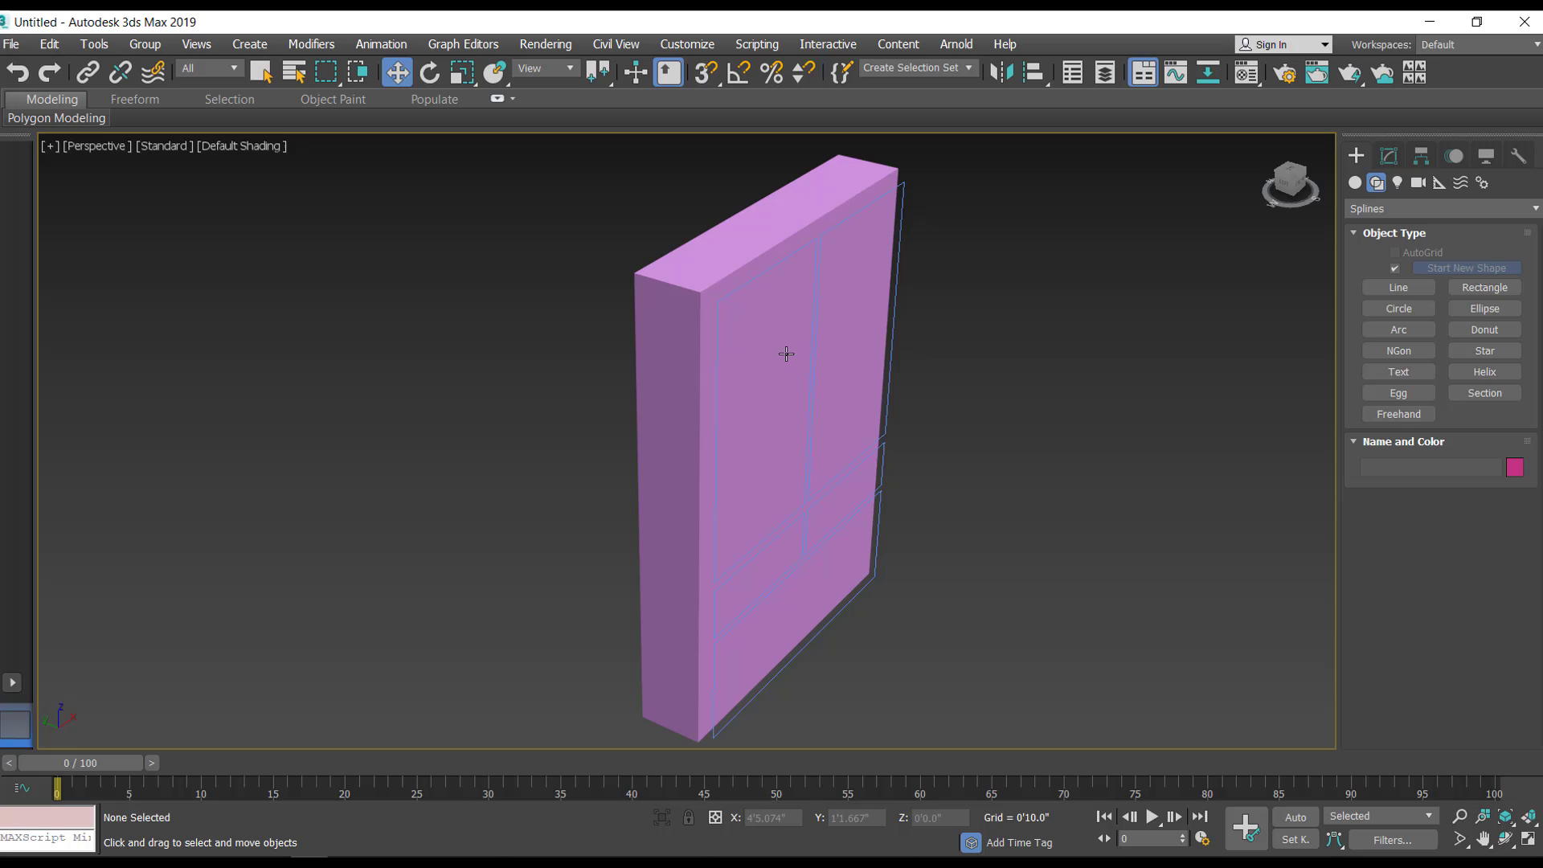
{"action": "left_click", "coordinate": [702, 251]}
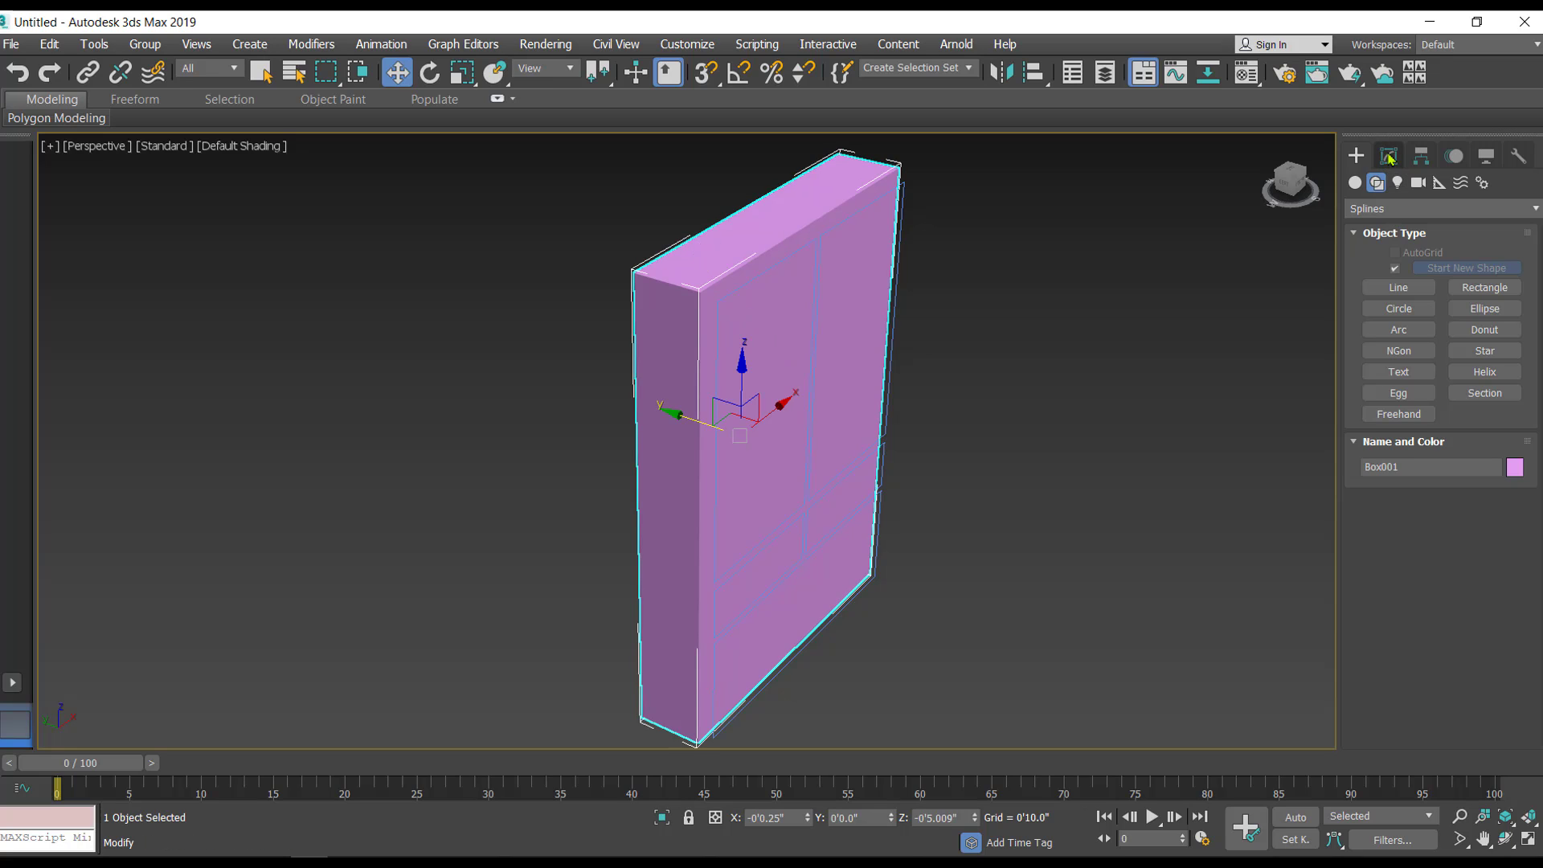
{"action": "left_click", "coordinate": [1389, 156]}
{"action": "left_click_drag", "start_coordinate": [1508, 464], "coordinate": [1508, 402]}
{"action": "left_click_drag", "start_coordinate": [687, 420], "coordinate": [647, 410]}
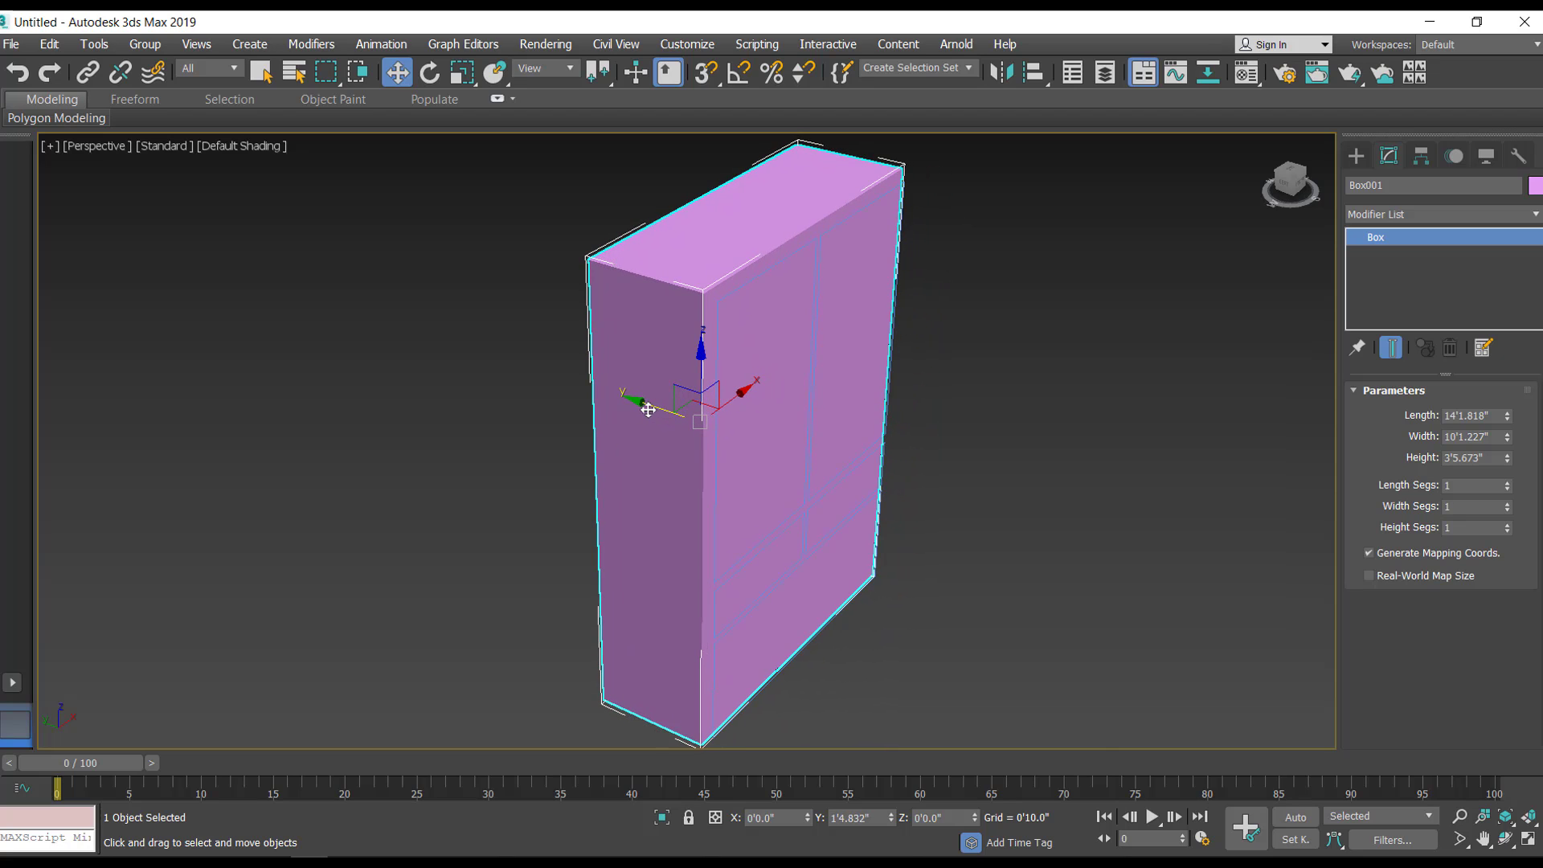
{"action": "left_click", "coordinate": [1033, 460]}
{"action": "mouse_move", "coordinate": [1081, 508]}
{"action": "middle_mouse_down", "text": "alt"}
{"action": "mouse_move", "coordinate": [937, 448]}
{"action": "mouse_move", "coordinate": [1058, 488]}
{"action": "middle_mouse_up", "text": "alt"}
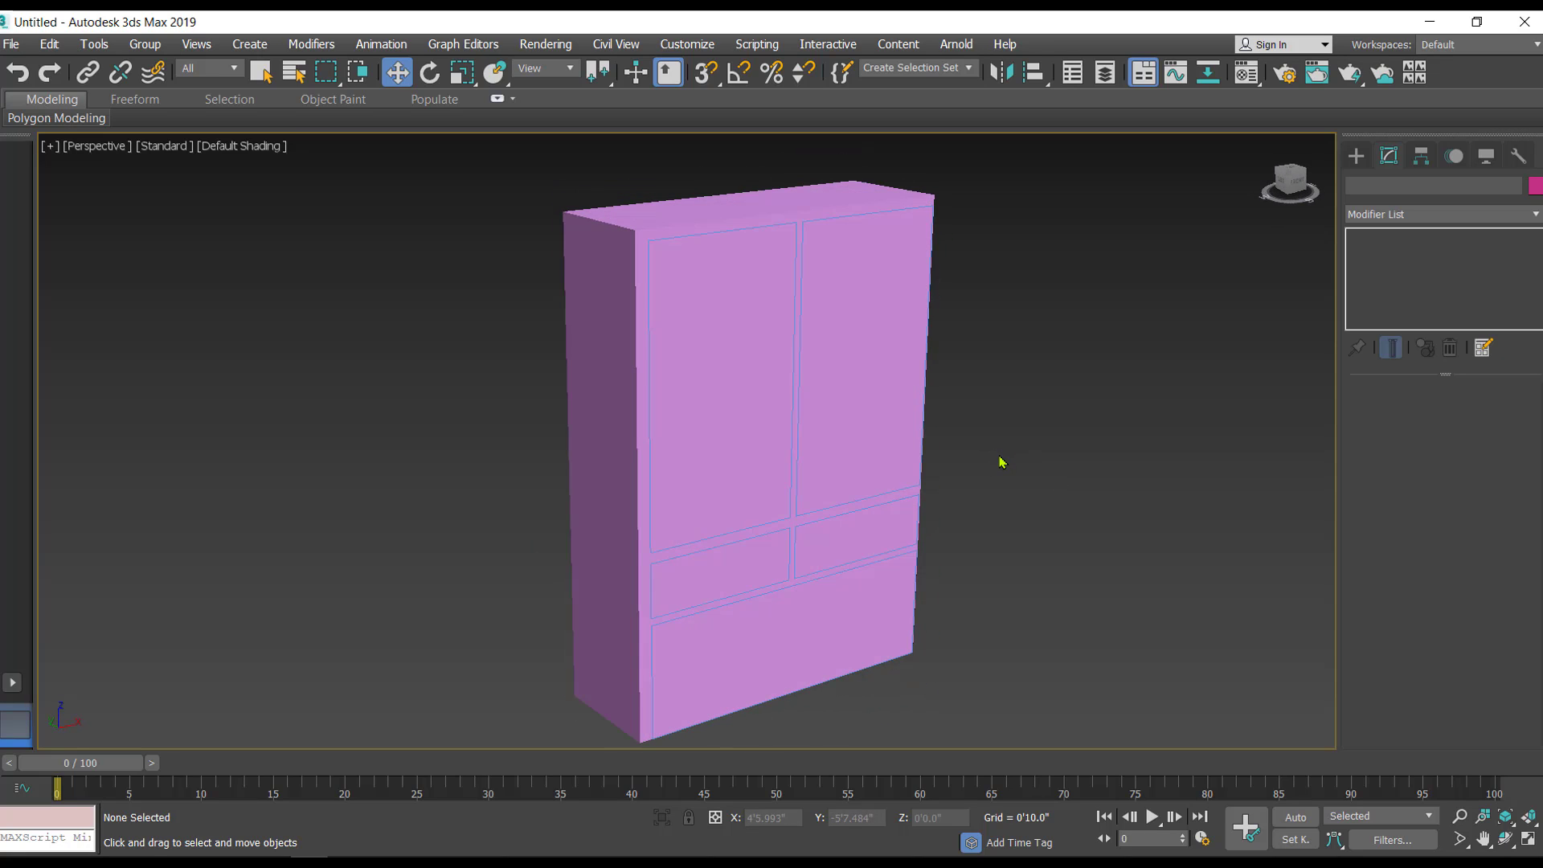
Select the five door and drawer rectangles and set their object colour to white.
{"action": "left_click", "coordinate": [1528, 838]}
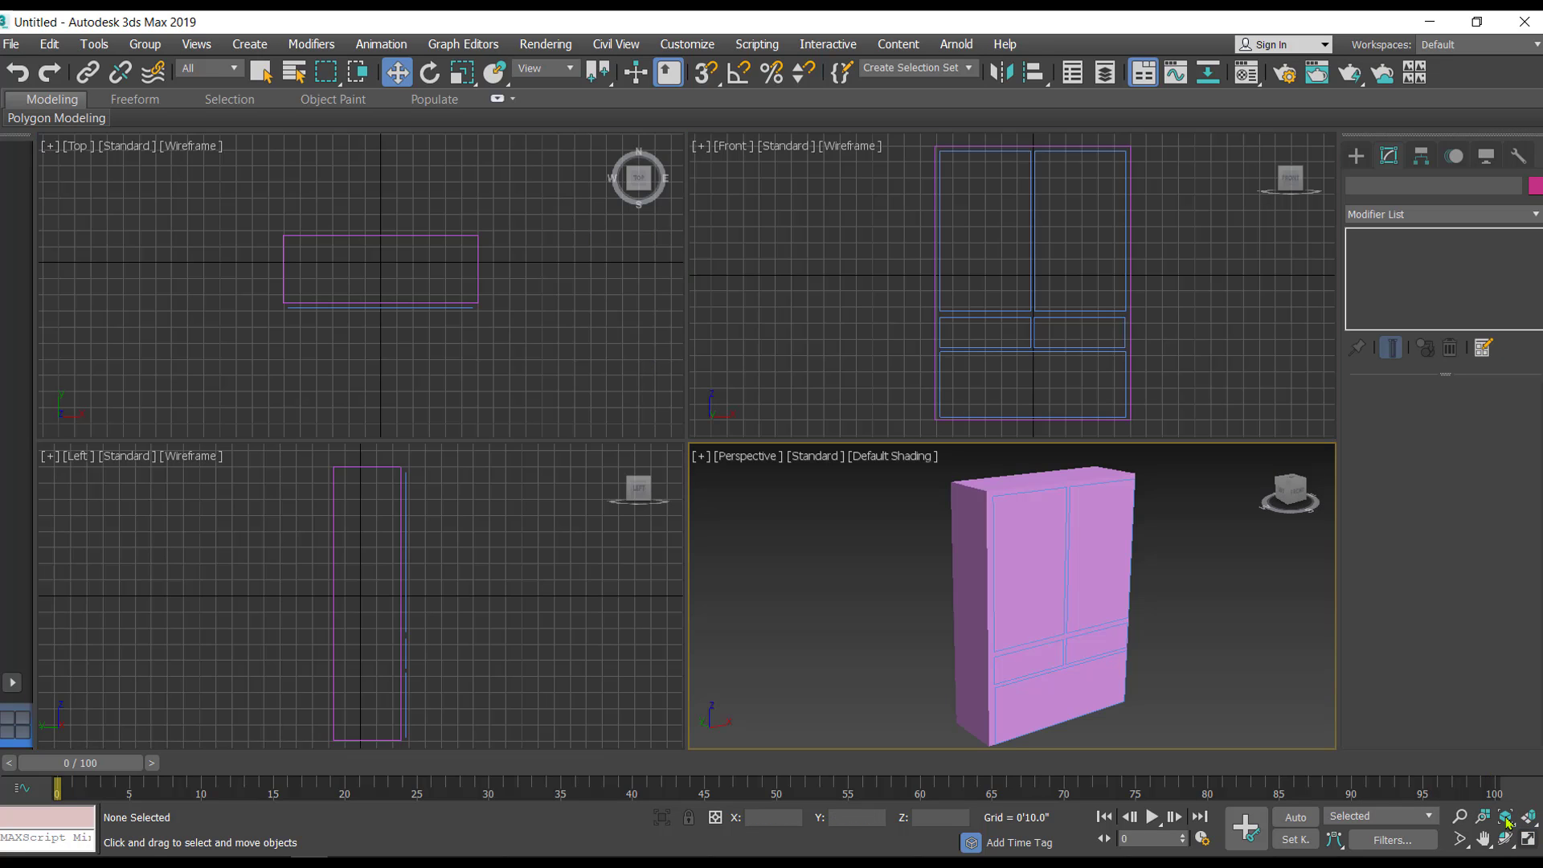
{"action": "left_click_drag", "start_coordinate": [987, 273], "coordinate": [1059, 384]}
{"action": "left_click", "coordinate": [1535, 187]}
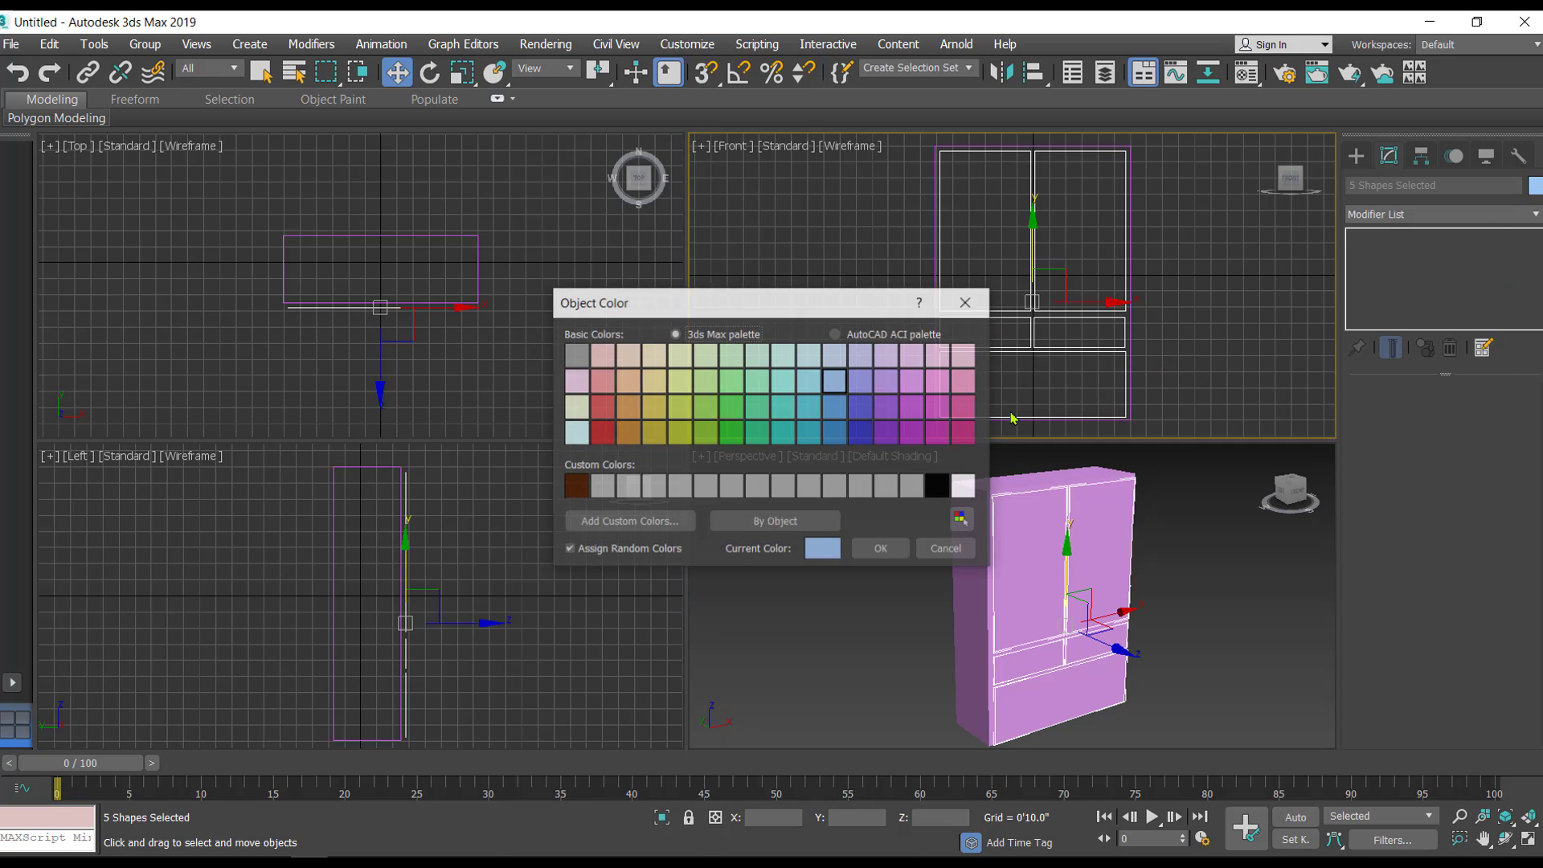
{"action": "left_click", "coordinate": [964, 486]}
{"action": "left_click", "coordinate": [882, 552]}
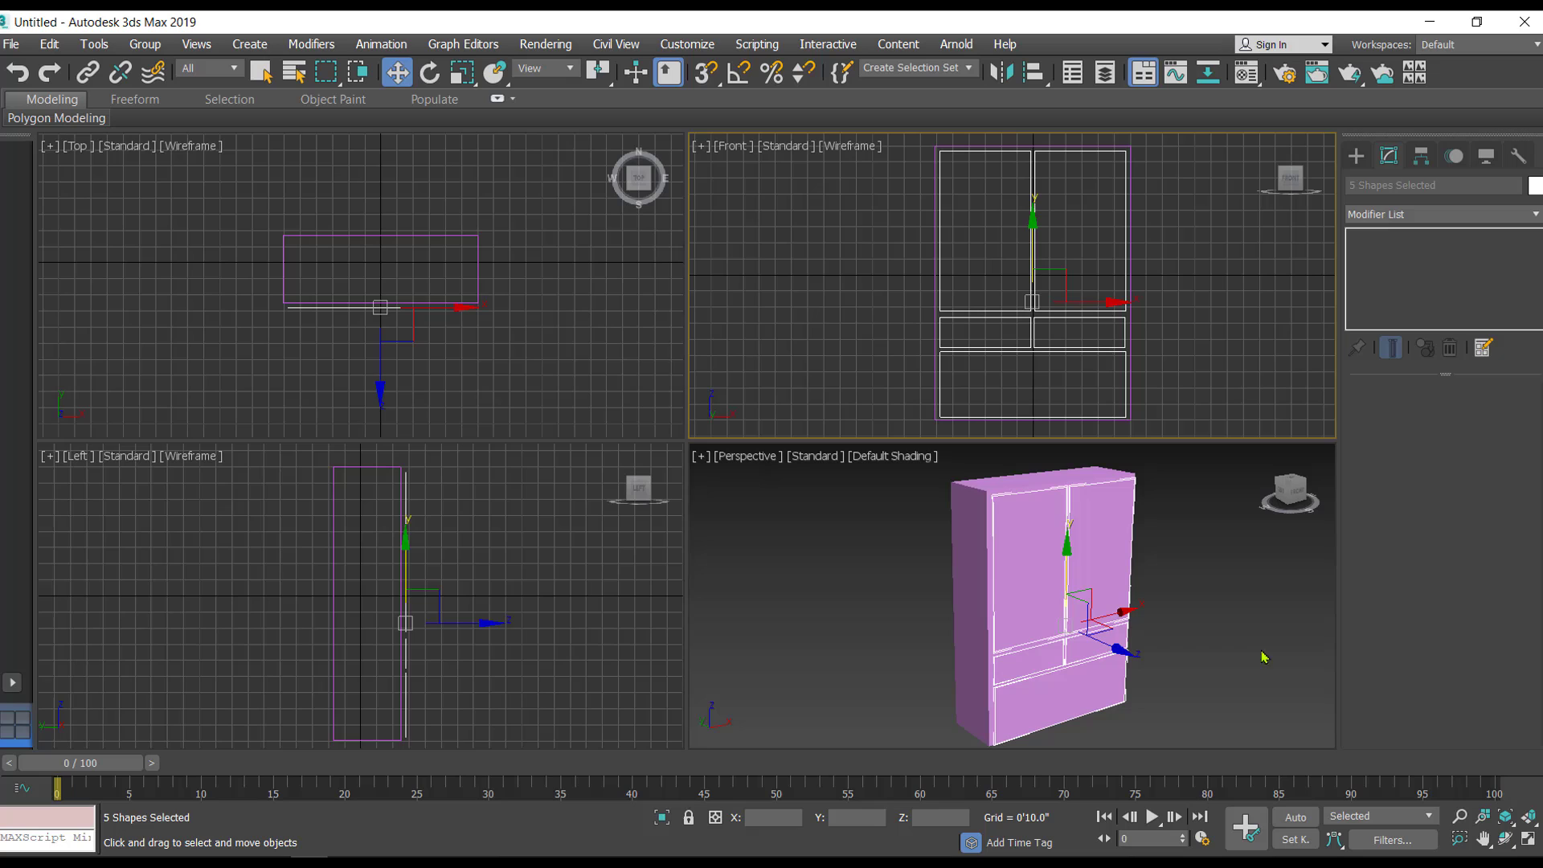
Maximize the Perspective view and orbit to a near straight-on front view.
{"action": "left_click", "coordinate": [1251, 646]}
{"action": "left_click", "coordinate": [1529, 839]}
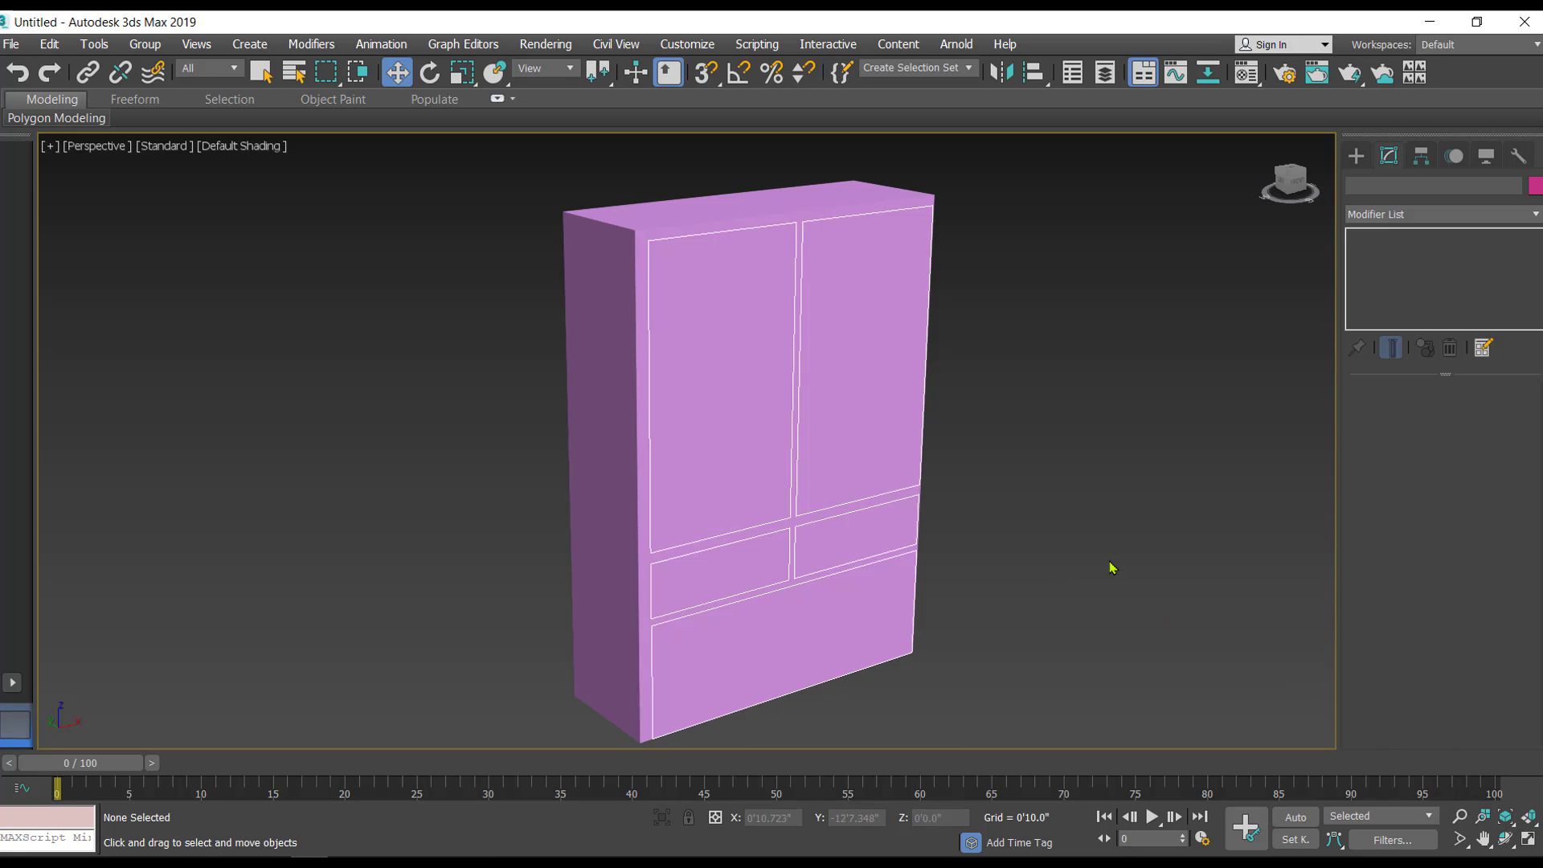
{"action": "middle_click_drag", "start_coordinate": [1104, 560], "coordinate": [1087, 504], "text": "alt"}
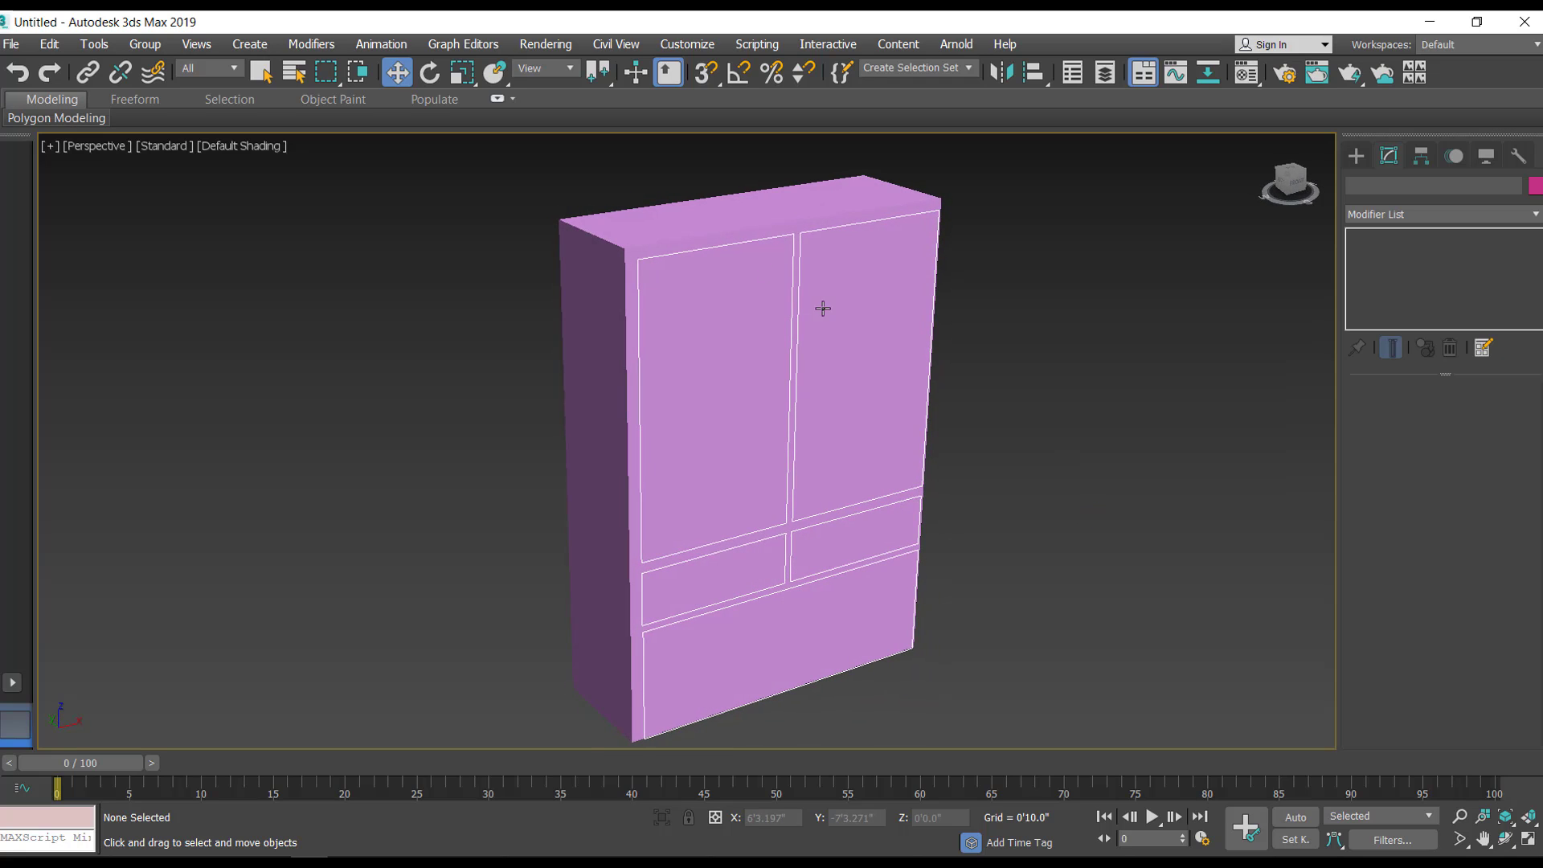
Start a ShapeMerge compound object on Box001 from the Compound Objects category.
{"action": "left_click", "coordinate": [662, 219]}
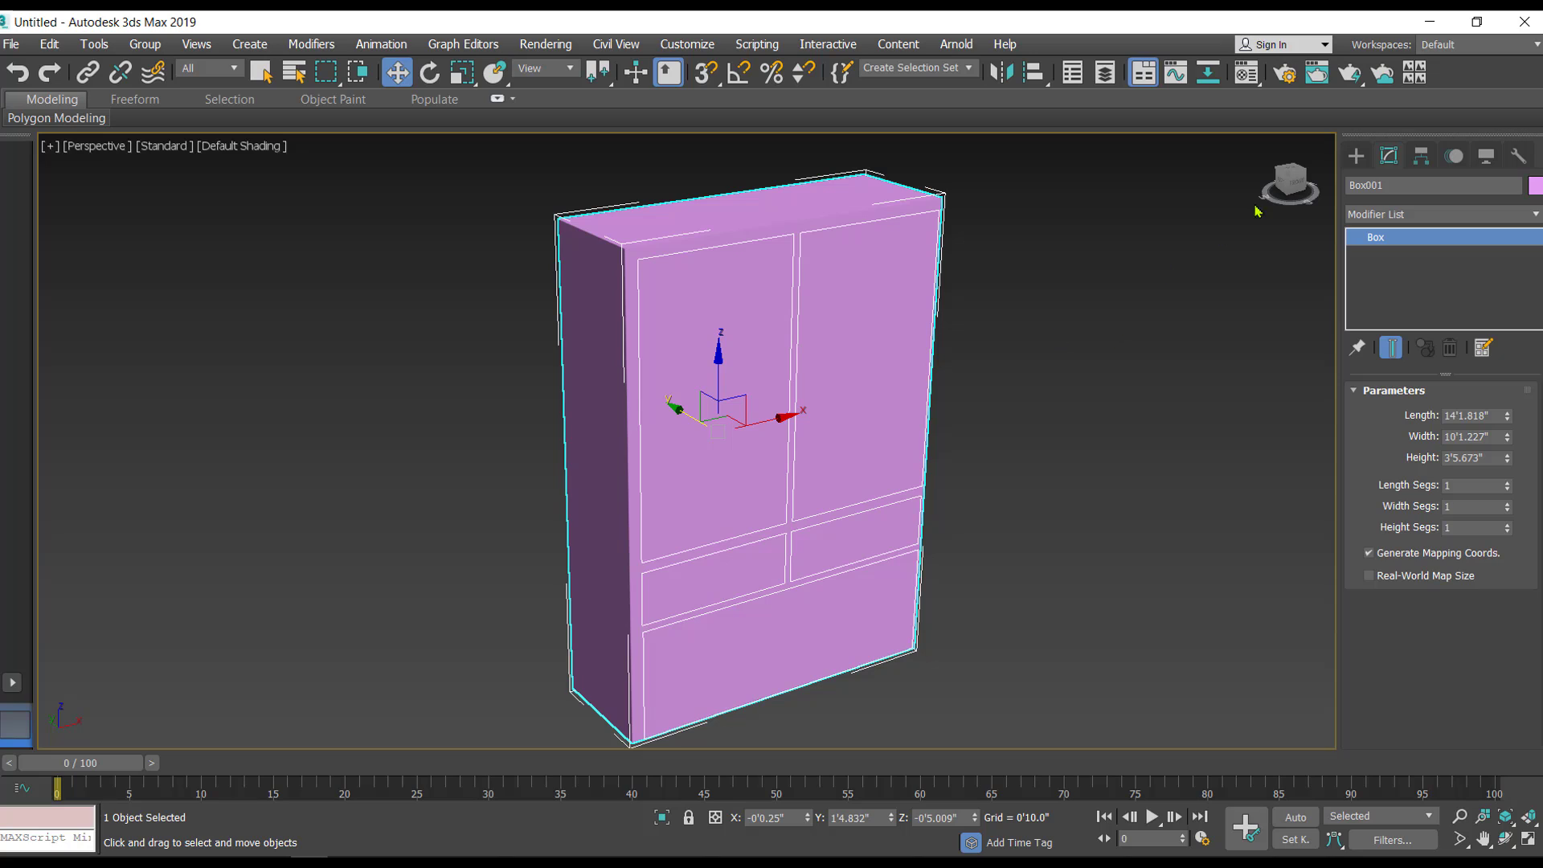
{"action": "left_click", "coordinate": [1356, 157]}
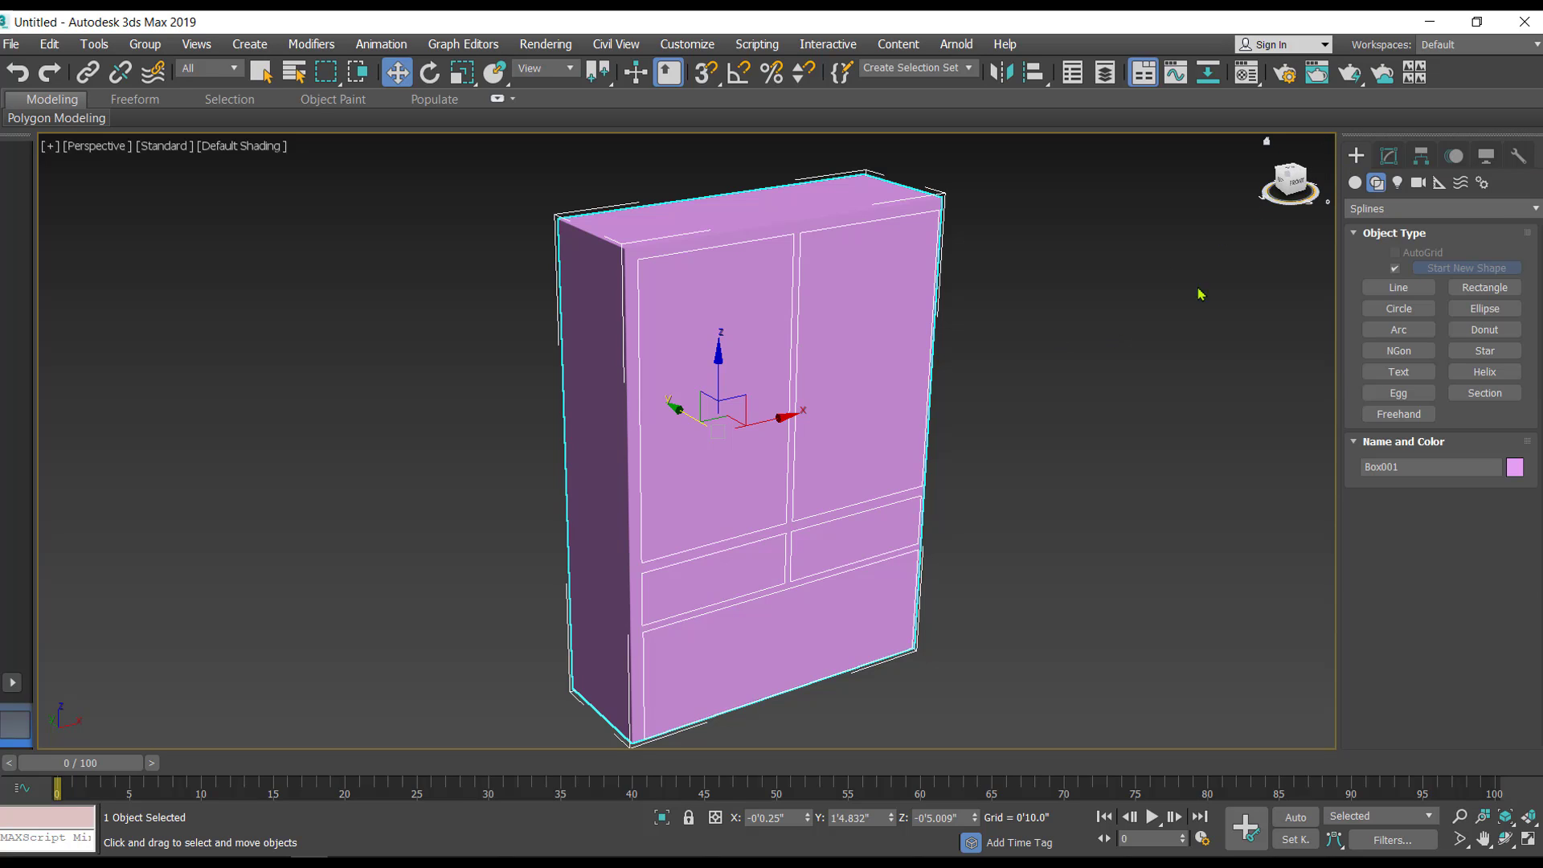
{"action": "left_click", "coordinate": [1375, 211]}
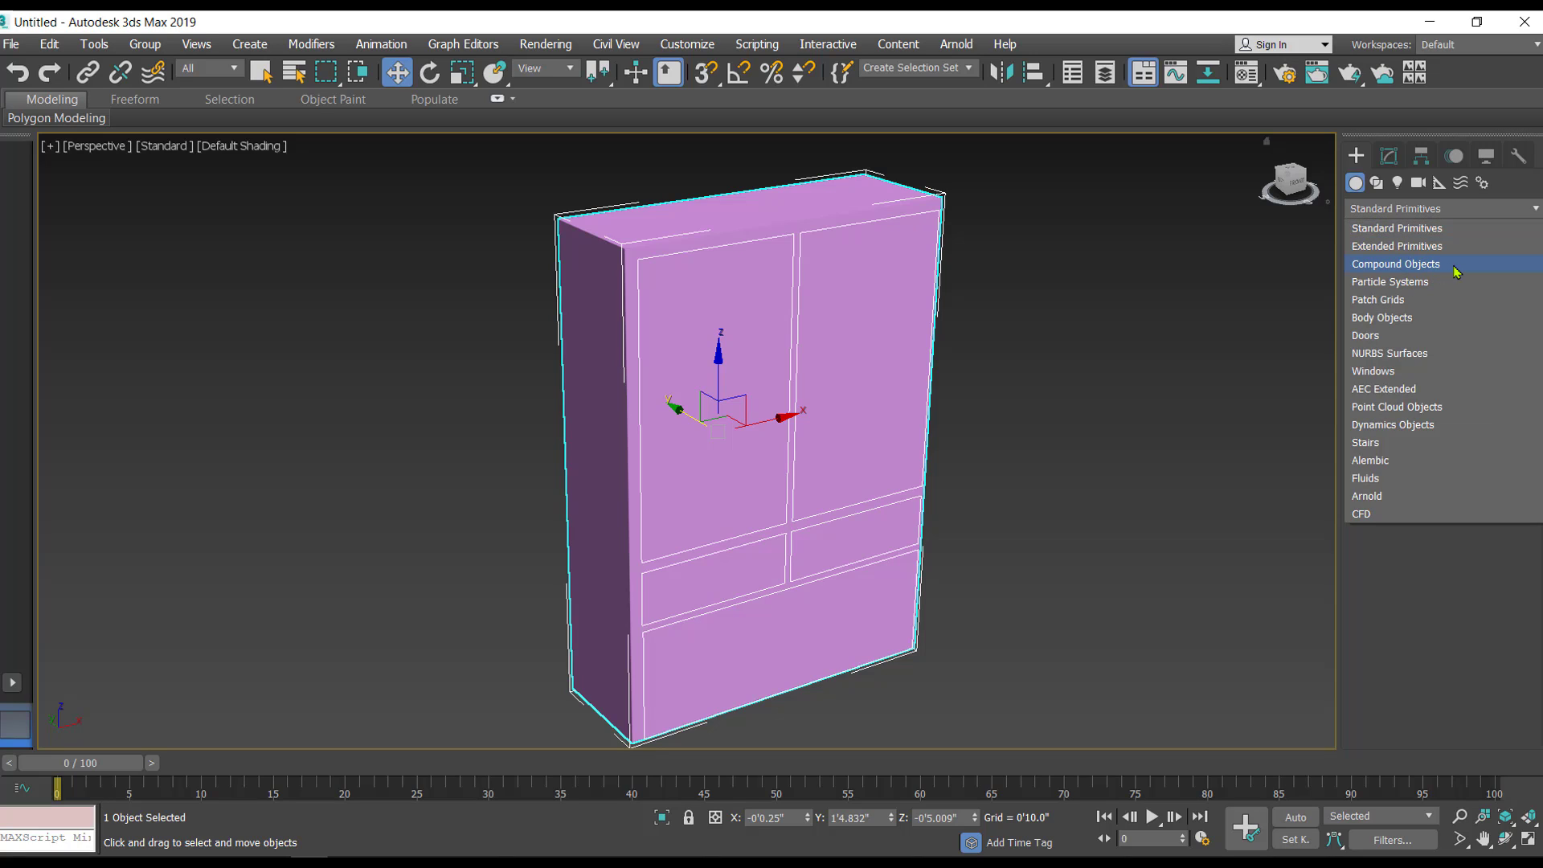
{"action": "left_click", "coordinate": [1499, 269]}
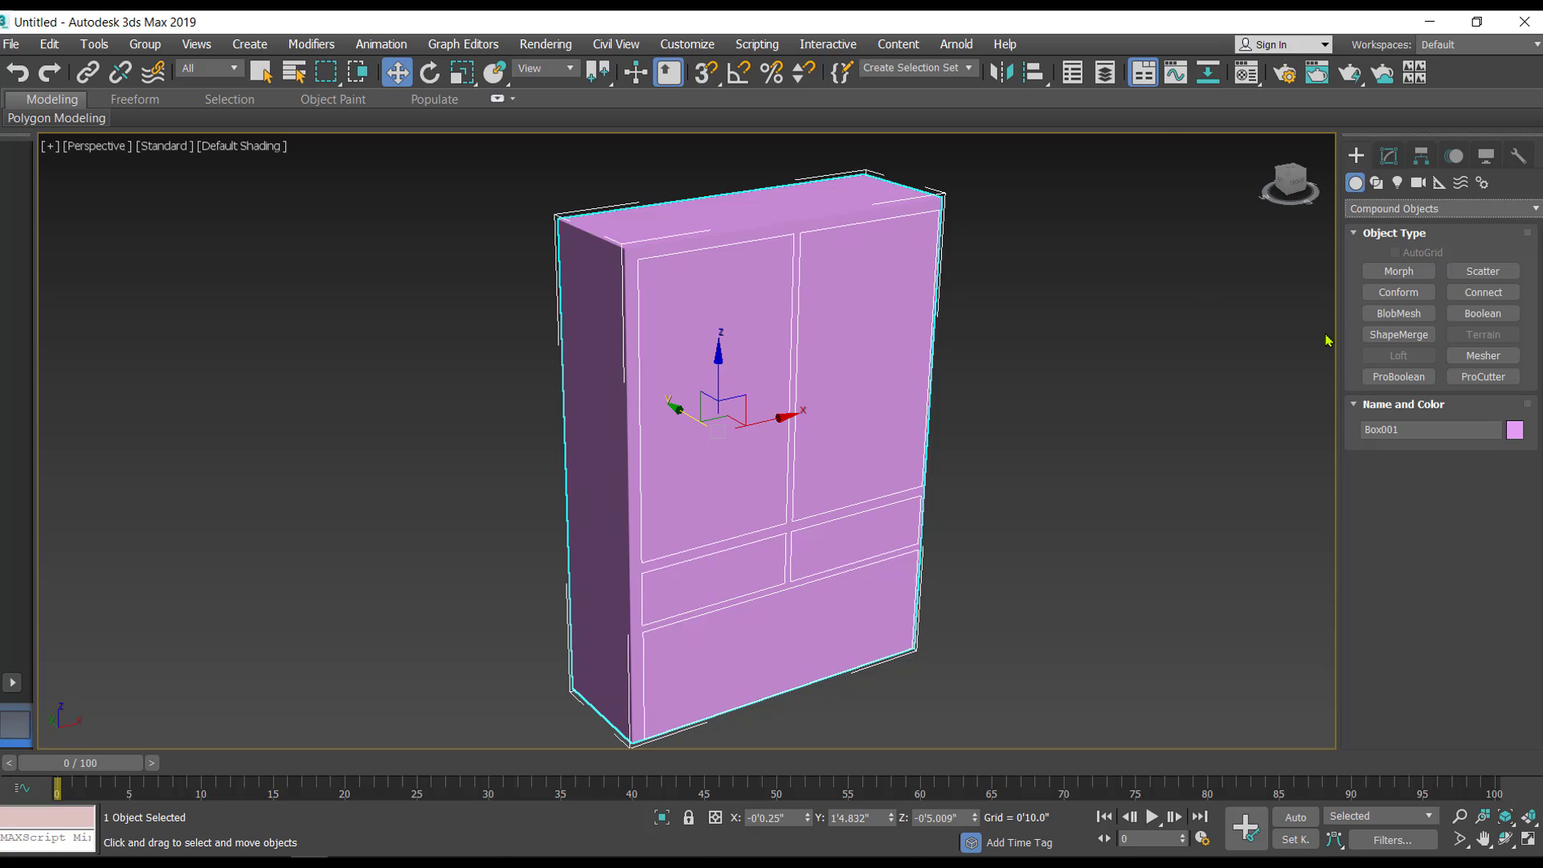
{"action": "left_click", "coordinate": [1396, 335]}
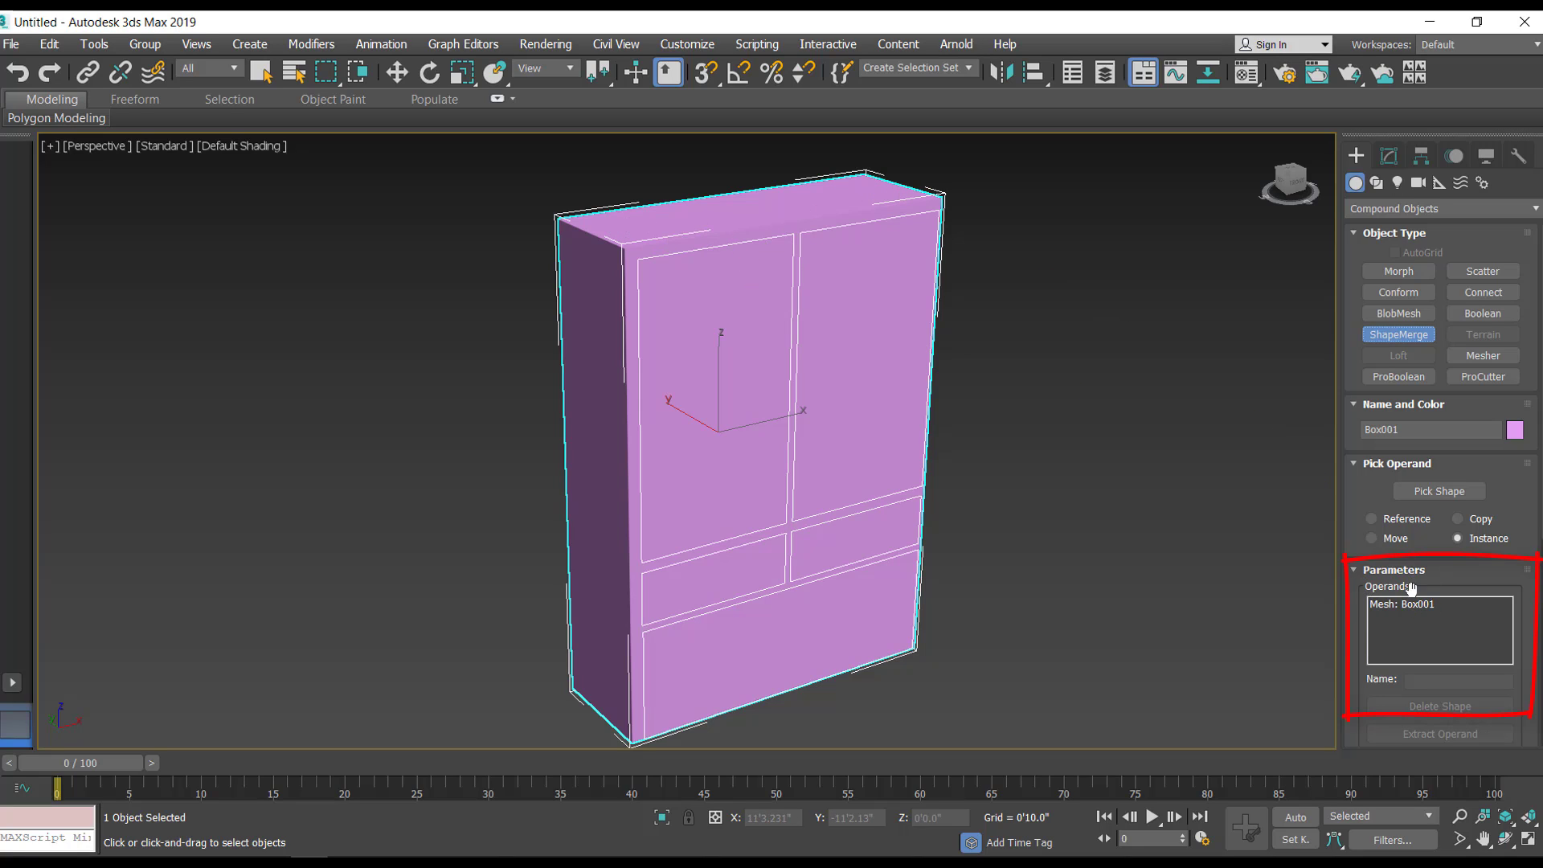
{"action": "left_click_drag", "start_coordinate": [1523, 611], "coordinate": [1523, 536]}
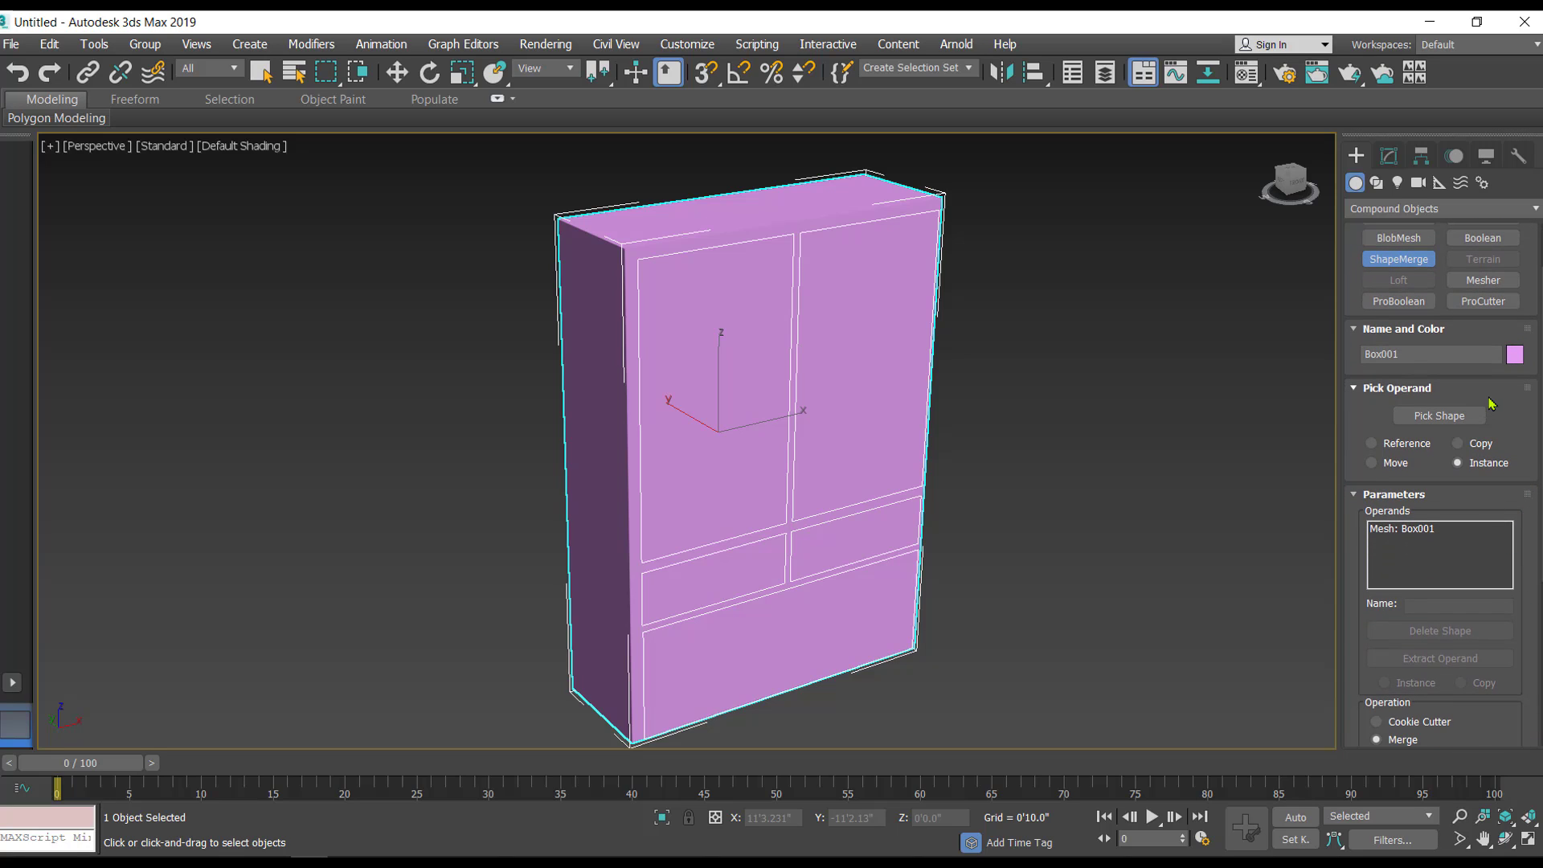
Pick all five door and drawer rectangles as ShapeMerge shape operands.
{"action": "left_click", "coordinate": [1439, 416]}
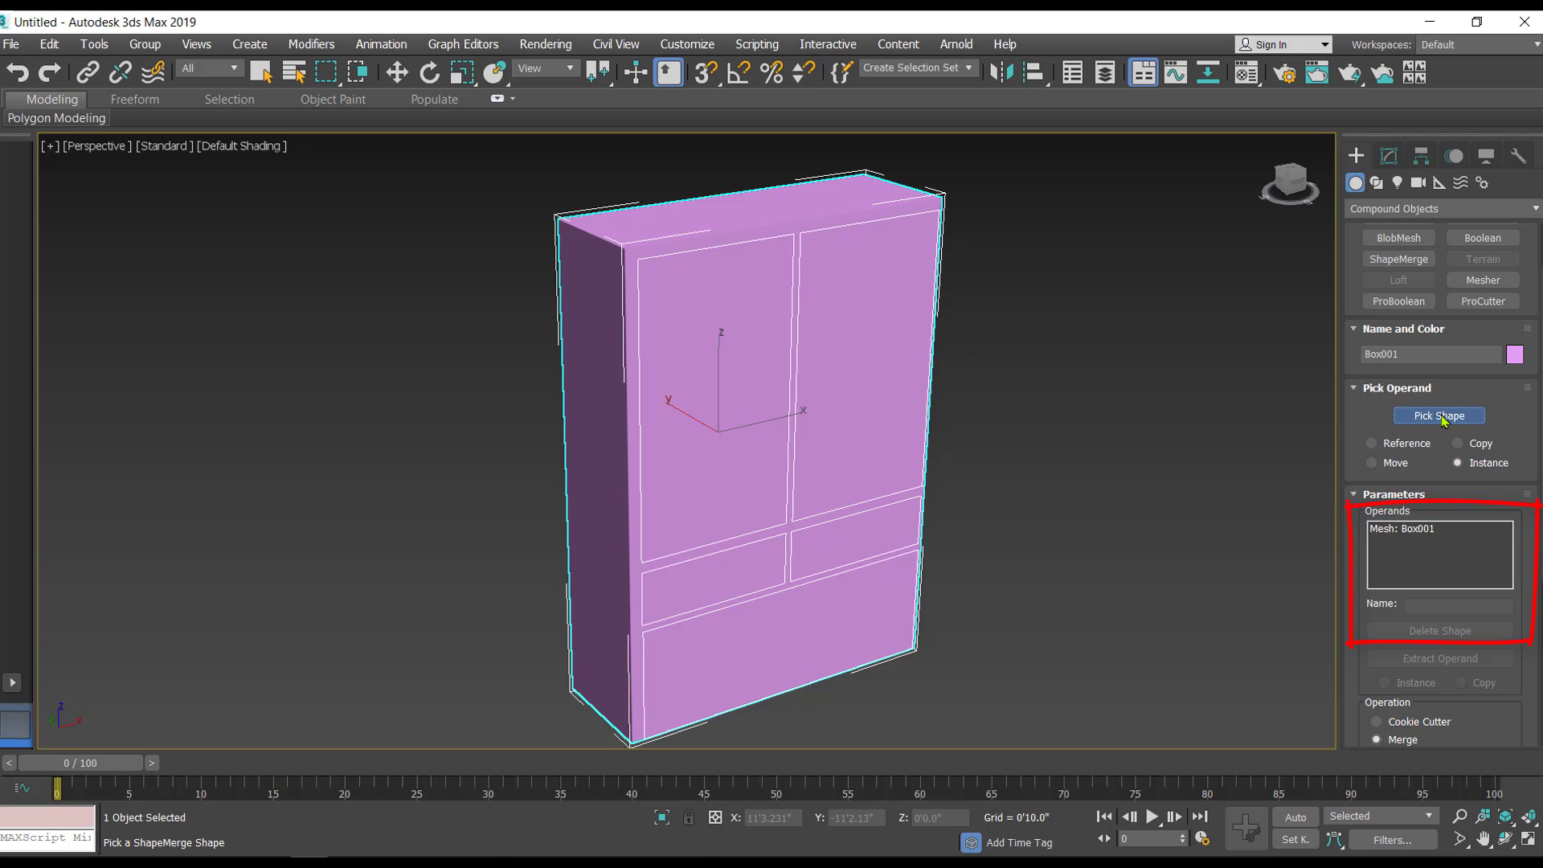
{"action": "left_click", "coordinate": [650, 558]}
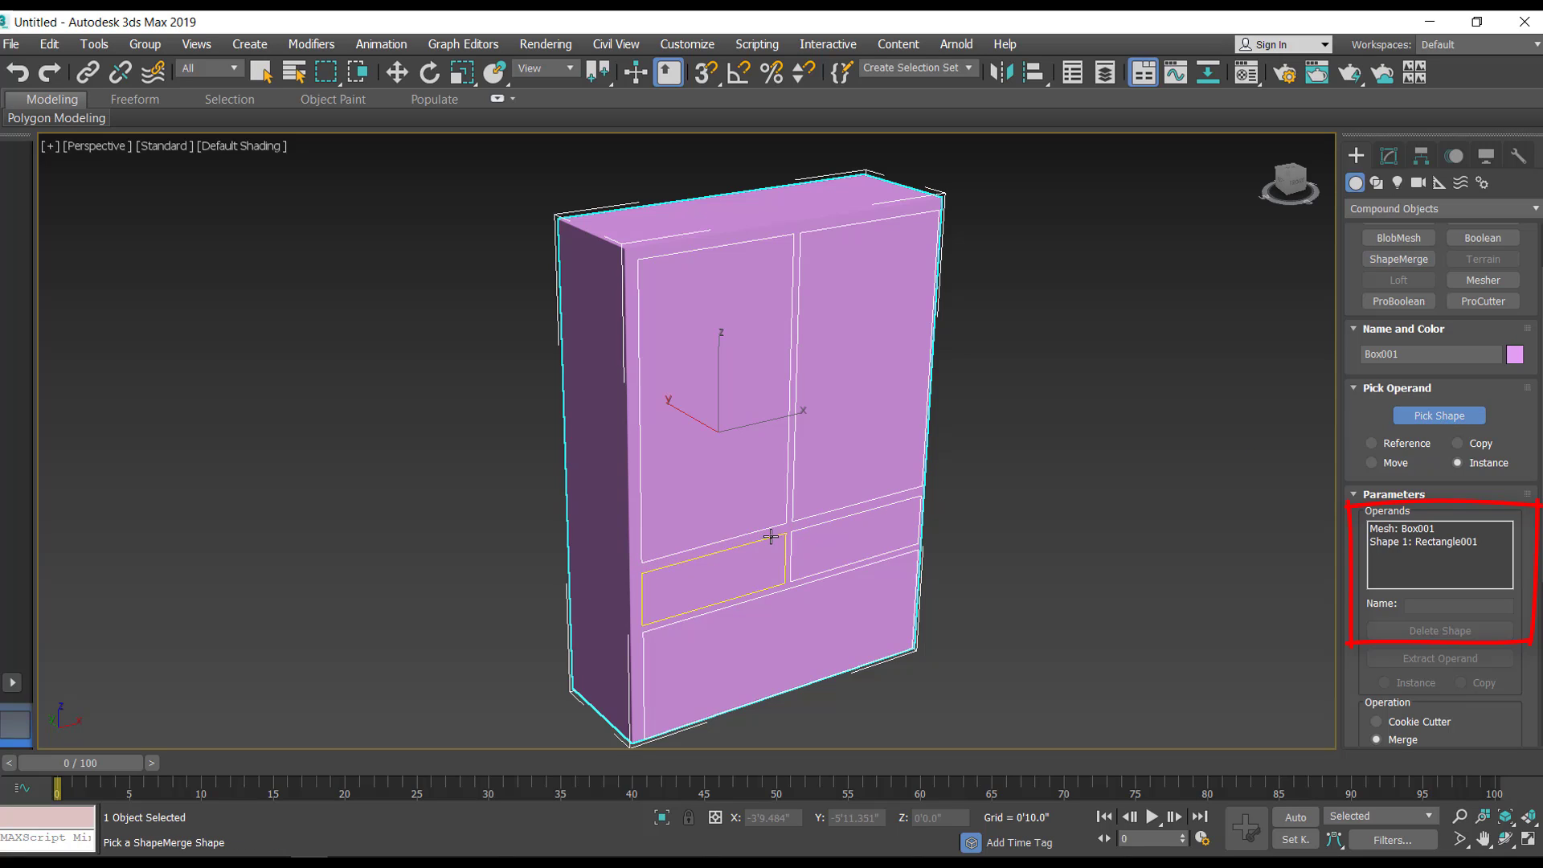
{"action": "left_click", "coordinate": [807, 518]}
{"action": "left_click", "coordinate": [794, 534]}
{"action": "left_click", "coordinate": [781, 535]}
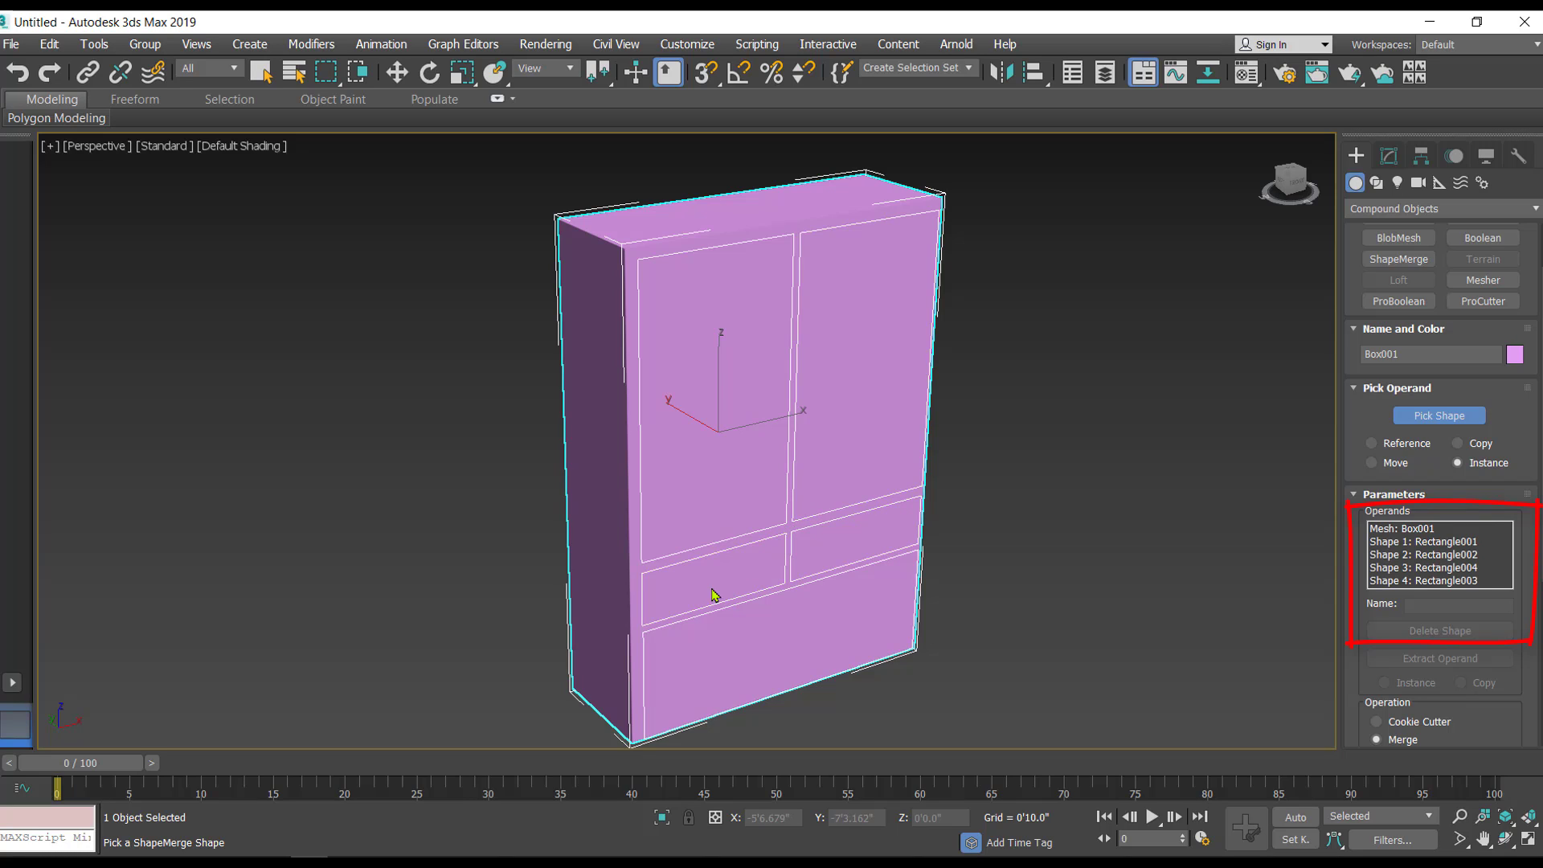
{"action": "left_click", "coordinate": [654, 631]}
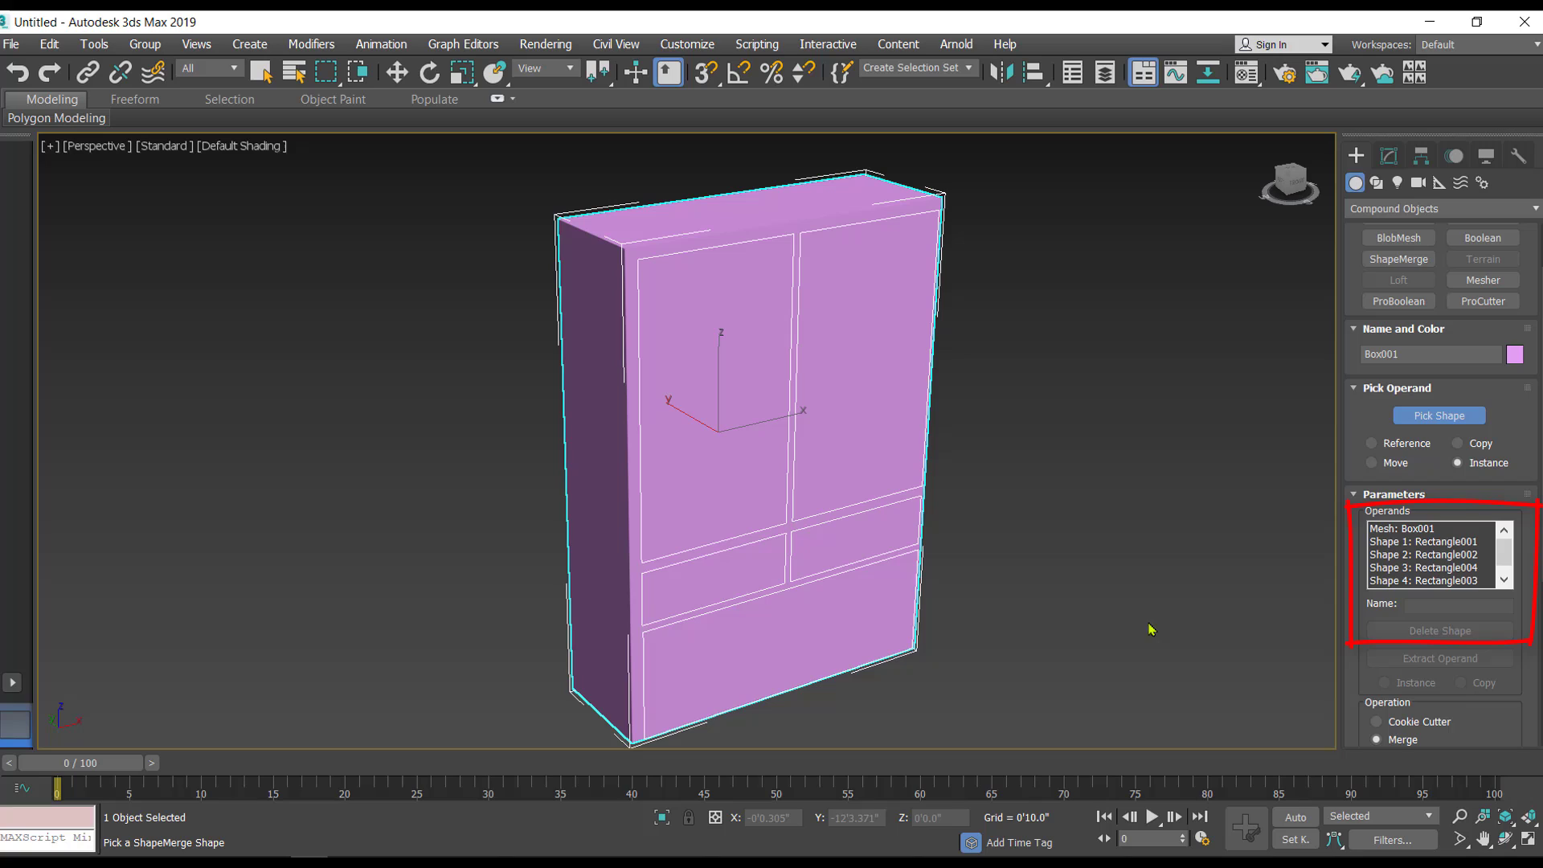
{"action": "left_click", "coordinate": [1460, 423]}
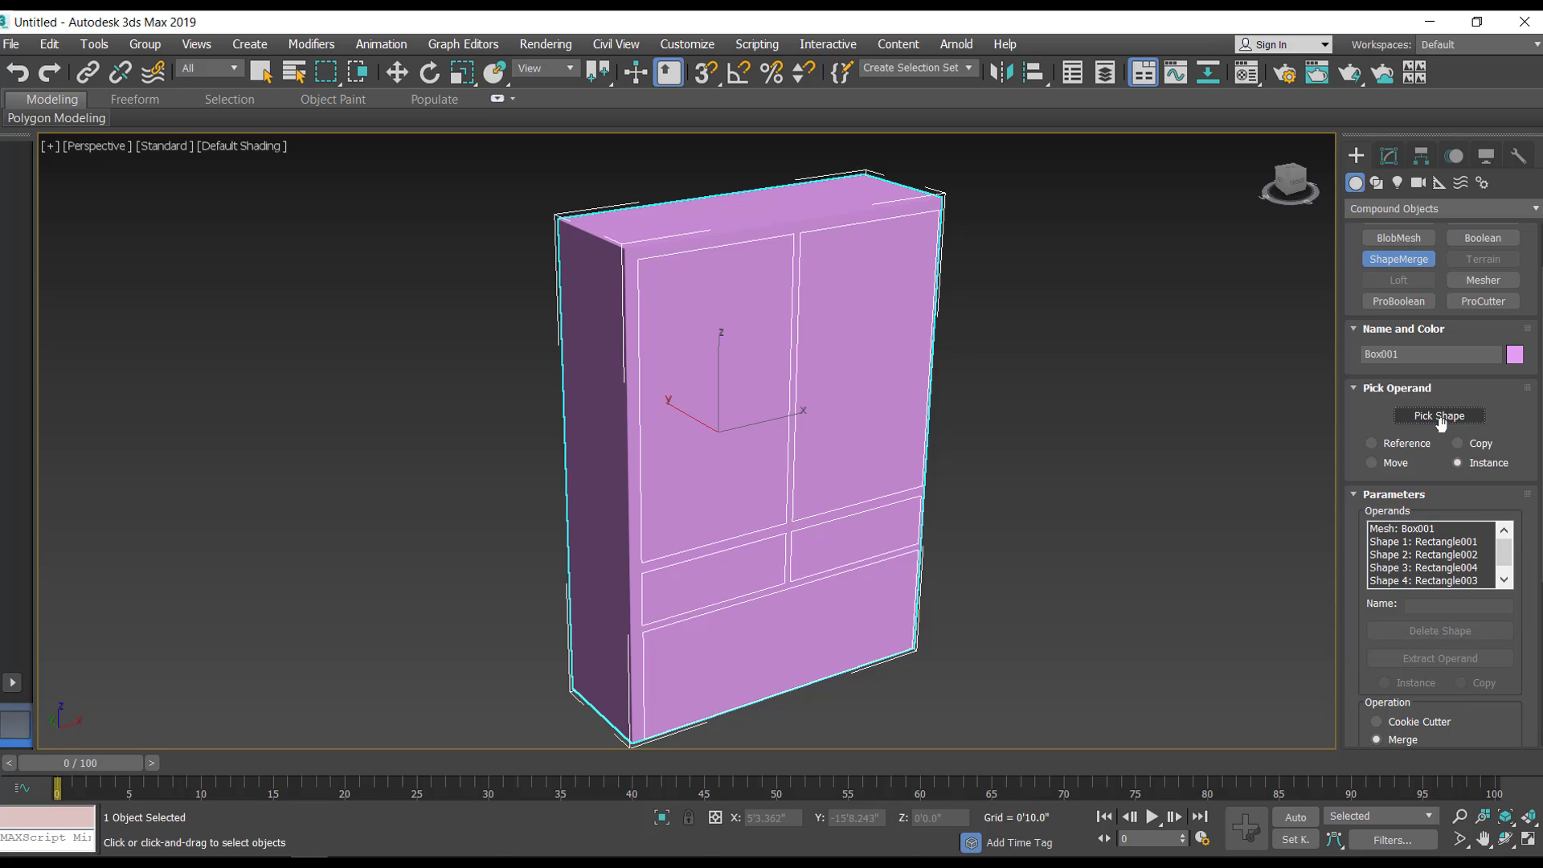
Select the cabinet and move it left along X, leaving the rectangle outlines beside it.
{"action": "left_click", "coordinate": [1380, 157]}
{"action": "left_click", "coordinate": [1356, 155]}
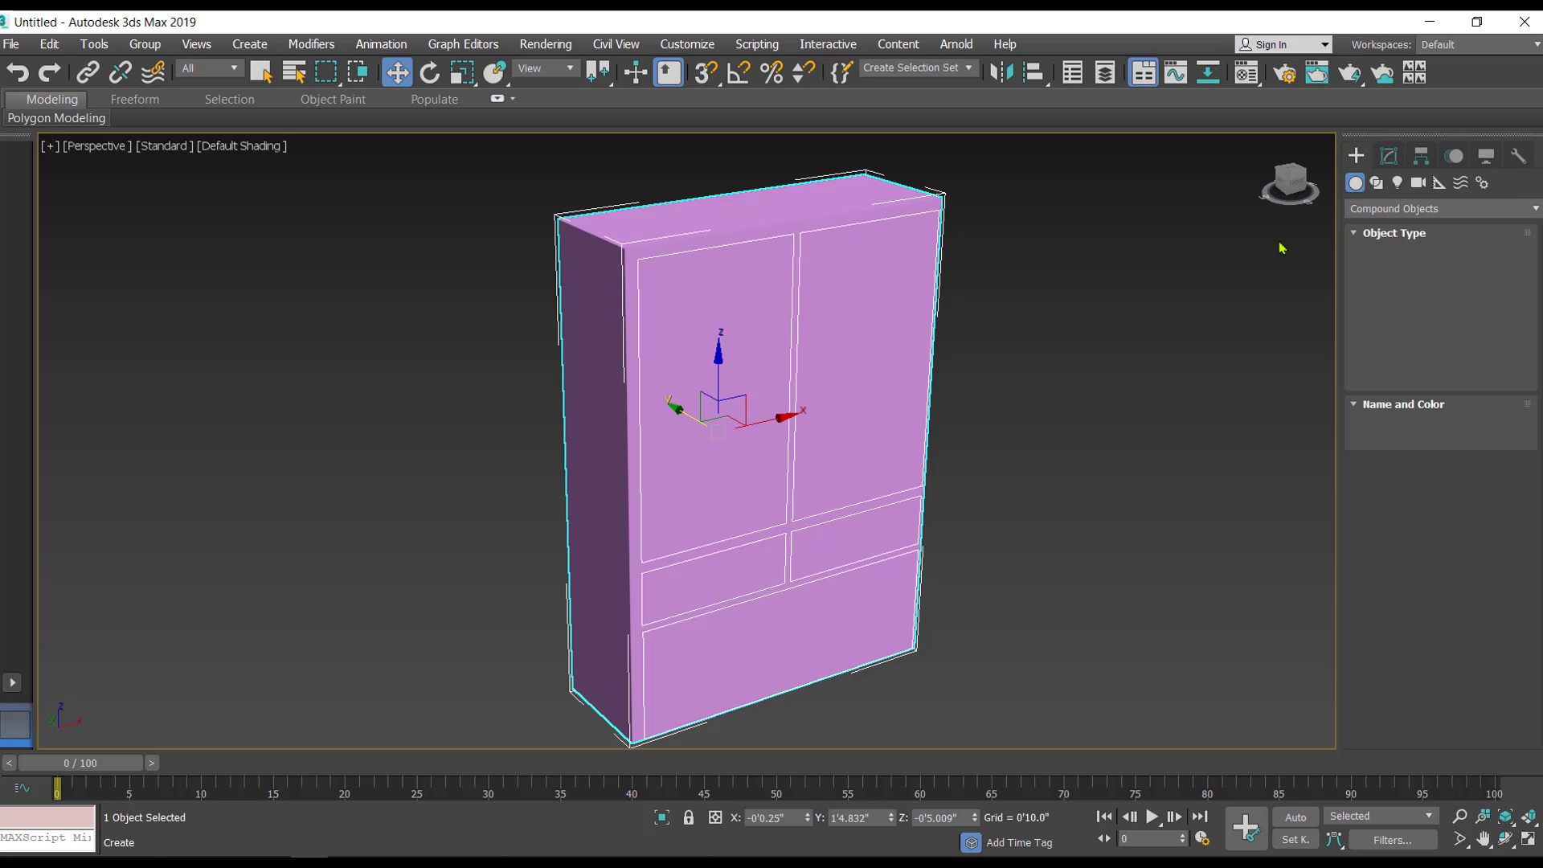
{"action": "left_click", "coordinate": [1010, 406]}
{"action": "left_click", "coordinate": [590, 329]}
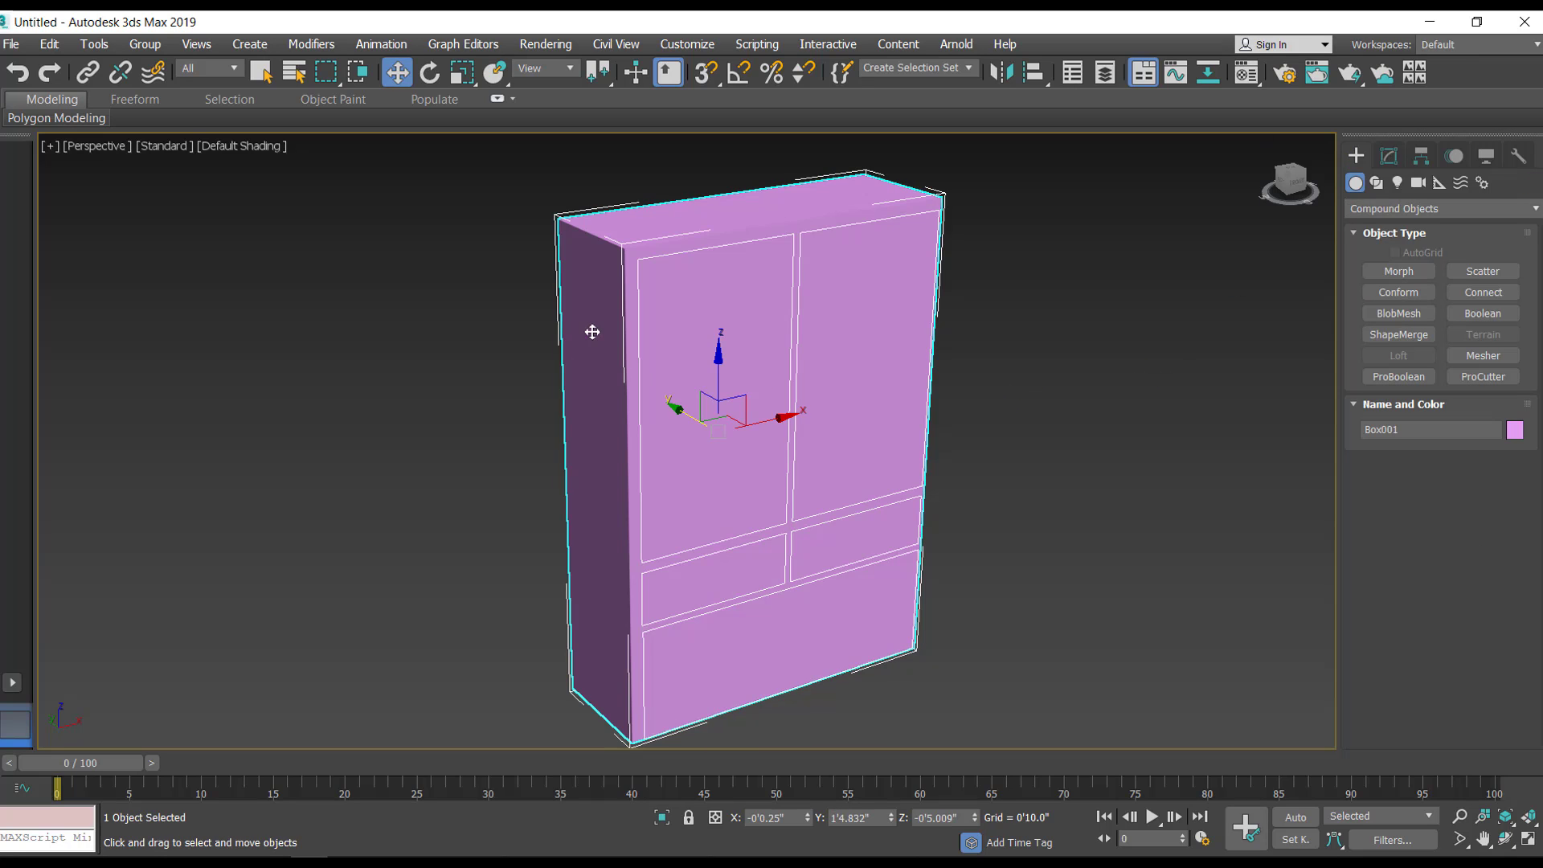
{"action": "middle_click_drag", "start_coordinate": [568, 394], "coordinate": [612, 366]}
{"action": "scroll", "coordinate": [612, 366], "scroll_direction": "down", "scroll_amount": 3}
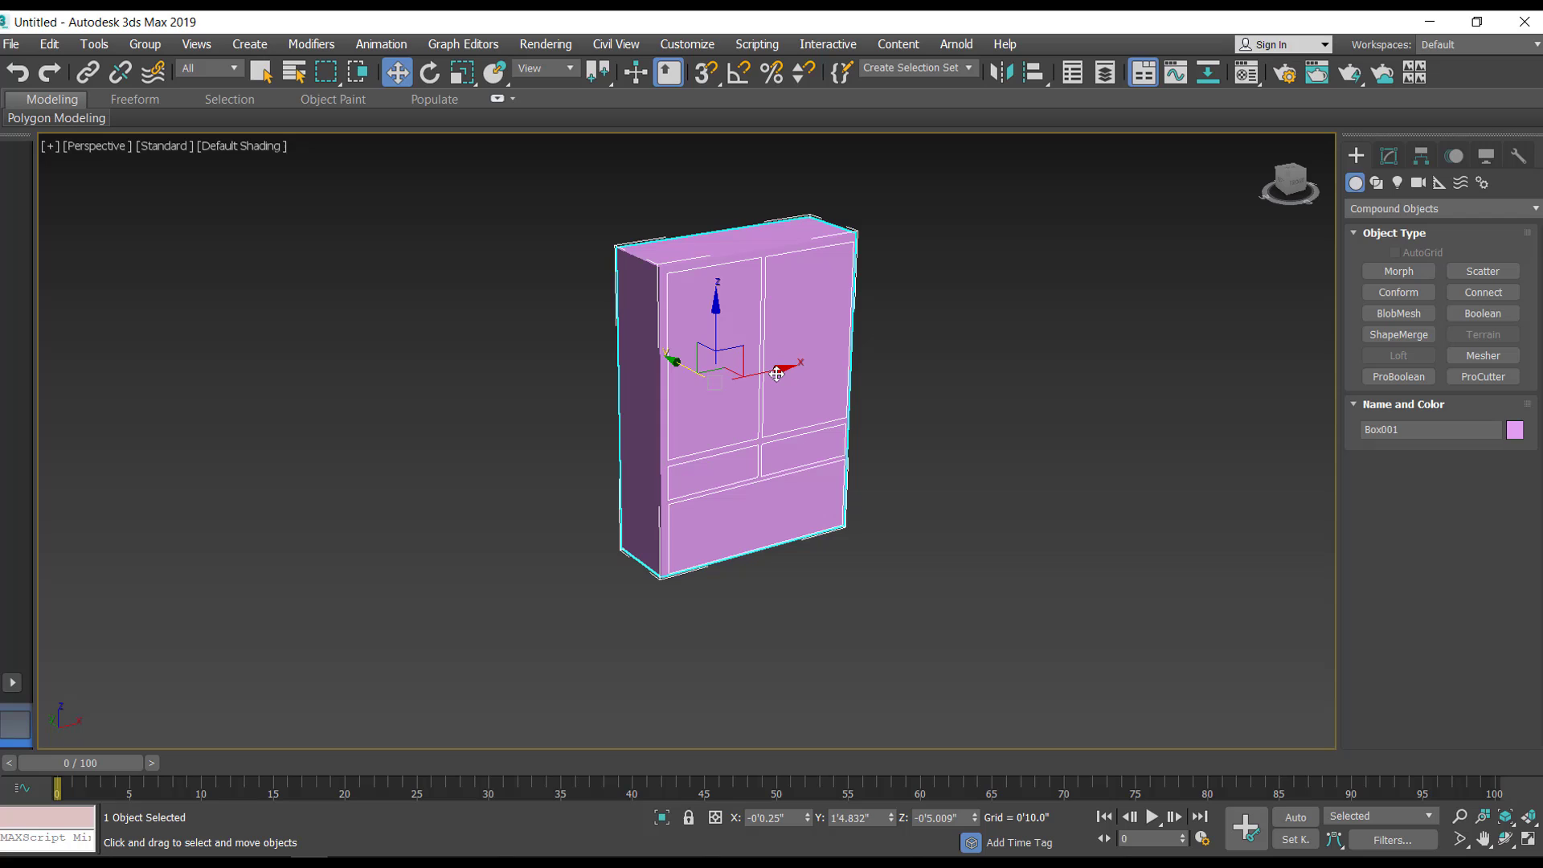
{"action": "left_click_drag", "start_coordinate": [764, 374], "coordinate": [540, 424]}
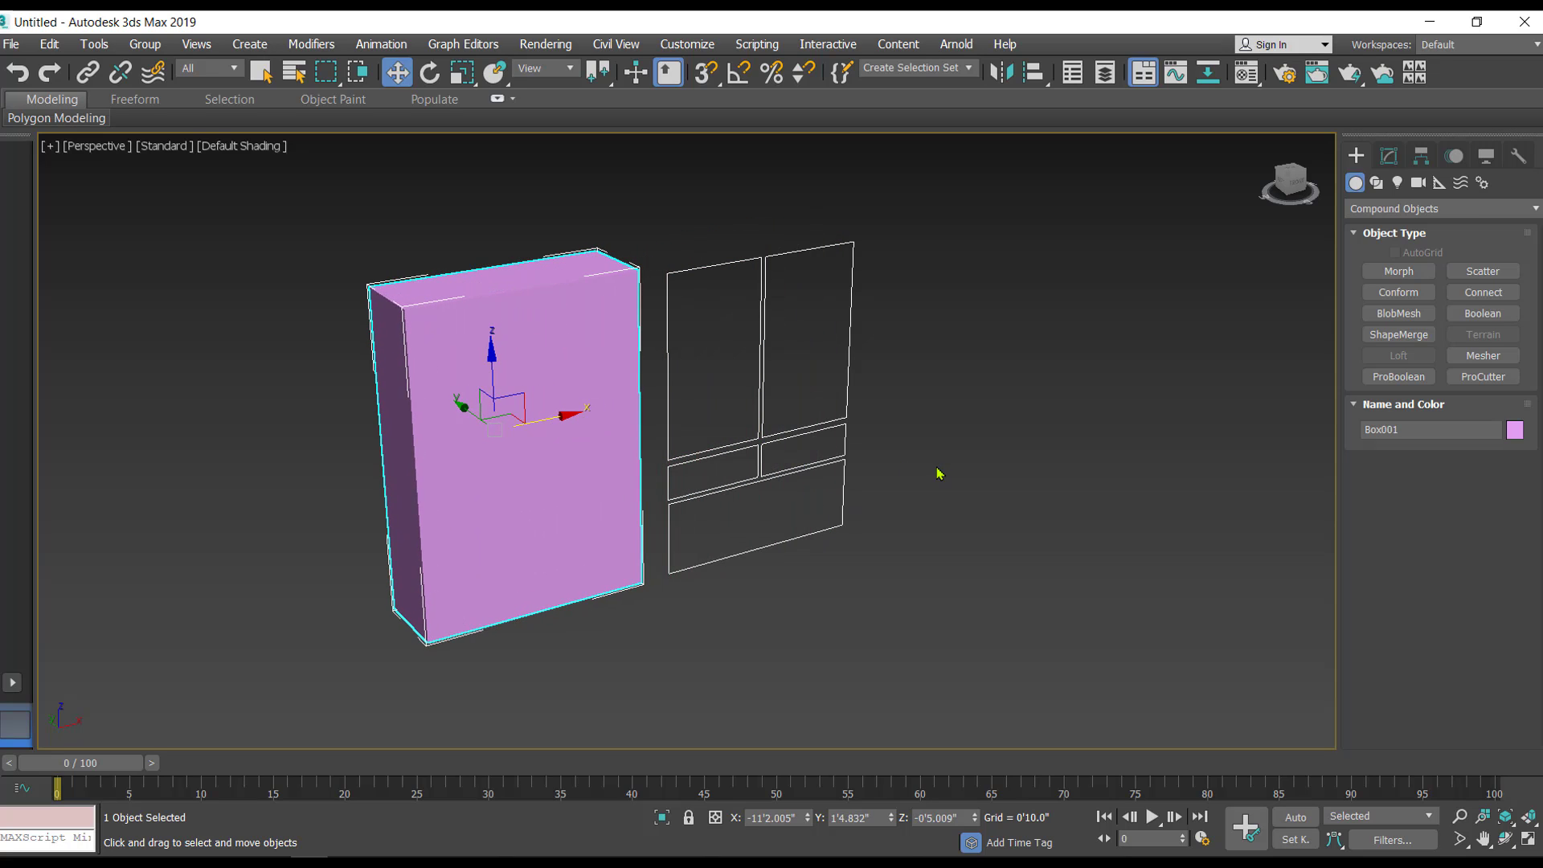
Turn on Edged Faces (F4) to show the merged panel lines, and reselect Box001.
{"action": "mouse_move", "coordinate": [955, 532]}
{"action": "middle_mouse_down", "text": "alt"}
{"action": "mouse_move", "coordinate": [913, 492]}
{"action": "mouse_move", "coordinate": [957, 493]}
{"action": "mouse_move", "coordinate": [957, 510]}
{"action": "middle_mouse_up", "text": "alt"}
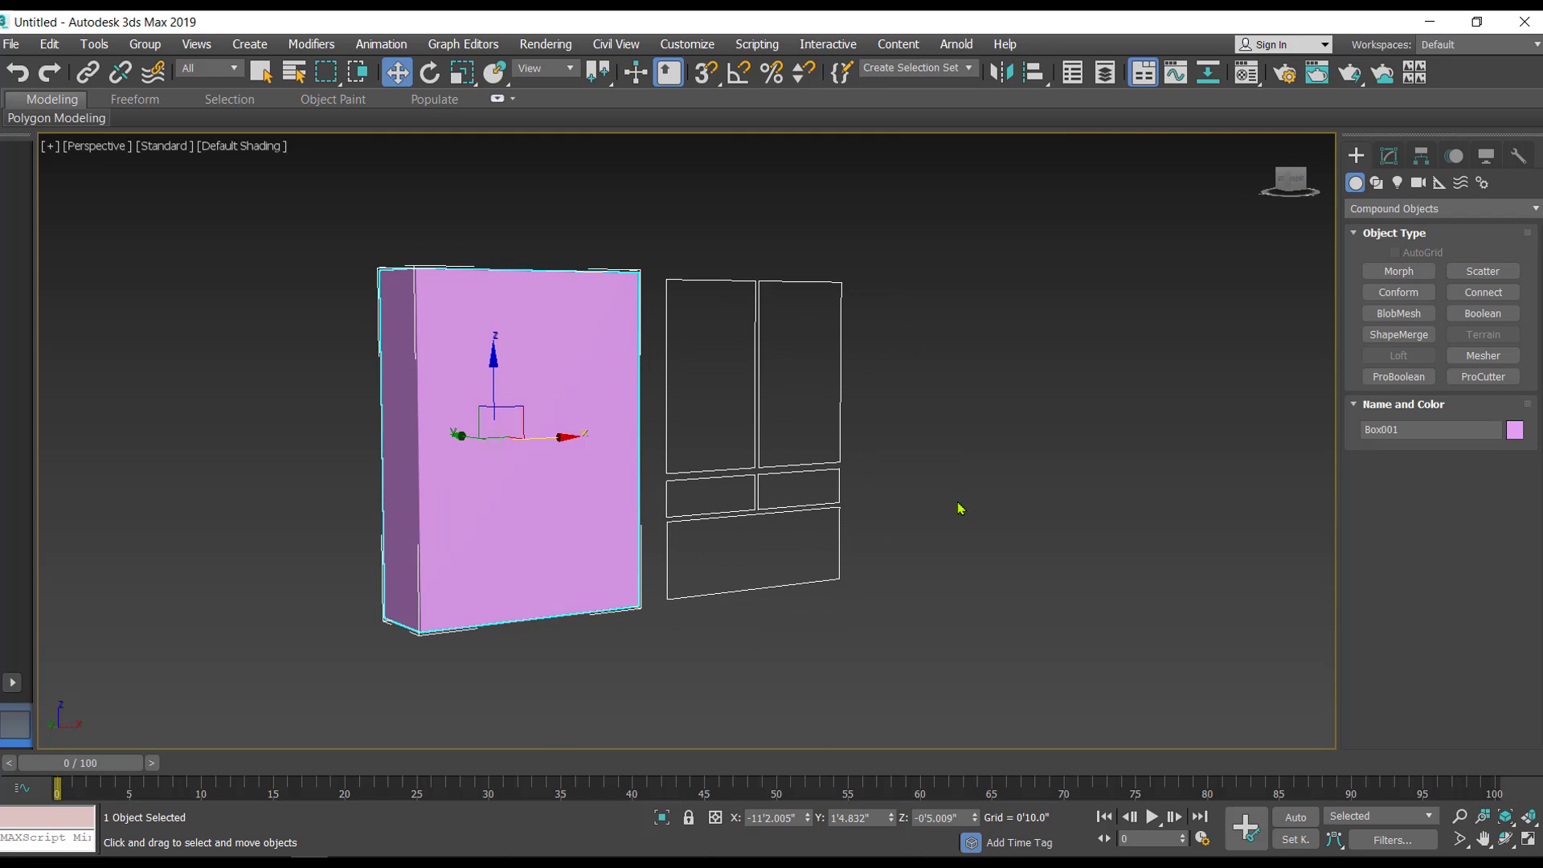
{"action": "key", "text": "F4"}
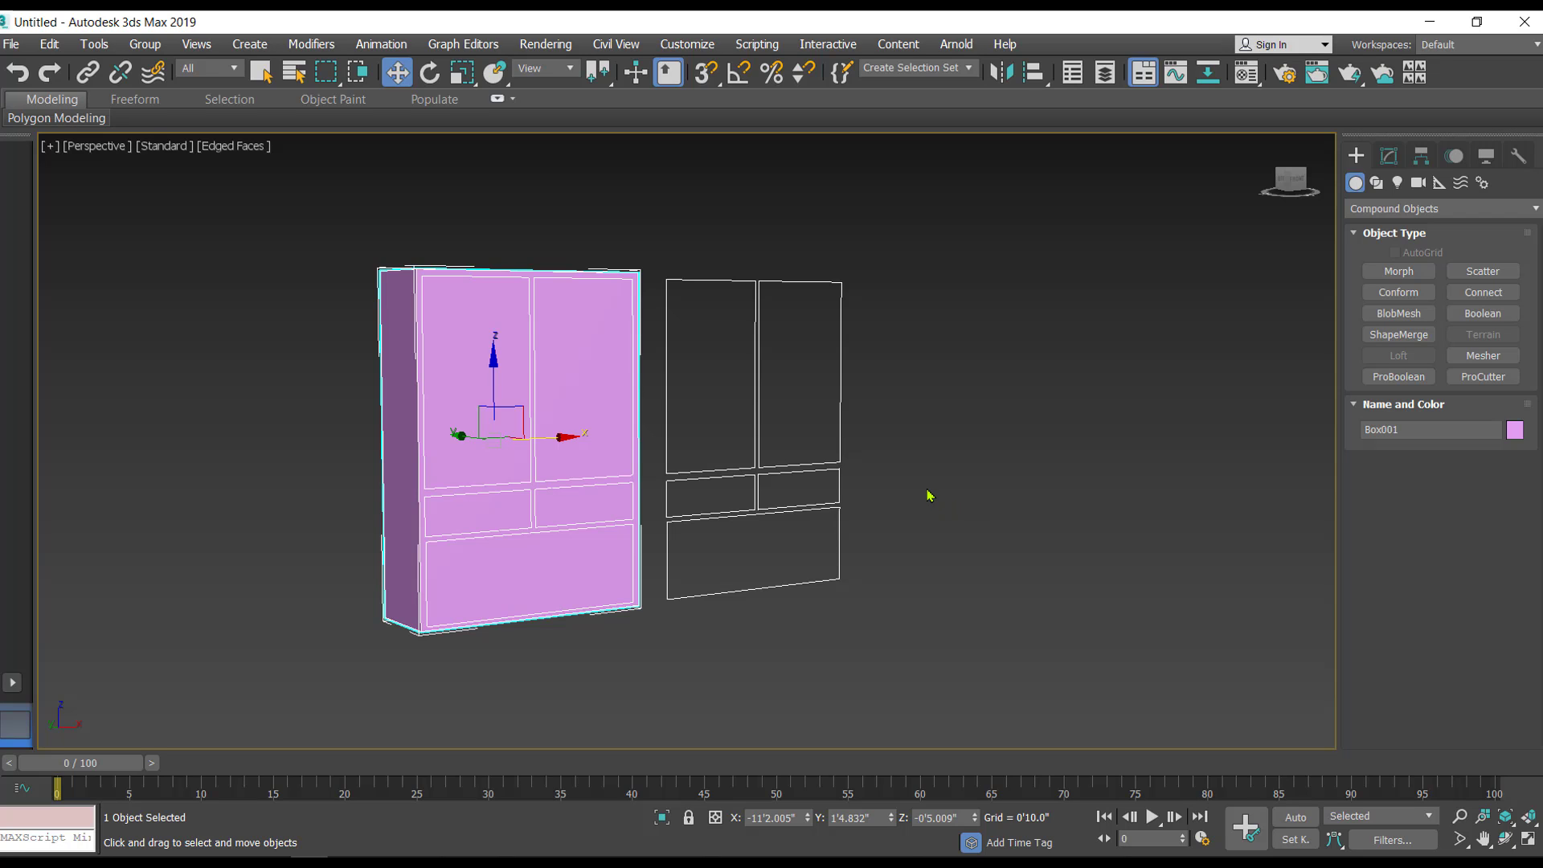
{"action": "middle_click_drag", "start_coordinate": [917, 494], "coordinate": [936, 455], "text": "alt"}
{"action": "left_click", "coordinate": [956, 465]}
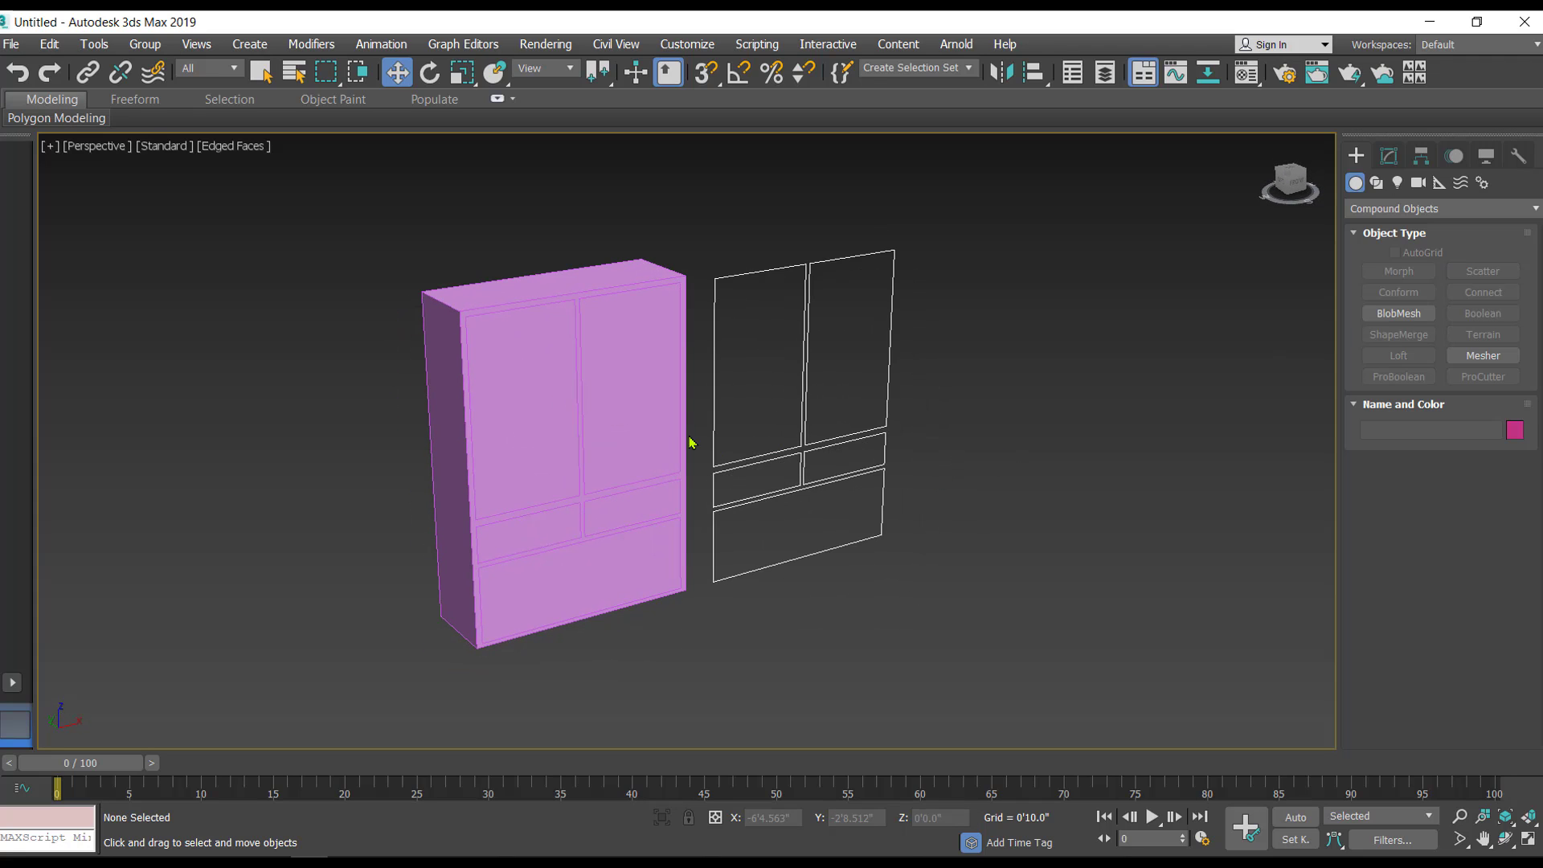
{"action": "left_click", "coordinate": [550, 389]}
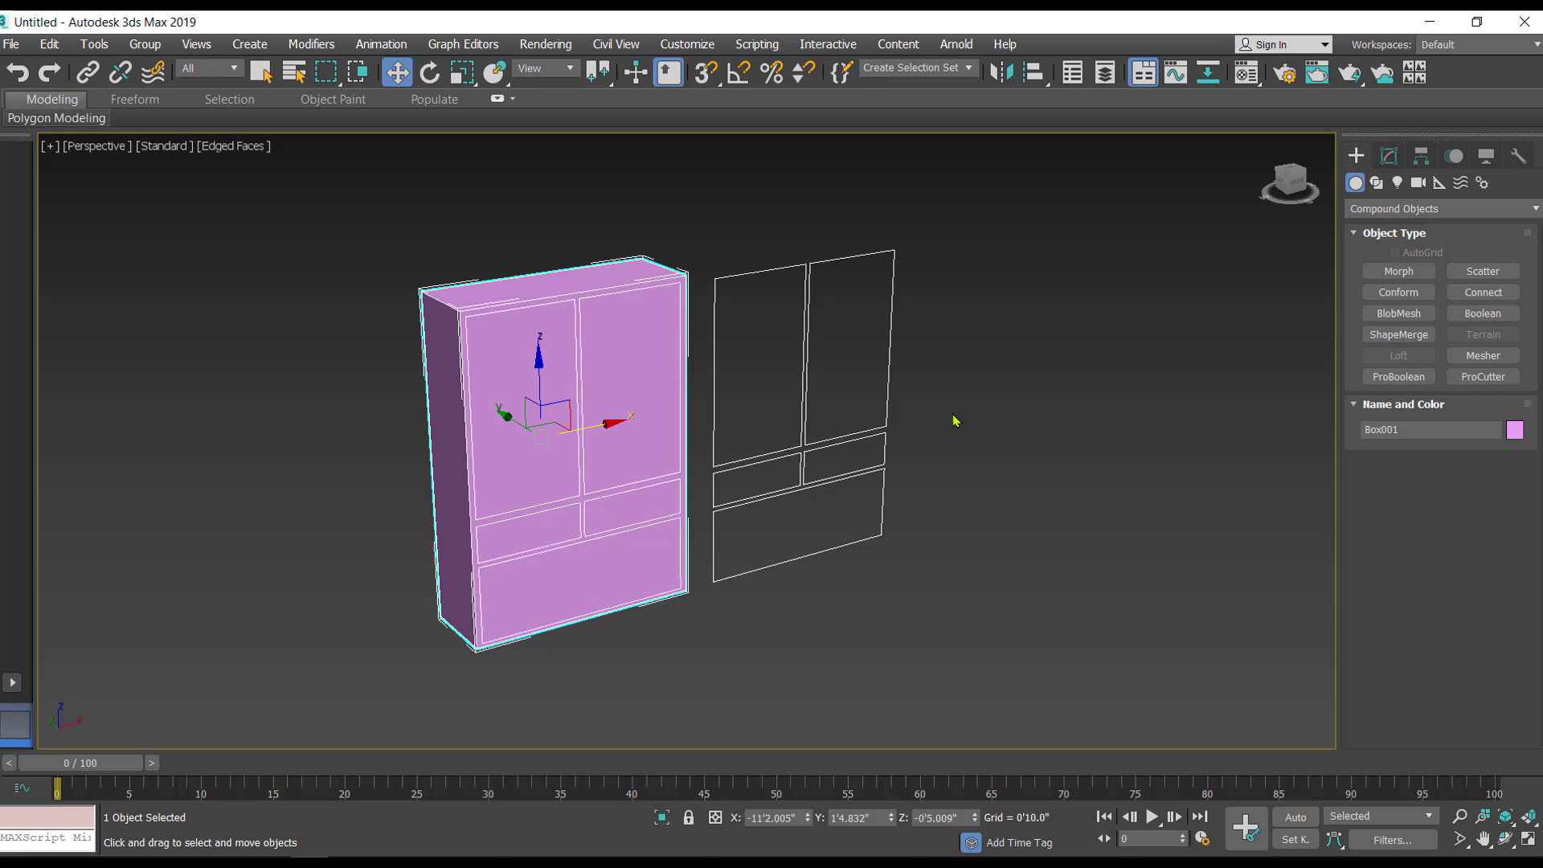
{"action": "middle_click_drag", "start_coordinate": [955, 421], "coordinate": [987, 410]}
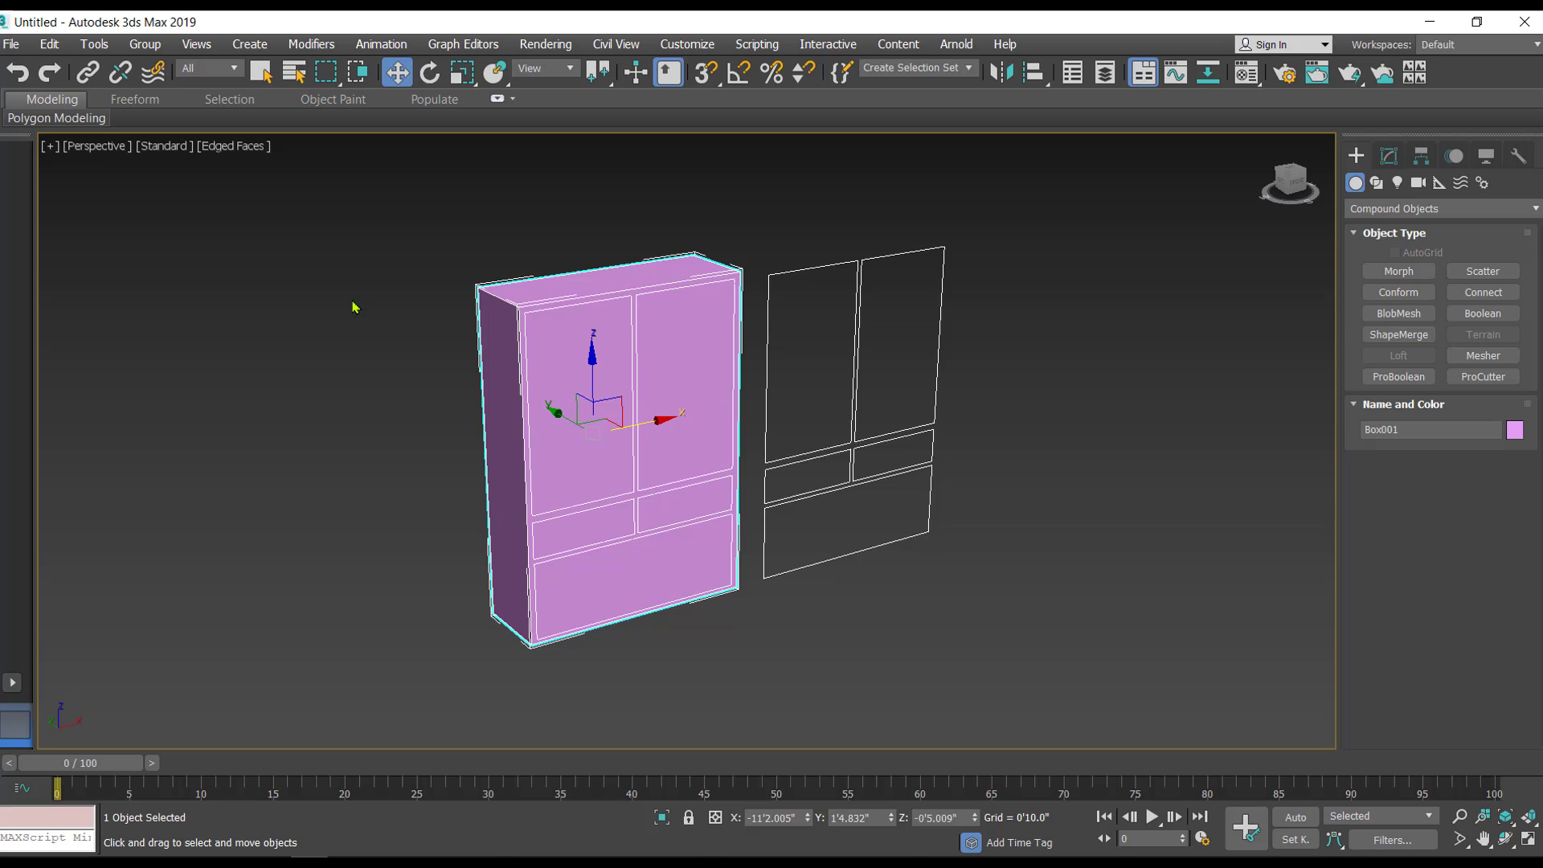
Apply a Face Extrude modifier from Mesh Editing to Box001, stacked above its ShapeMerge.
{"action": "left_click", "coordinate": [311, 45]}
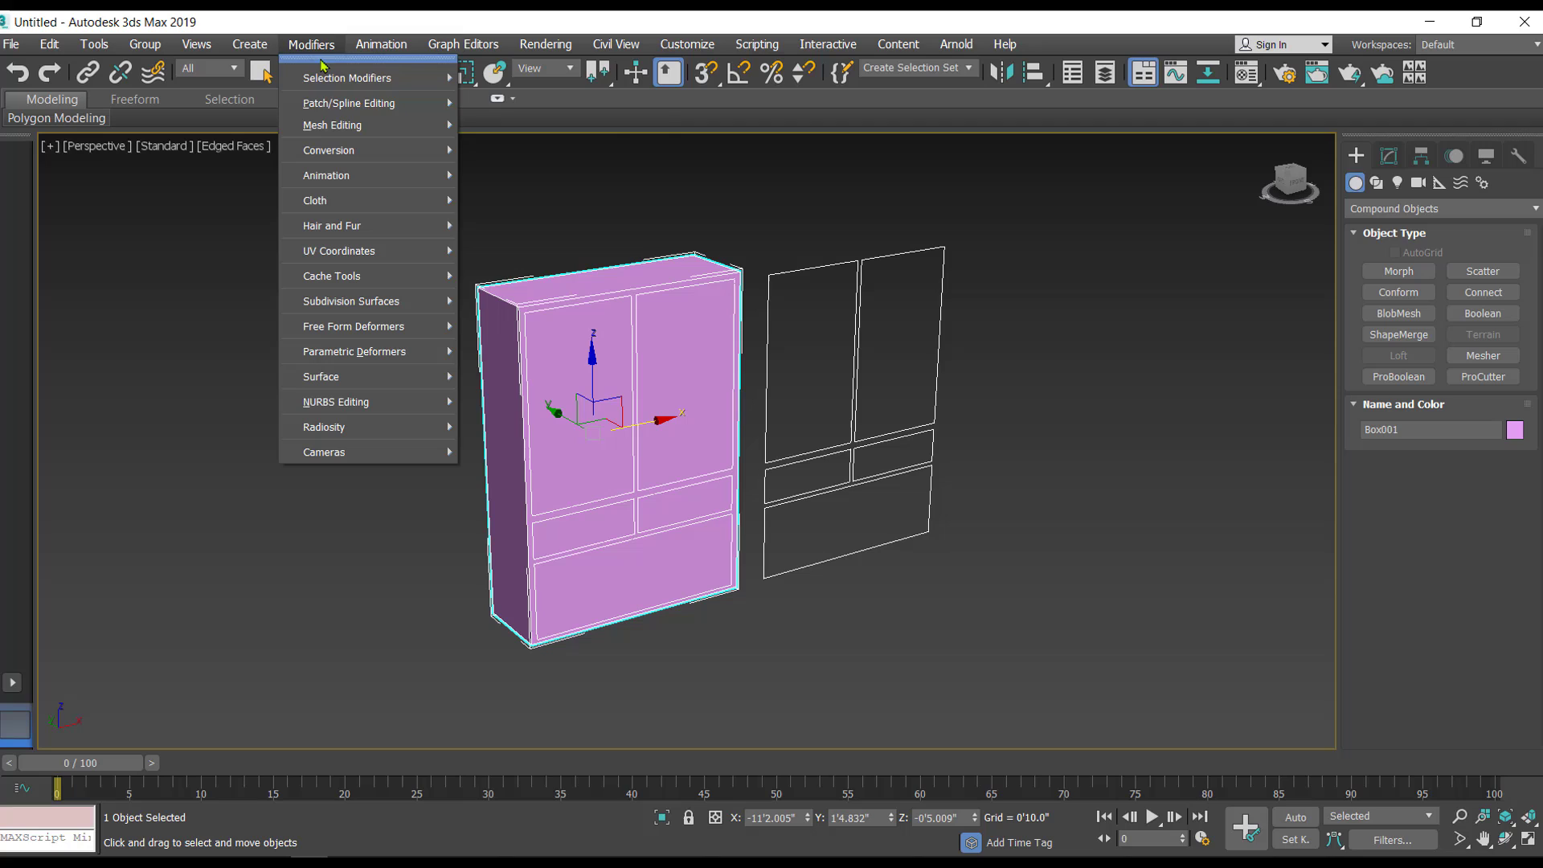
{"action": "mouse_move", "coordinate": [306, 131]}
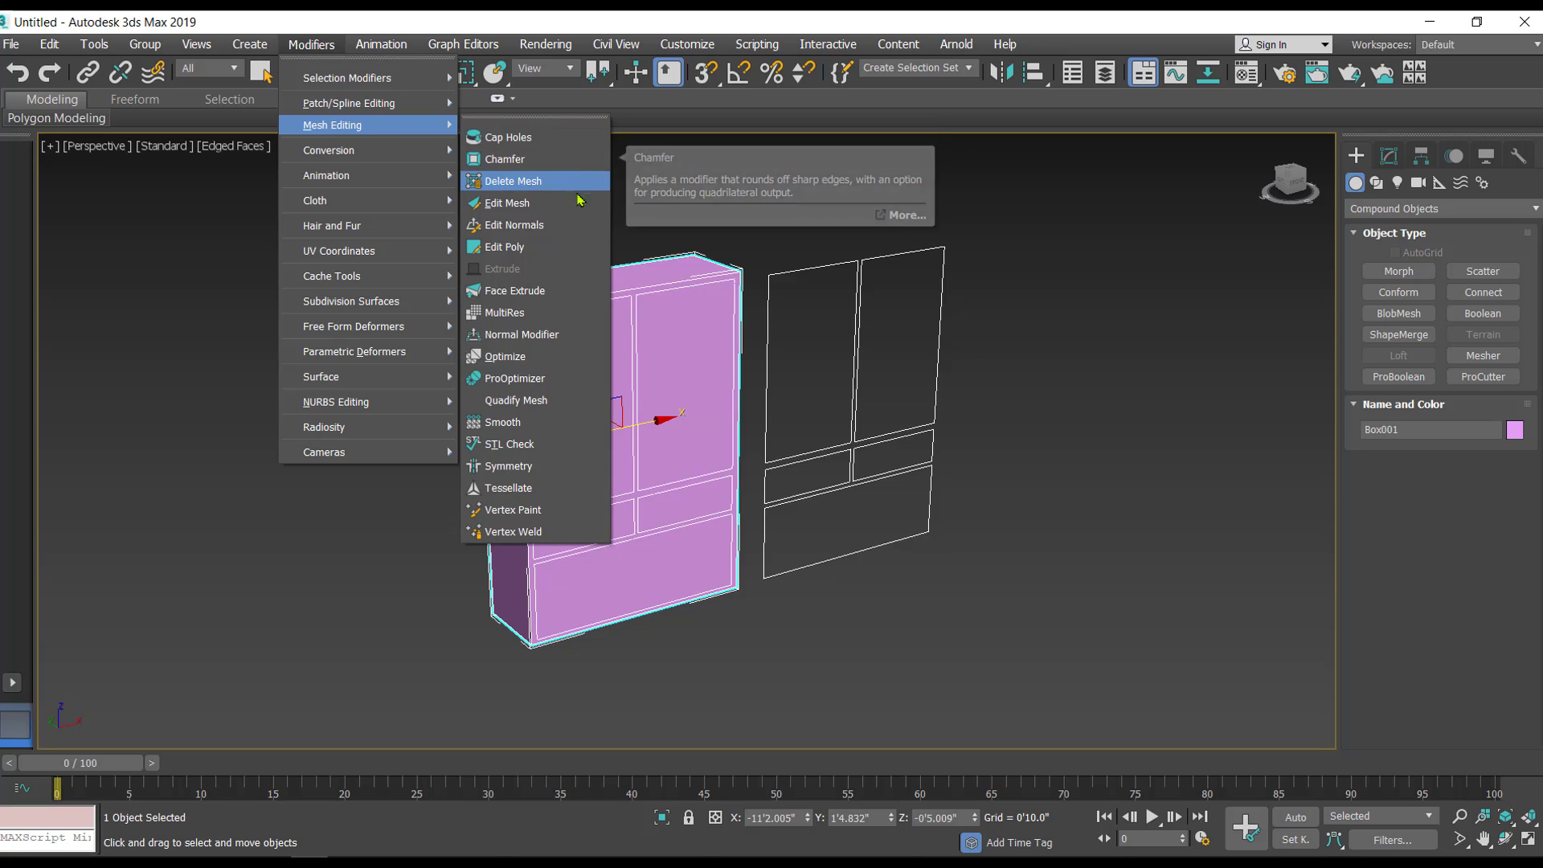
{"action": "left_click", "coordinate": [573, 299]}
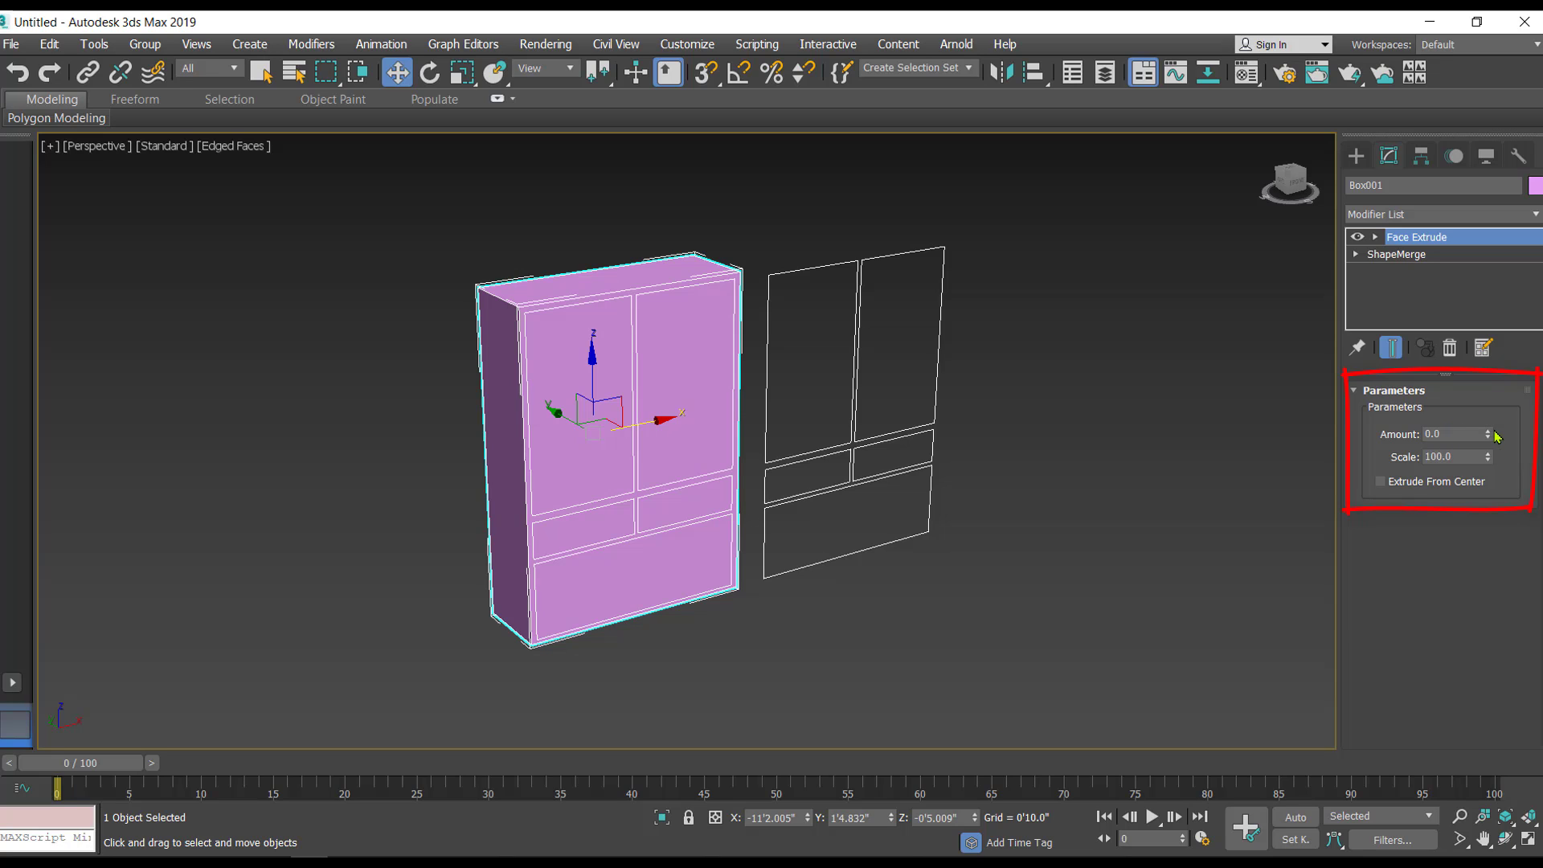
Set the cabinet's Face Extrude Amount to -38.473 and check the recess depth in wireframe.
{"action": "left_click_drag", "start_coordinate": [1488, 434], "coordinate": [13, 409]}
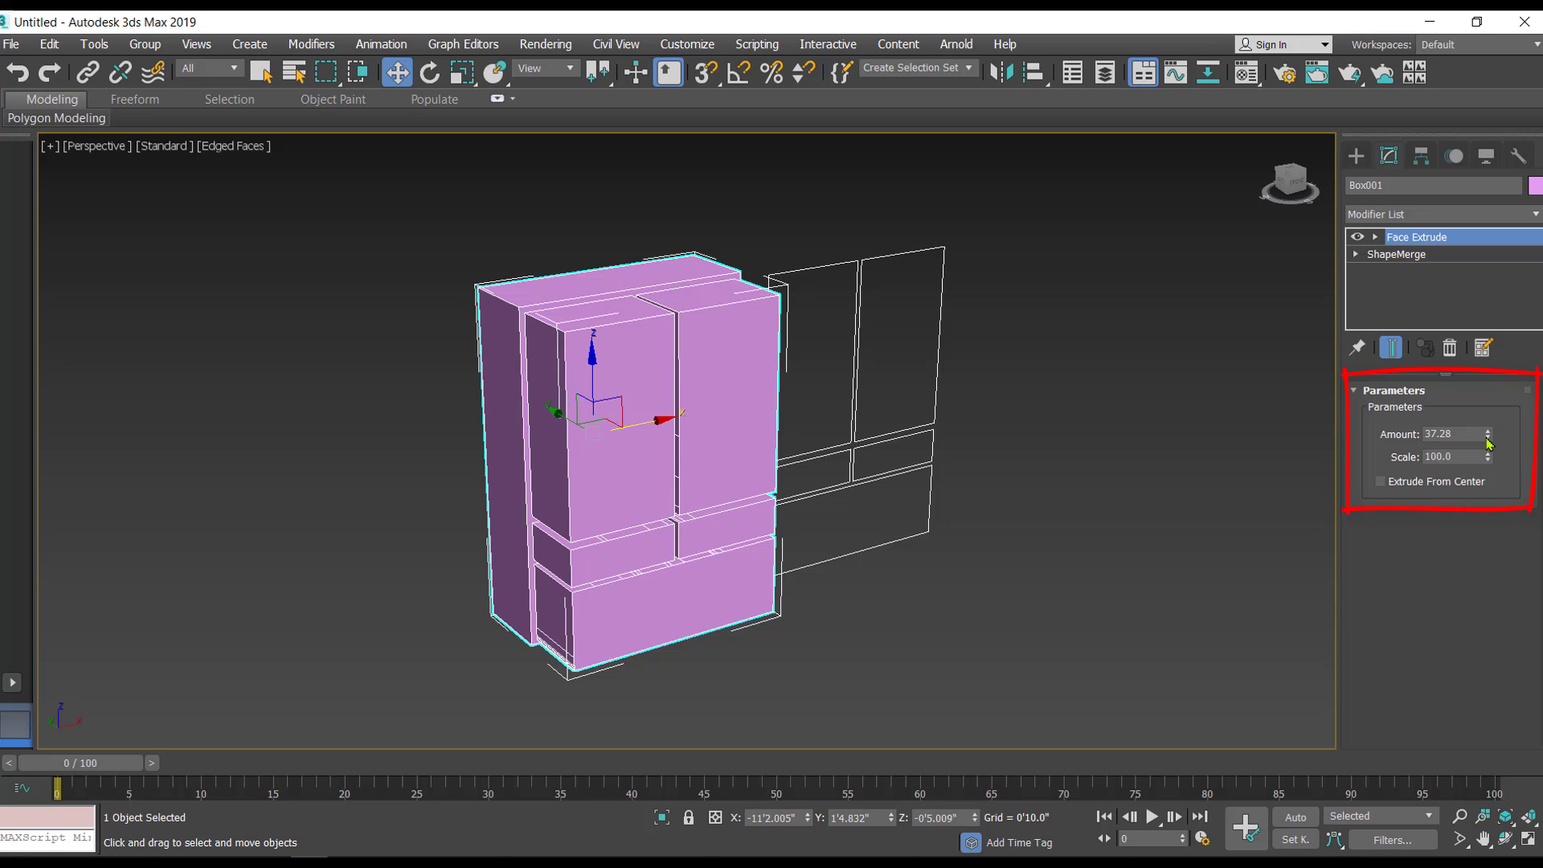
{"action": "left_click_drag", "start_coordinate": [1490, 441], "coordinate": [1485, 591]}
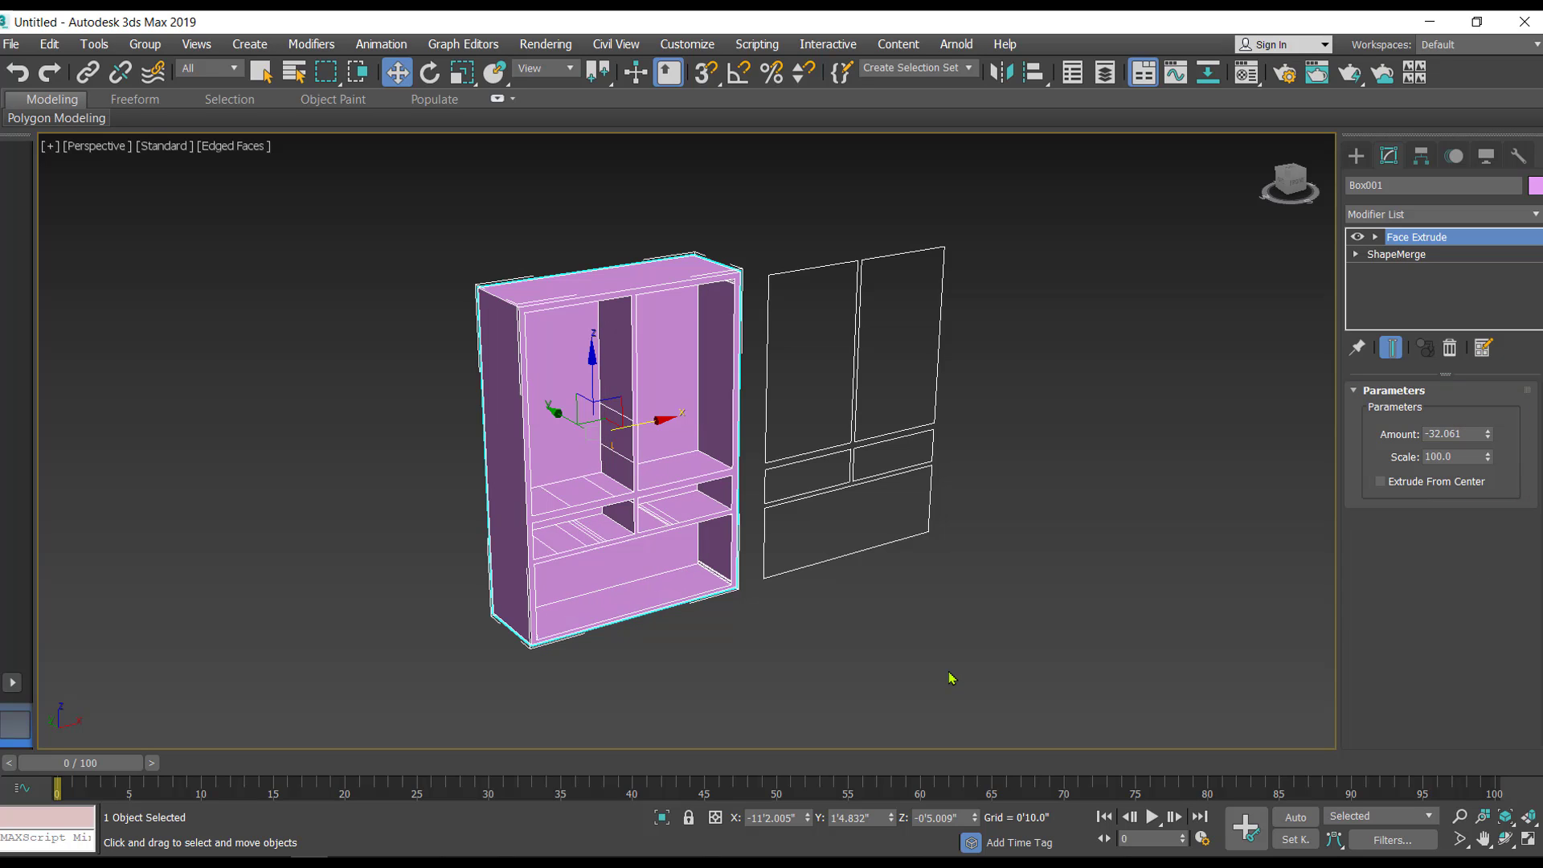
{"action": "key", "text": "F3"}
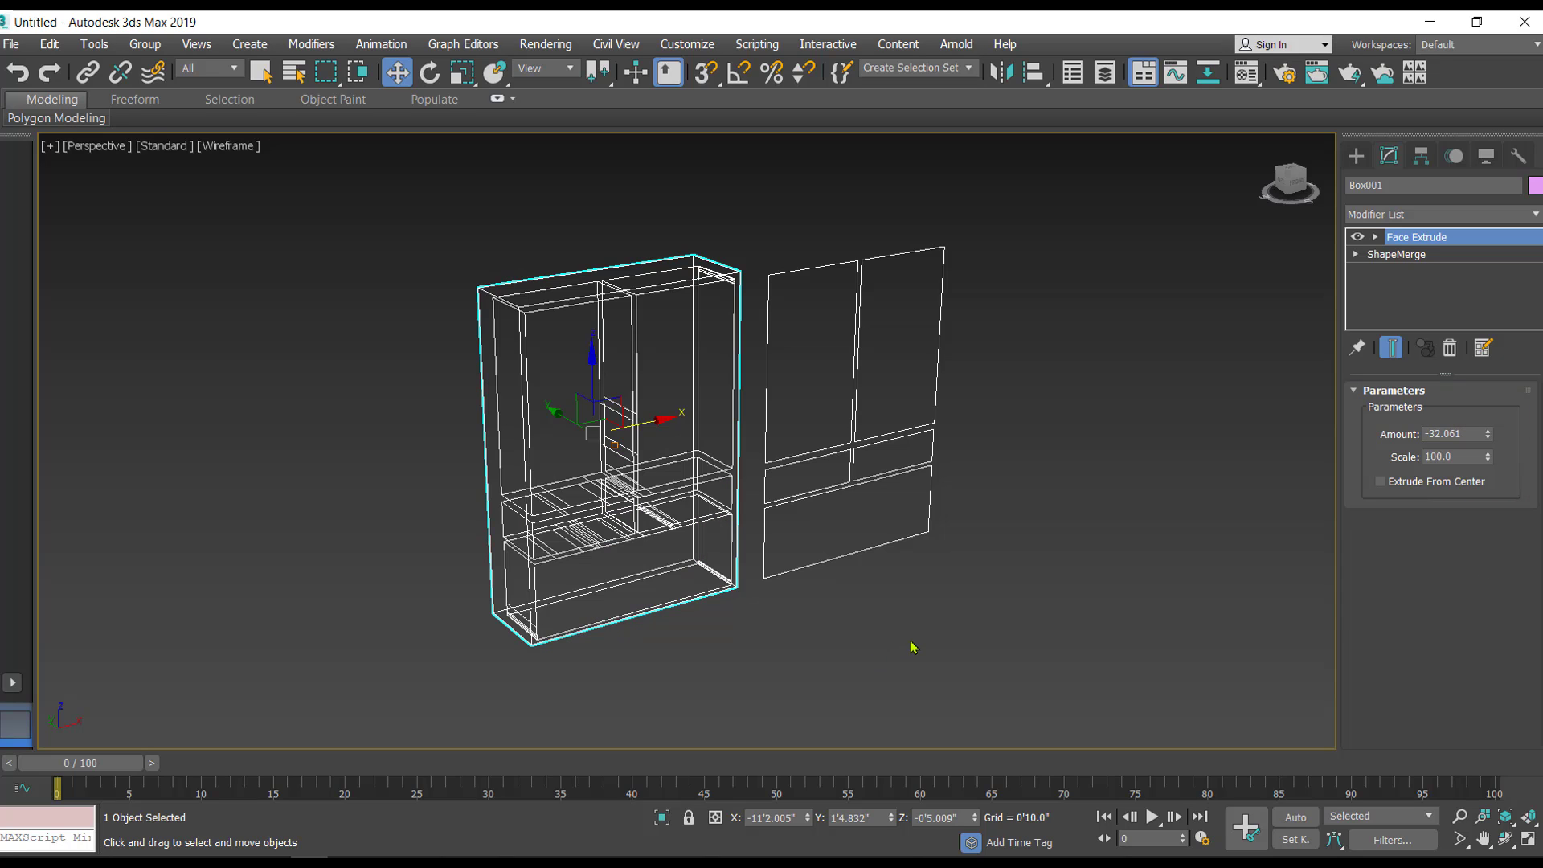
{"action": "middle_click_drag", "start_coordinate": [913, 646], "coordinate": [954, 657], "text": "alt"}
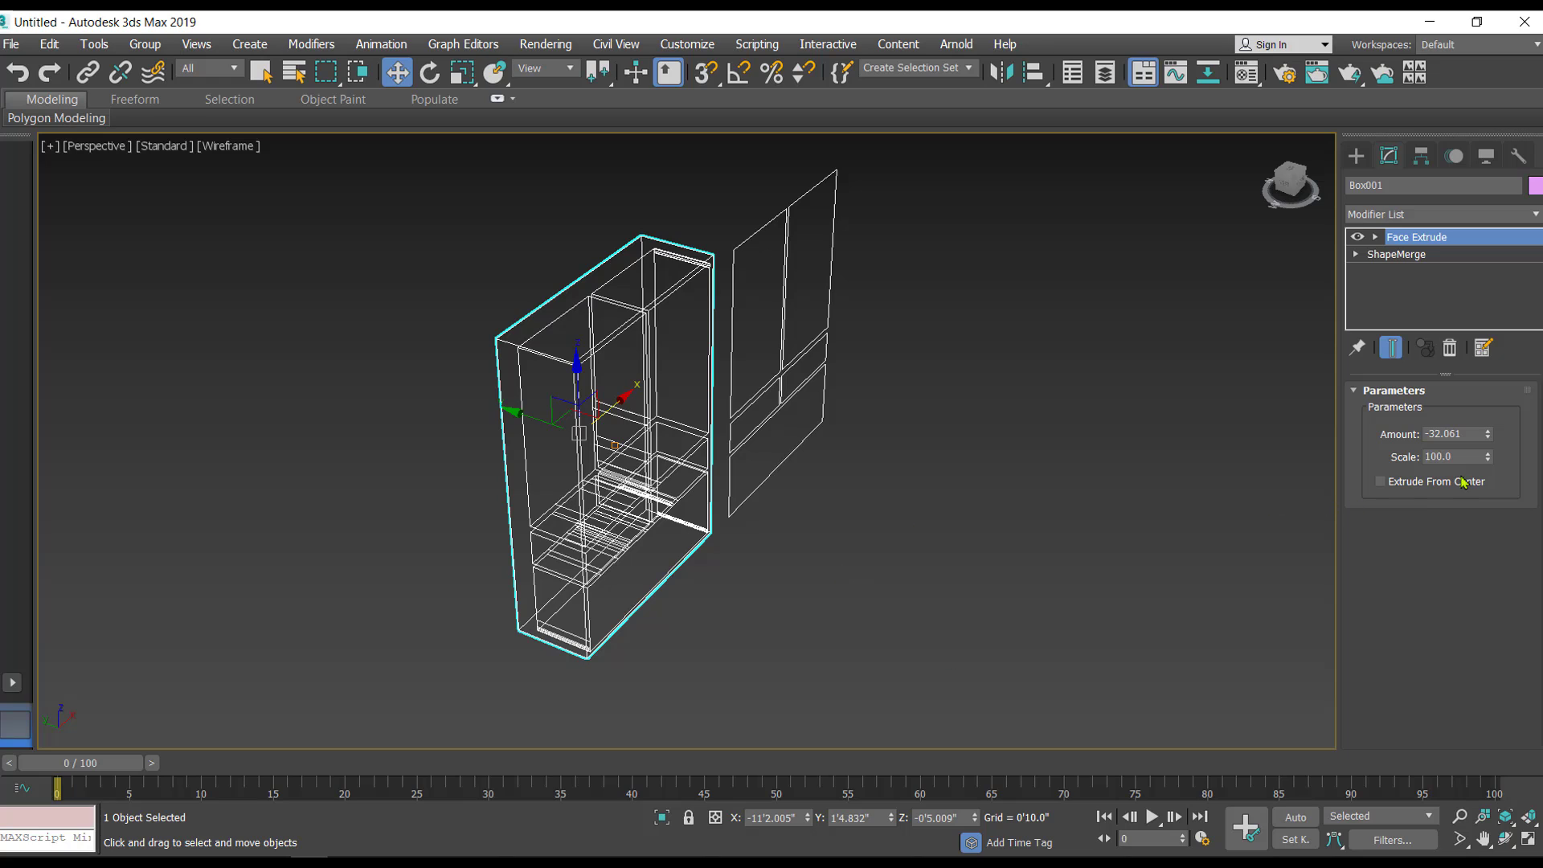
{"action": "left_click_drag", "start_coordinate": [1489, 438], "coordinate": [1497, 449]}
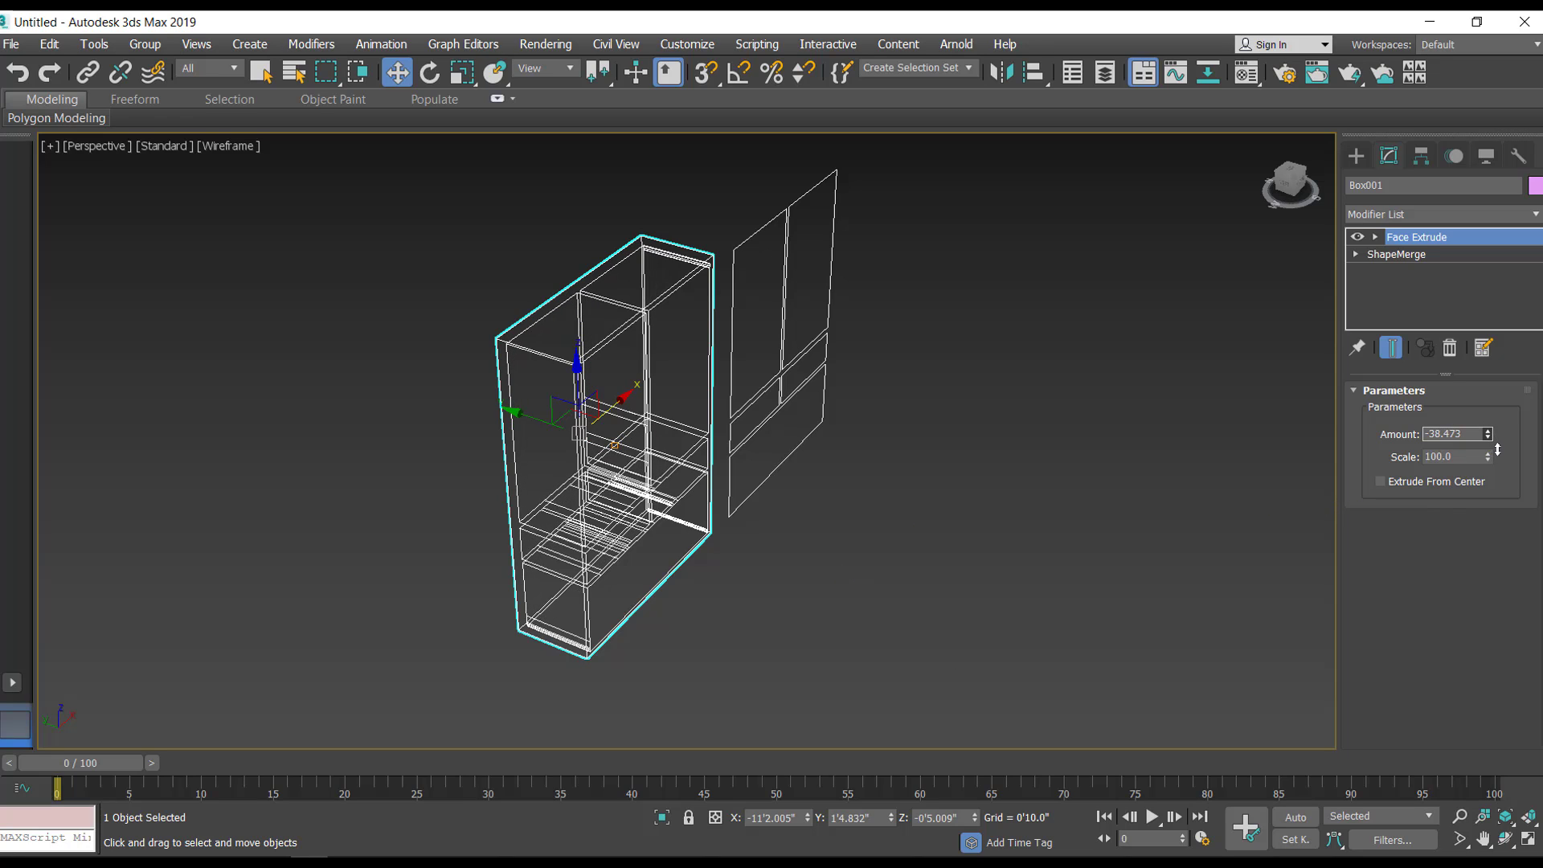
Deselect the cabinet and view its recessed compartments front-on with edged shaded display.
{"action": "left_click", "coordinate": [1355, 155]}
{"action": "left_click", "coordinate": [903, 527]}
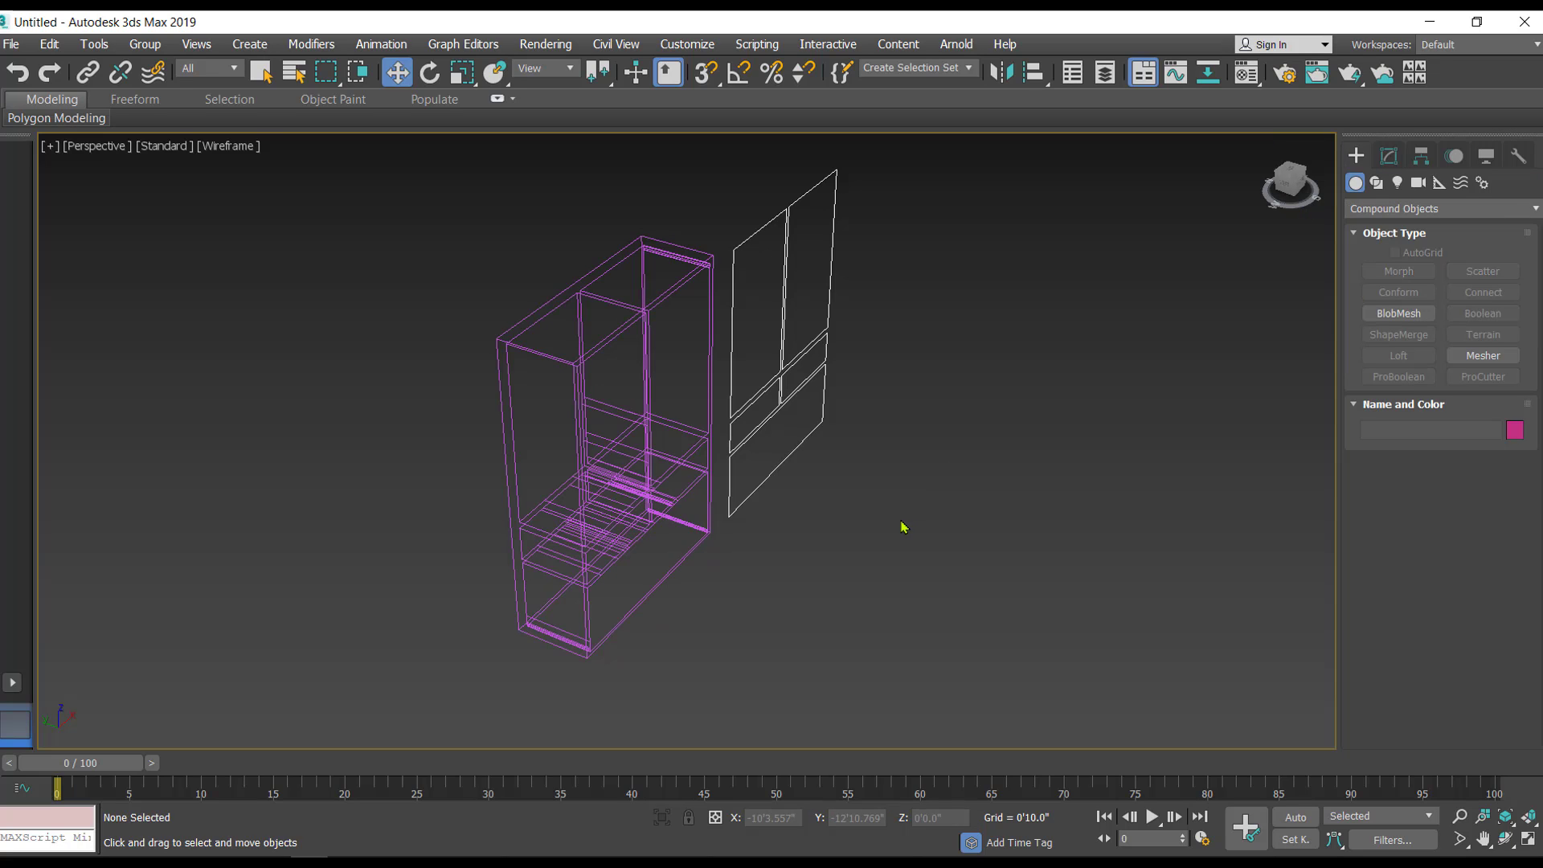
{"action": "key", "text": "F3"}
{"action": "middle_click_drag", "start_coordinate": [916, 536], "coordinate": [878, 496], "text": "alt"}
{"action": "scroll", "coordinate": [595, 368], "scroll_direction": "up", "scroll_amount": 3}
{"action": "middle_click_drag", "start_coordinate": [629, 361], "coordinate": [693, 424]}
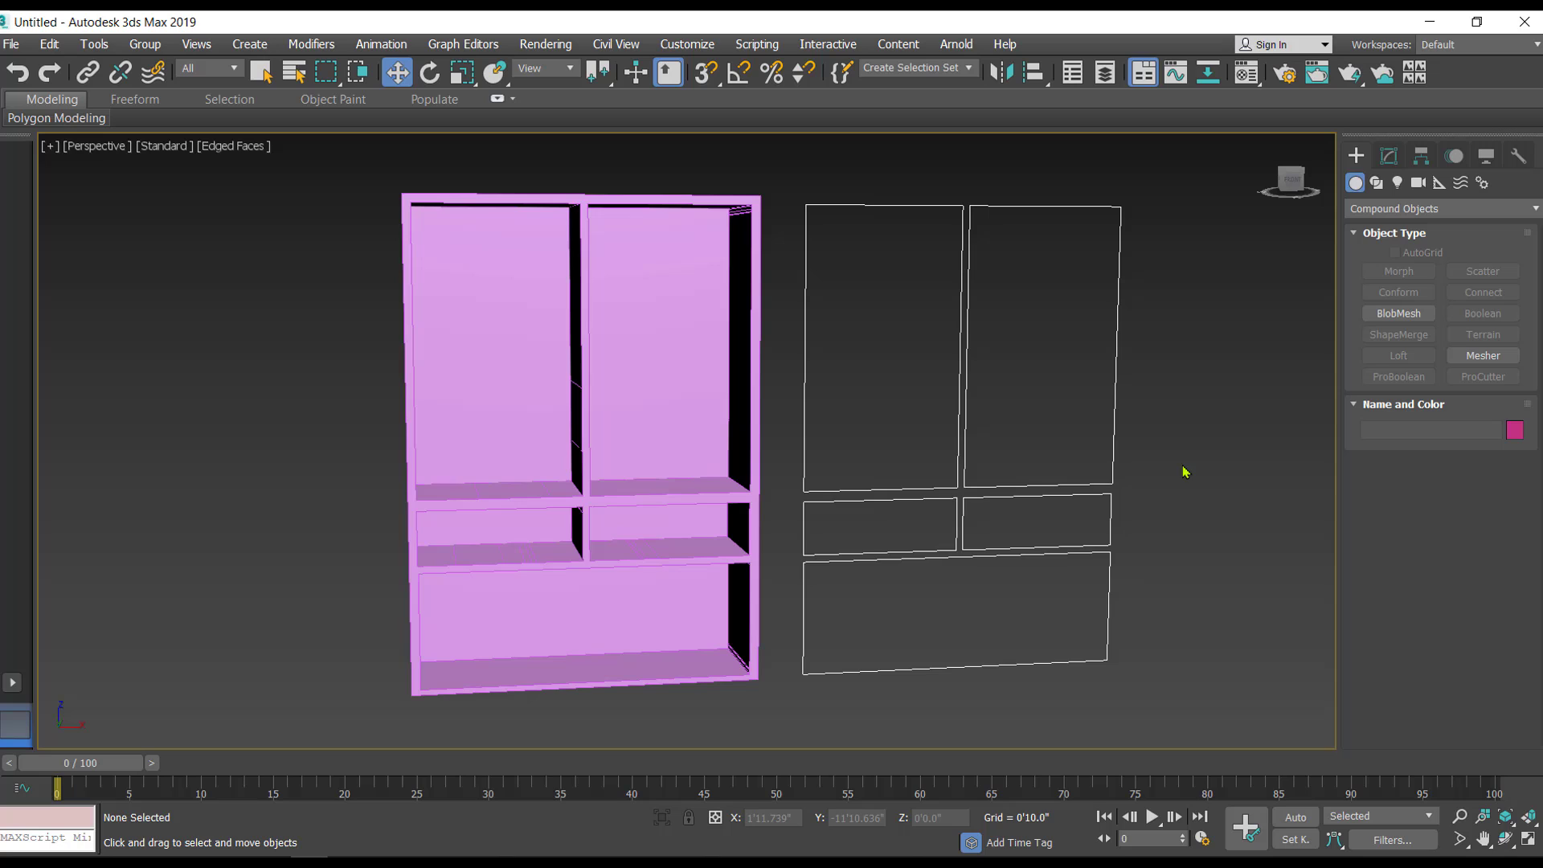
{"action": "middle_click_drag", "start_coordinate": [1197, 530], "coordinate": [1154, 500]}
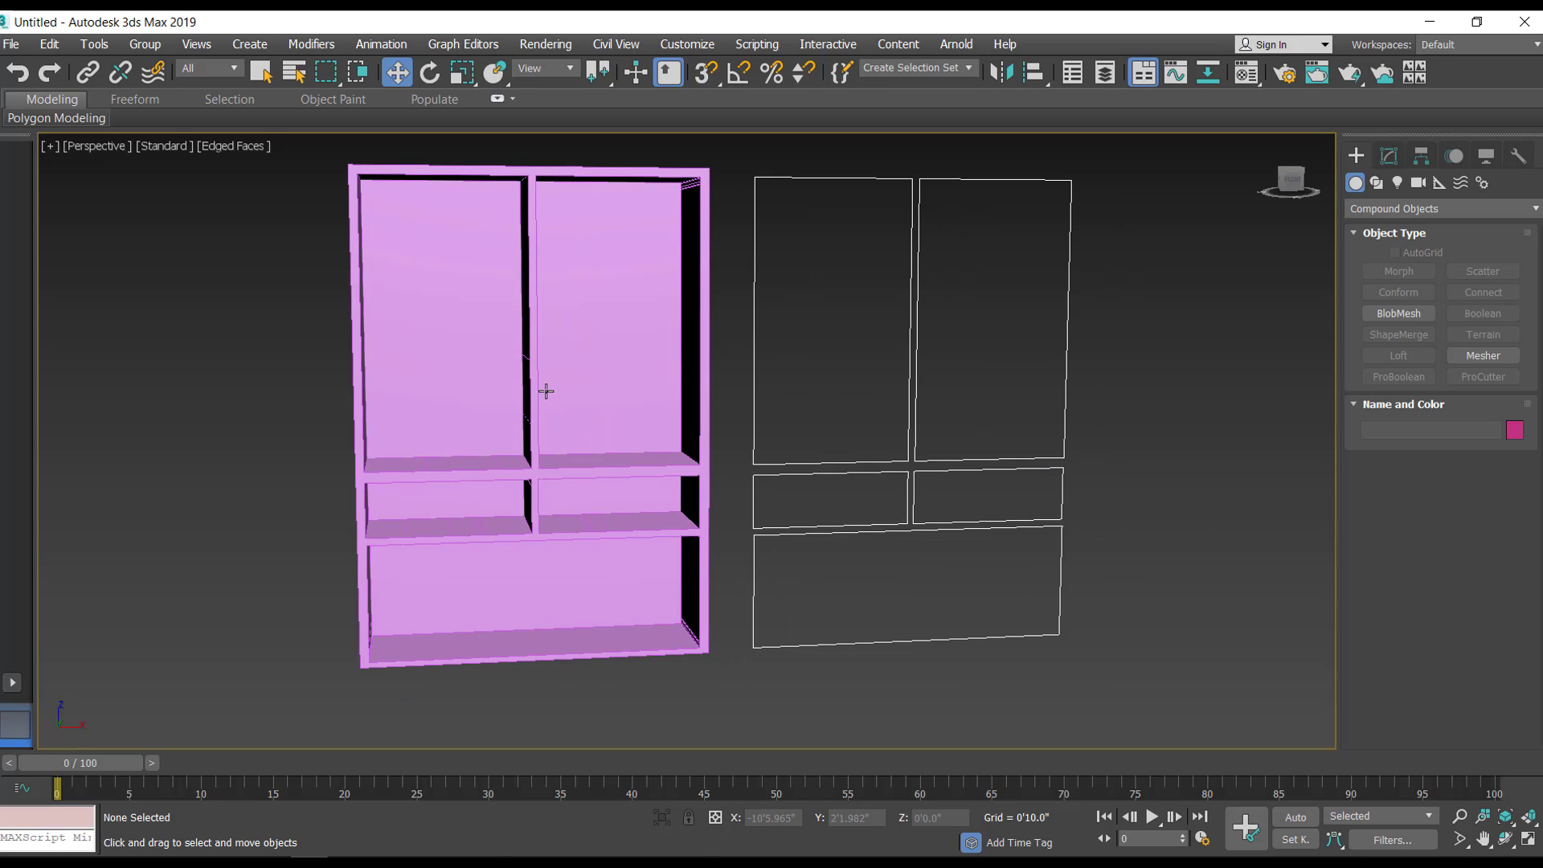
{"action": "left_click", "coordinate": [1059, 562]}
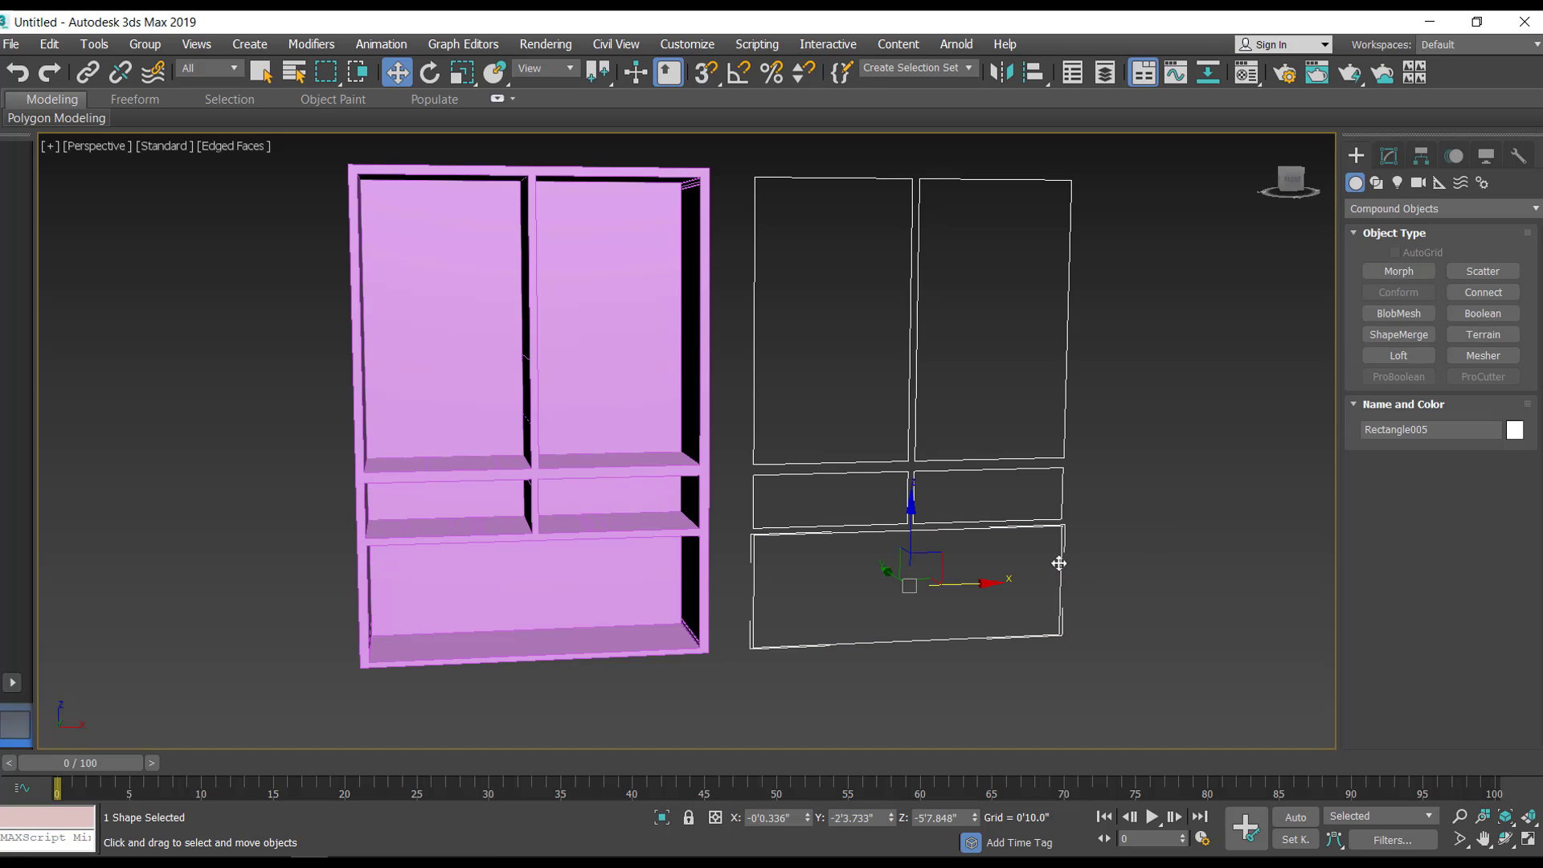
{"action": "left_click", "coordinate": [1389, 156]}
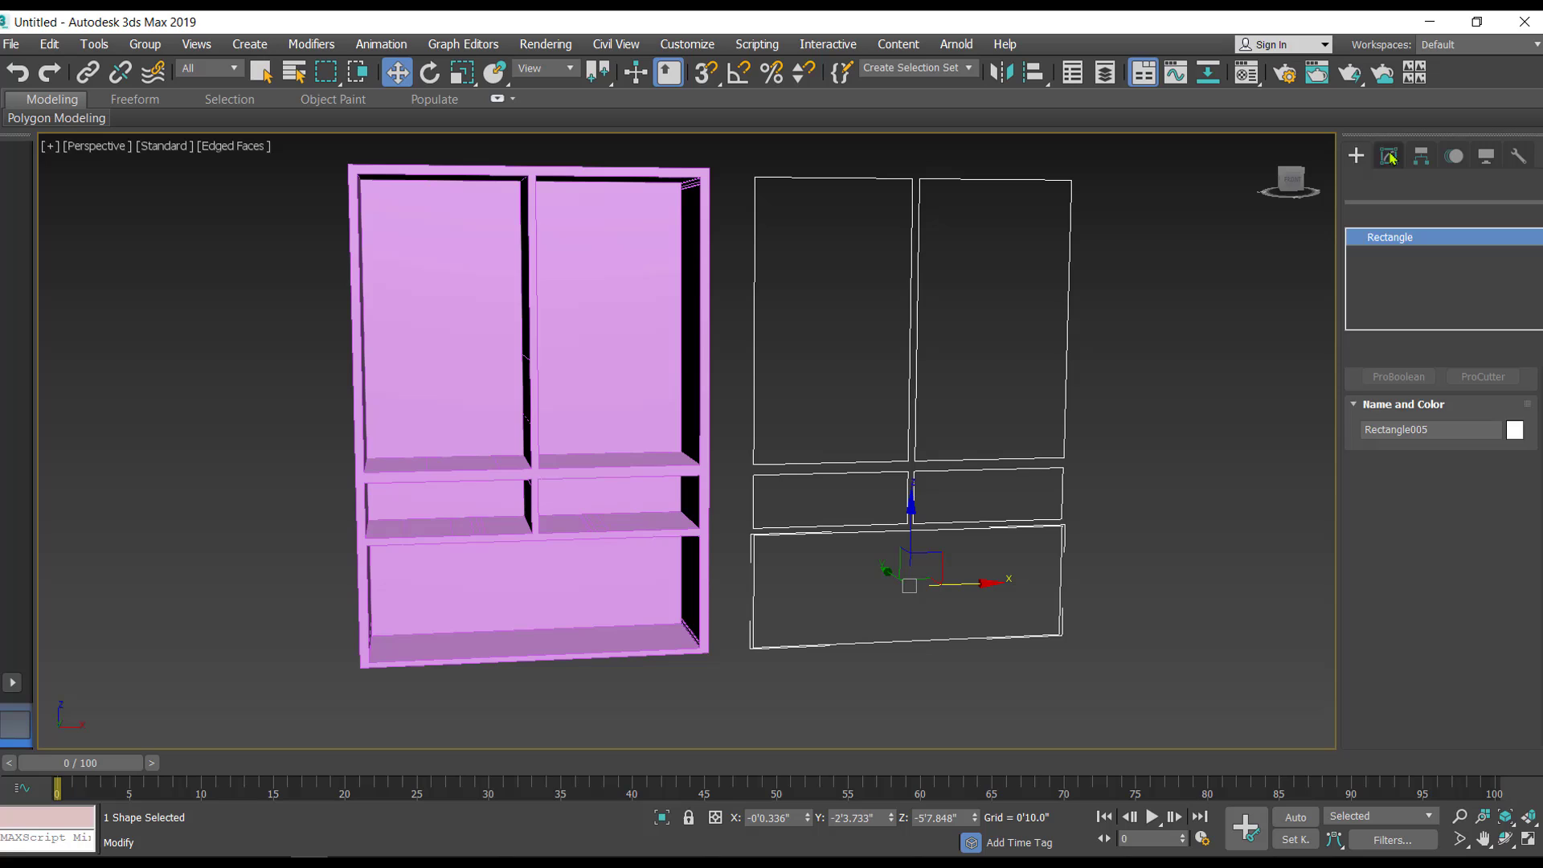
{"action": "middle_click_drag", "start_coordinate": [1174, 518], "coordinate": [1179, 499]}
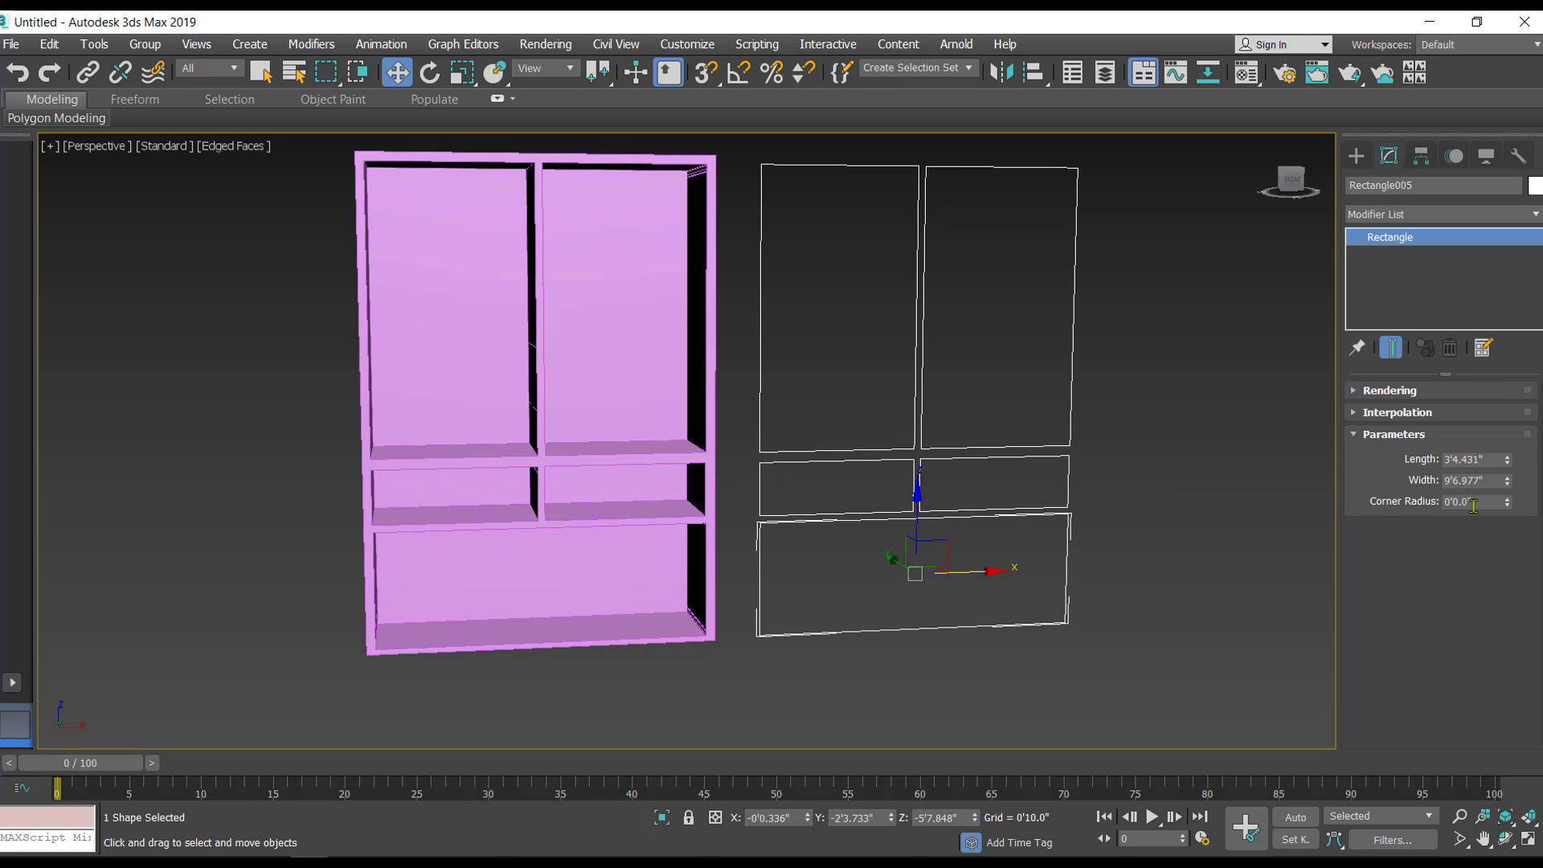
{"action": "middle_click_drag", "start_coordinate": [1133, 544], "coordinate": [1088, 538]}
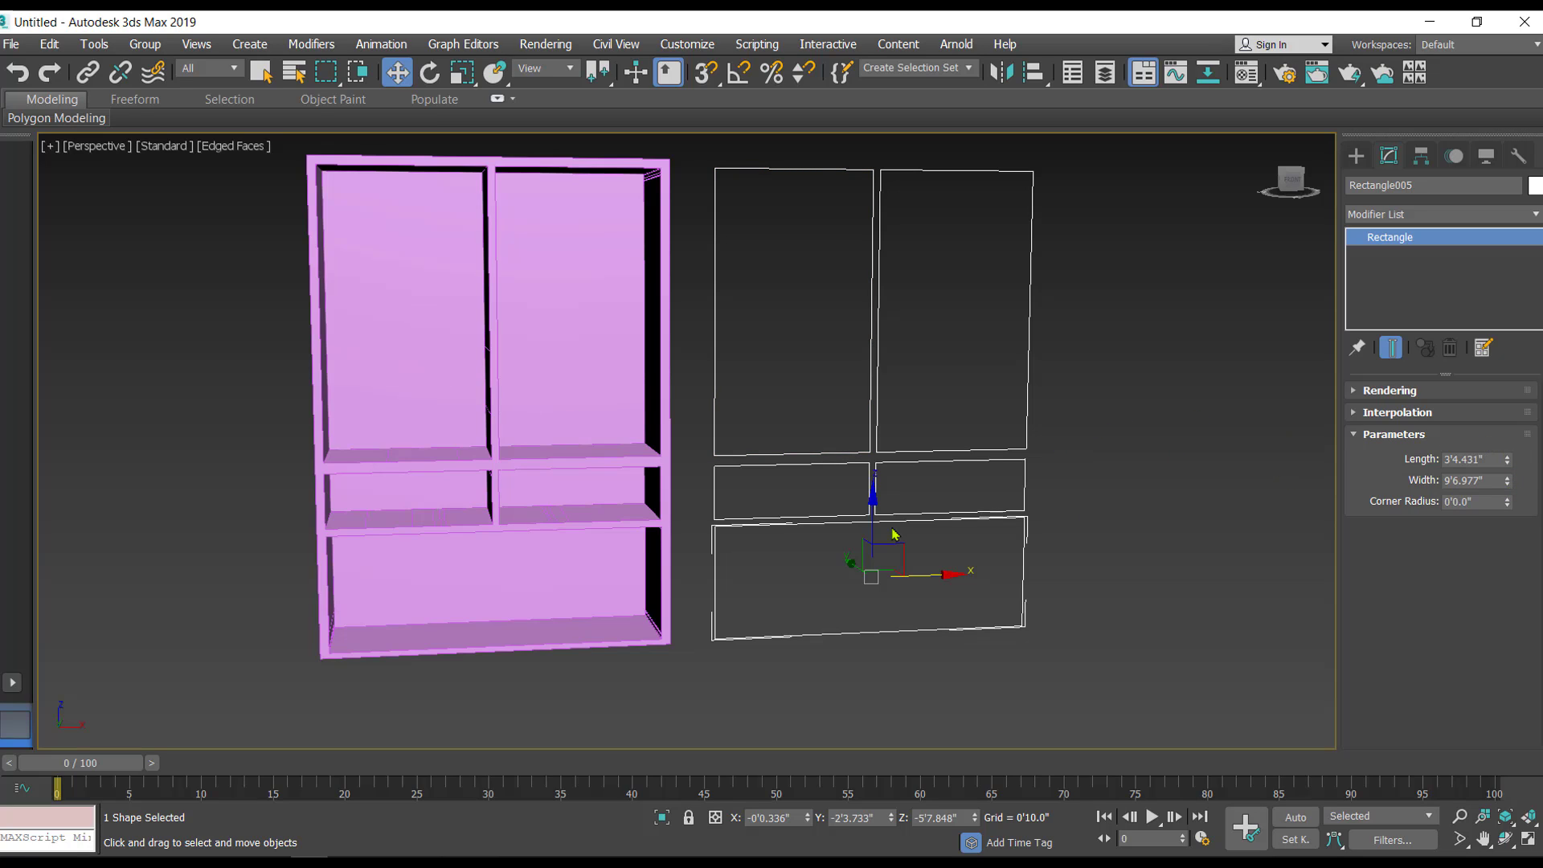
{"action": "left_click", "coordinate": [1136, 543]}
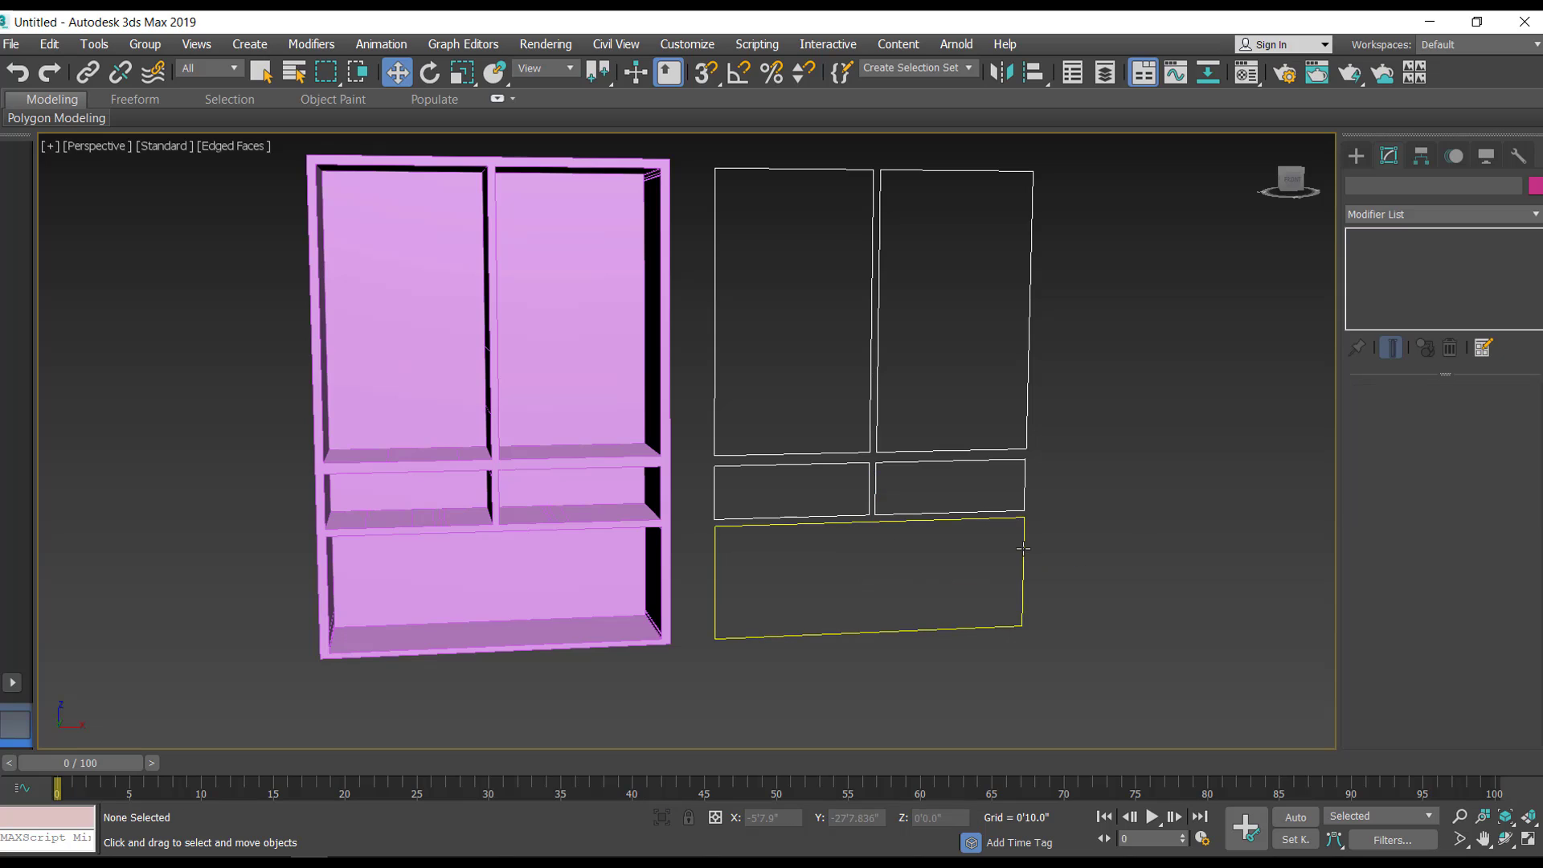
{"action": "left_click", "coordinate": [1023, 549]}
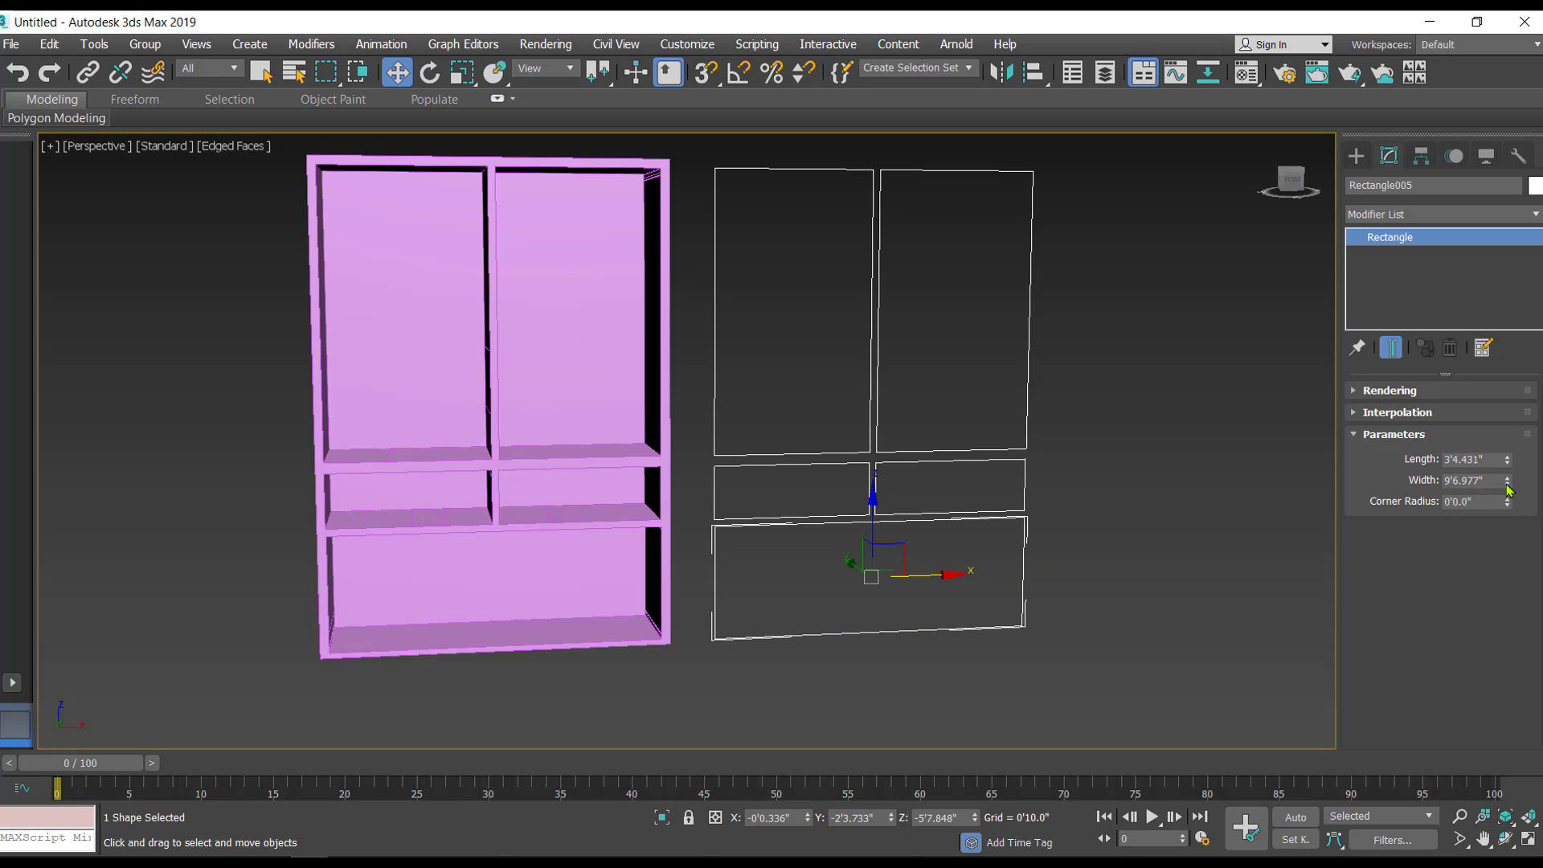
{"action": "mouse_move", "coordinate": [1508, 488]}
{"action": "left_mouse_down"}
{"action": "mouse_move", "coordinate": [1510, 528]}
{"action": "mouse_move", "coordinate": [1515, 484]}
{"action": "left_mouse_up"}
Marquee-select the five panel outline rectangles and delete them.
{"action": "left_click", "coordinate": [1355, 155]}
{"action": "left_click", "coordinate": [1064, 486]}
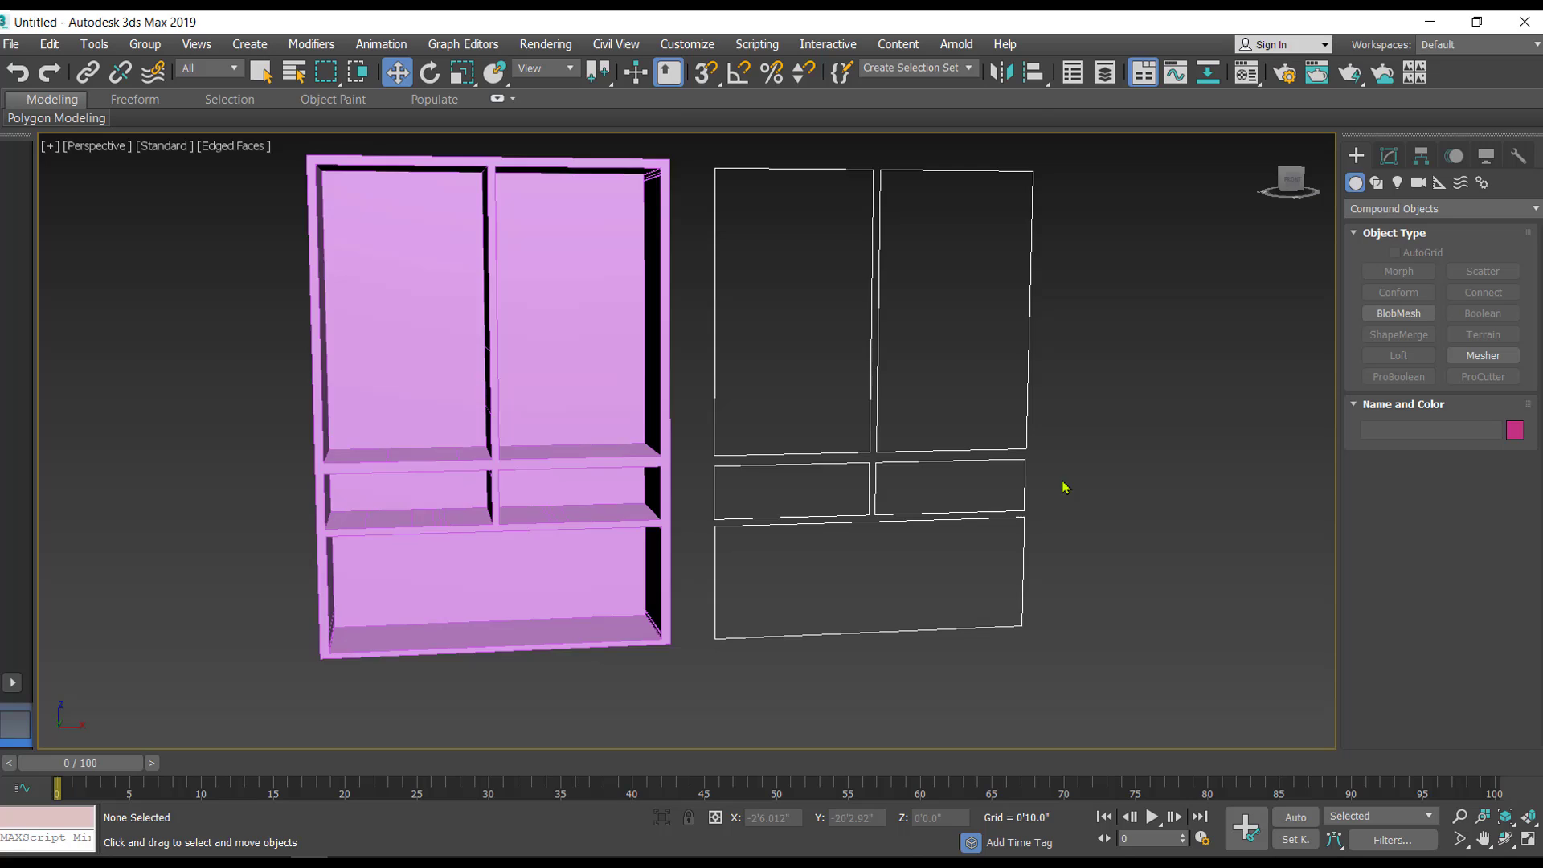
{"action": "middle_click_drag", "start_coordinate": [1065, 486], "coordinate": [1019, 496], "text": "alt"}
{"action": "left_click_drag", "start_coordinate": [1042, 595], "coordinate": [826, 258]}
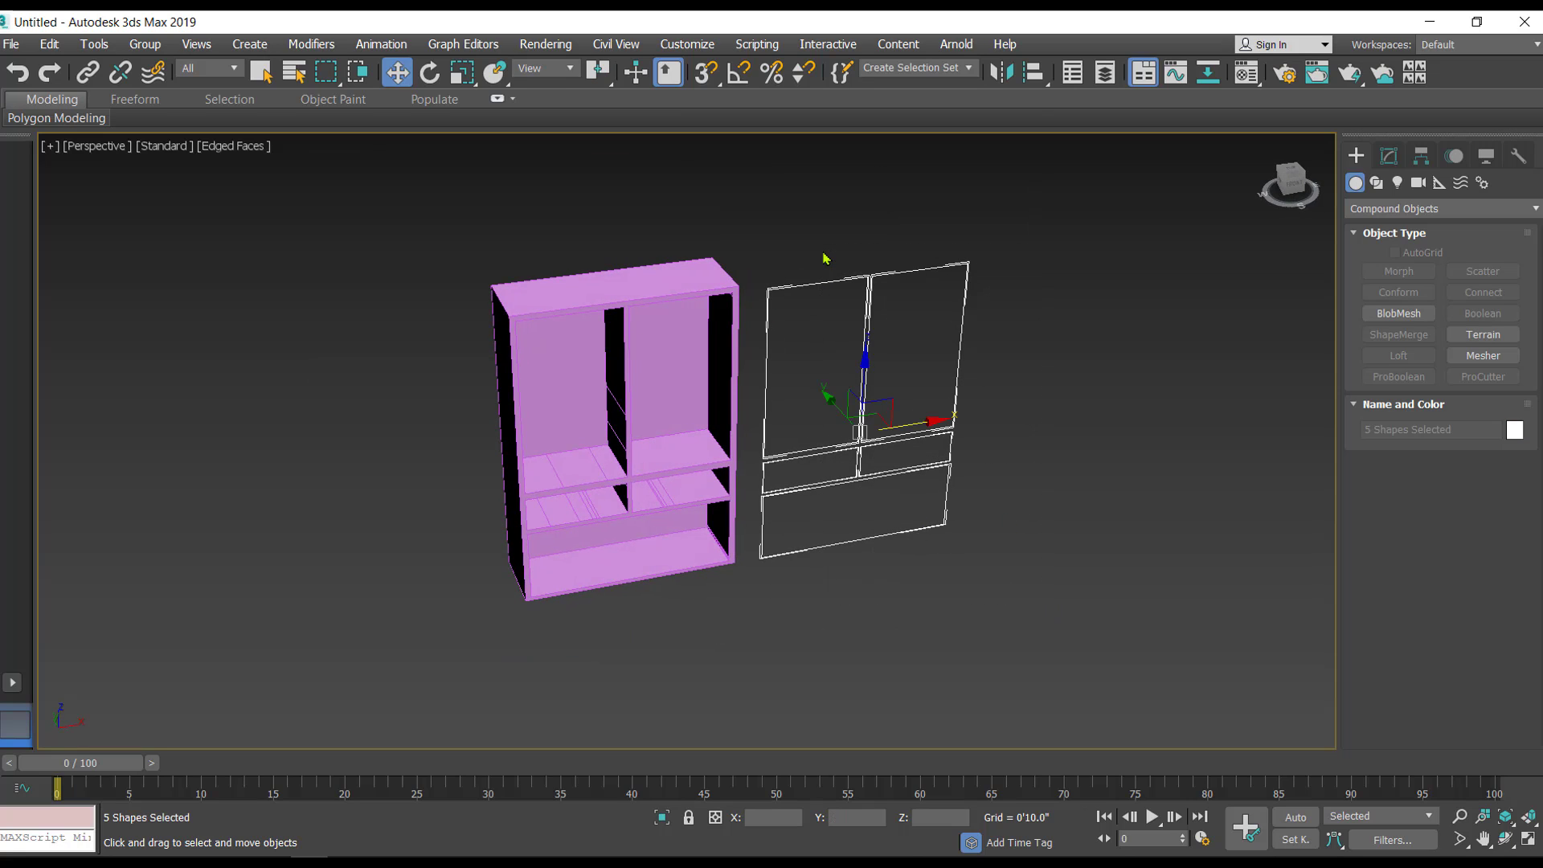
{"action": "key", "text": "Delete"}
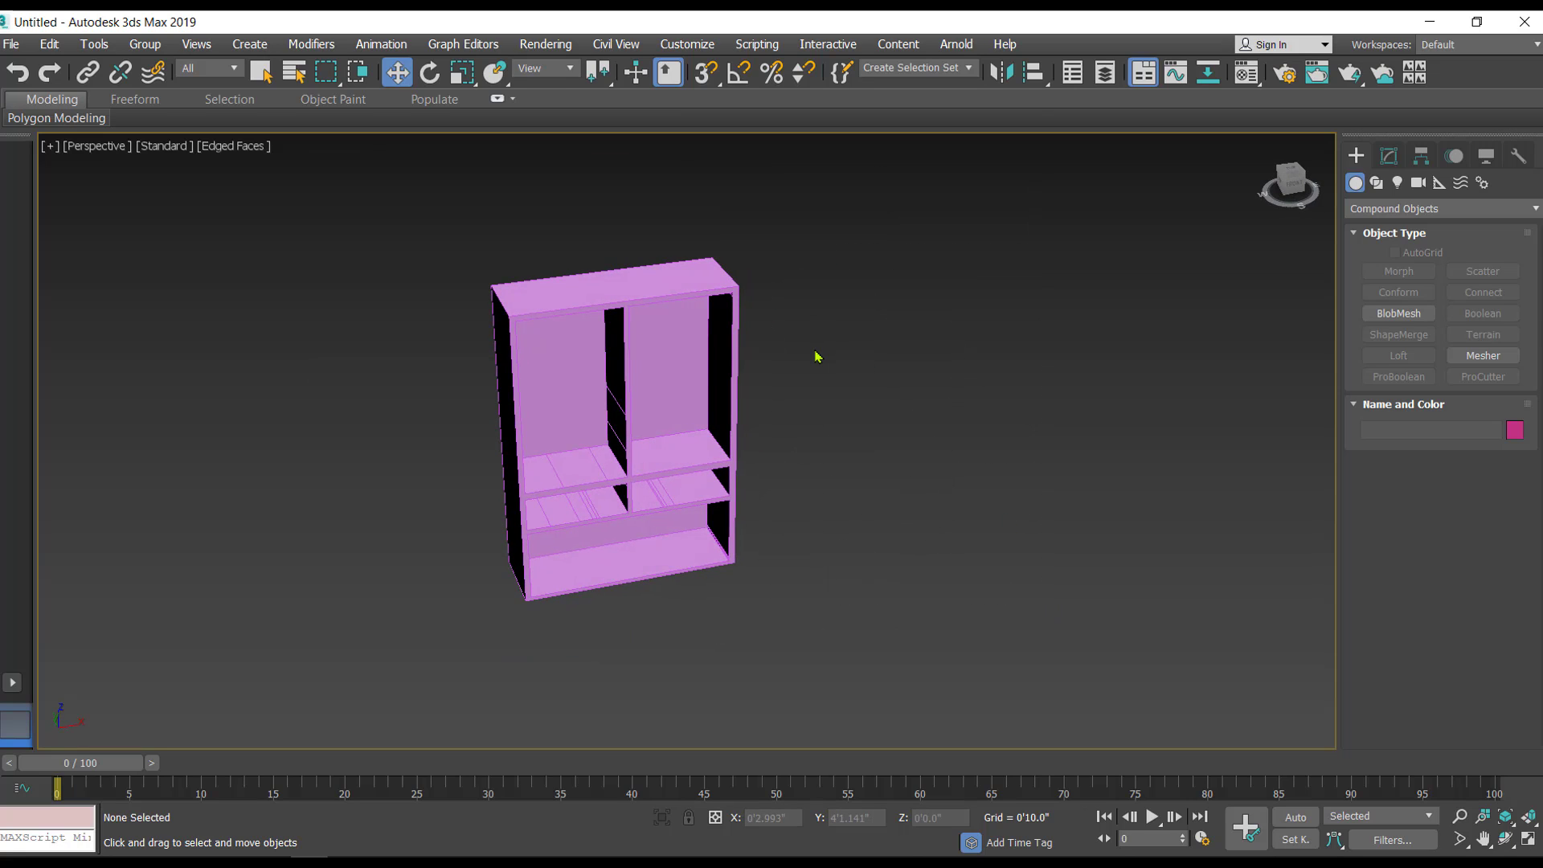
Turn off edged faces and frame the front of the pink shelf.
{"action": "key", "text": "F4"}
{"action": "middle_click_drag", "start_coordinate": [854, 431], "coordinate": [844, 389], "text": "alt"}
{"action": "scroll", "coordinate": [578, 372], "scroll_direction": "up", "scroll_amount": 3}
{"action": "middle_click_drag", "start_coordinate": [635, 430], "coordinate": [504, 432]}
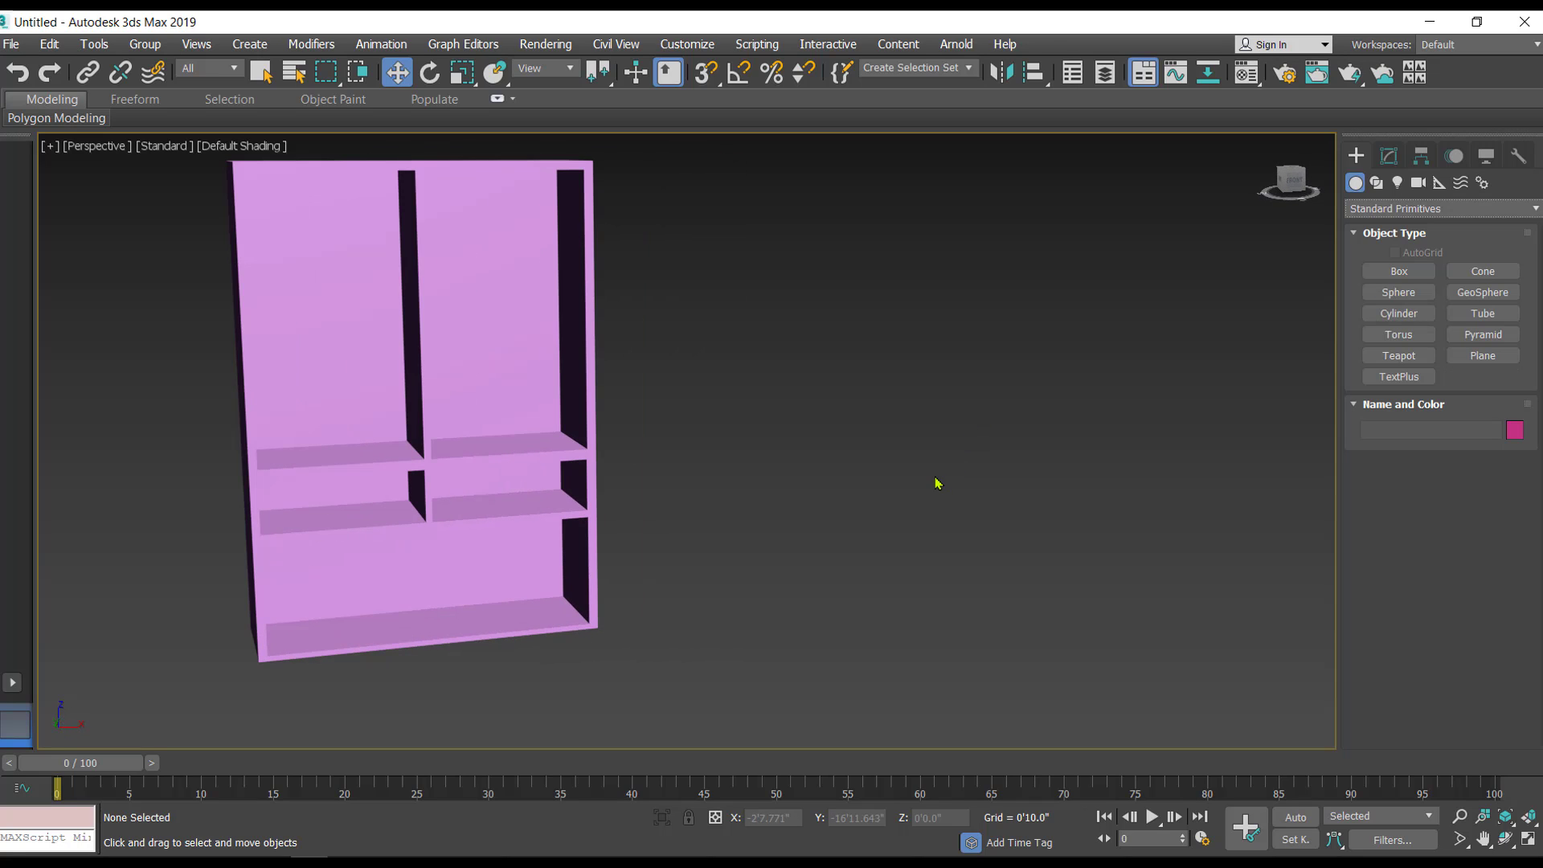
Draw a red cylinder to the right of the wardrobe.
{"action": "left_click", "coordinate": [1399, 313]}
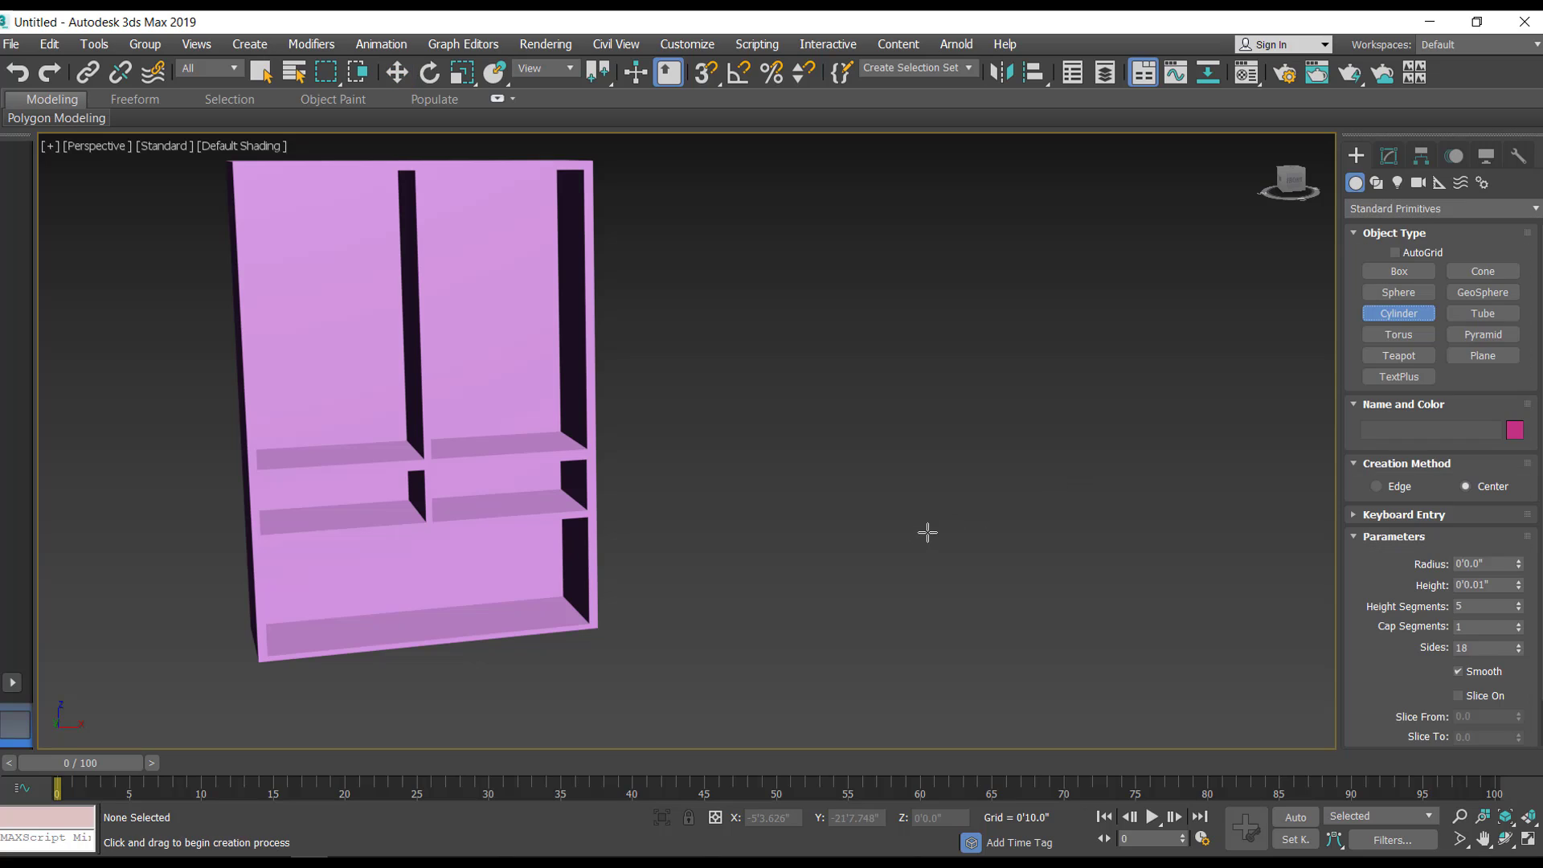
{"action": "left_click_drag", "start_coordinate": [927, 532], "coordinate": [1037, 563]}
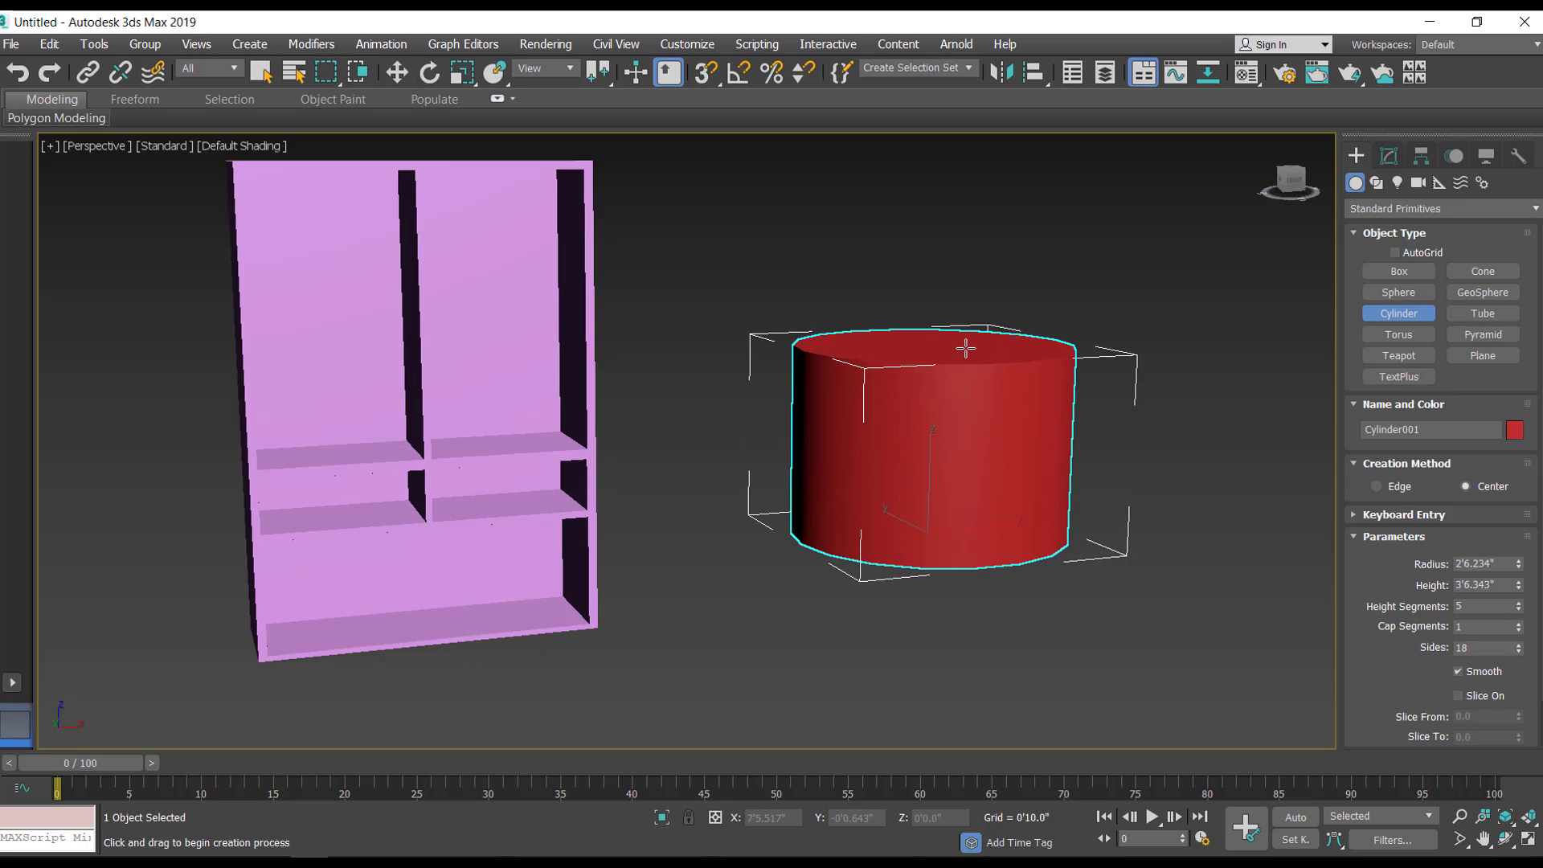
{"action": "left_click", "coordinate": [967, 314]}
Give the cylinder 58 sides and 10 height segments, then deselect it.
{"action": "left_click", "coordinate": [1389, 156]}
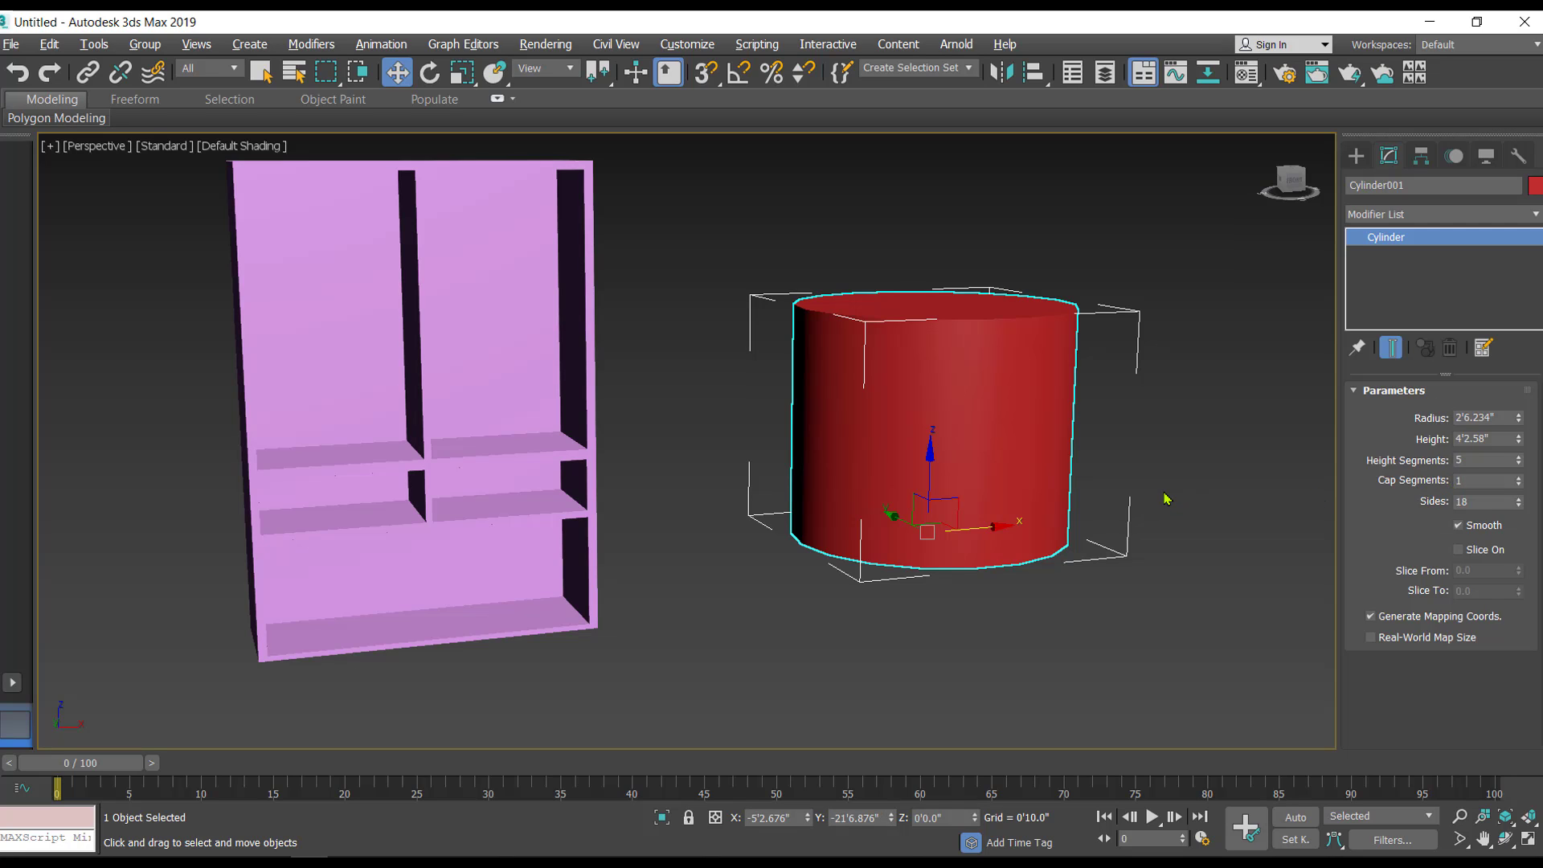
{"action": "middle_click_drag", "start_coordinate": [1167, 499], "coordinate": [1171, 537], "text": "alt"}
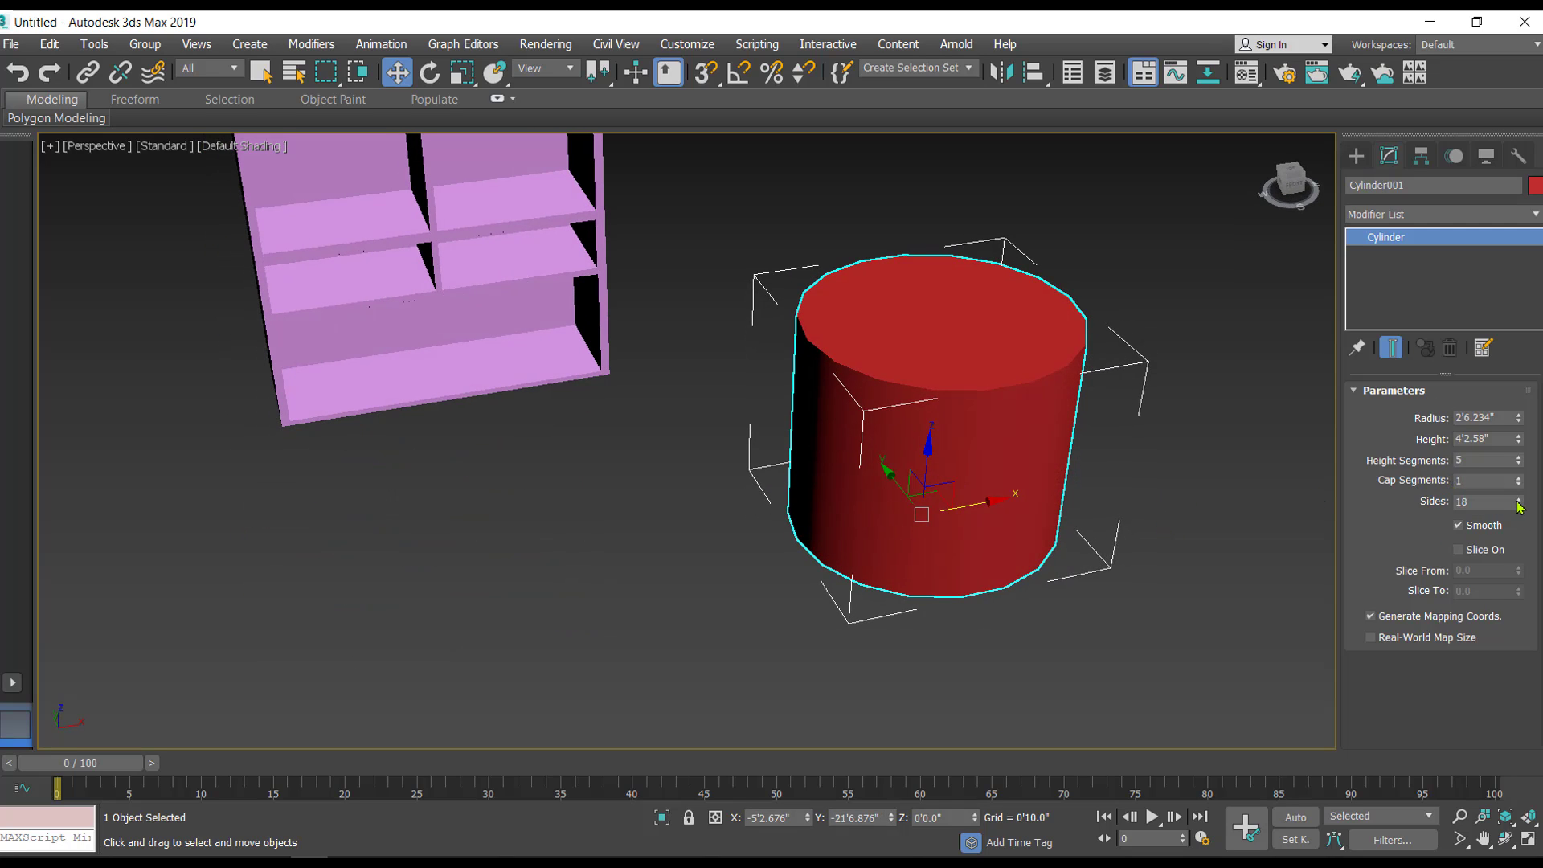
{"action": "left_click_drag", "start_coordinate": [1518, 505], "coordinate": [1520, 478]}
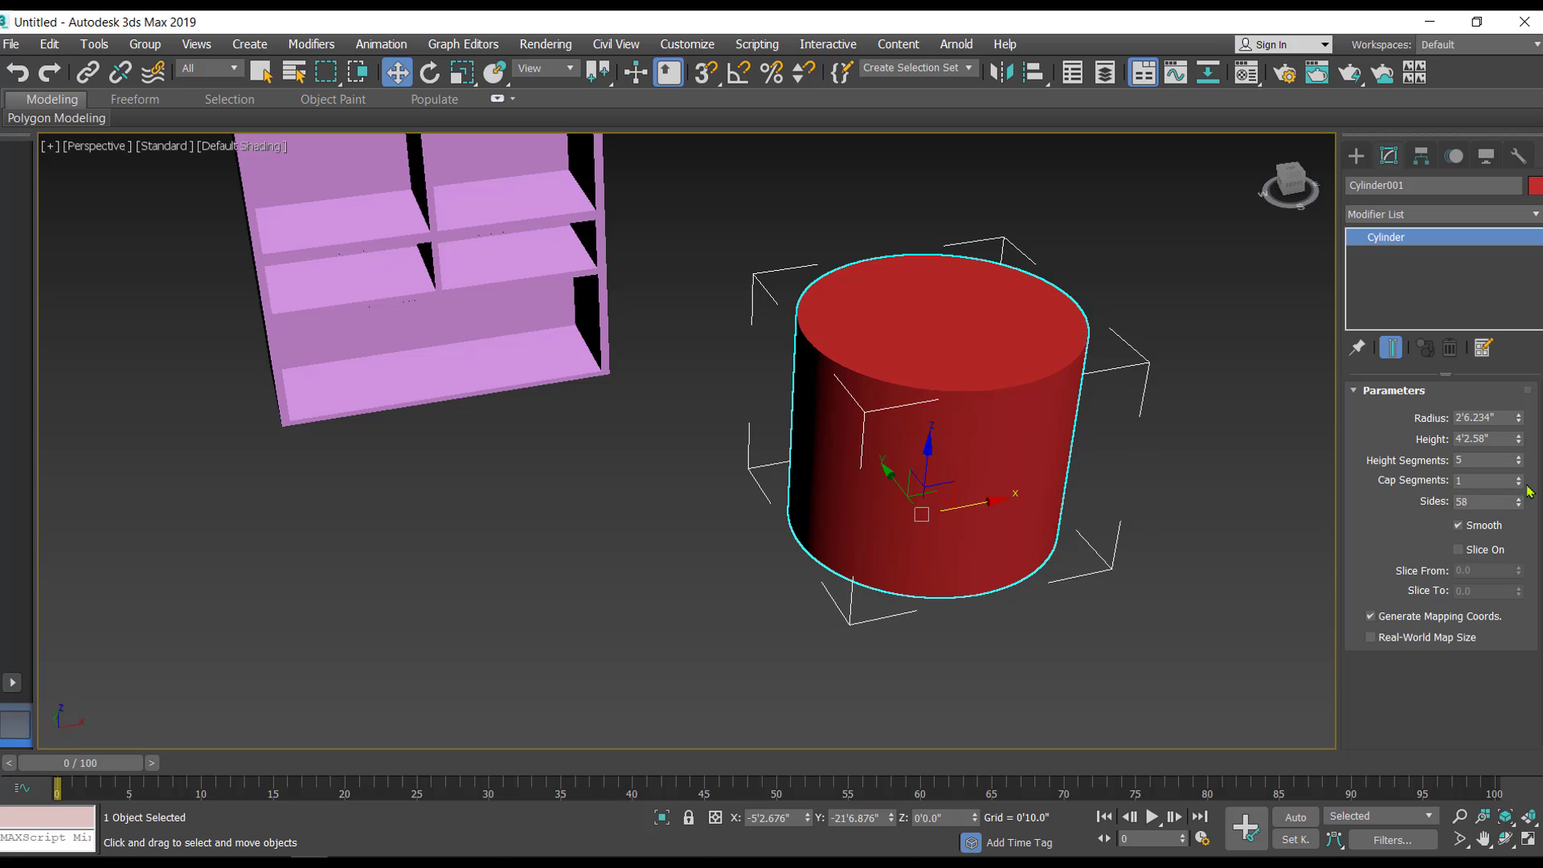
{"action": "left_click_drag", "start_coordinate": [1521, 462], "coordinate": [1521, 457]}
{"action": "middle_click_drag", "start_coordinate": [1090, 522], "coordinate": [1165, 500]}
{"action": "left_click", "coordinate": [1166, 504]}
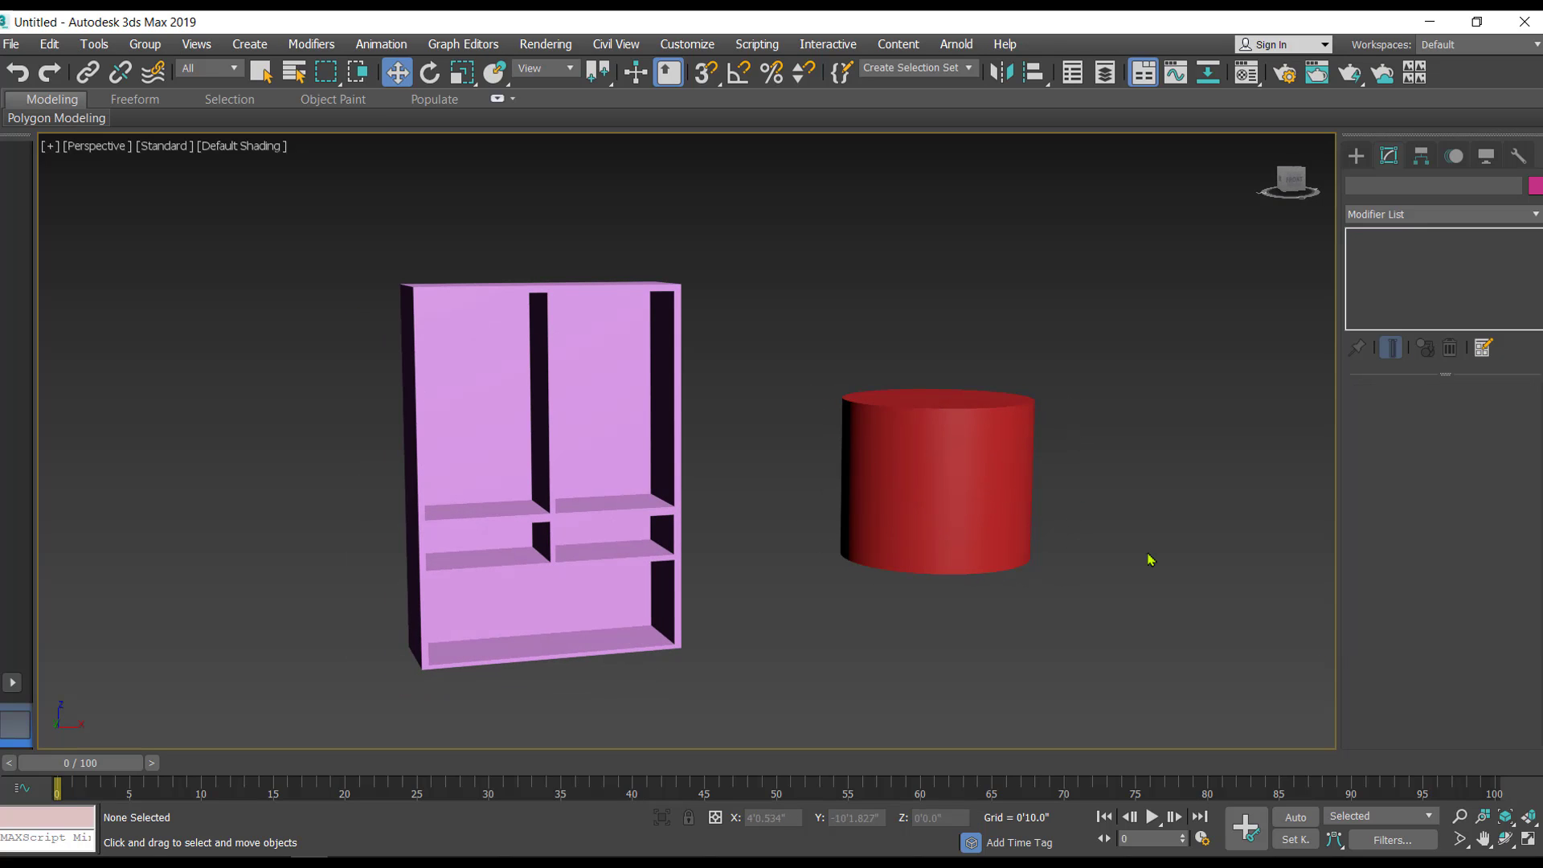
Switch to the four-viewport layout and move the cylinder right along X in Front view.
{"action": "left_click", "coordinate": [1526, 838]}
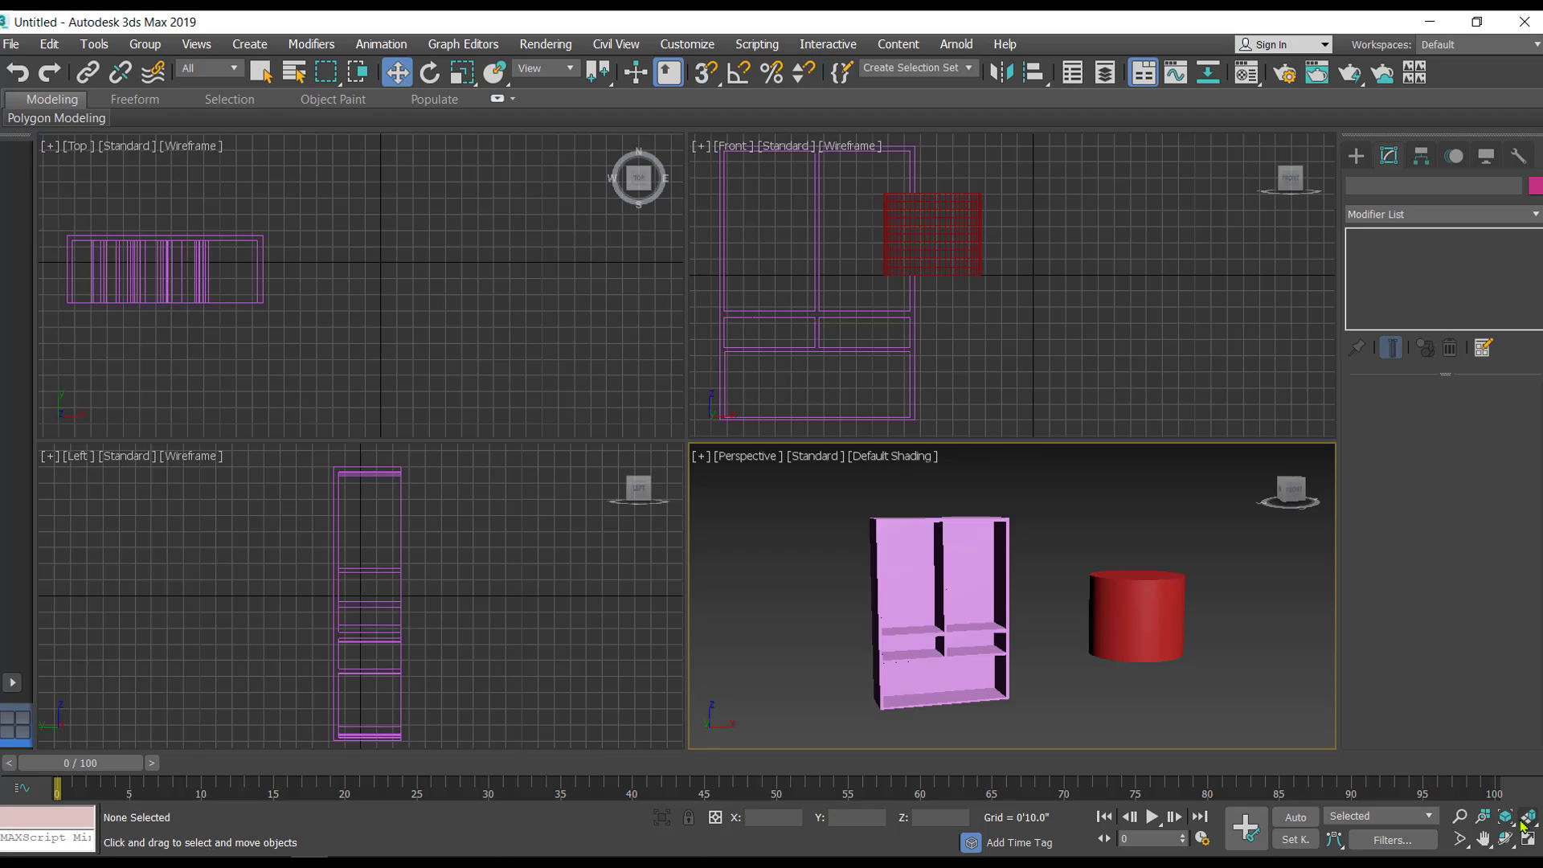
{"action": "left_click", "coordinate": [958, 234]}
{"action": "middle_click_drag", "start_coordinate": [1013, 303], "coordinate": [938, 307]}
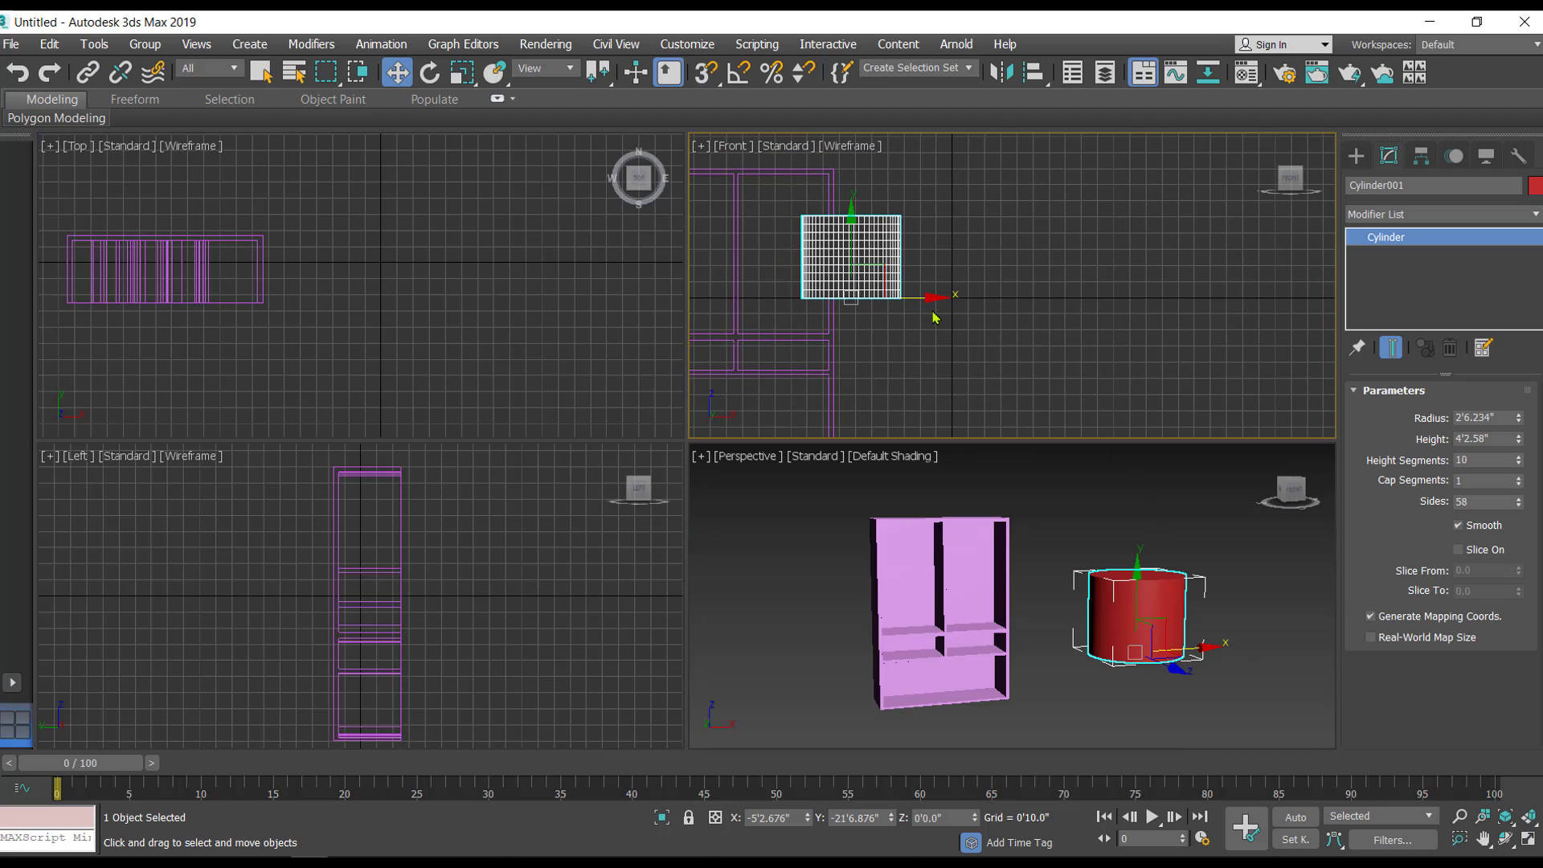
{"action": "left_click_drag", "start_coordinate": [924, 300], "coordinate": [1089, 328]}
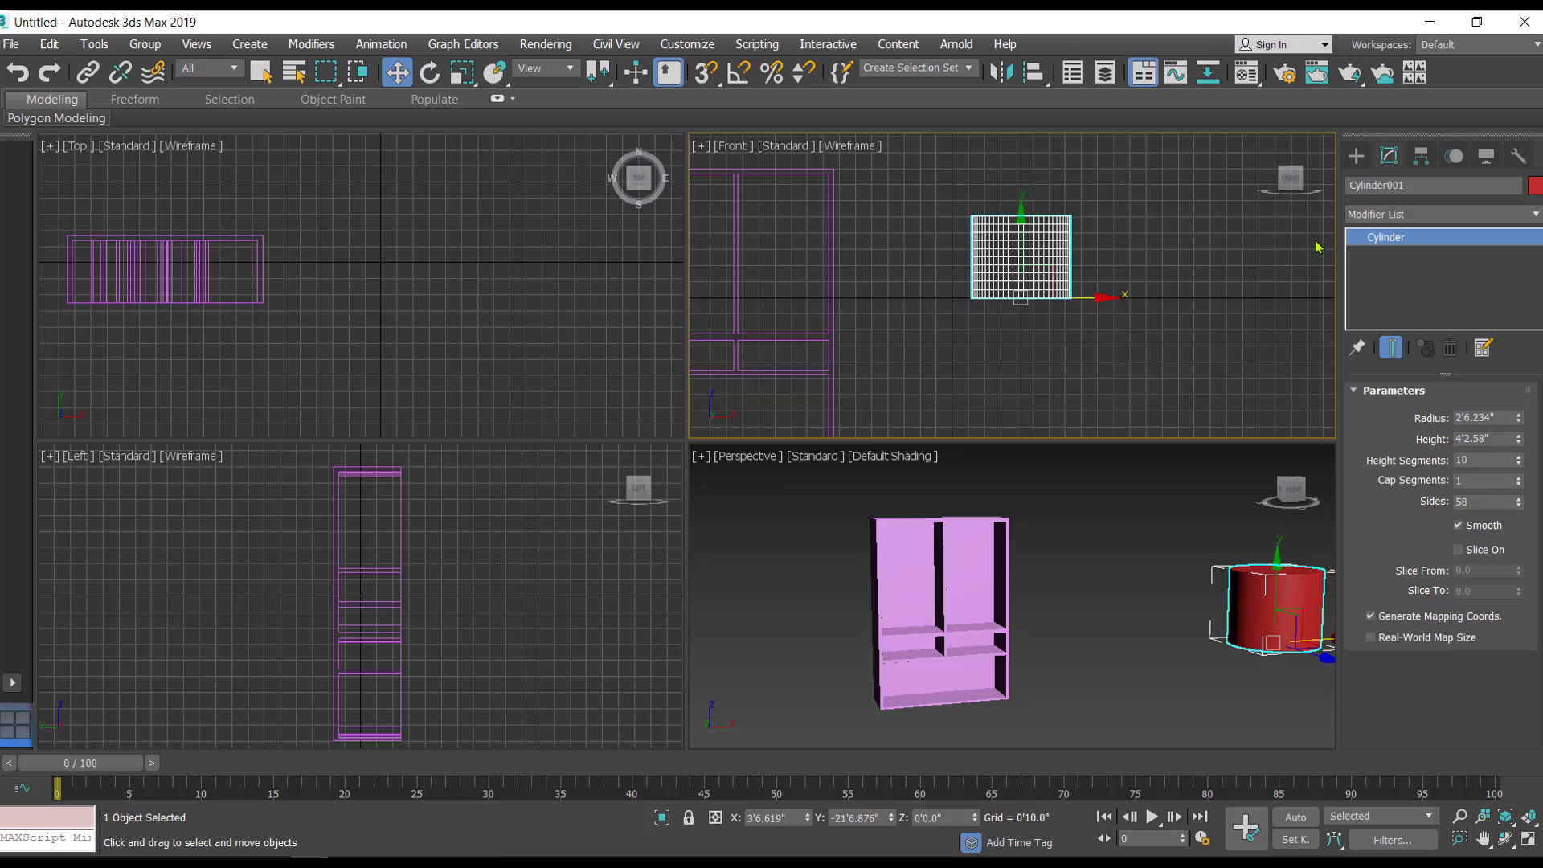
Zoom Extents All to frame the cylinder in every viewport, then deselect it.
{"action": "scroll", "coordinate": [964, 338], "scroll_direction": "up", "scroll_amount": 8}
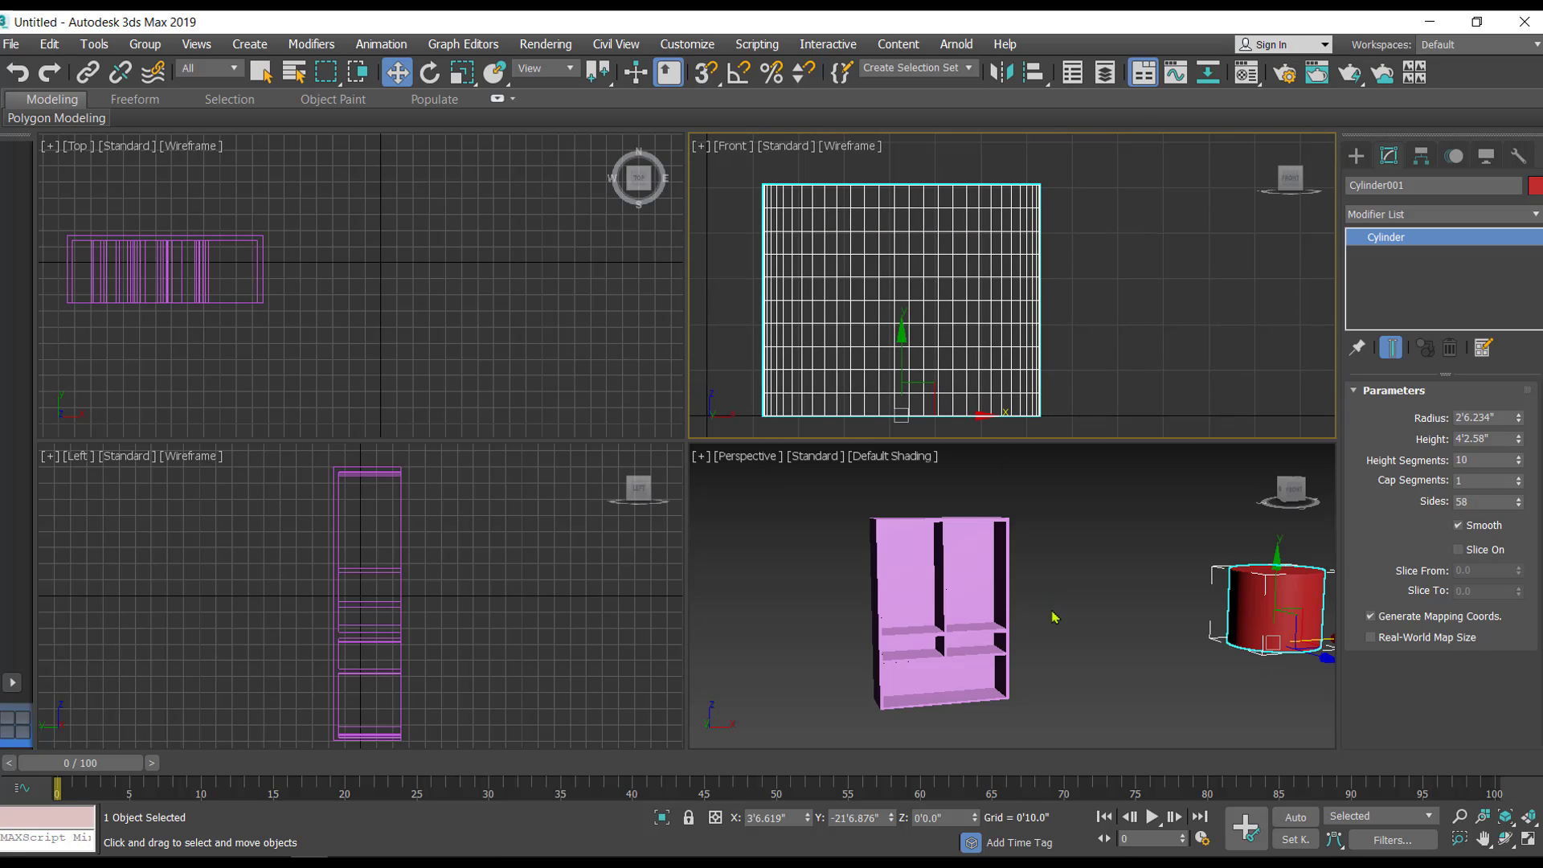
{"action": "middle_click_drag", "start_coordinate": [1055, 617], "coordinate": [881, 606]}
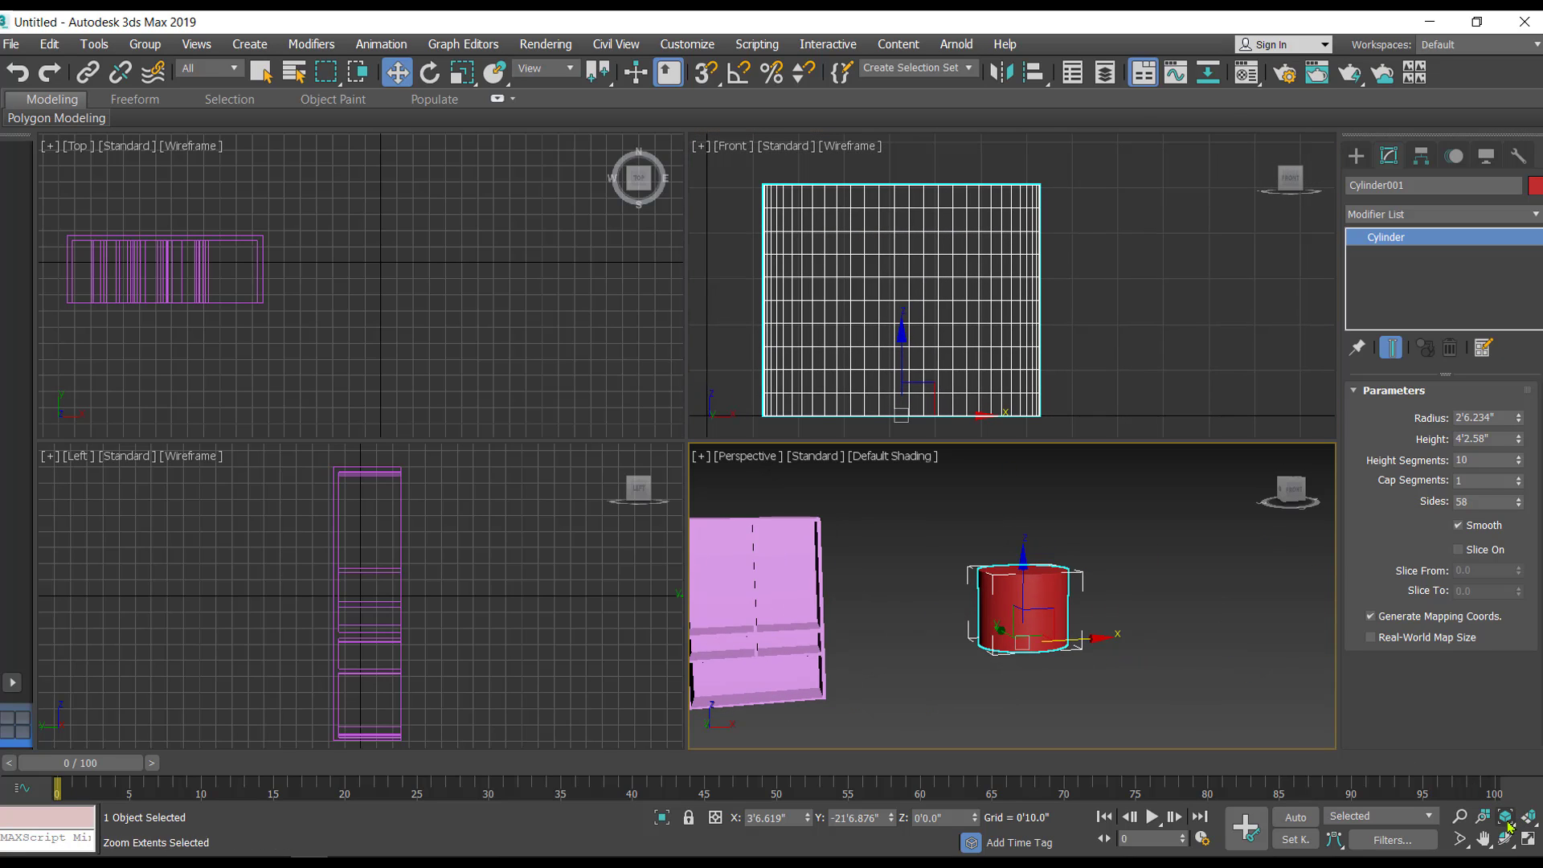
{"action": "mouse_move", "coordinate": [1507, 815]}
{"action": "left_mouse_down"}
{"action": "mouse_move", "coordinate": [1506, 776]}
{"action": "mouse_move", "coordinate": [1508, 804]}
{"action": "left_mouse_up"}
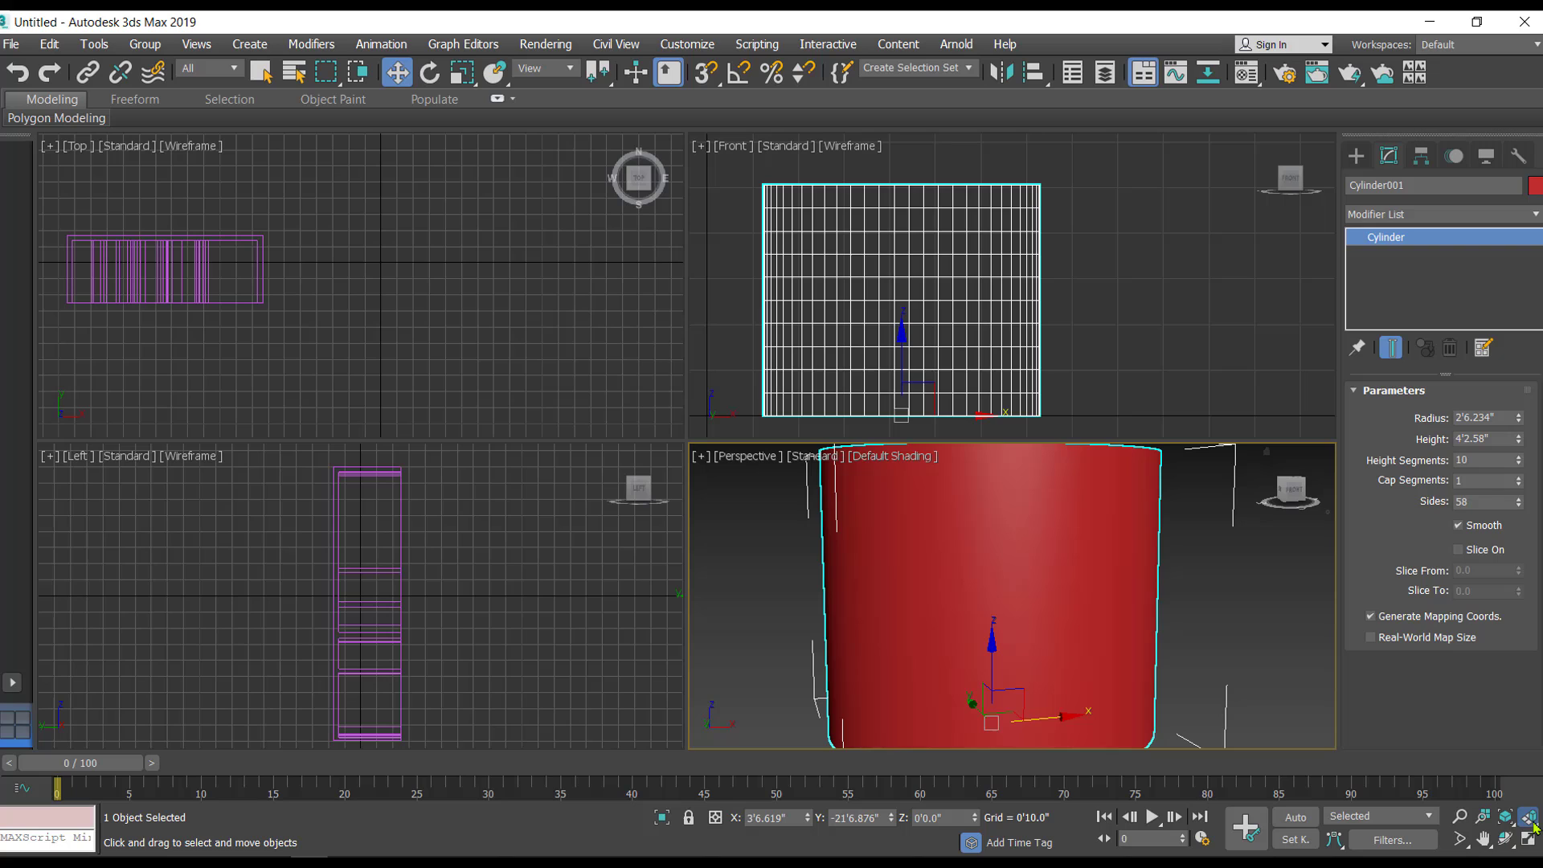
{"action": "left_click_drag", "start_coordinate": [1532, 823], "coordinate": [1533, 803]}
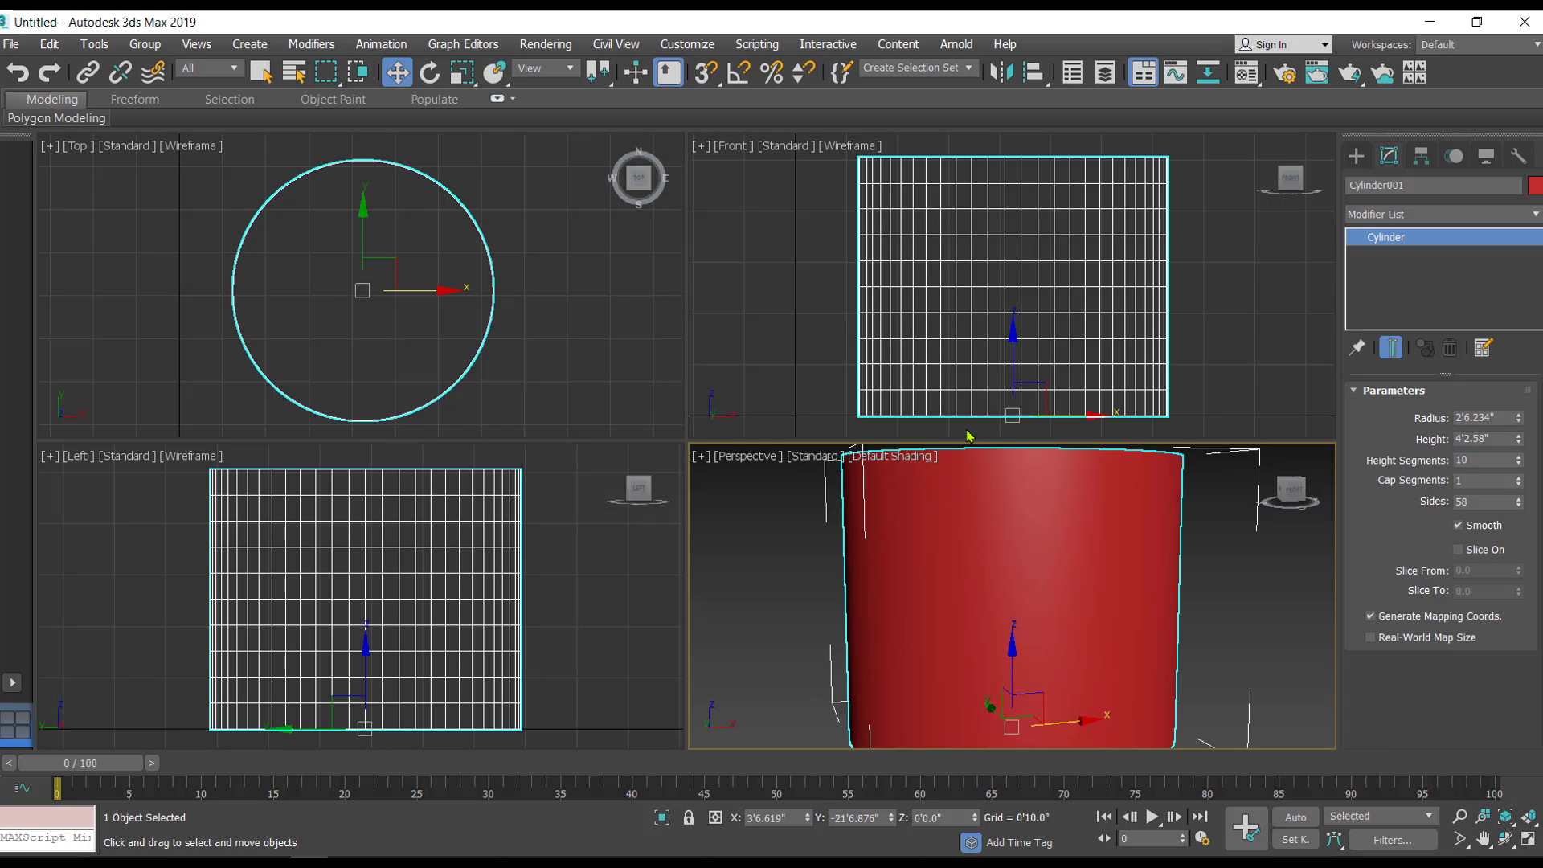
{"action": "left_click", "coordinate": [1215, 362]}
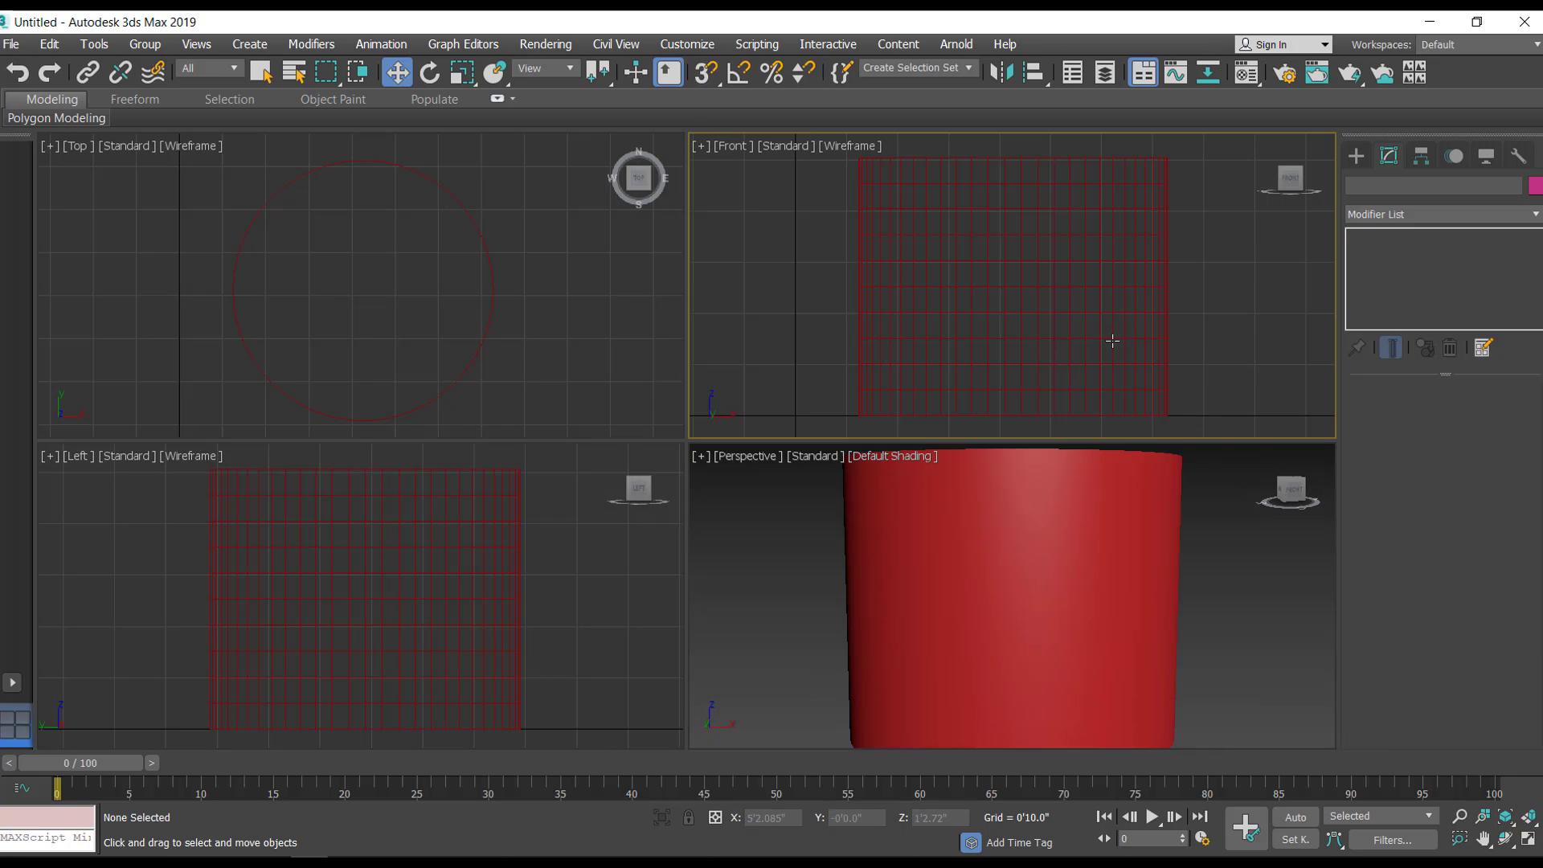
{"action": "left_click", "coordinate": [1356, 156]}
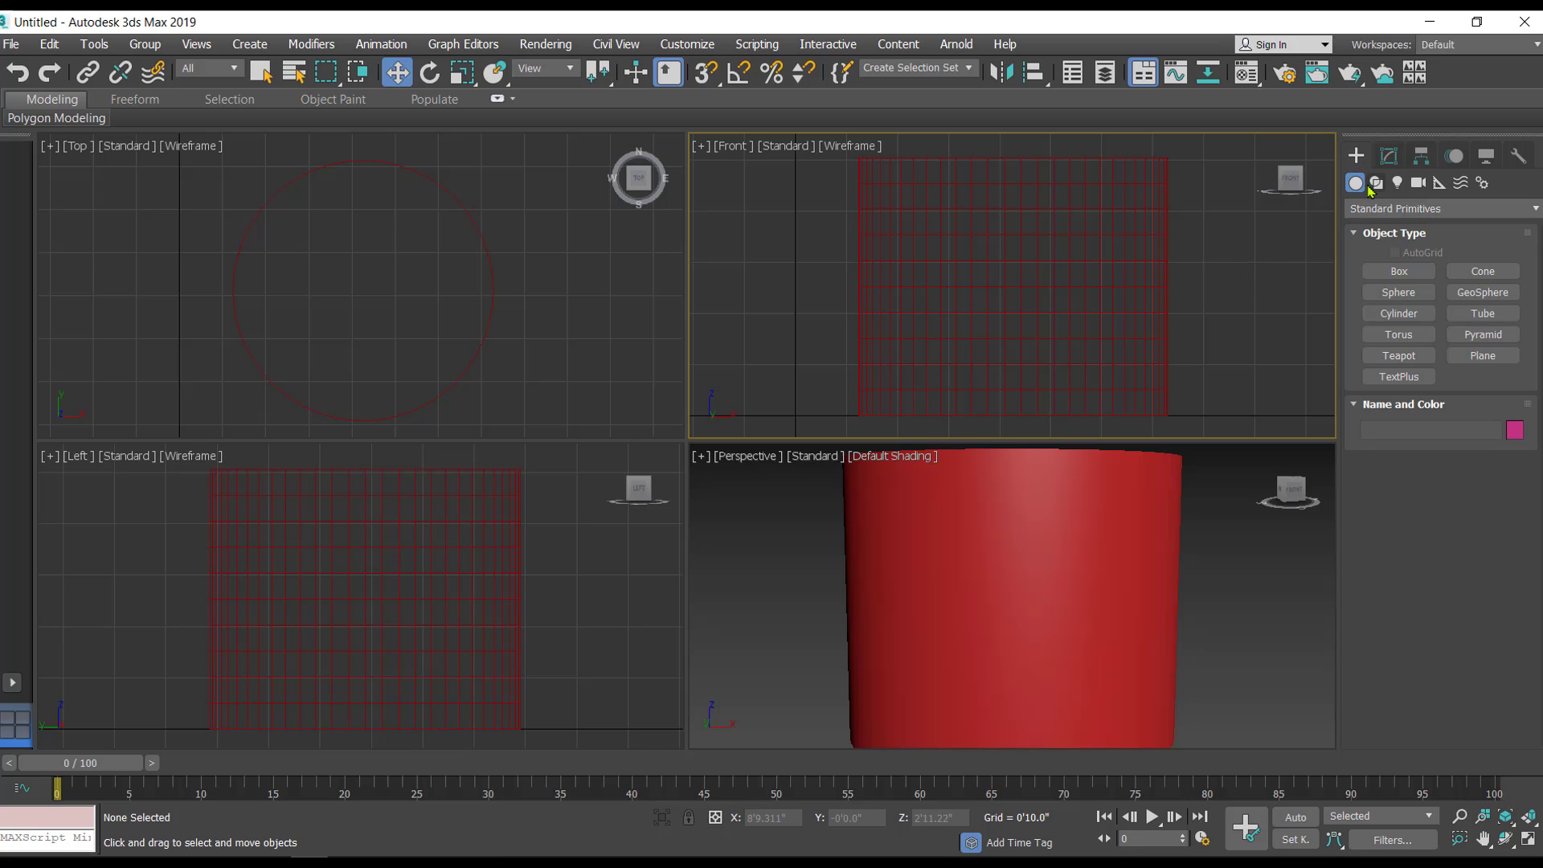
Create a MAX Text shape in the Front view and reduce its size to 1'1".
{"action": "left_click", "coordinate": [1374, 184]}
{"action": "left_click", "coordinate": [1397, 374]}
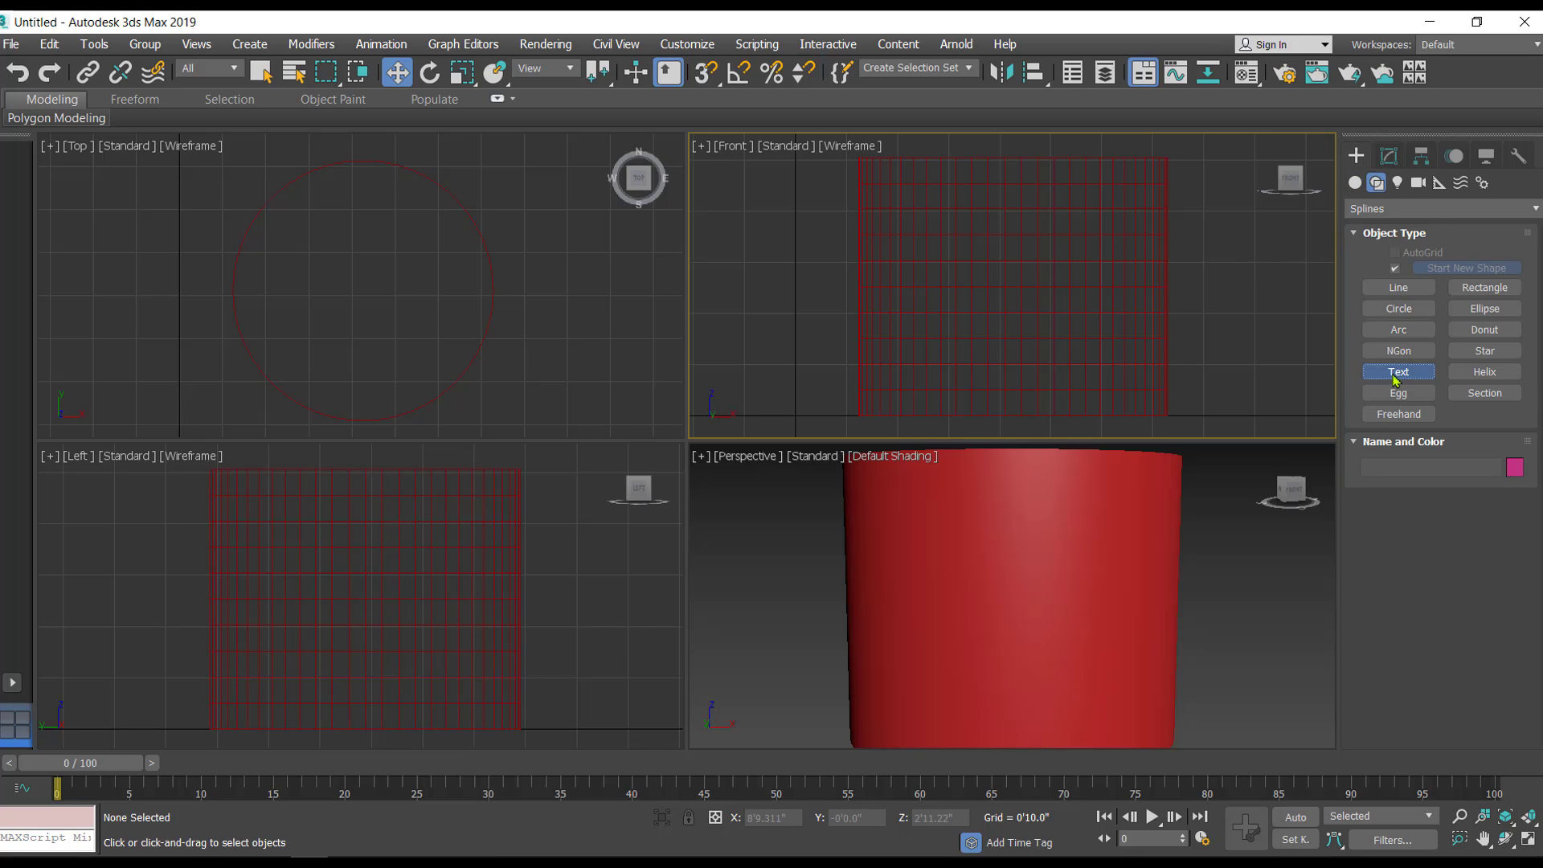
{"action": "left_click", "coordinate": [1003, 278]}
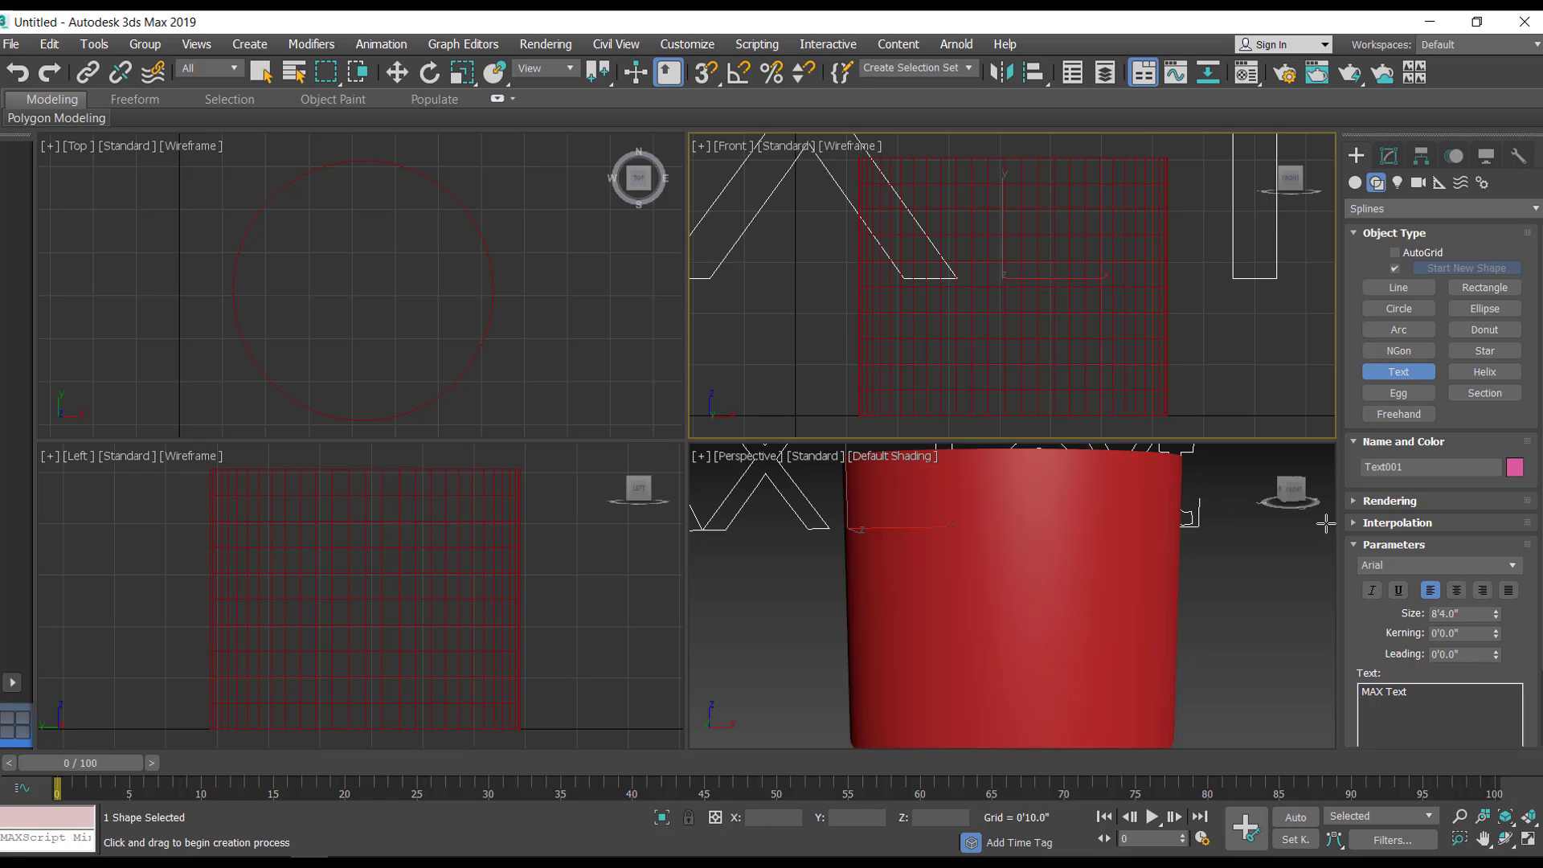
{"action": "left_click_drag", "start_coordinate": [1497, 622], "coordinate": [1484, 688]}
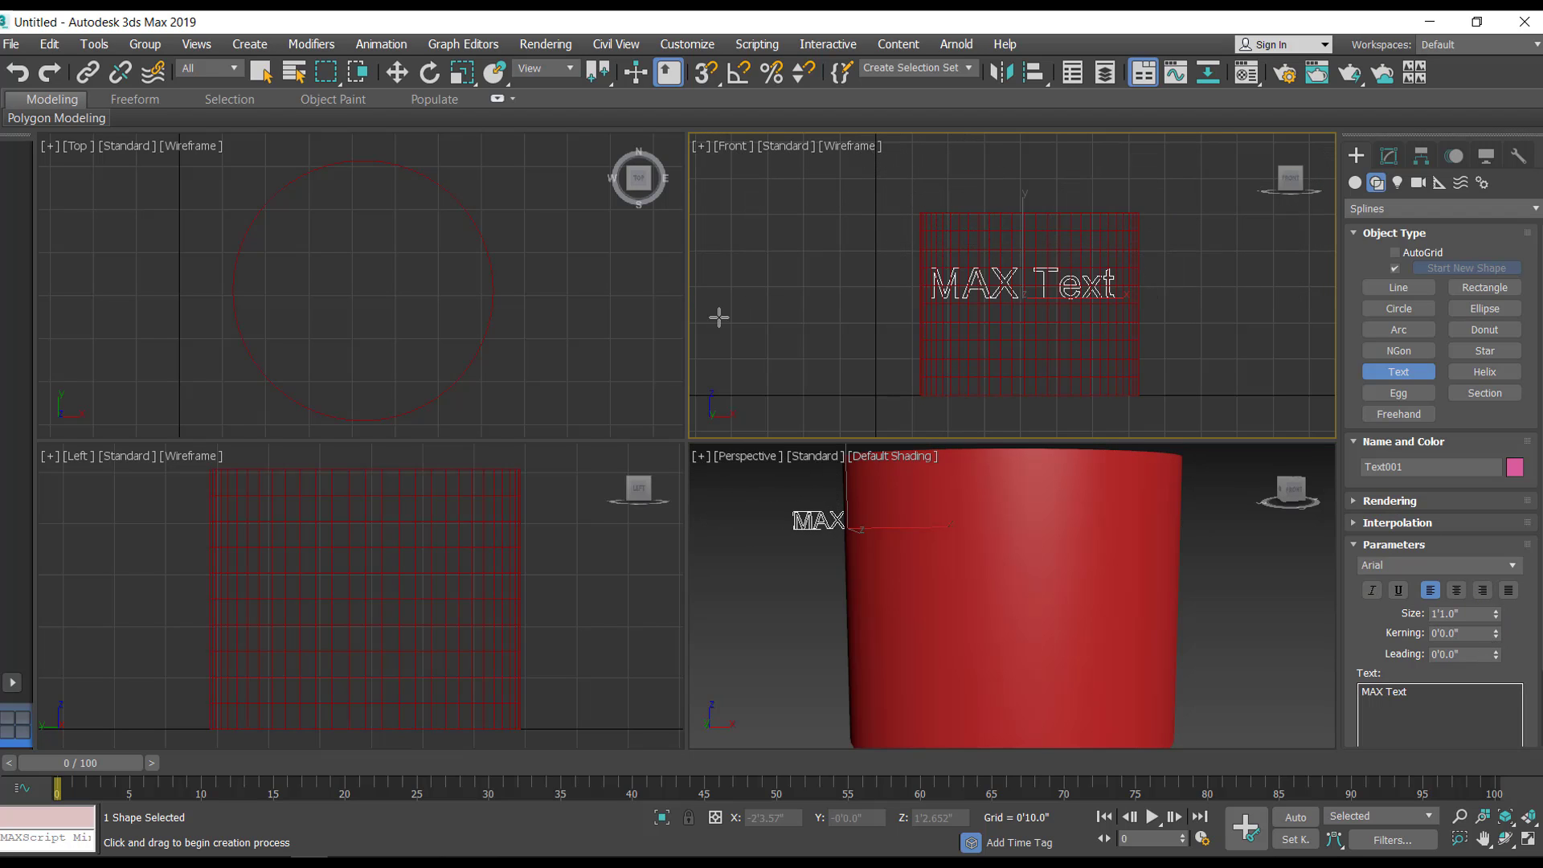
Move the text in the Top view so it sits in front of the cylinder.
{"action": "left_click", "coordinate": [396, 73]}
{"action": "left_click_drag", "start_coordinate": [980, 303], "coordinate": [1078, 293]}
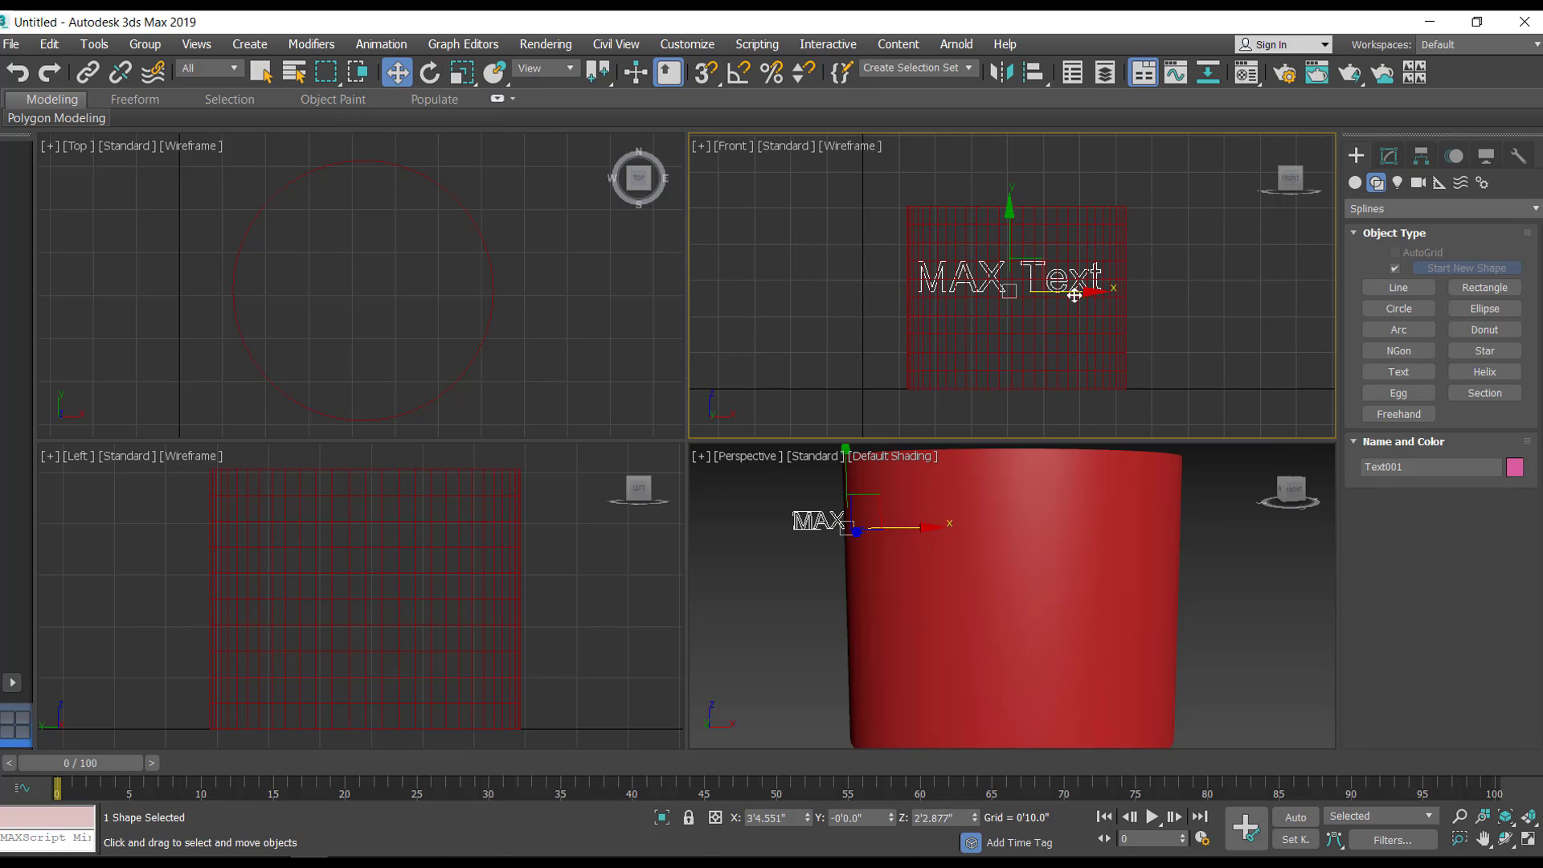
{"action": "scroll", "coordinate": [434, 266], "scroll_direction": "down", "scroll_amount": 6}
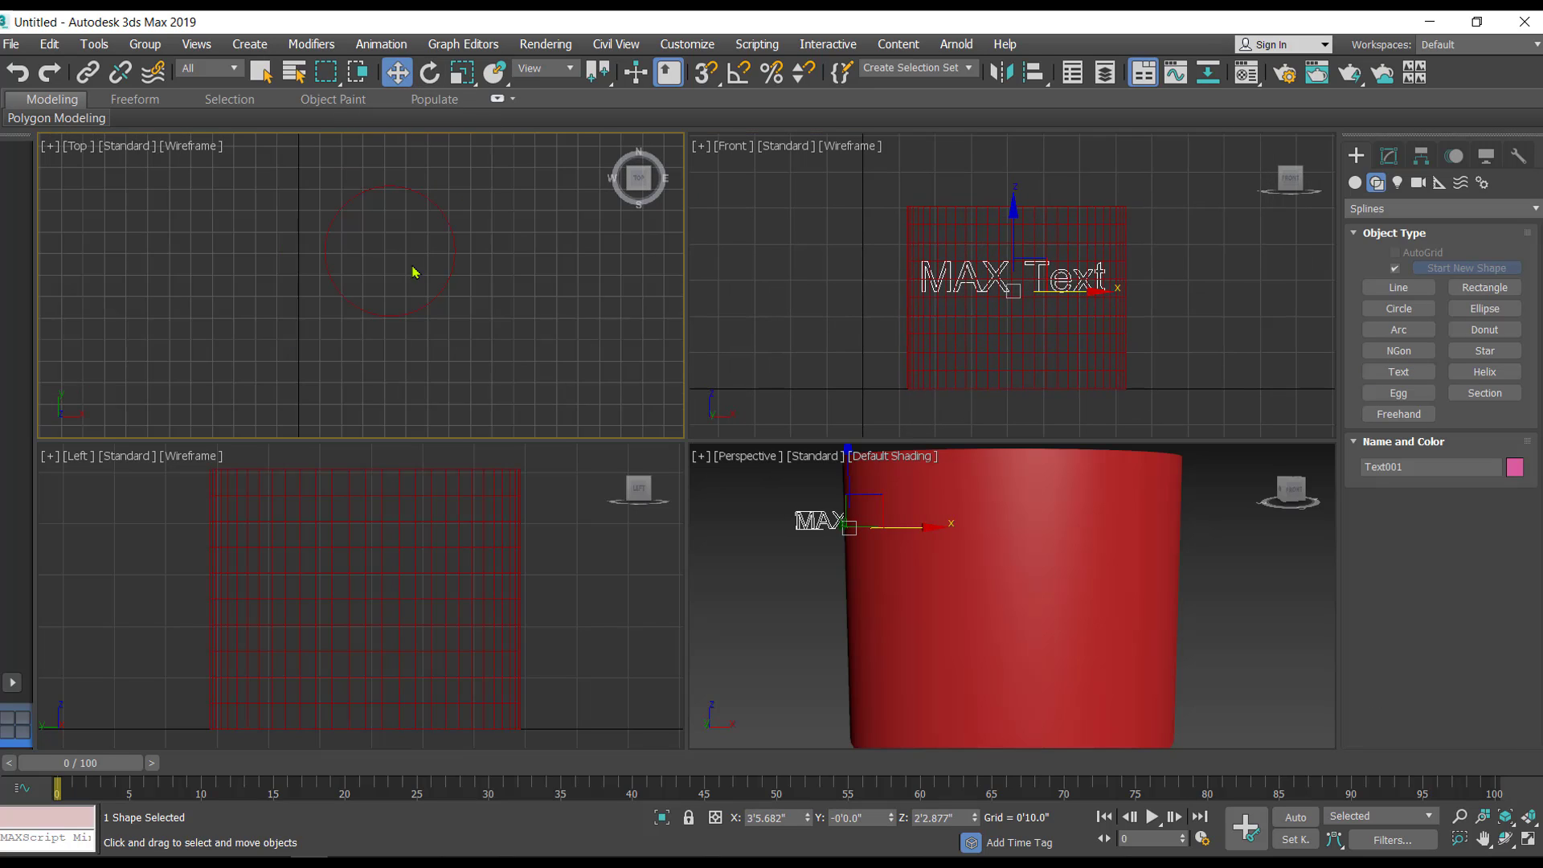
{"action": "middle_click_drag", "start_coordinate": [410, 301], "coordinate": [400, 337]}
{"action": "scroll", "coordinate": [410, 320], "scroll_direction": "down", "scroll_amount": 5}
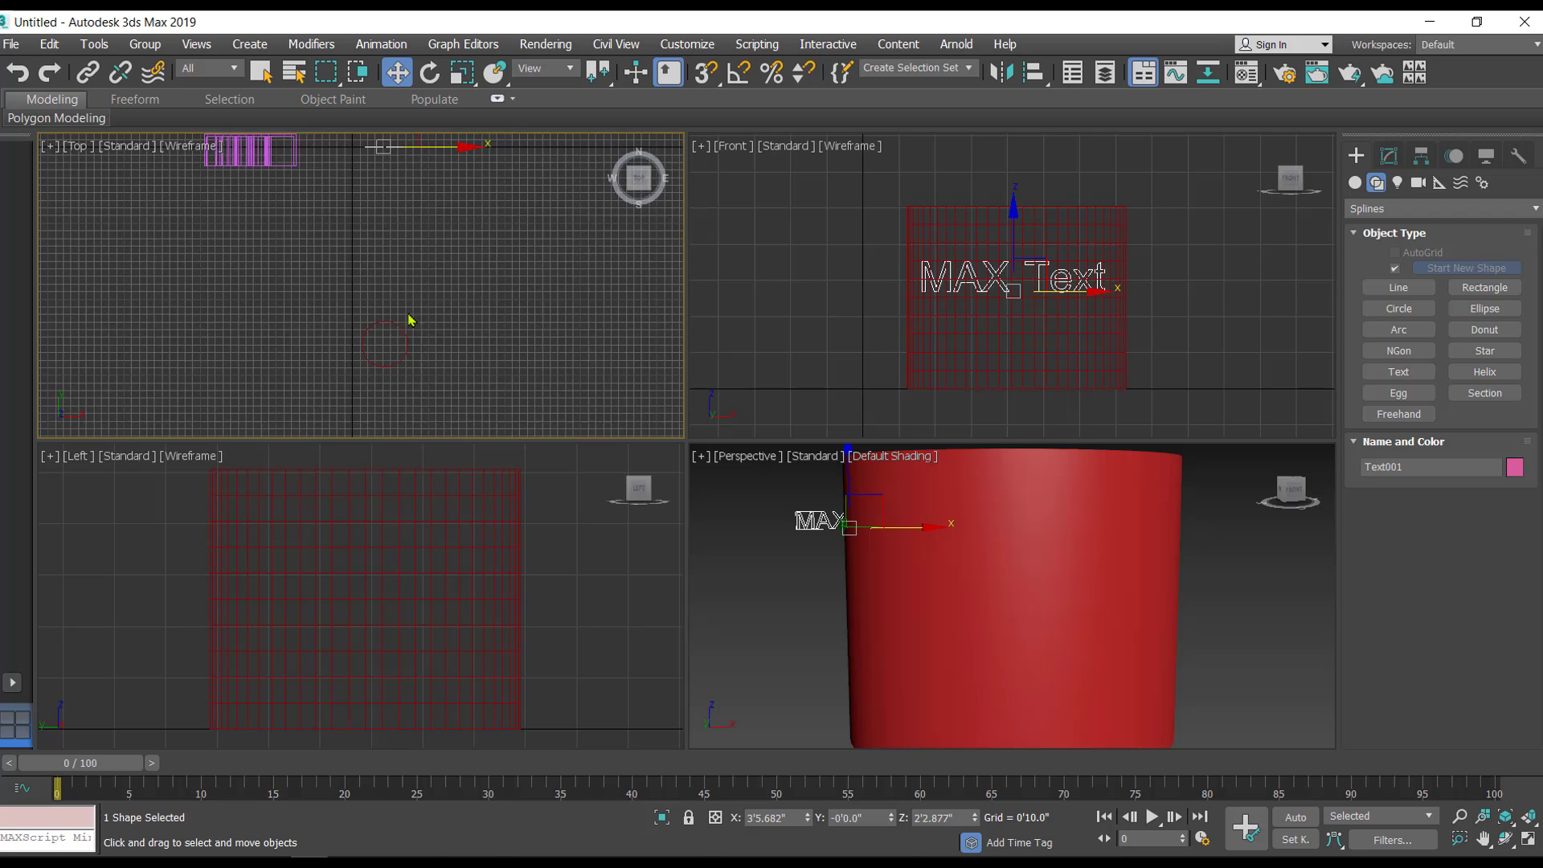
{"action": "left_click_drag", "start_coordinate": [389, 152], "coordinate": [403, 318]}
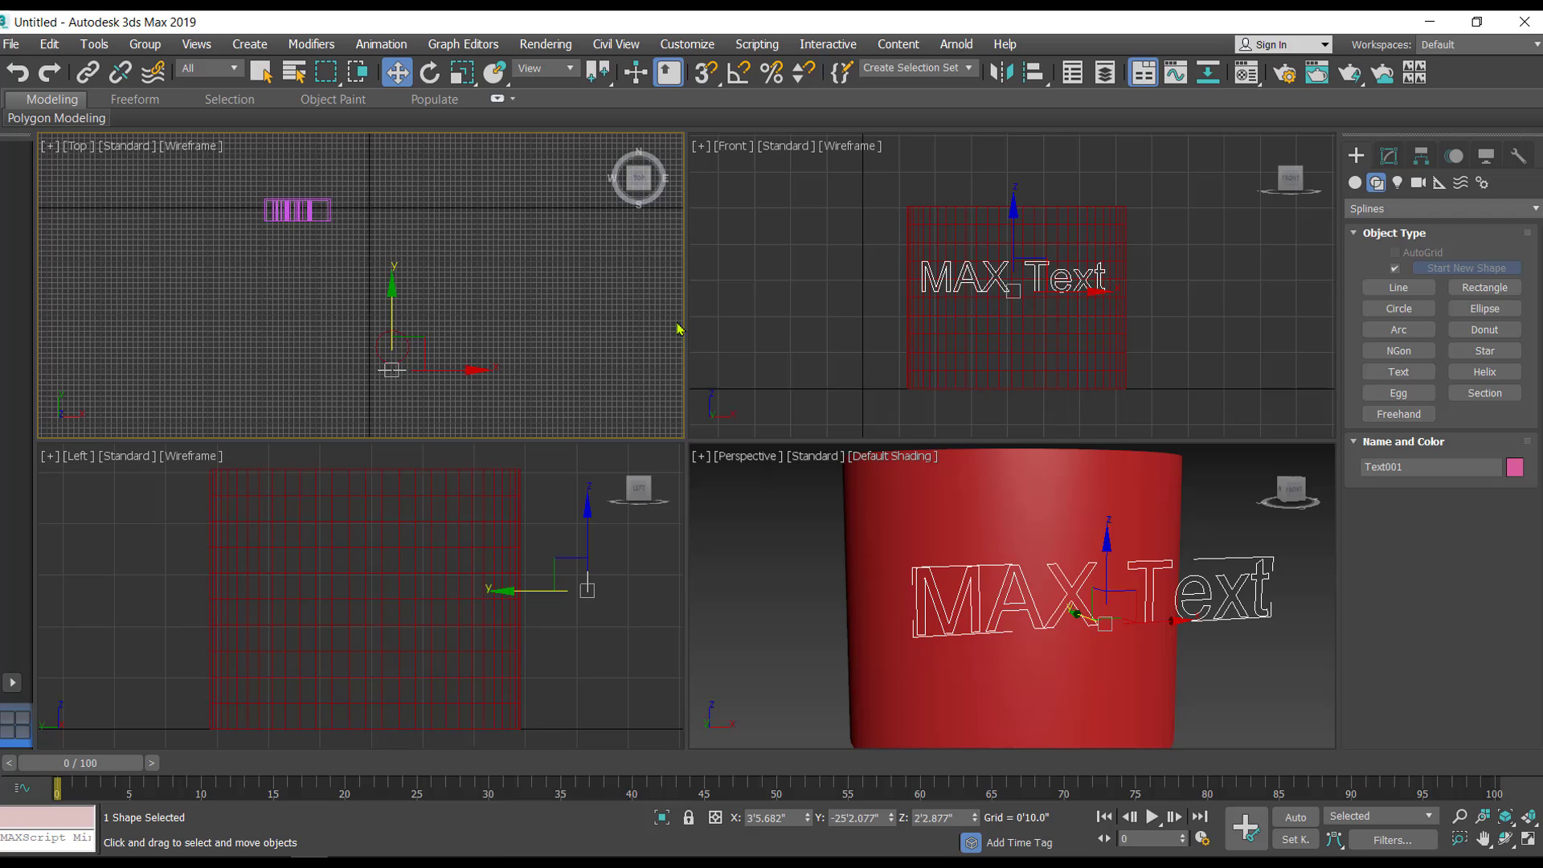
{"action": "left_click", "coordinate": [1220, 676]}
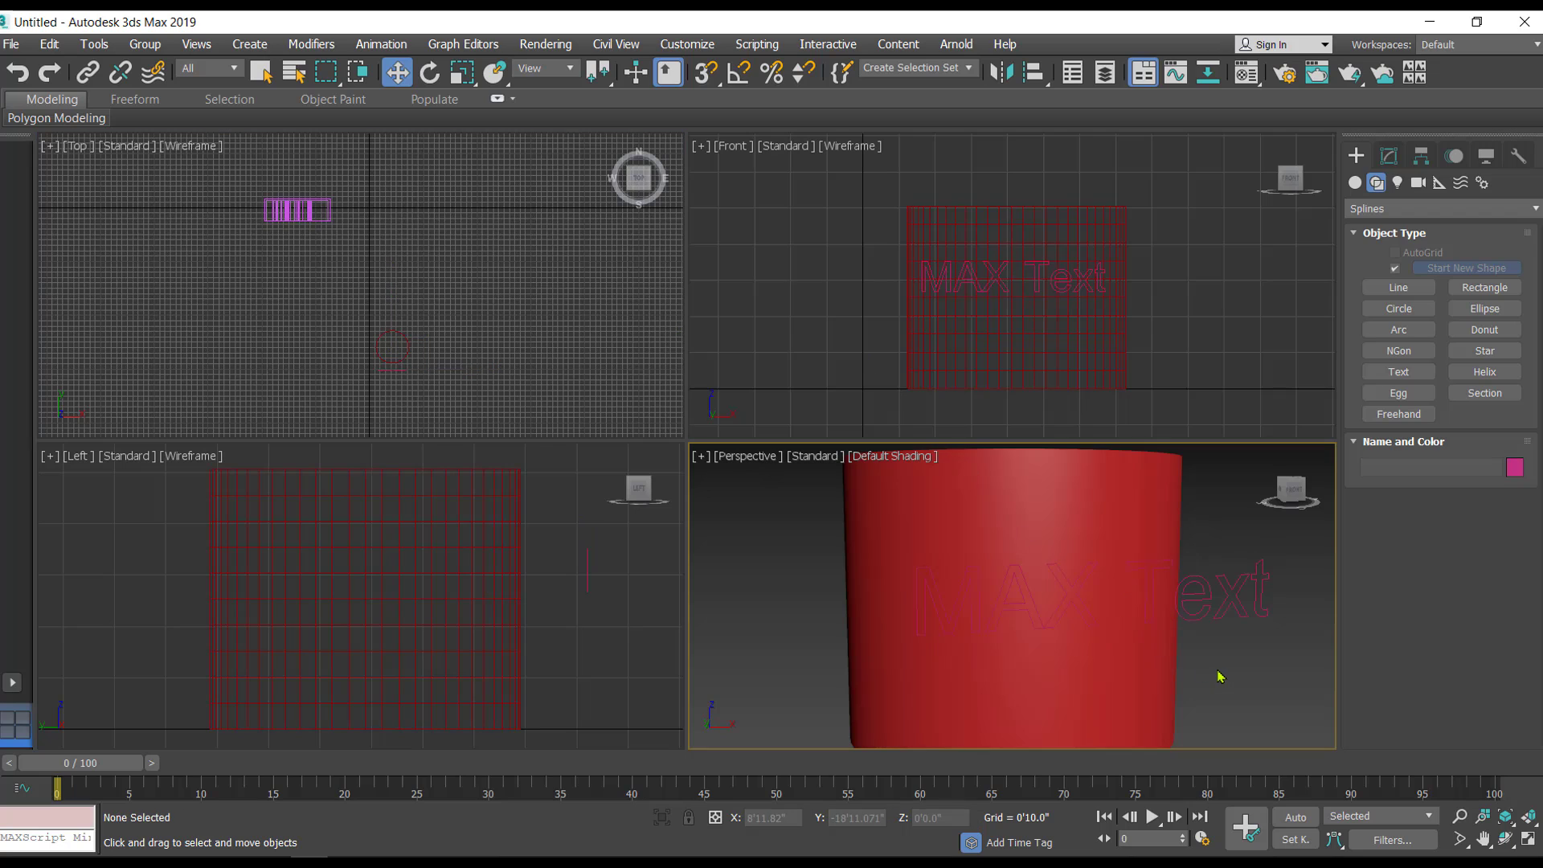
Maximize the perspective view and set the MAX Text colour to white.
{"action": "left_click", "coordinate": [1527, 838]}
{"action": "middle_click_drag", "start_coordinate": [1038, 596], "coordinate": [970, 606], "text": "alt"}
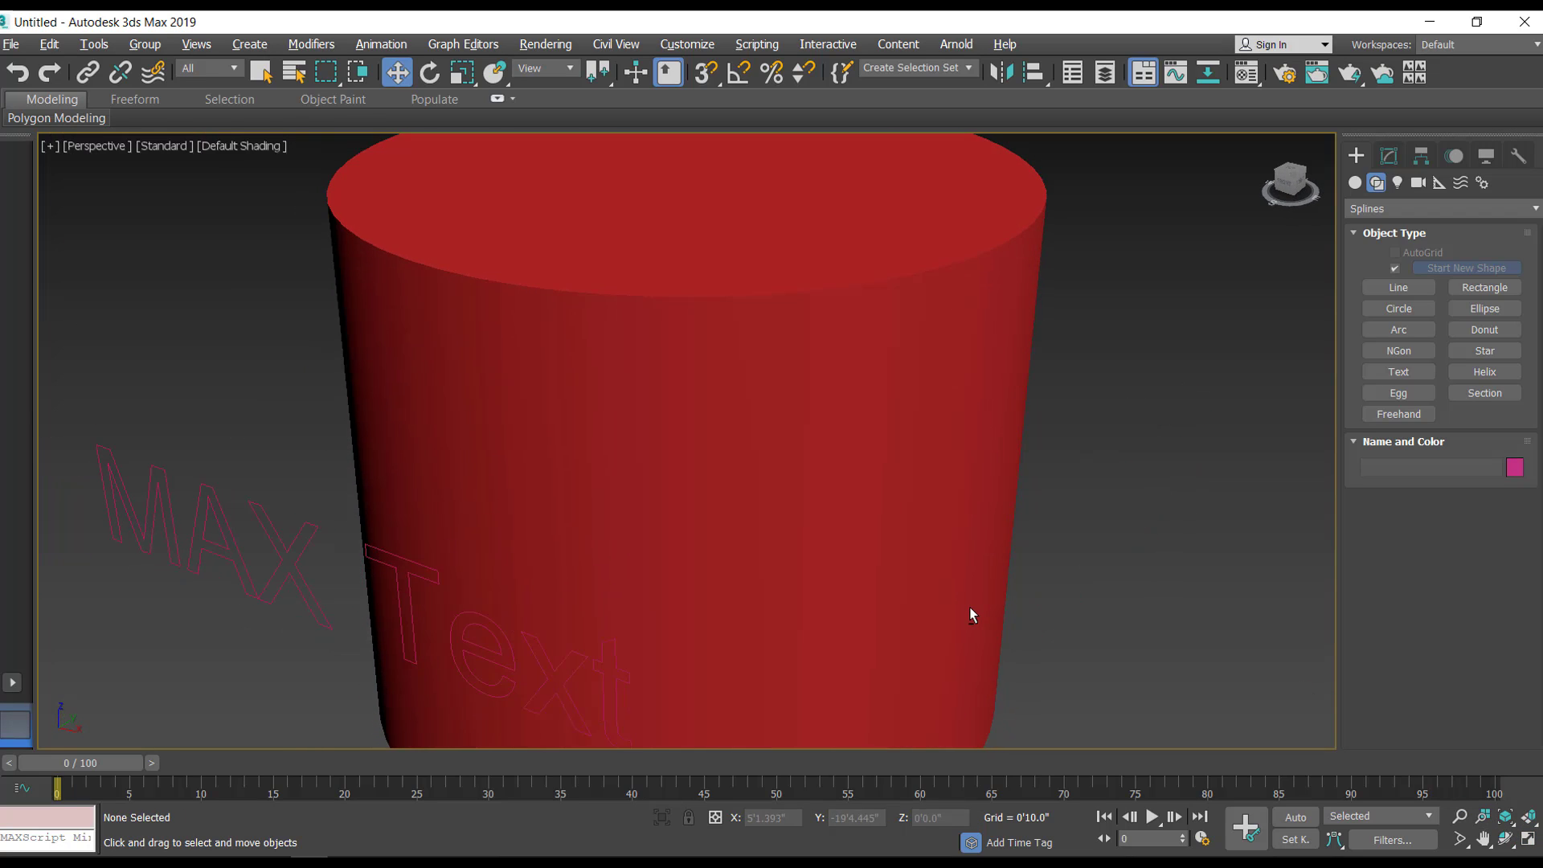
{"action": "middle_click_drag", "start_coordinate": [907, 564], "coordinate": [1028, 510]}
{"action": "left_click", "coordinate": [440, 456]}
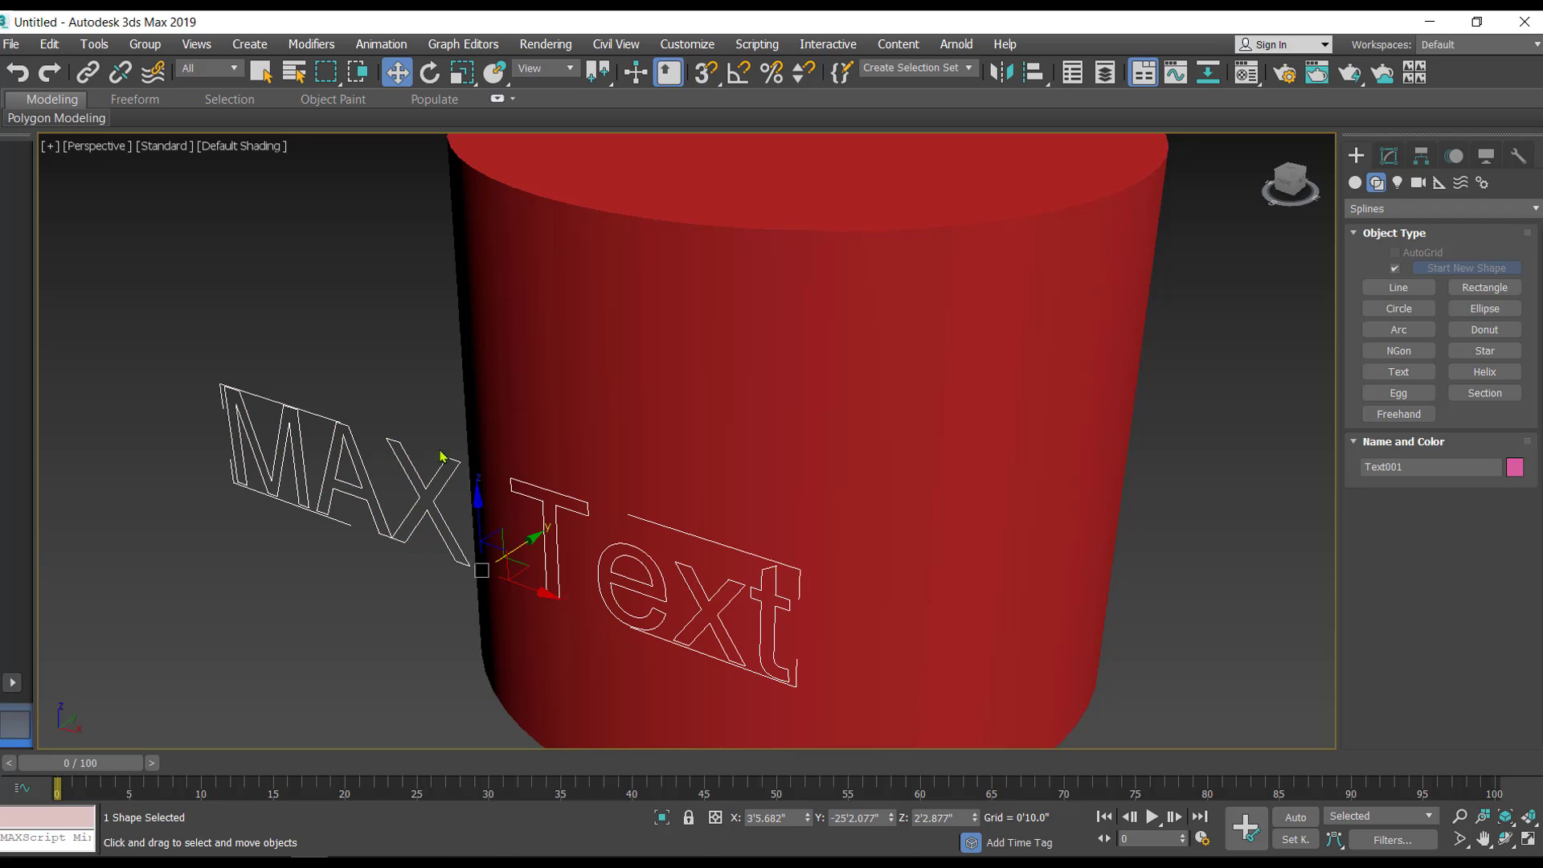
{"action": "left_click", "coordinate": [1514, 467]}
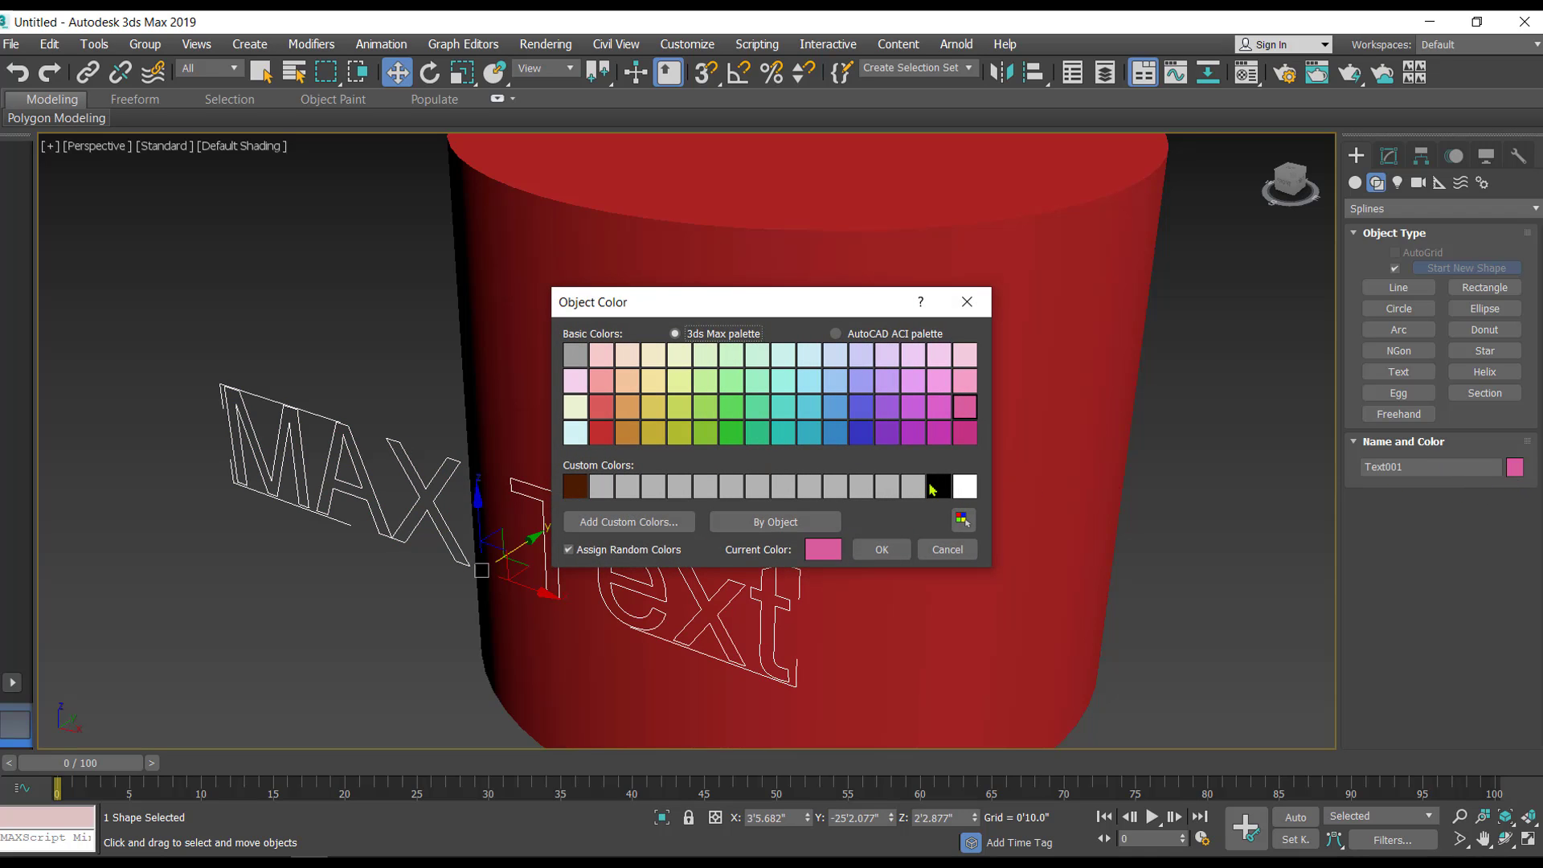
{"action": "left_click", "coordinate": [964, 486]}
{"action": "left_click", "coordinate": [883, 549]}
Deselect the text and select the red cylinder in the full-scene view.
{"action": "left_click", "coordinate": [1237, 601]}
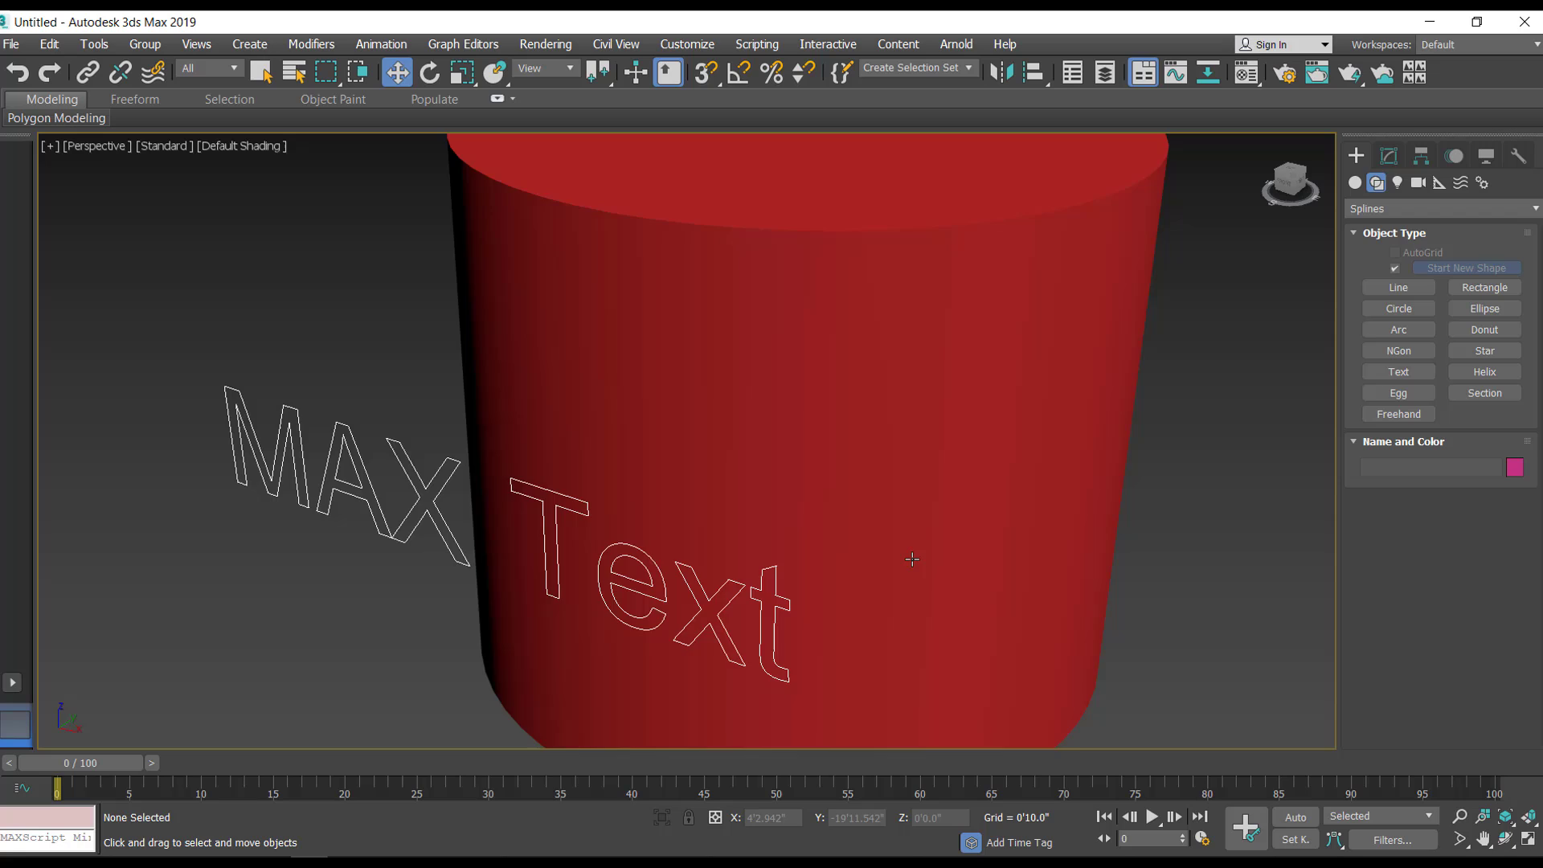
{"action": "scroll", "coordinate": [900, 560], "scroll_direction": "down", "scroll_amount": 5}
{"action": "middle_click_drag", "start_coordinate": [900, 560], "coordinate": [973, 560], "text": "alt"}
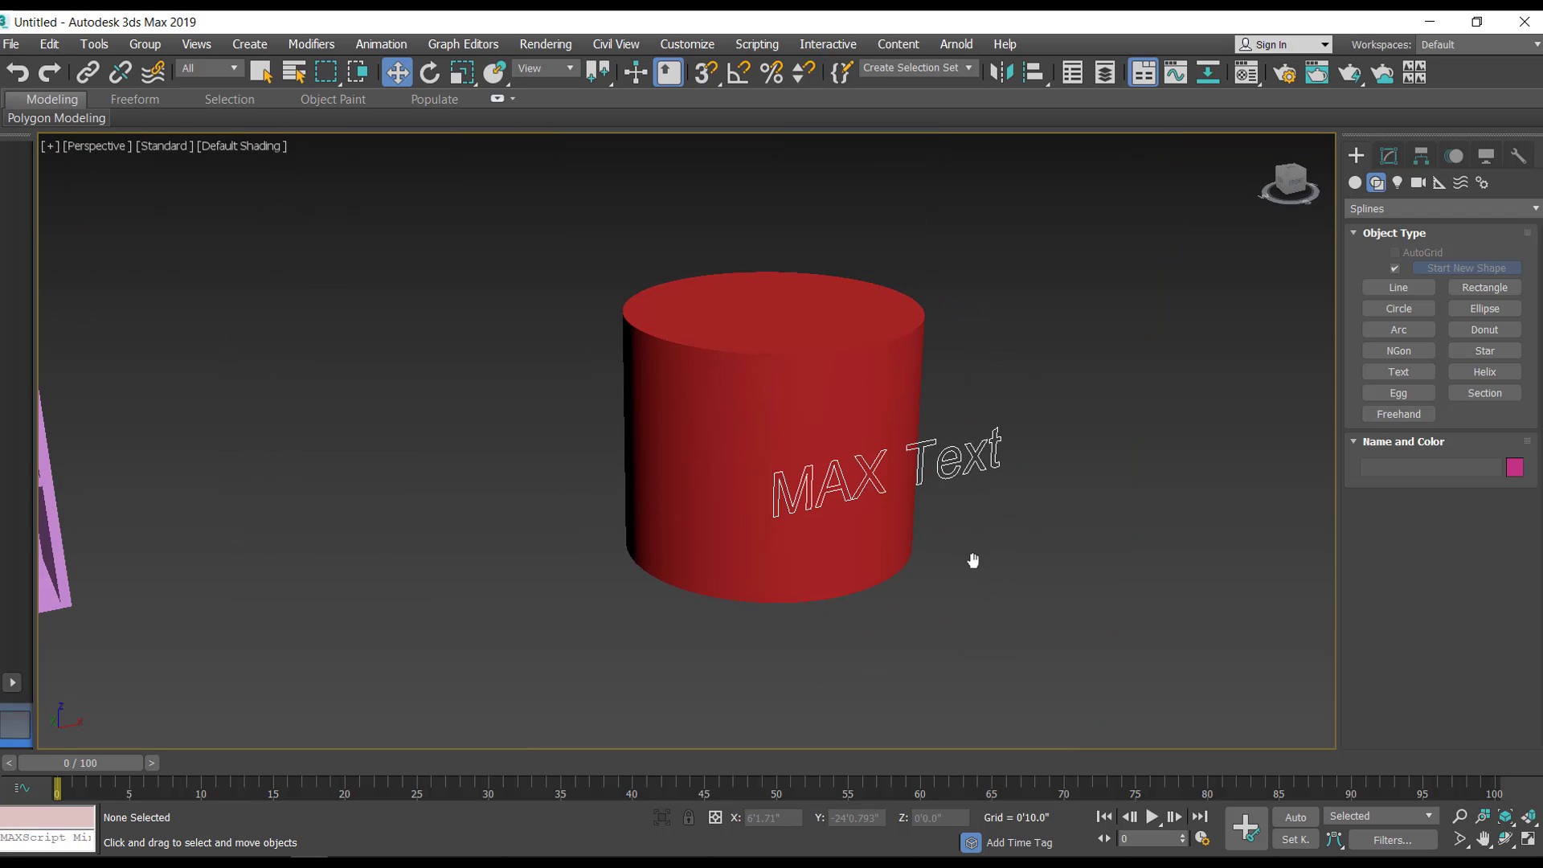
{"action": "left_click", "coordinate": [857, 361]}
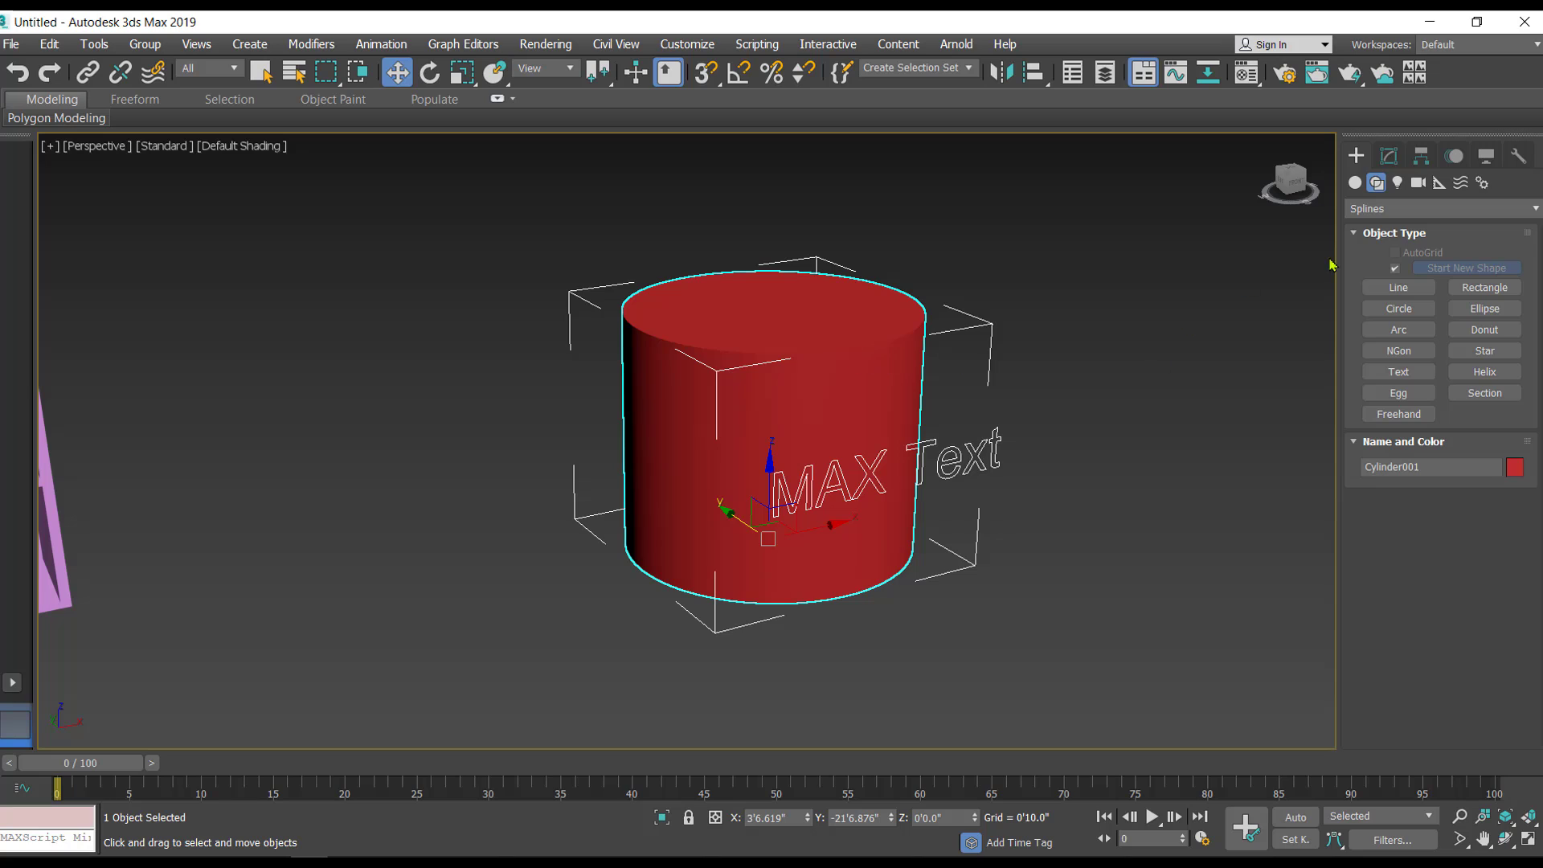
Turn the cylinder into a ShapeMerge compound object using the MAX Text shape.
{"action": "left_click", "coordinate": [1355, 183]}
{"action": "left_click", "coordinate": [1361, 210]}
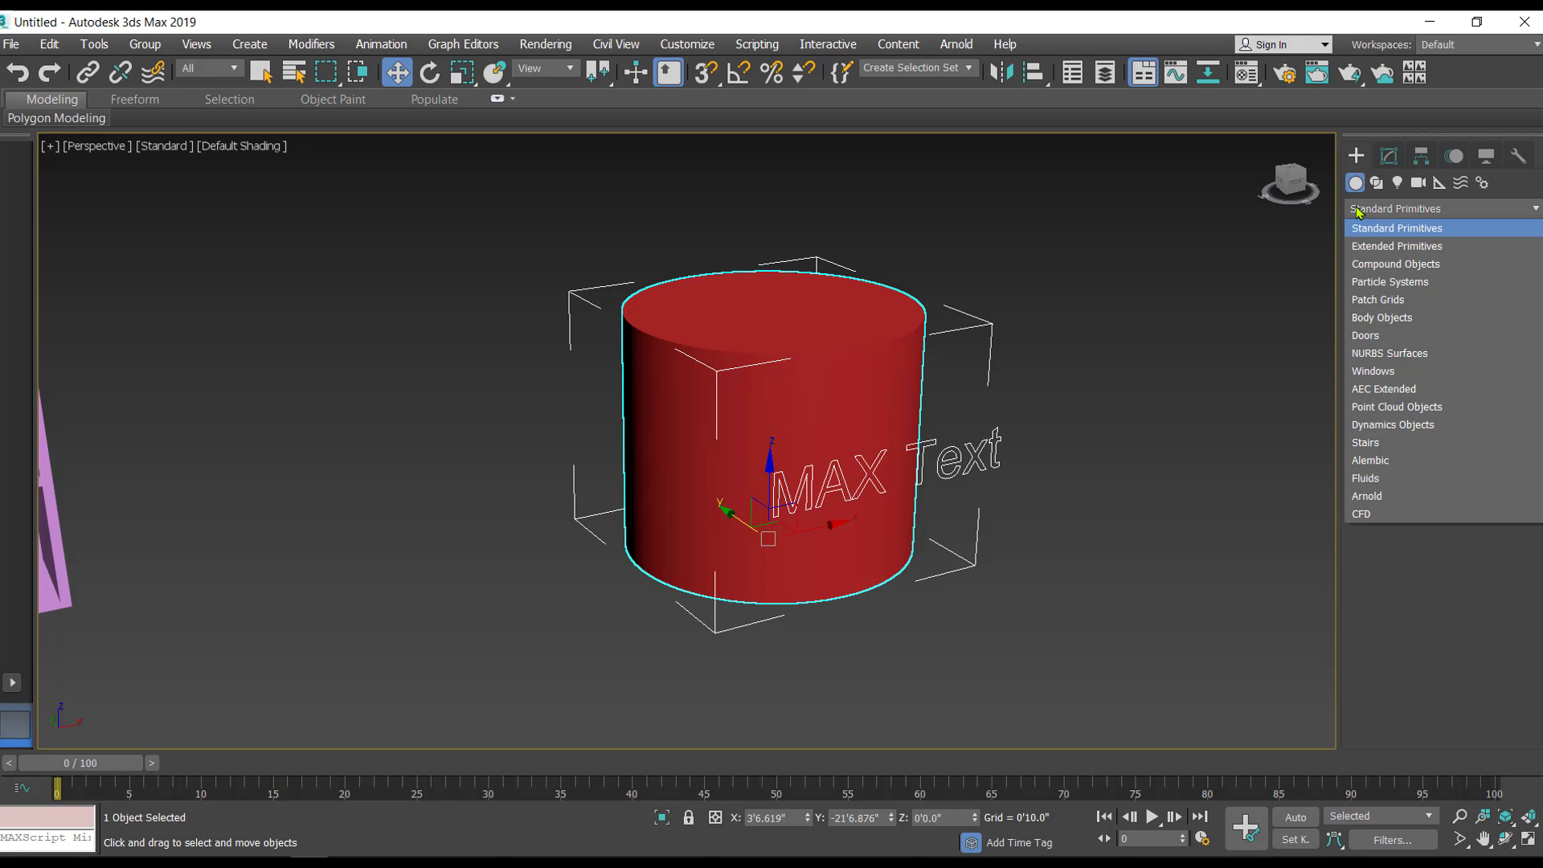
{"action": "left_click", "coordinate": [1364, 268]}
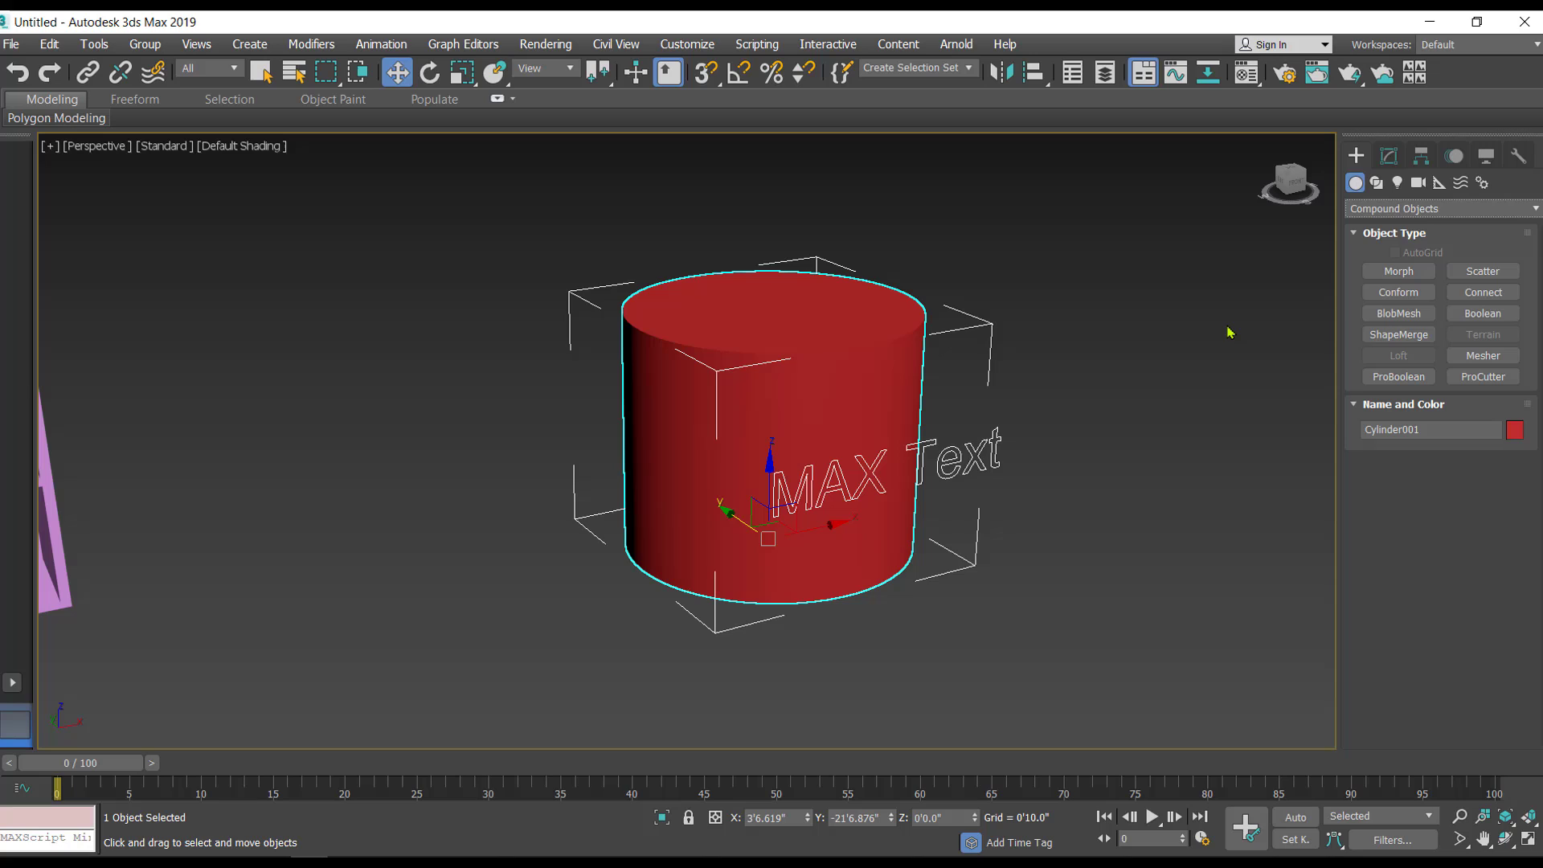
{"action": "left_click", "coordinate": [1394, 335]}
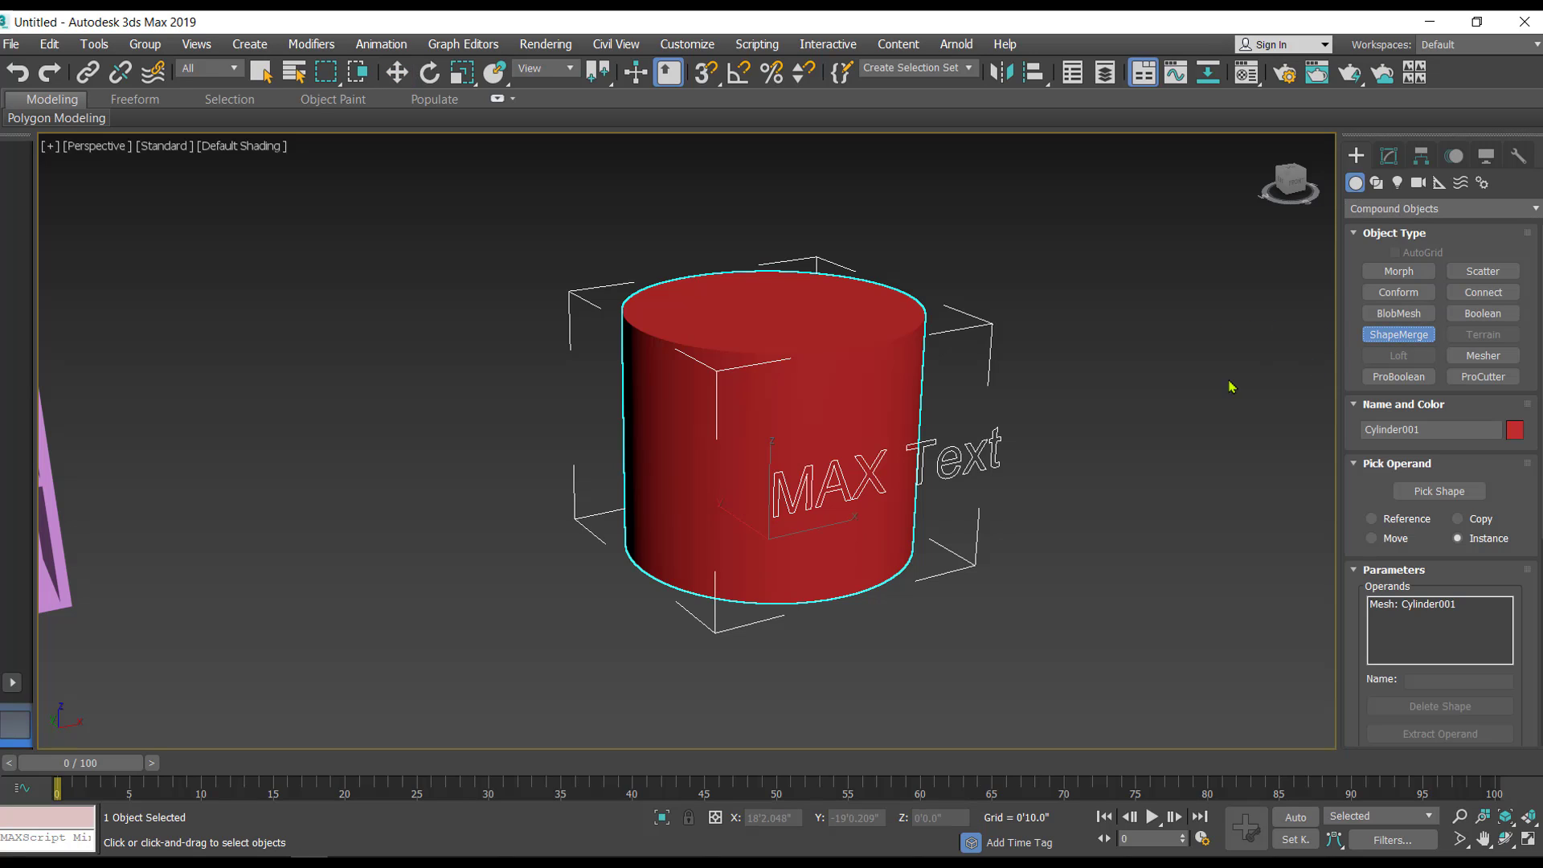
{"action": "left_click", "coordinate": [1450, 494]}
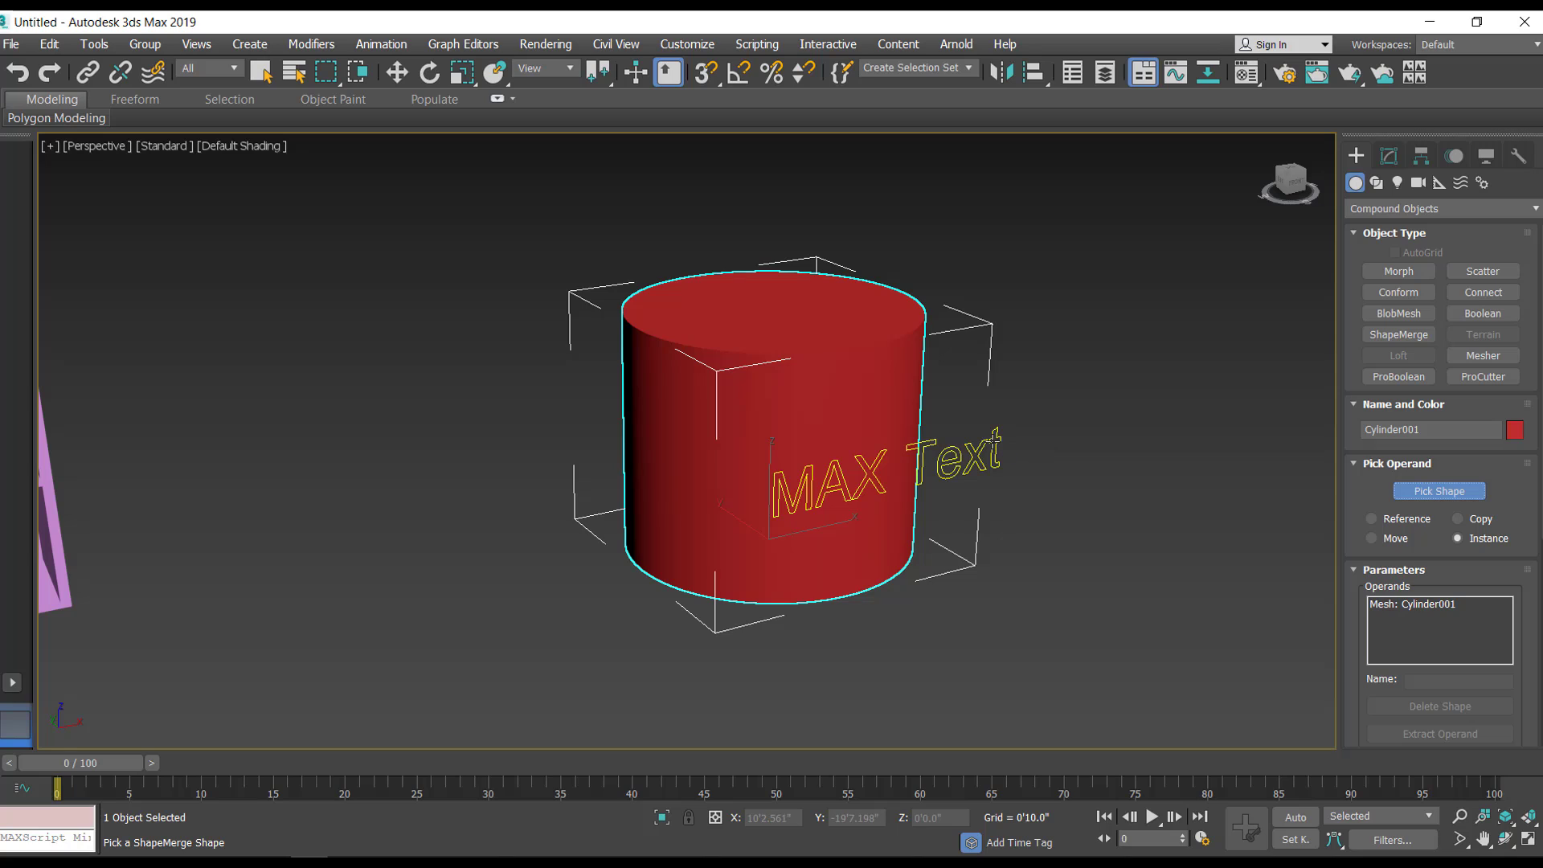
{"action": "left_click", "coordinate": [994, 436]}
{"action": "key", "text": "w"}
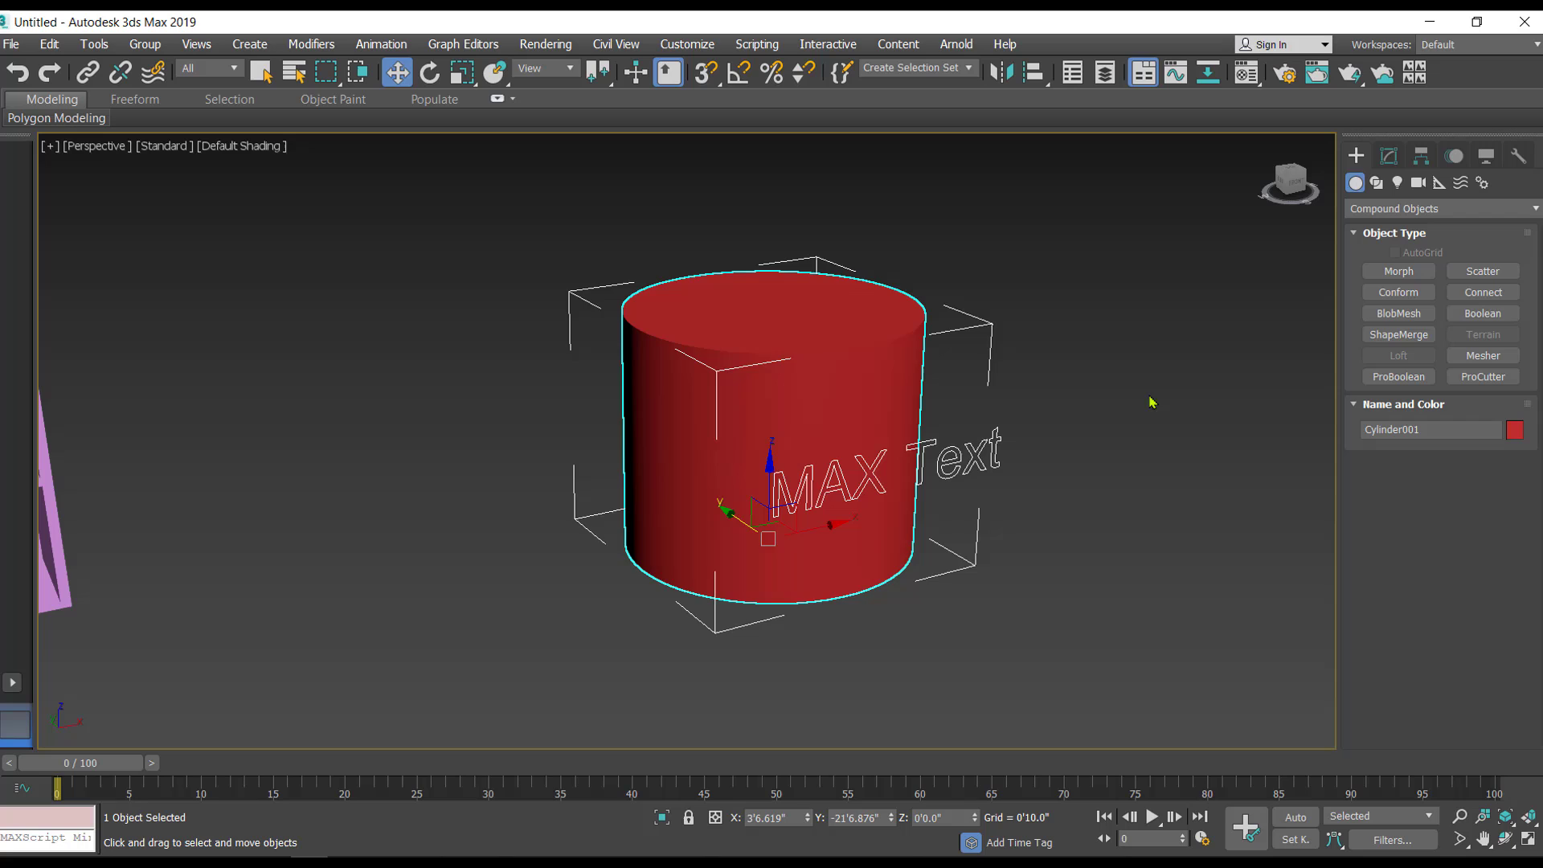
Move the merged cylinder left along X, away from the text spline.
{"action": "left_click", "coordinate": [1088, 410]}
{"action": "left_click", "coordinate": [867, 384]}
{"action": "left_click_drag", "start_coordinate": [727, 524], "coordinate": [630, 568]}
{"action": "middle_click_drag", "start_coordinate": [910, 359], "coordinate": [911, 335]}
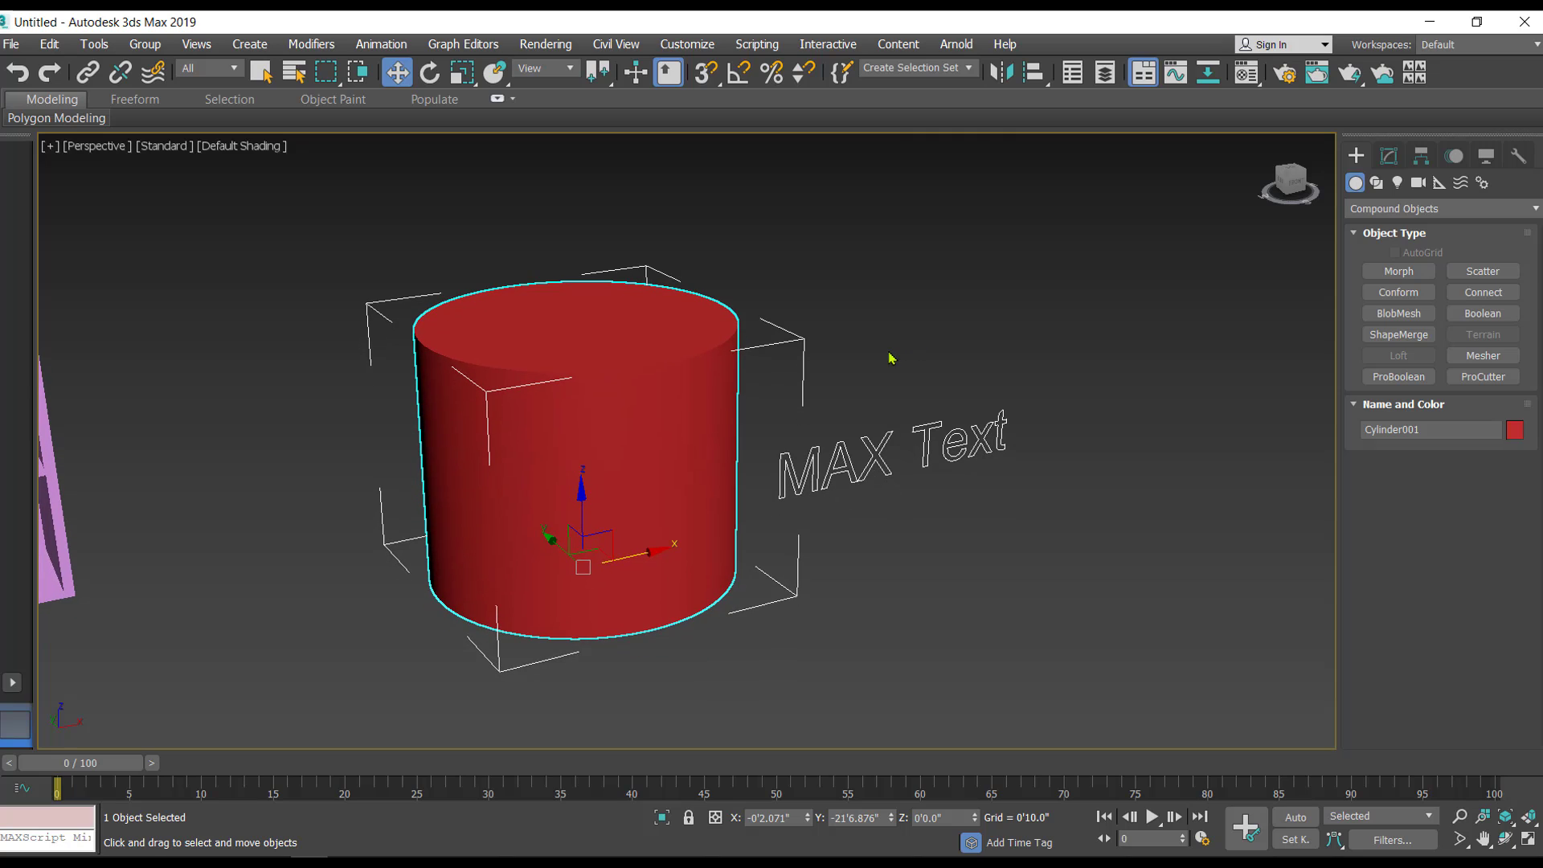
Add a Face Extrude modifier to the cylinder and raise its Amount to 3.47.
{"action": "left_click", "coordinate": [325, 48]}
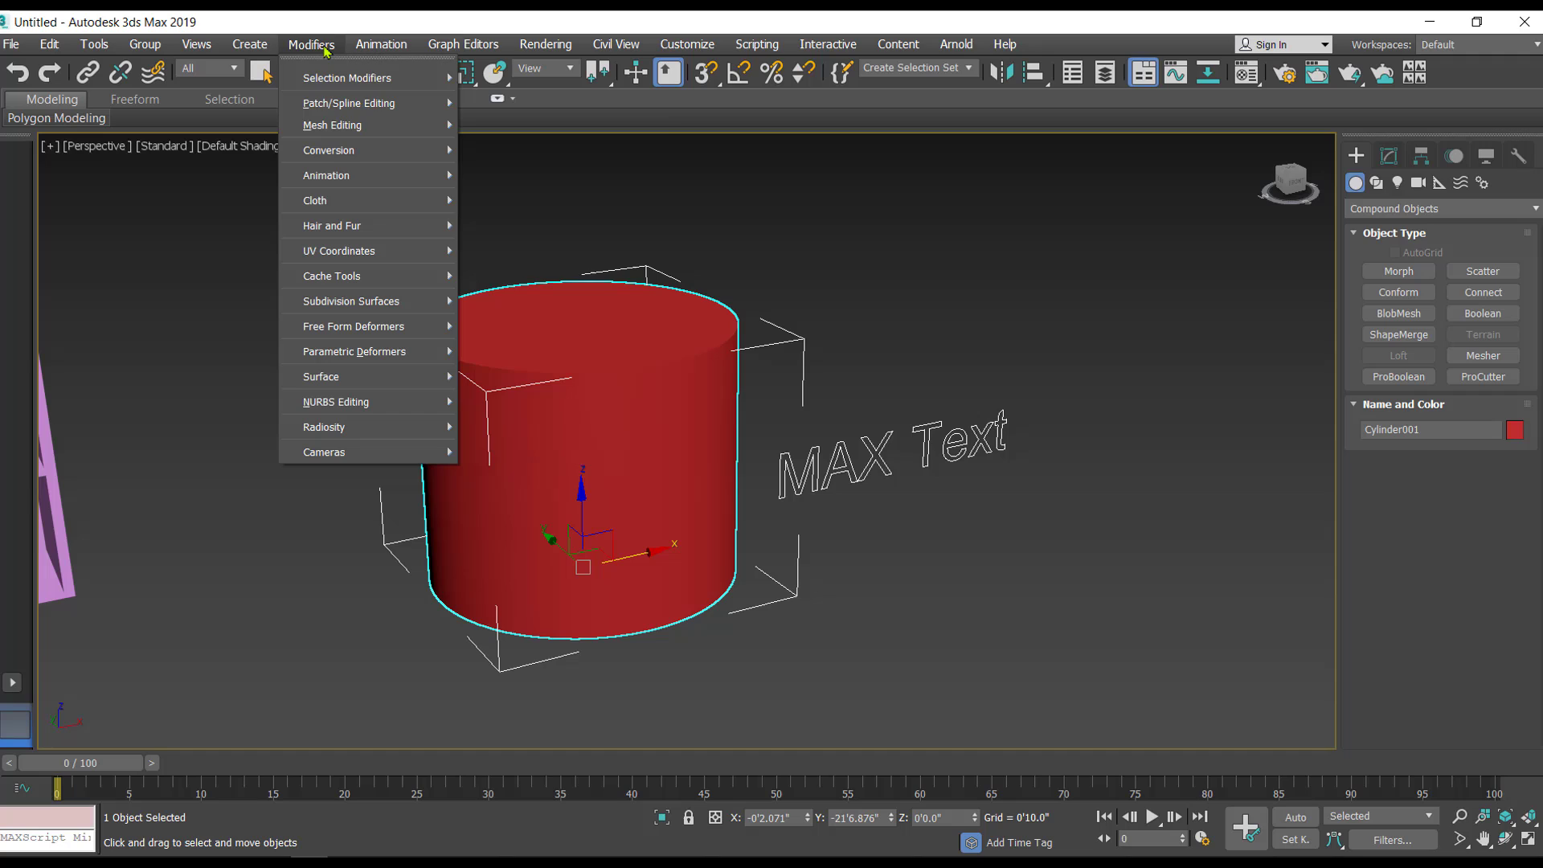
{"action": "mouse_move", "coordinate": [381, 131]}
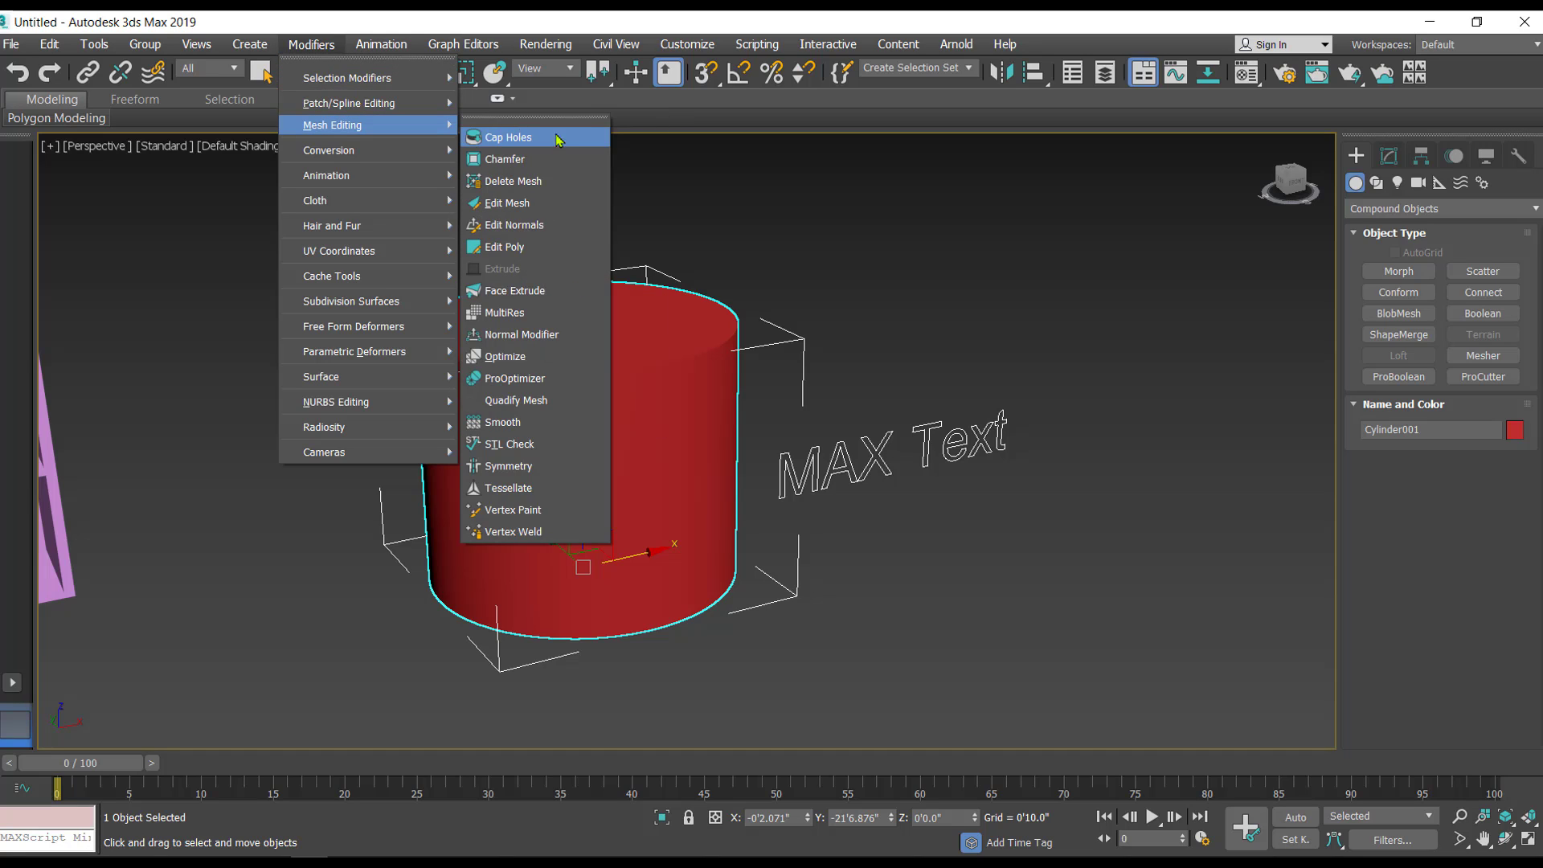
{"action": "left_click", "coordinate": [585, 299]}
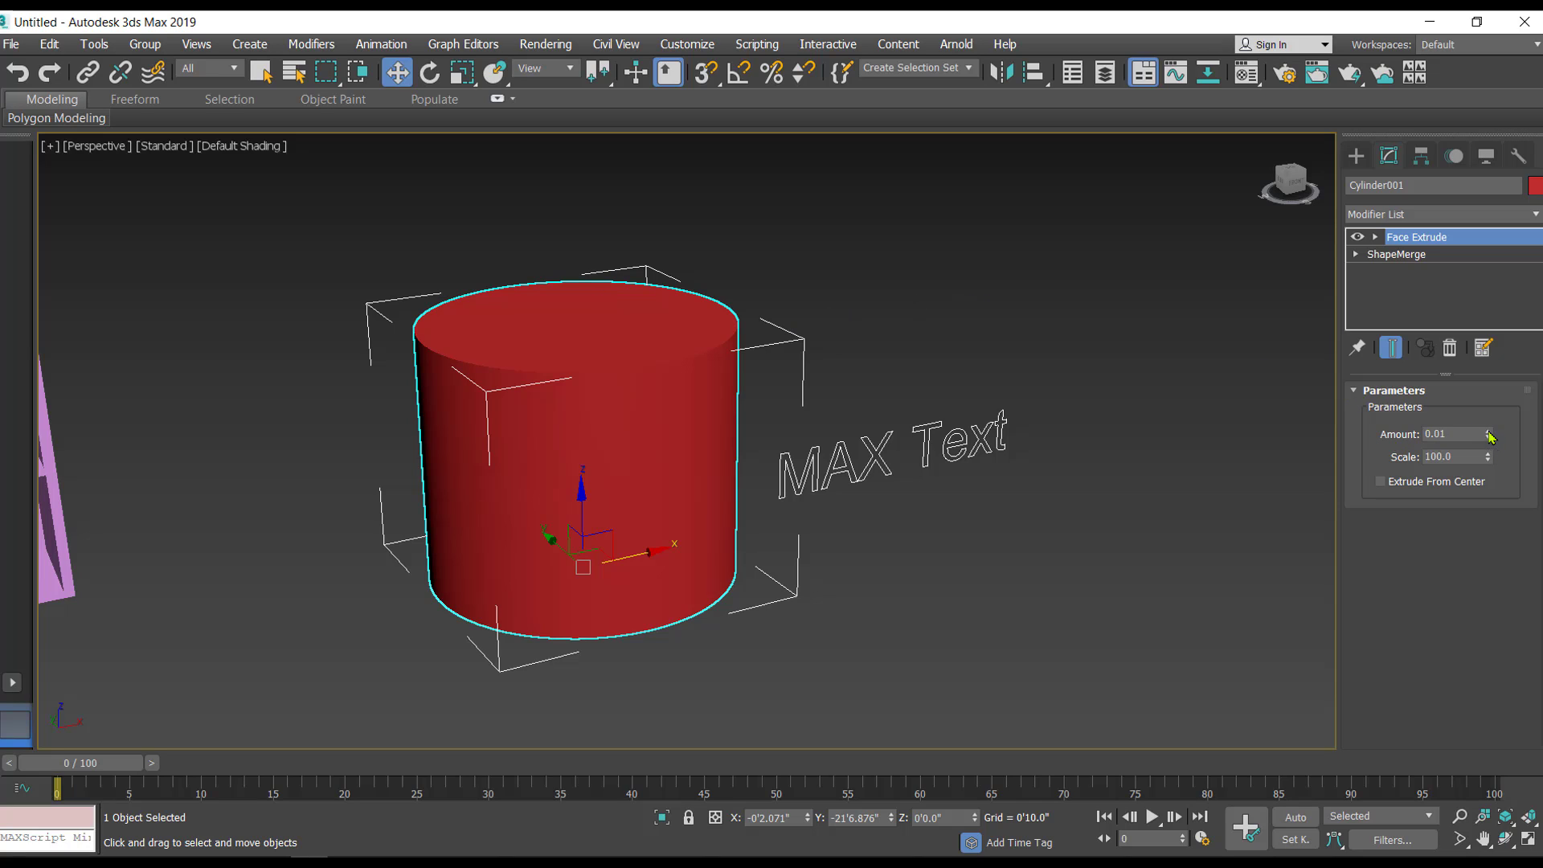
{"action": "left_click_drag", "start_coordinate": [1490, 436], "coordinate": [1462, 147]}
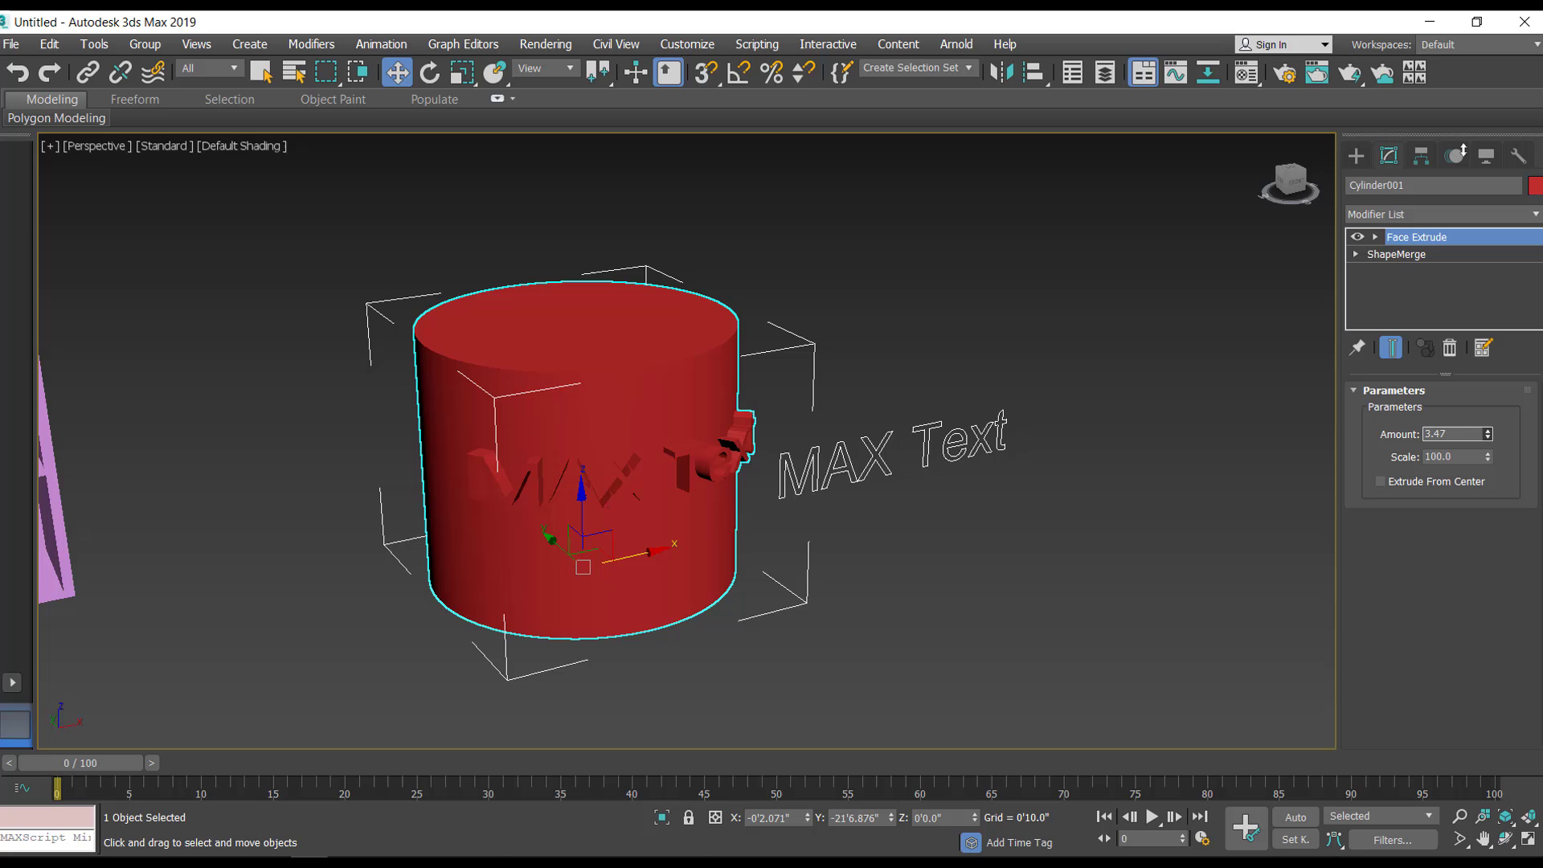
{"action": "mouse_move", "coordinate": [961, 573]}
{"action": "middle_mouse_down", "text": "alt"}
{"action": "mouse_move", "coordinate": [909, 582]}
{"action": "mouse_move", "coordinate": [914, 601]}
{"action": "mouse_move", "coordinate": [964, 570]}
{"action": "middle_mouse_up", "text": "alt"}
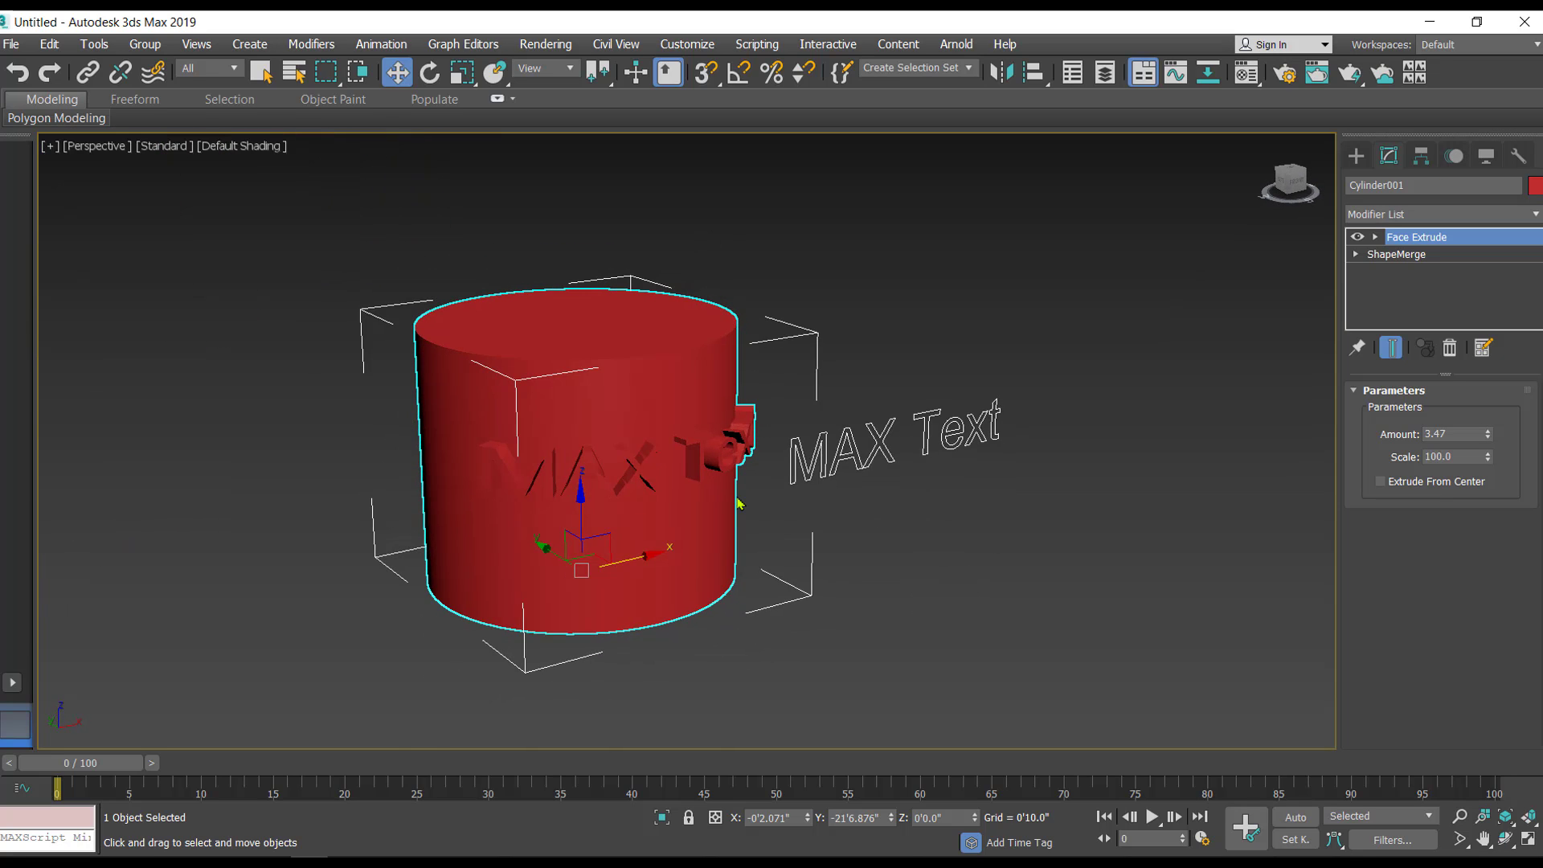
{"action": "scroll", "coordinate": [737, 453], "scroll_direction": "up", "scroll_amount": 3}
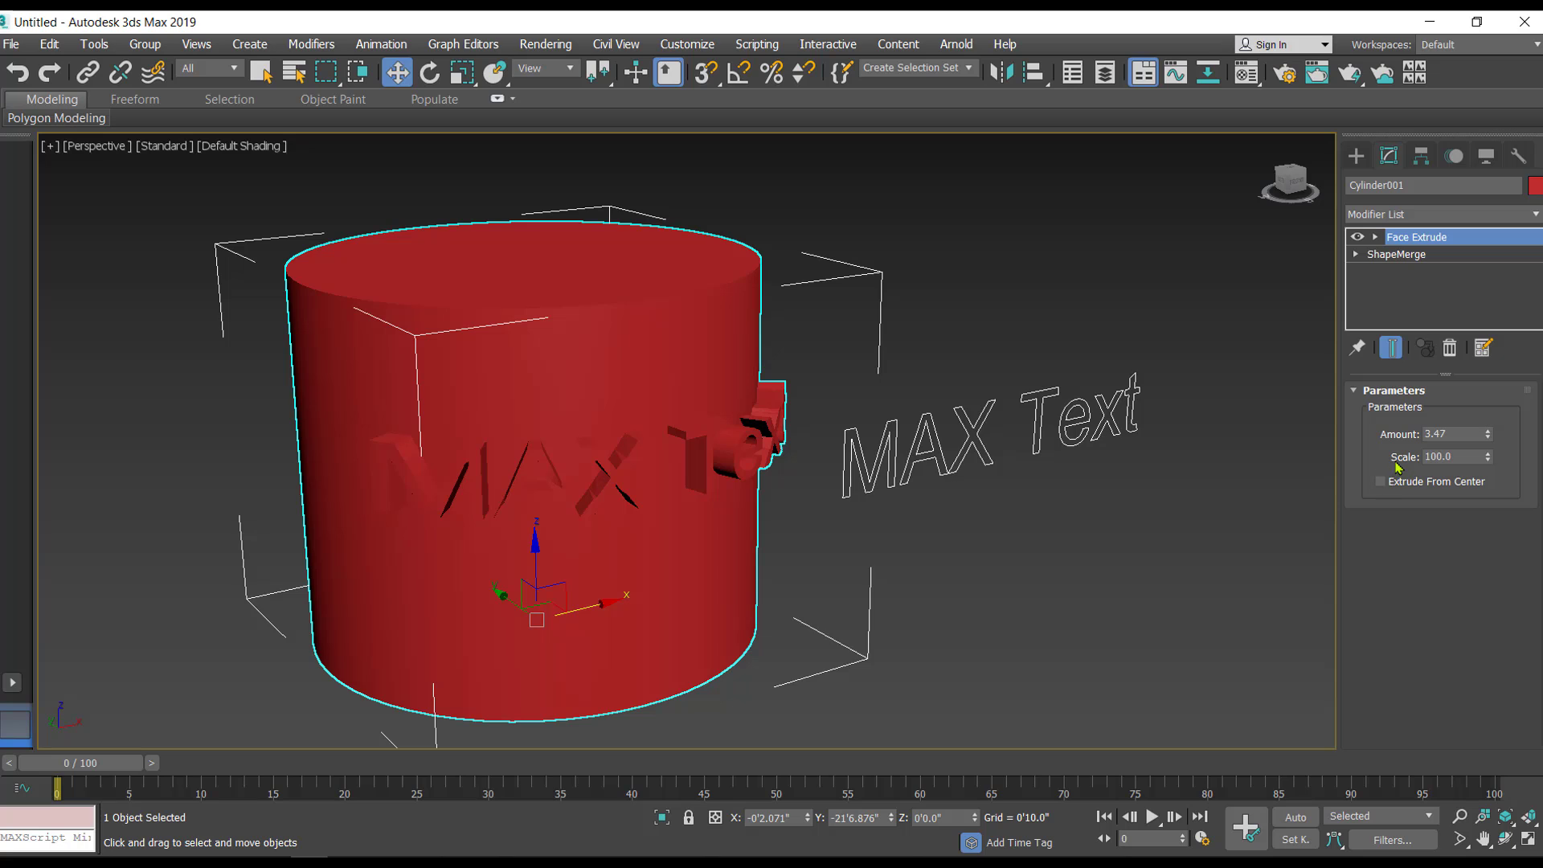
{"action": "middle_click_drag", "start_coordinate": [1101, 539], "coordinate": [1114, 543], "text": "alt"}
{"action": "scroll", "coordinate": [501, 486], "scroll_direction": "up", "scroll_amount": 2}
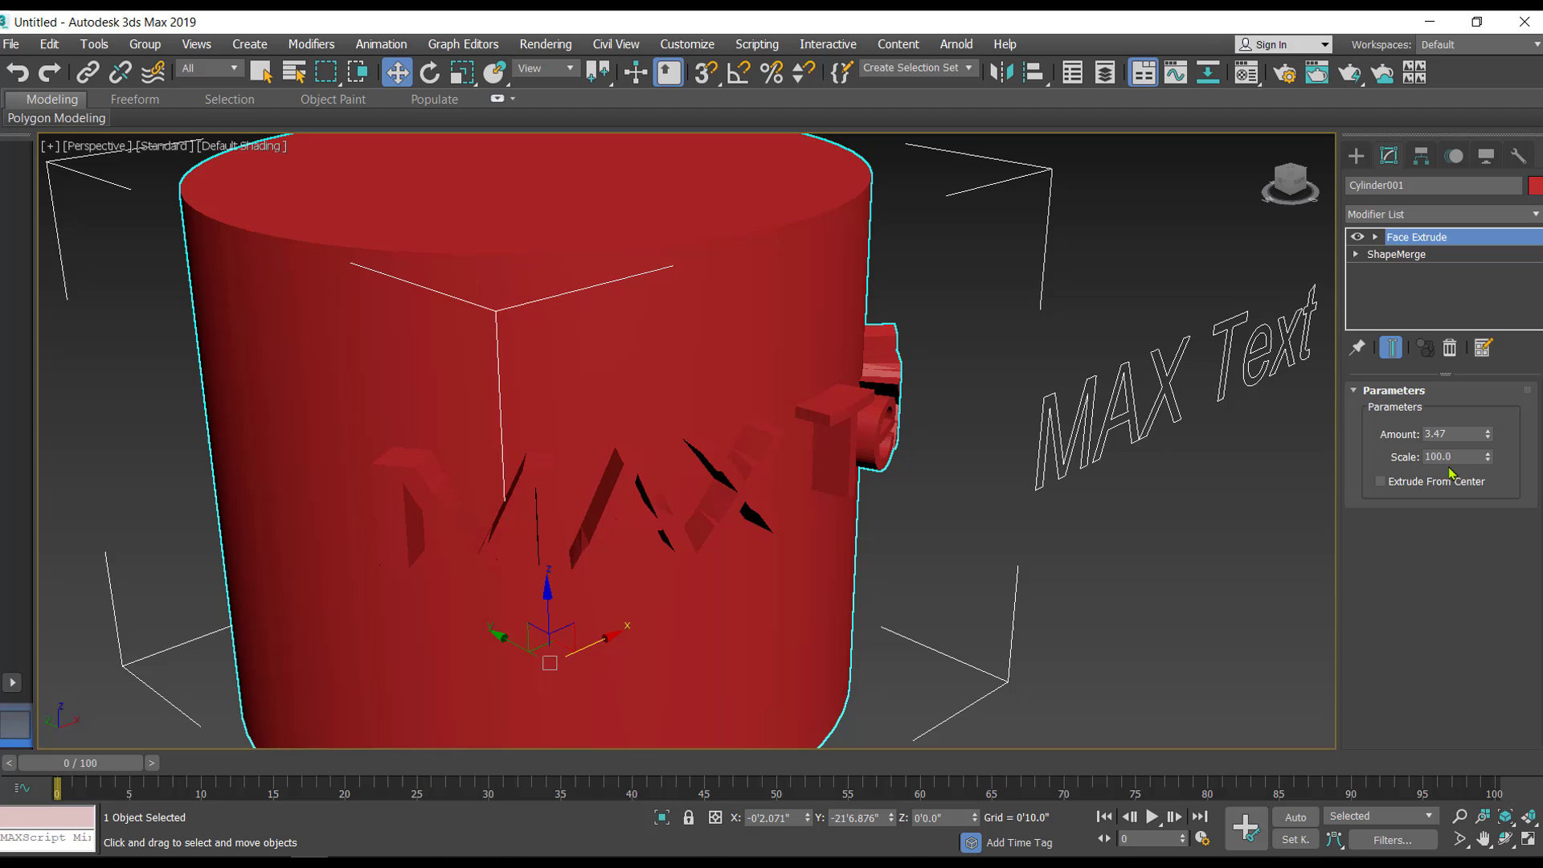
Set the Face Extrude Scale to 78 and settle the Amount at 0.983.
{"action": "left_click_drag", "start_coordinate": [1488, 459], "coordinate": [1489, 473]}
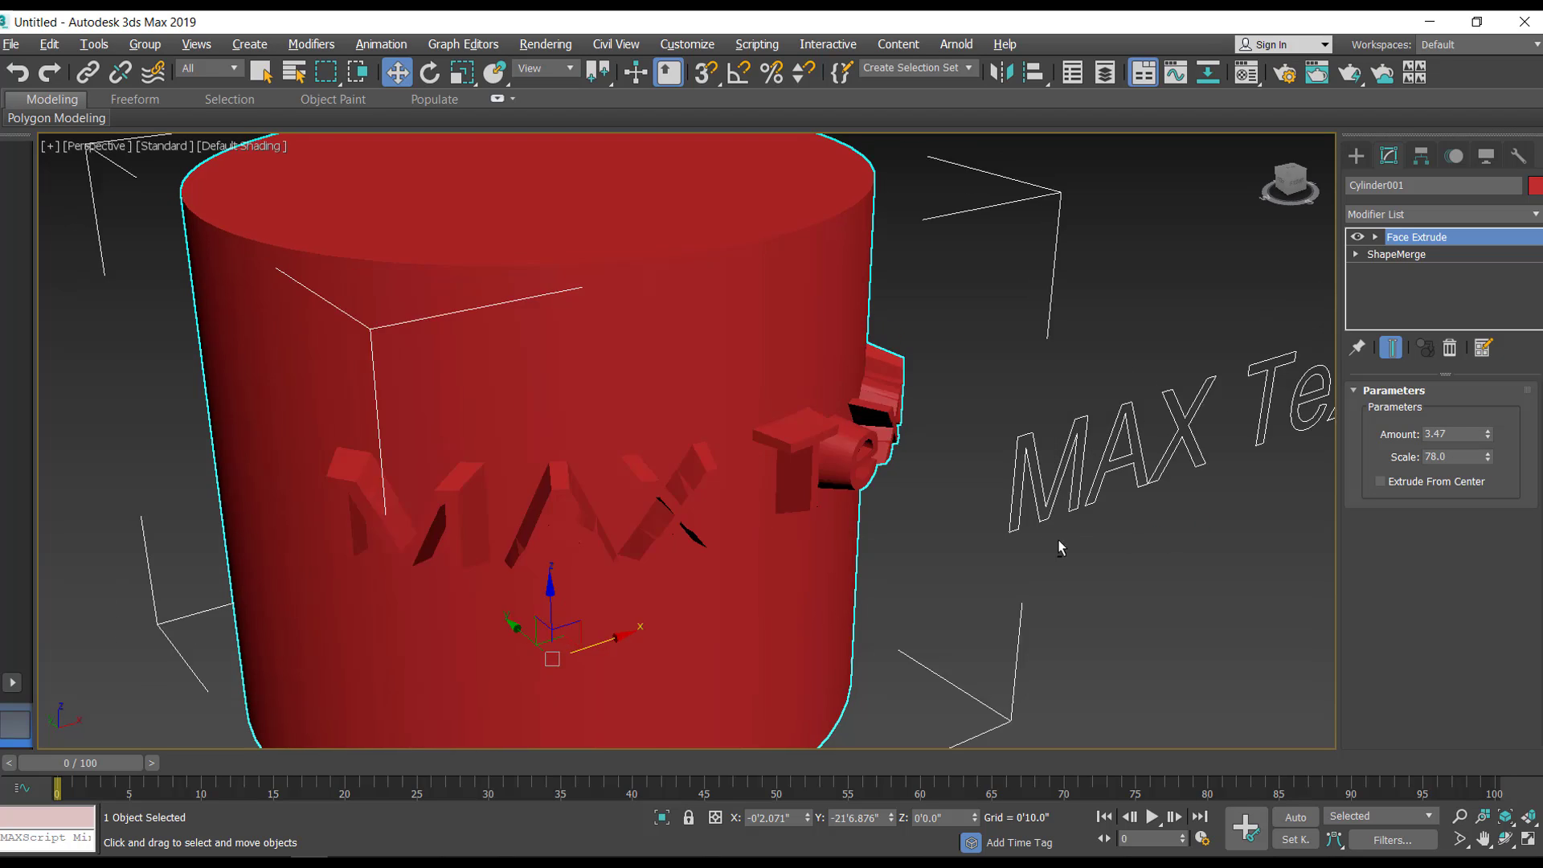
{"action": "middle_click_drag", "start_coordinate": [988, 522], "coordinate": [1149, 526], "text": "alt"}
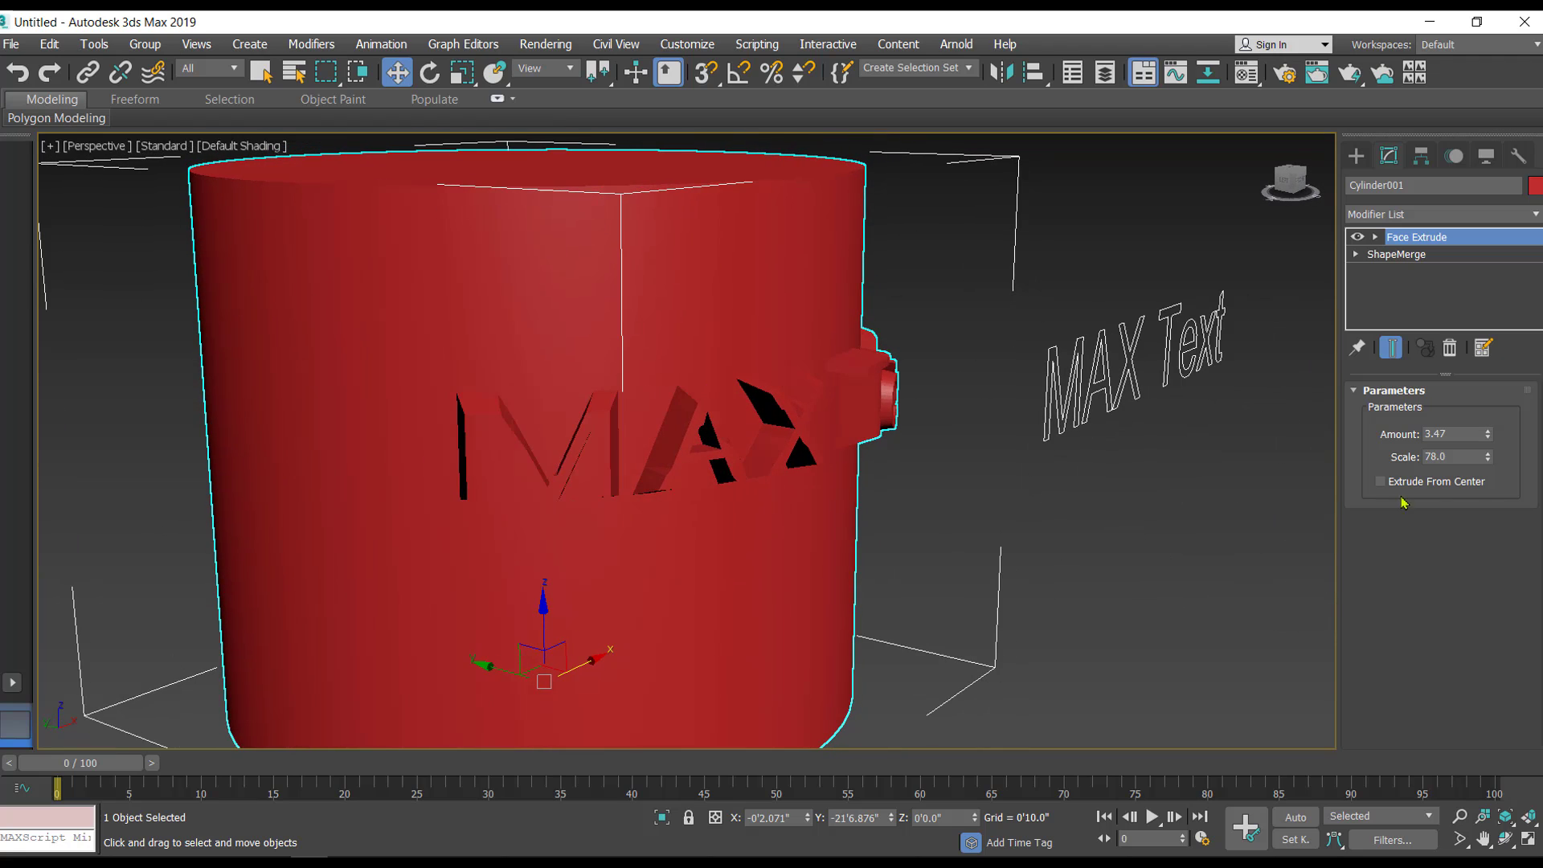
{"action": "left_click_drag", "start_coordinate": [1491, 438], "coordinate": [1488, 543]}
{"action": "mouse_move", "coordinate": [1068, 598]}
{"action": "middle_mouse_down", "text": "alt"}
{"action": "mouse_move", "coordinate": [1105, 600]}
{"action": "mouse_move", "coordinate": [1086, 601]}
{"action": "middle_mouse_up", "text": "alt"}
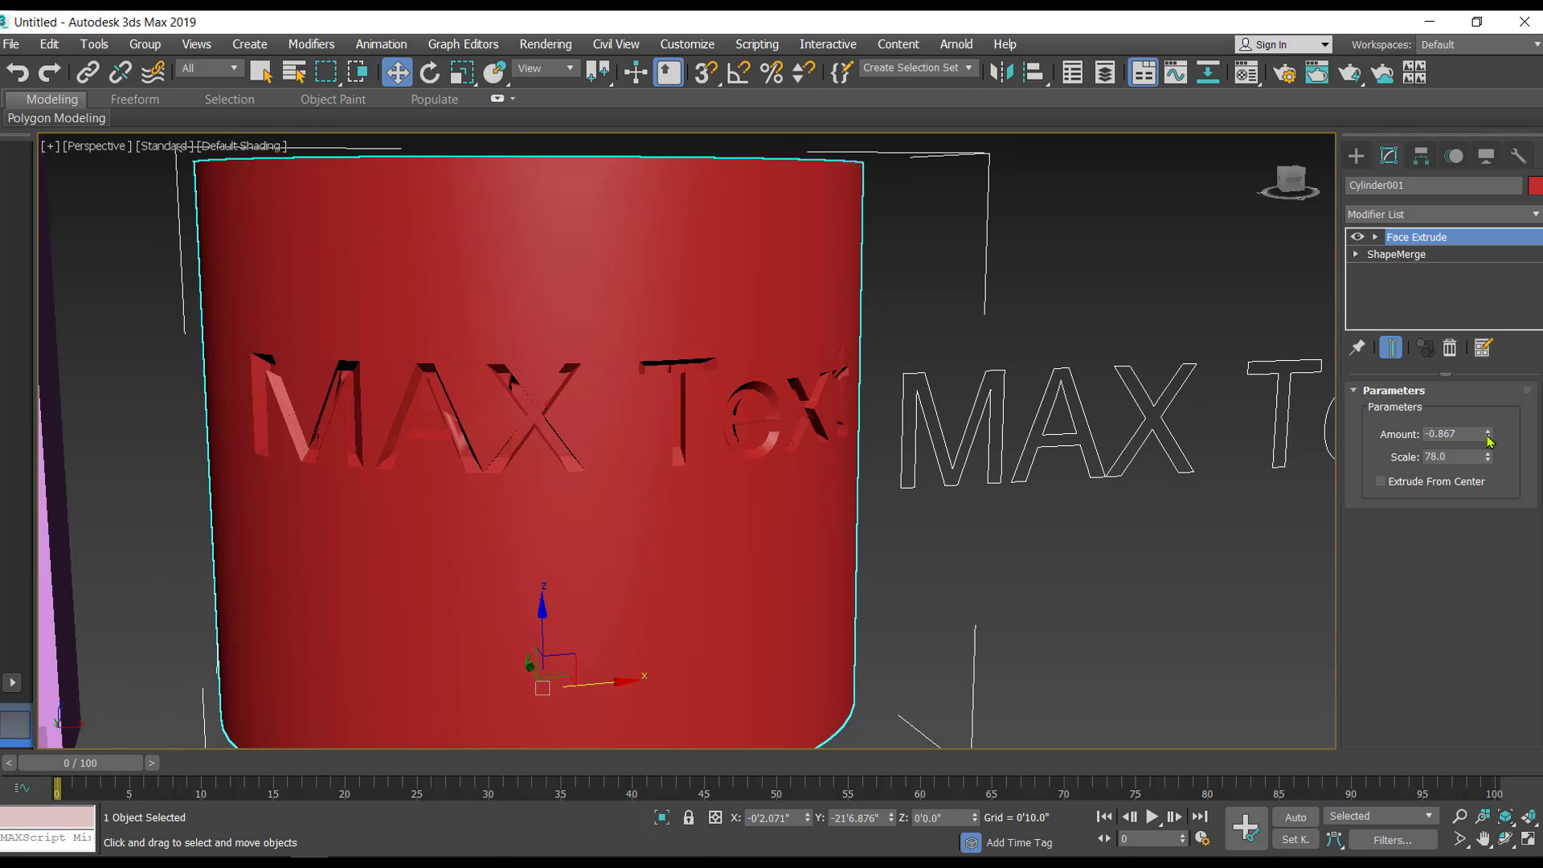
{"action": "left_click_drag", "start_coordinate": [1490, 441], "coordinate": [1490, 285]}
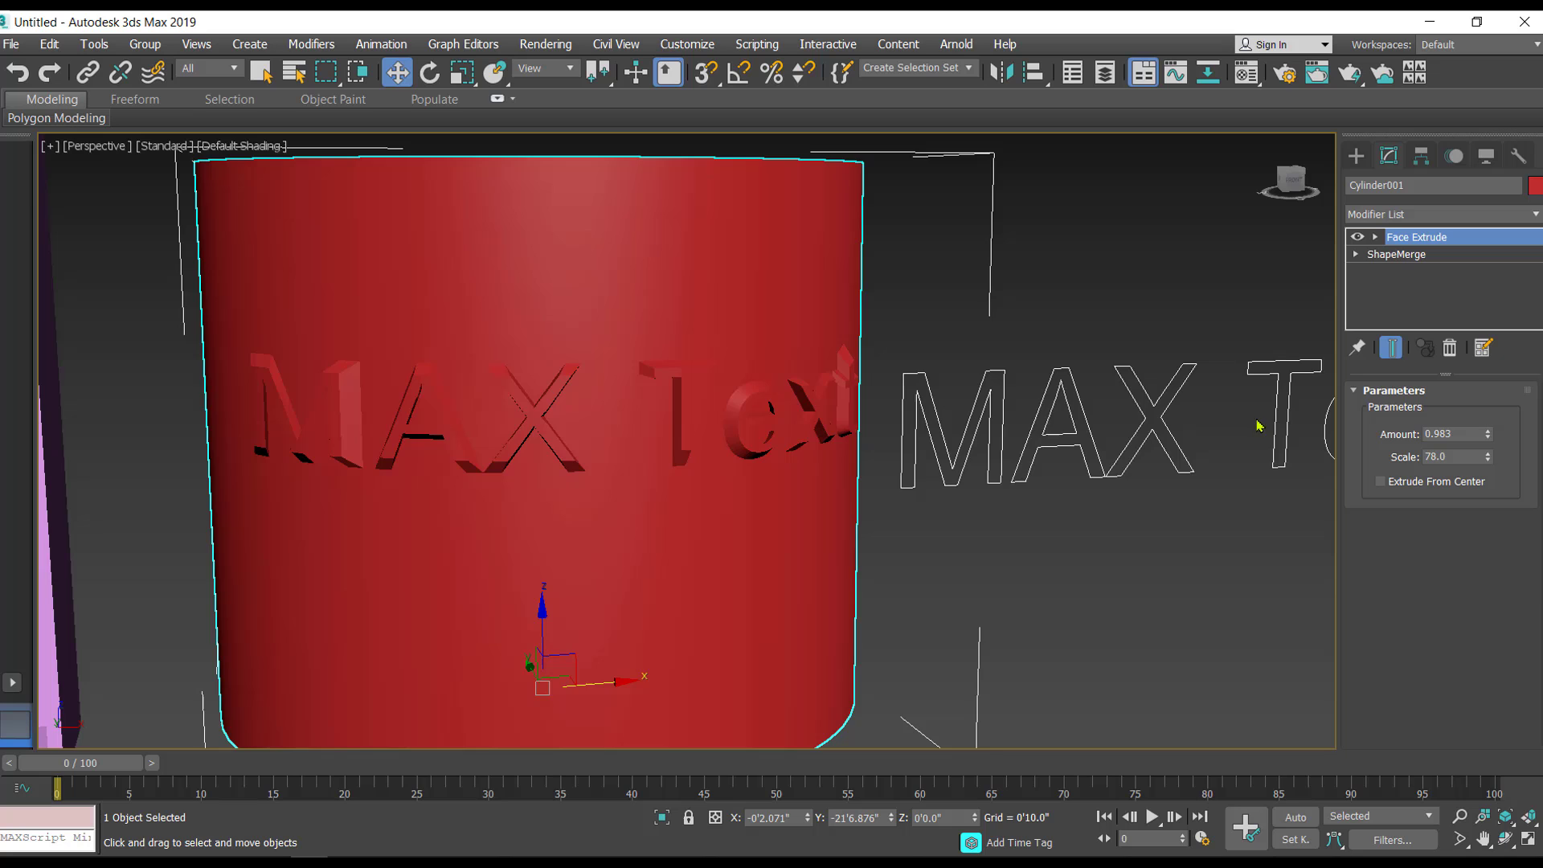
{"action": "middle_click_drag", "start_coordinate": [1119, 563], "coordinate": [1132, 596], "text": "alt"}
{"action": "scroll", "coordinate": [1140, 570], "scroll_direction": "down", "scroll_amount": 5}
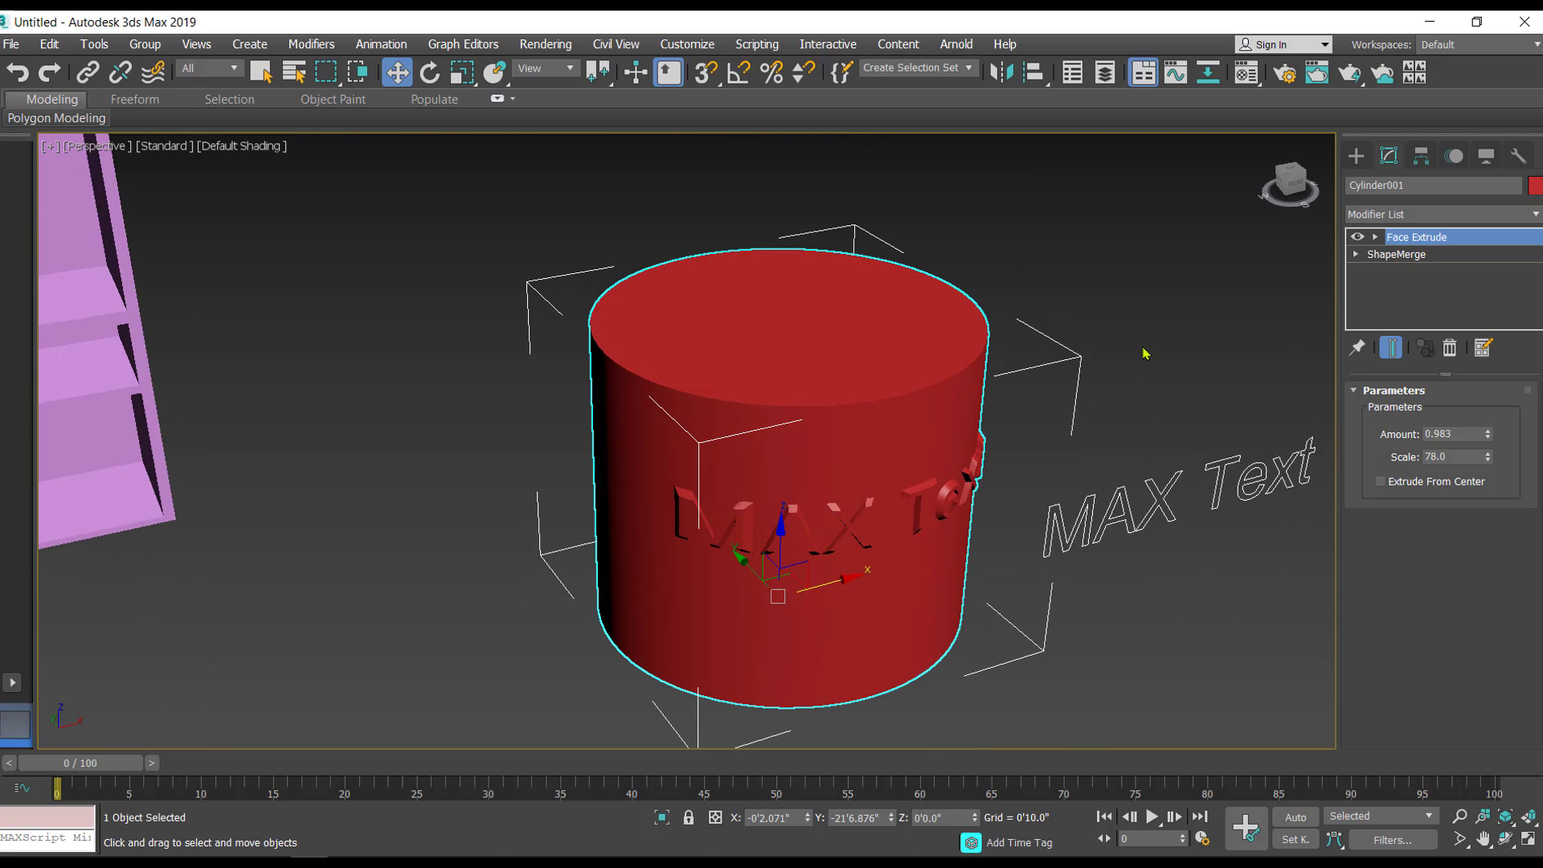
Select the MAX Text shape and show its parameters in the Modify panel.
{"action": "middle_click_drag", "start_coordinate": [1179, 355], "coordinate": [1034, 330]}
{"action": "left_click", "coordinate": [1356, 155]}
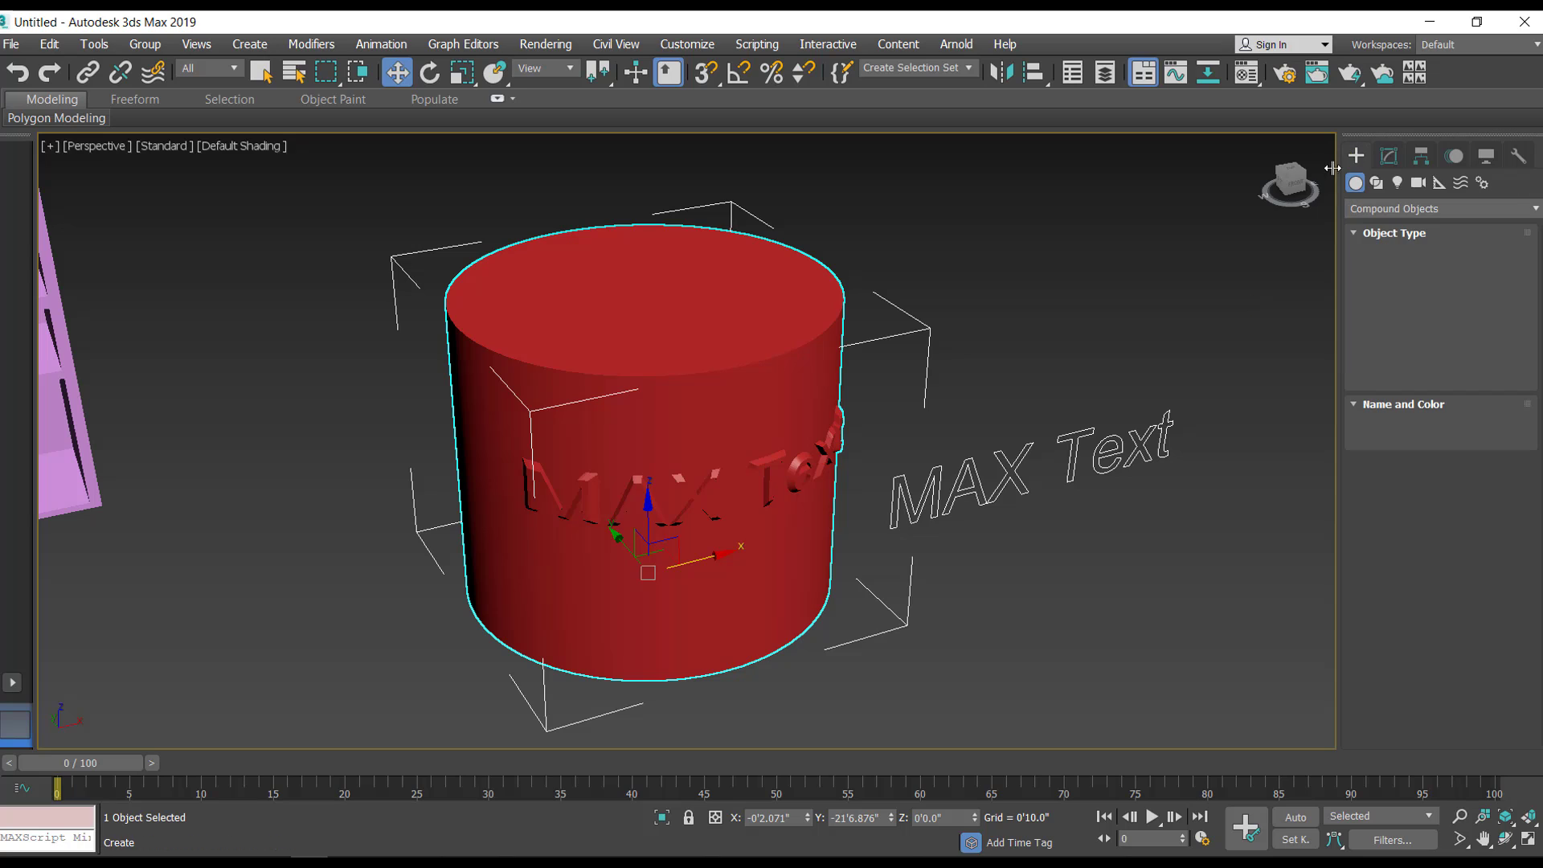
{"action": "left_click", "coordinate": [1081, 365]}
{"action": "left_click", "coordinate": [1078, 436]}
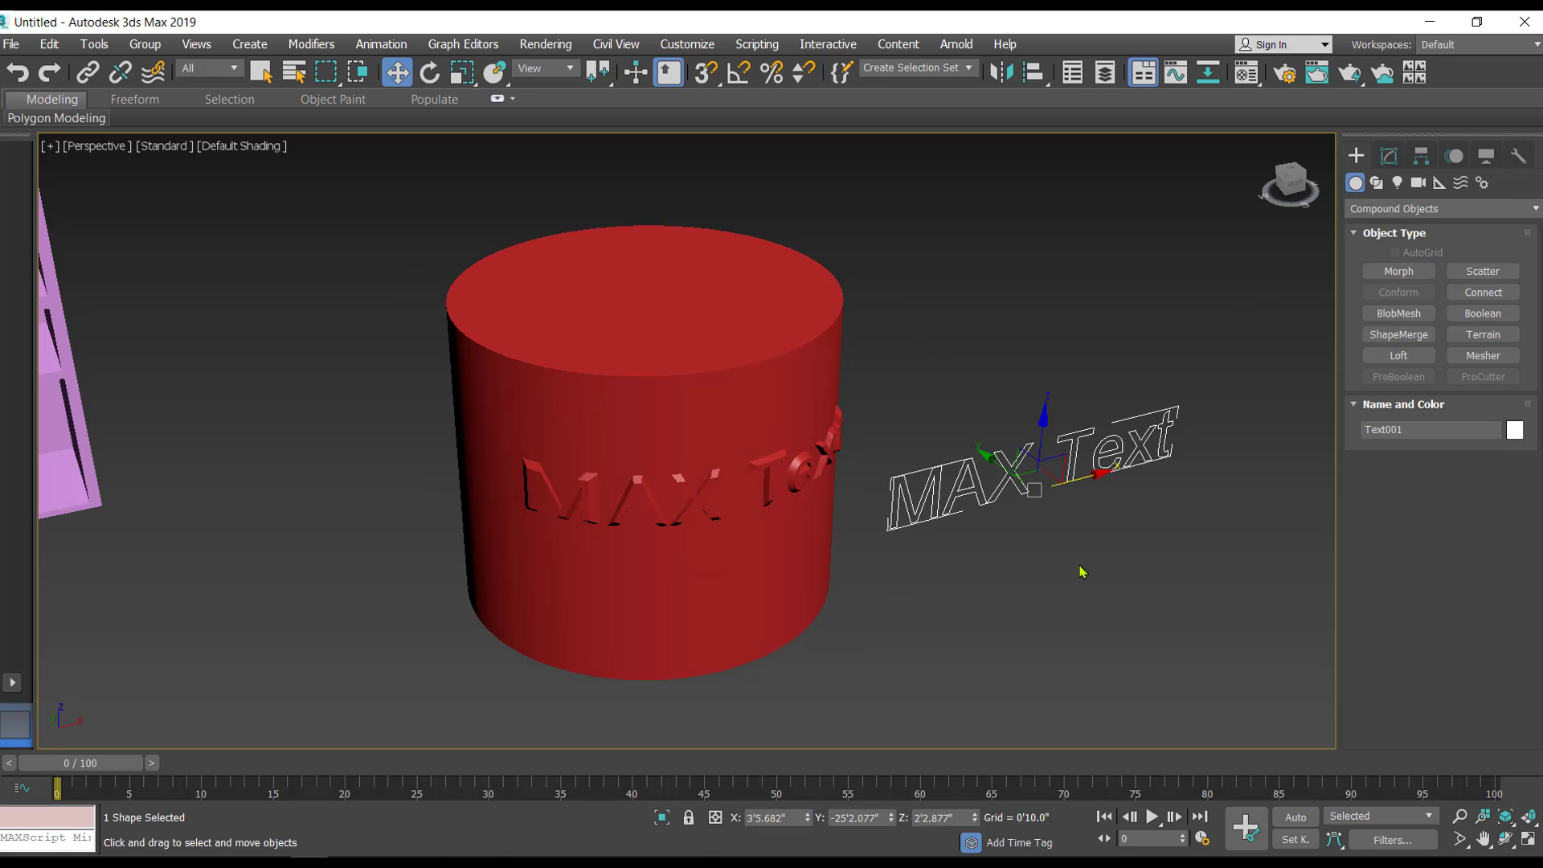
{"action": "middle_click_drag", "start_coordinate": [1081, 572], "coordinate": [1006, 571]}
{"action": "middle_click_drag", "start_coordinate": [617, 547], "coordinate": [568, 543]}
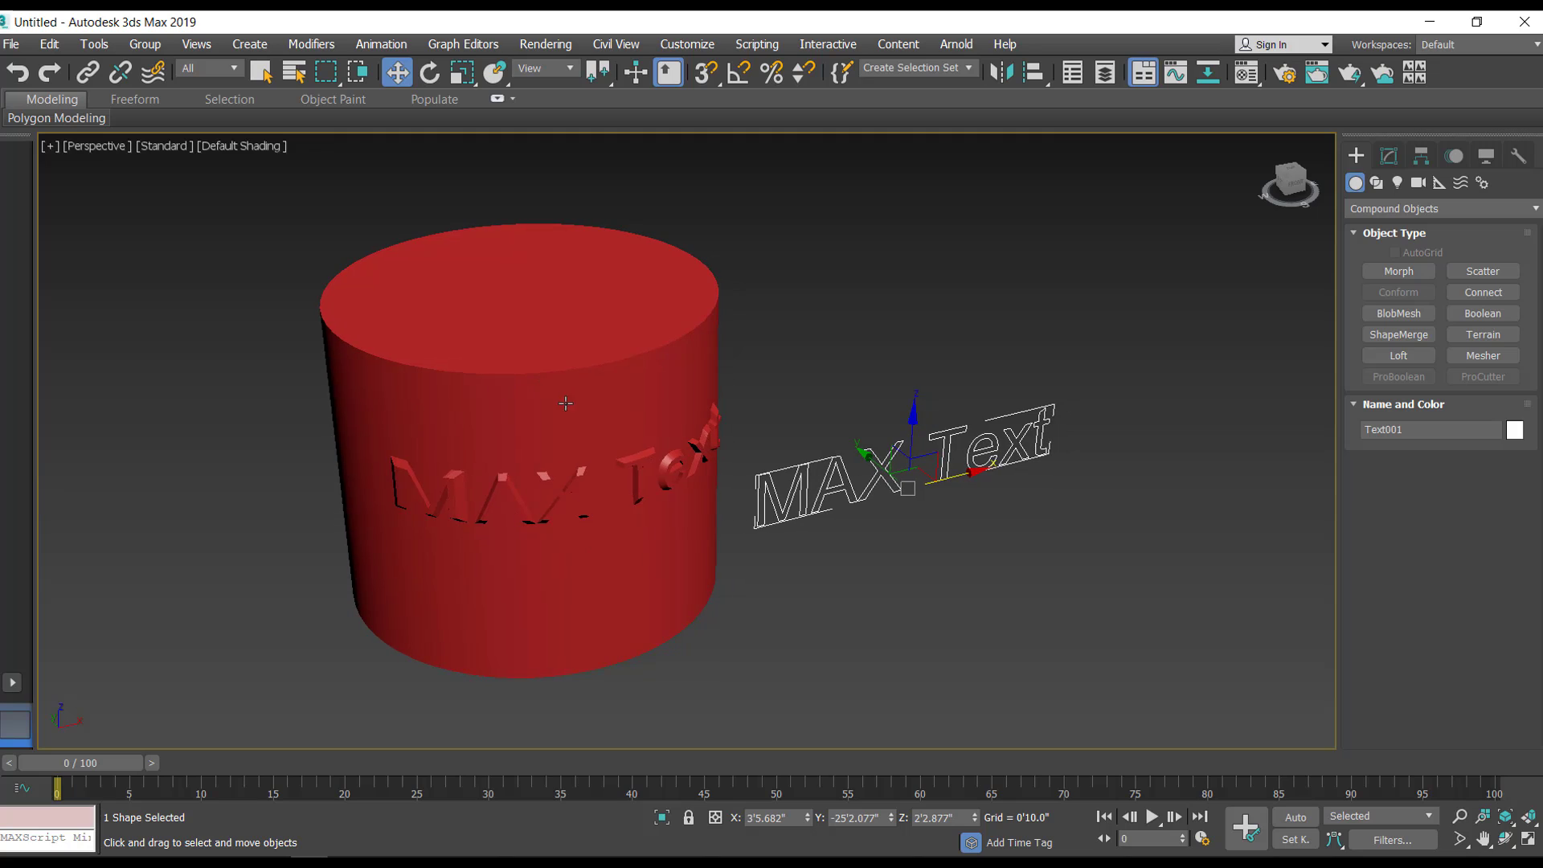
{"action": "left_click", "coordinate": [1390, 156]}
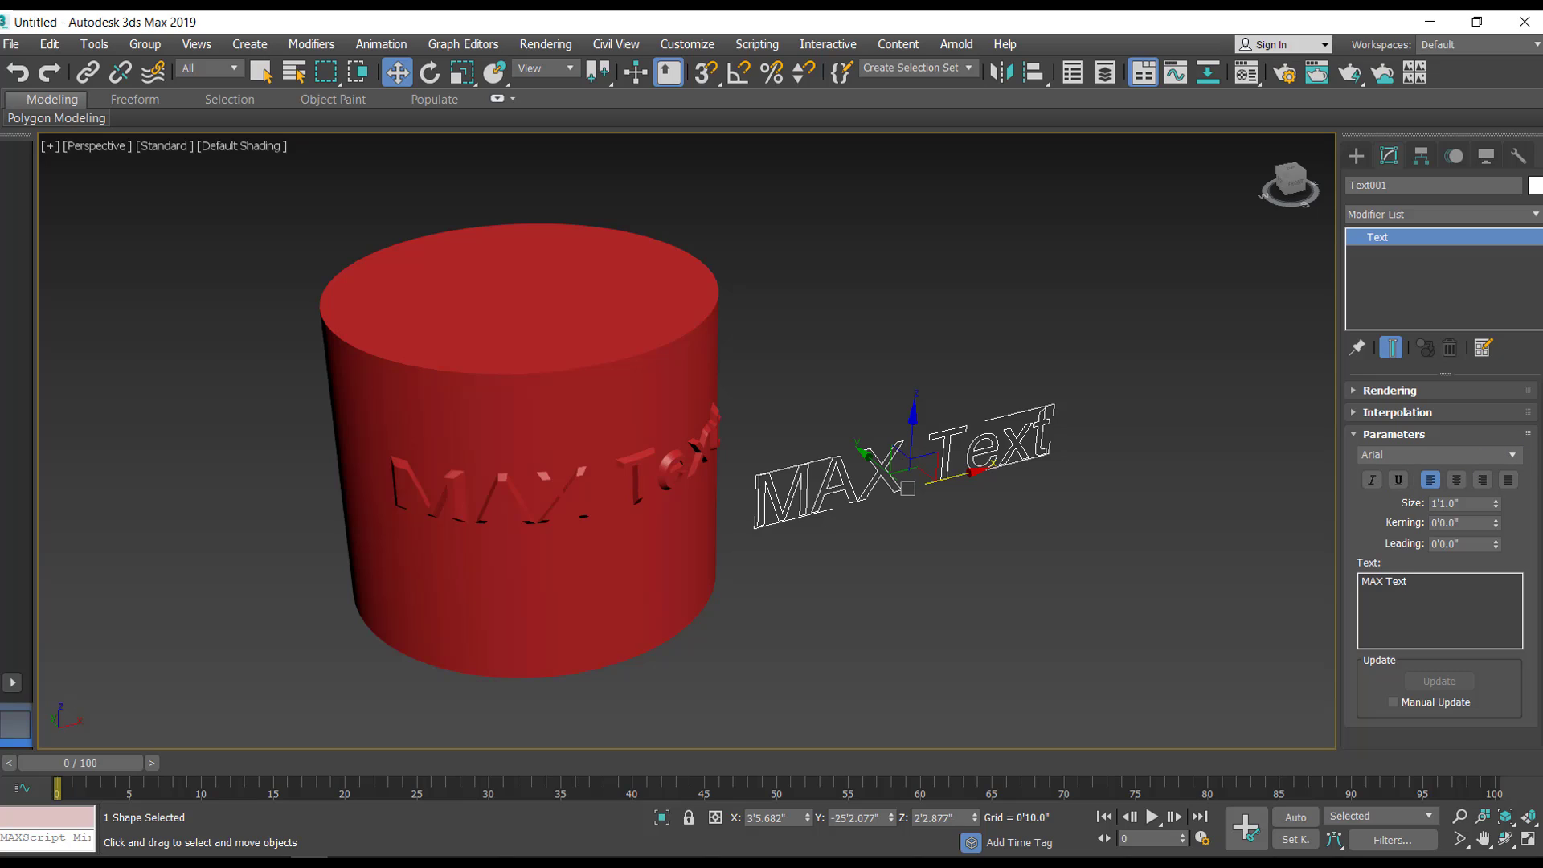
Change the text font to Arilon and inspect the updated lettering on the cylinder.
{"action": "left_click", "coordinate": [1512, 455]}
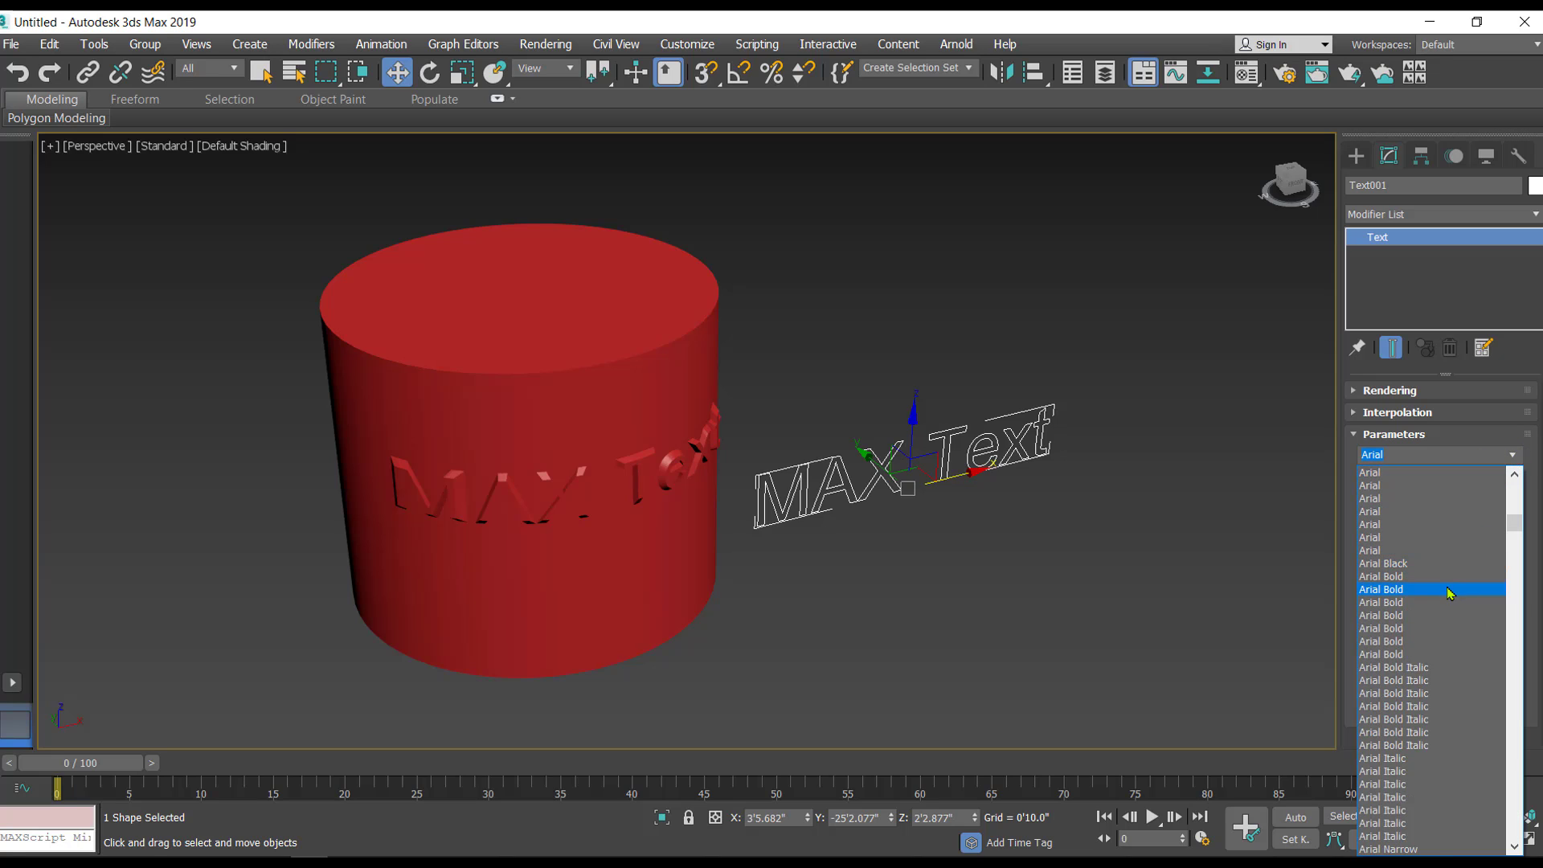
{"action": "scroll", "coordinate": [1446, 603], "scroll_direction": "down", "scroll_amount": 2}
{"action": "scroll", "coordinate": [1451, 625], "scroll_direction": "down", "scroll_amount": 2}
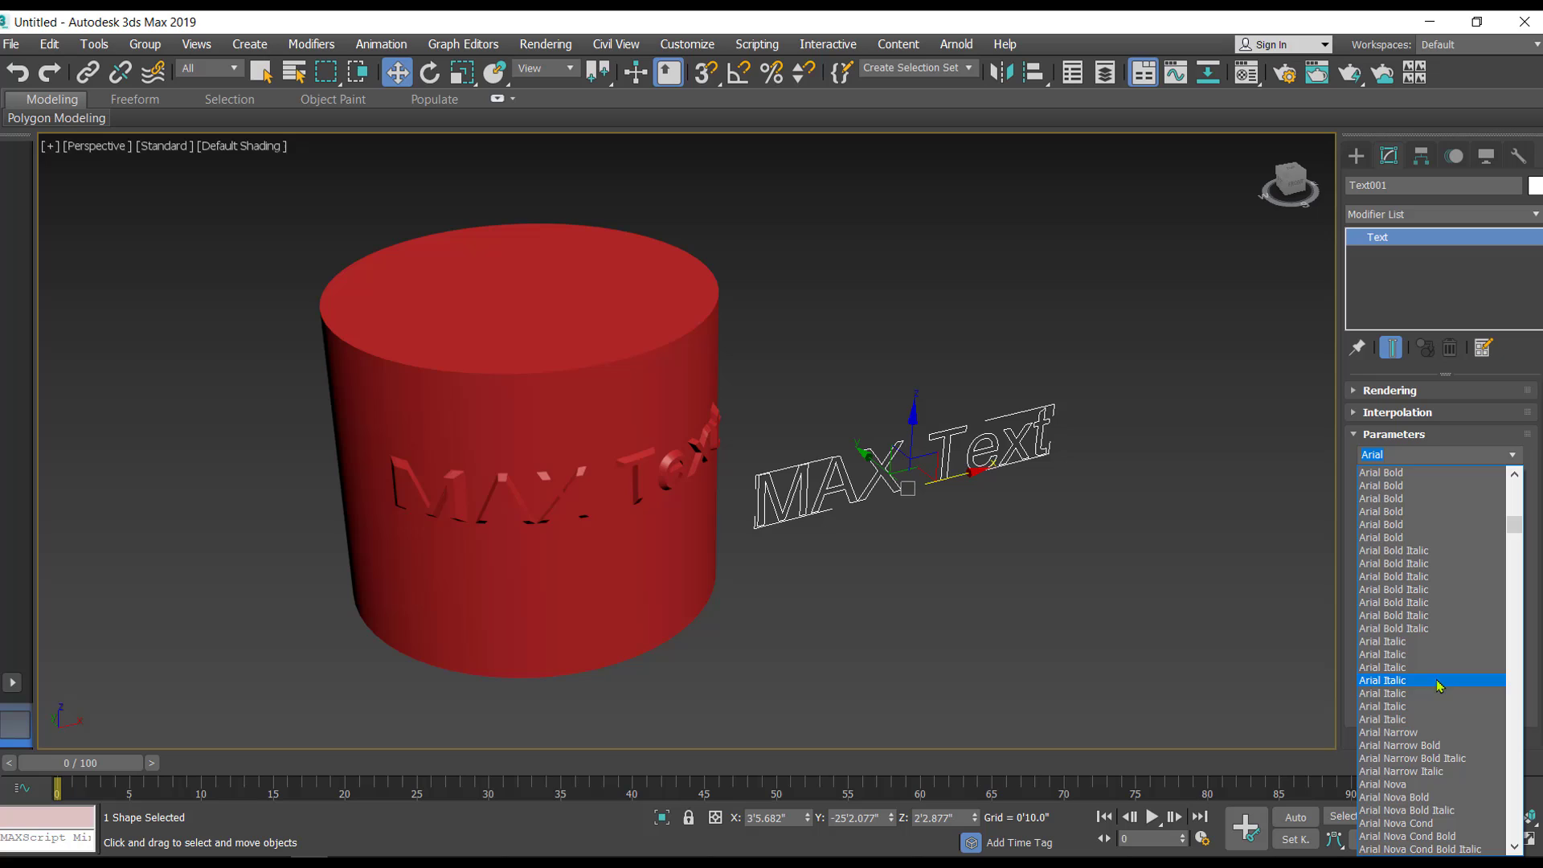
{"action": "scroll", "coordinate": [1431, 712], "scroll_direction": "down", "scroll_amount": 4}
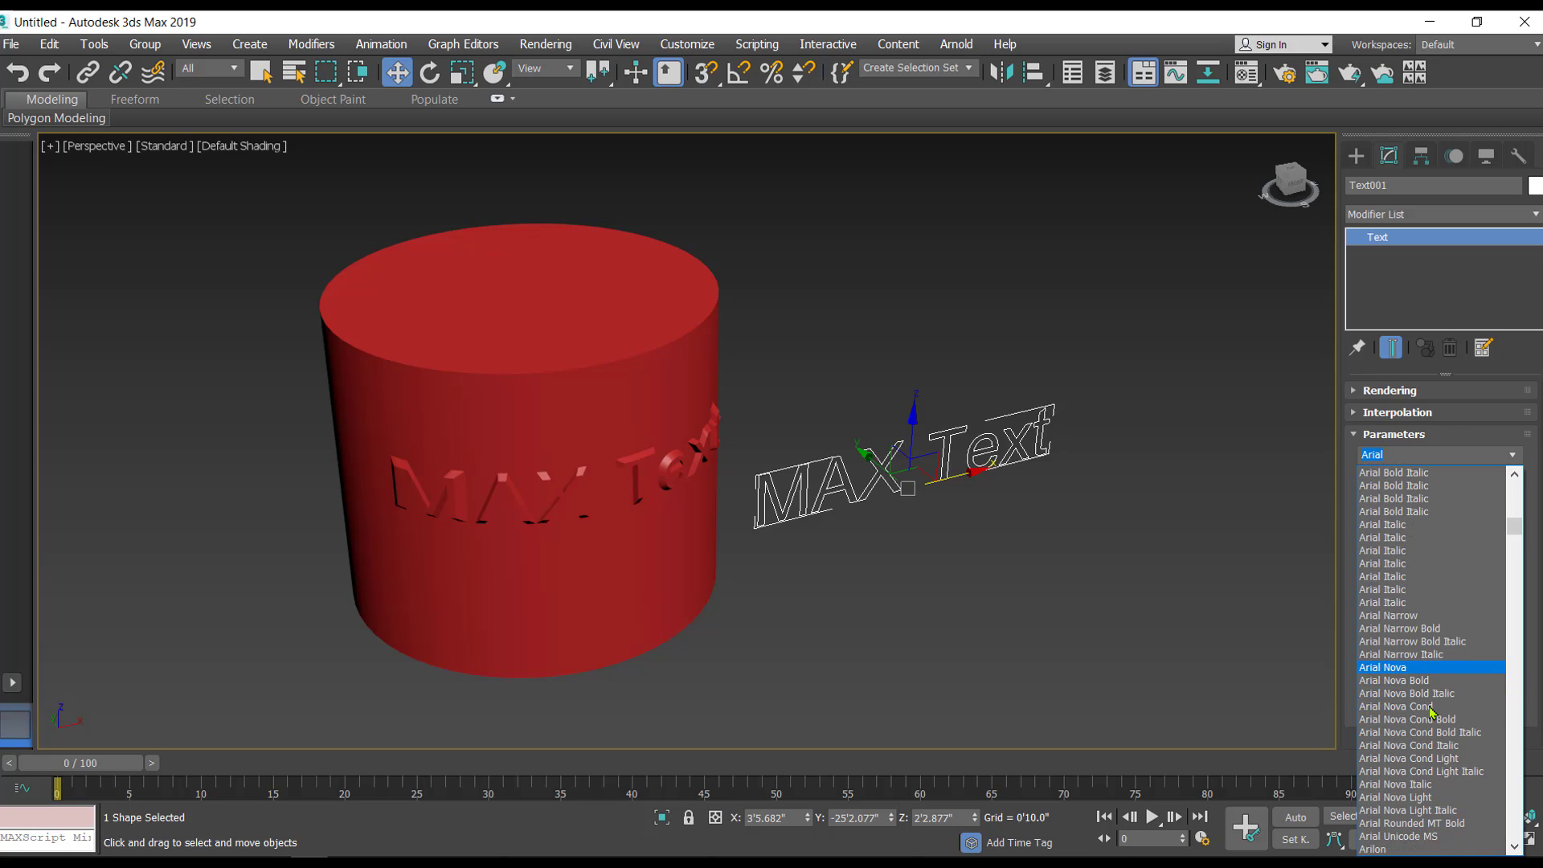
{"action": "scroll", "coordinate": [1432, 712], "scroll_direction": "down", "scroll_amount": 3}
{"action": "left_click", "coordinate": [1390, 781]}
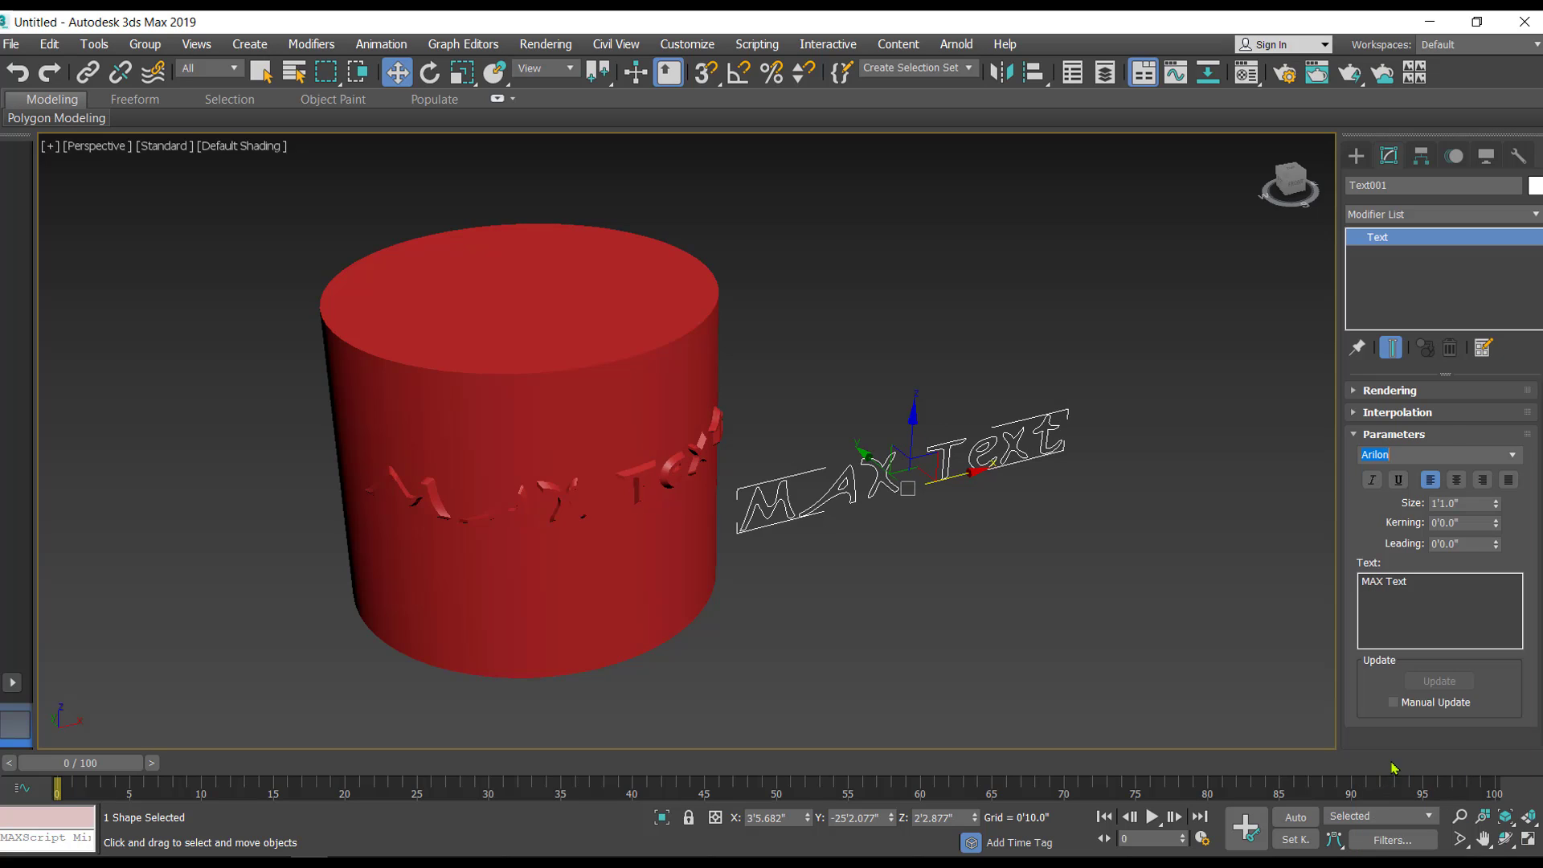
{"action": "middle_click_drag", "start_coordinate": [908, 623], "coordinate": [836, 590], "text": "alt"}
{"action": "scroll", "coordinate": [534, 476], "scroll_direction": "up", "scroll_amount": 5}
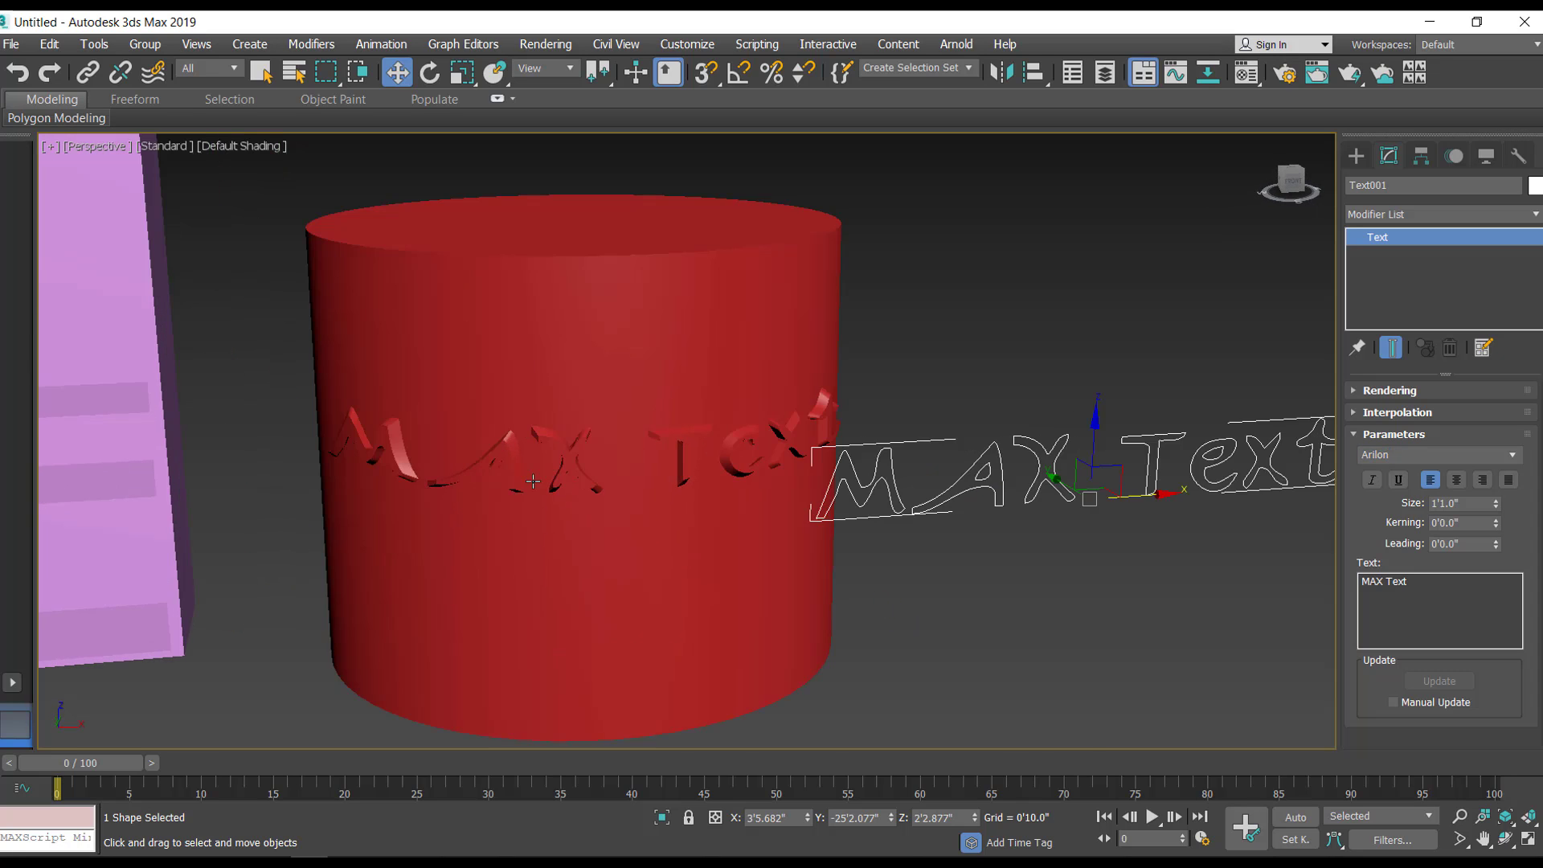
{"action": "scroll", "coordinate": [582, 477], "scroll_direction": "down", "scroll_amount": 2}
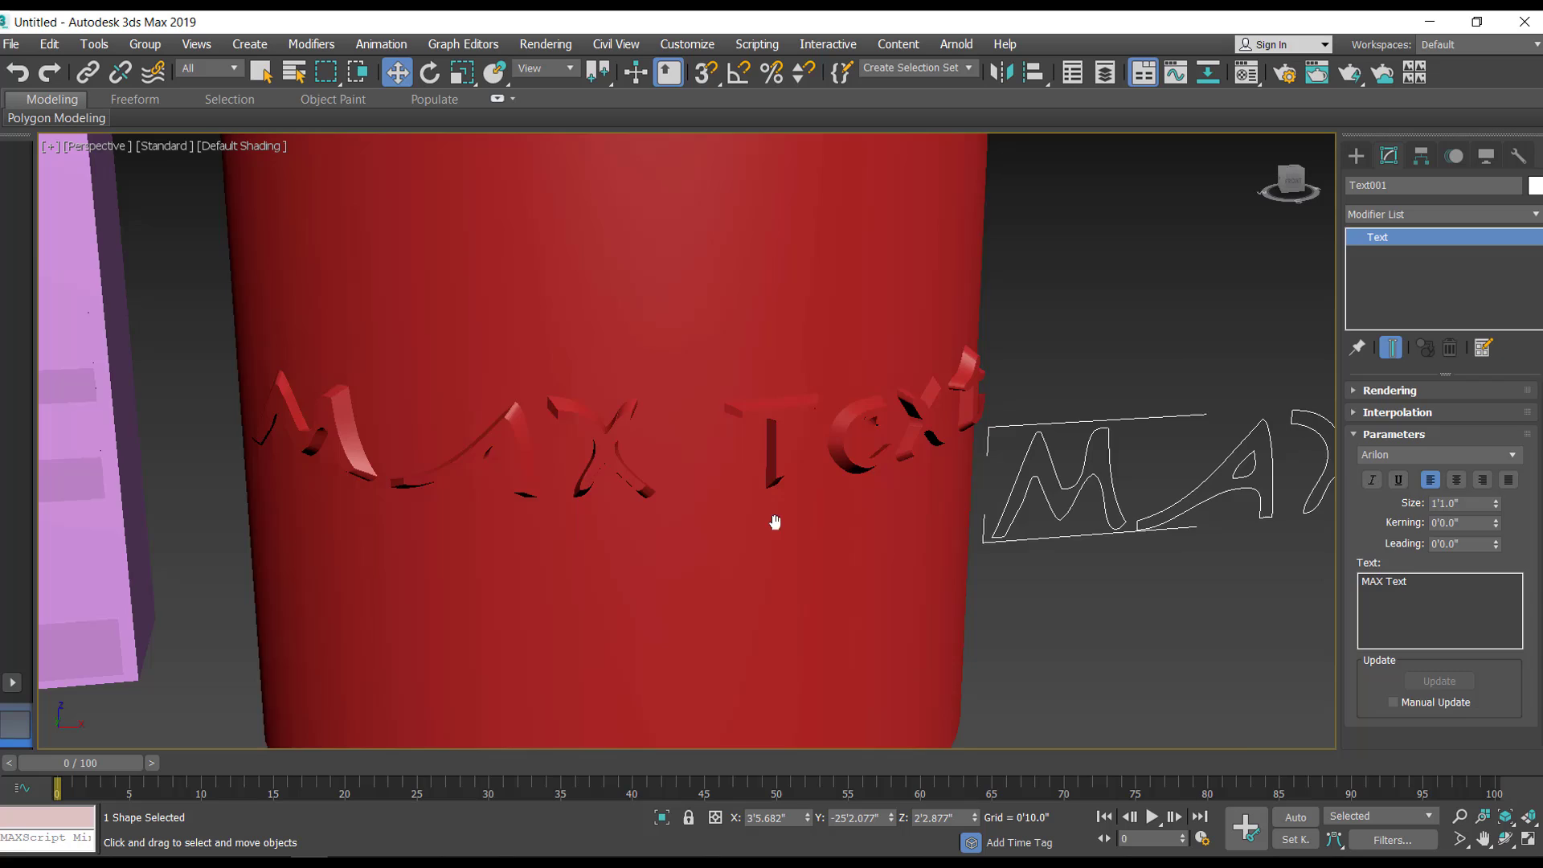
{"action": "scroll", "coordinate": [775, 522], "scroll_direction": "down", "scroll_amount": 4}
{"action": "left_click", "coordinate": [902, 575]}
{"action": "middle_click_drag", "start_coordinate": [902, 575], "coordinate": [792, 554], "text": "alt"}
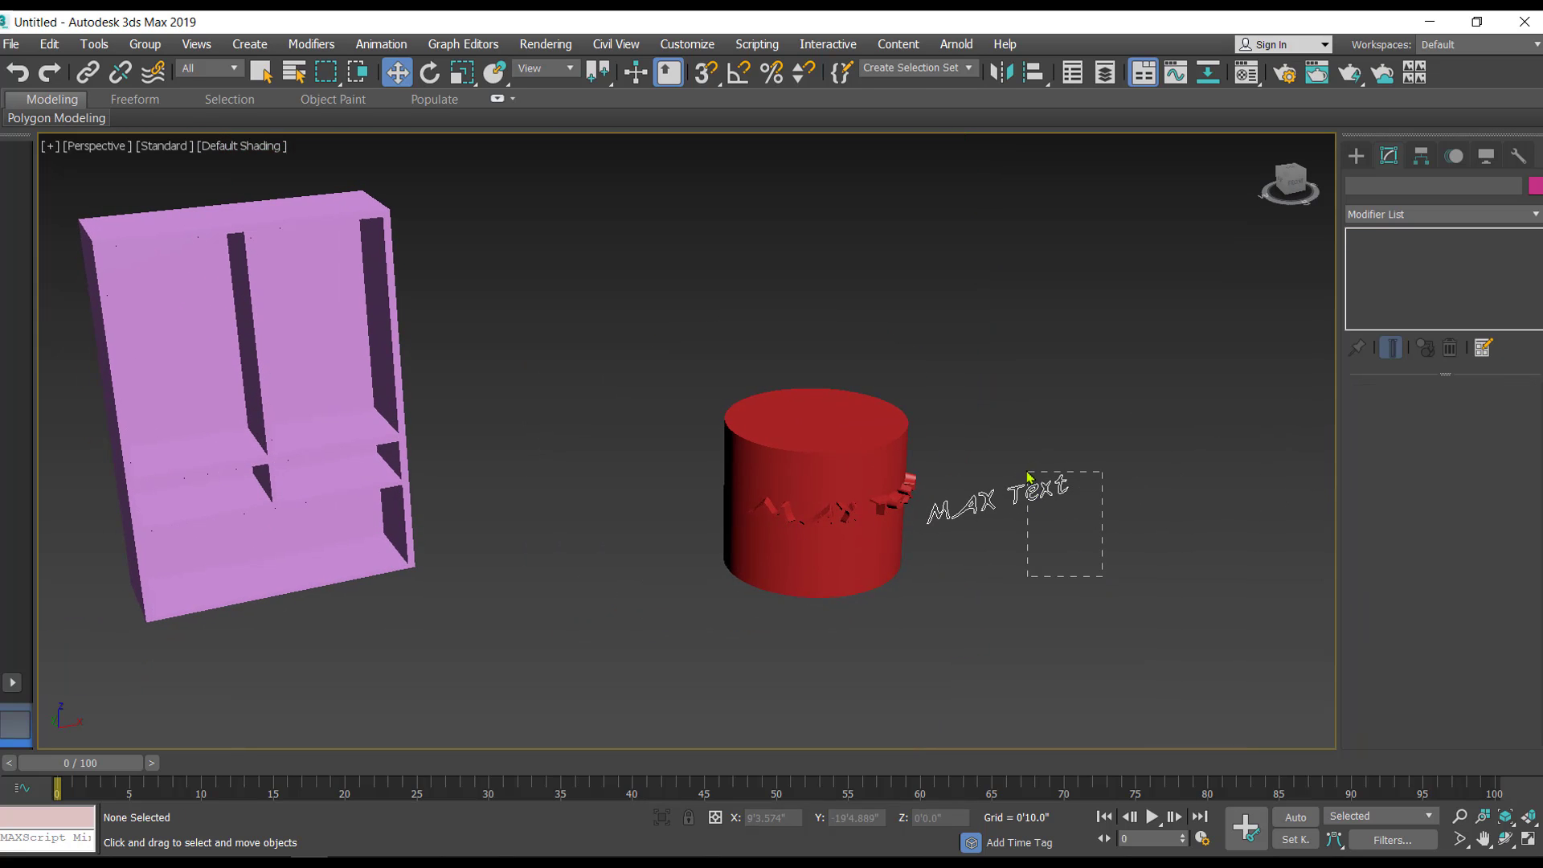
Delete the MAX Text spline that sits beside the cylinder.
{"action": "left_click_drag", "start_coordinate": [1029, 477], "coordinate": [1017, 467]}
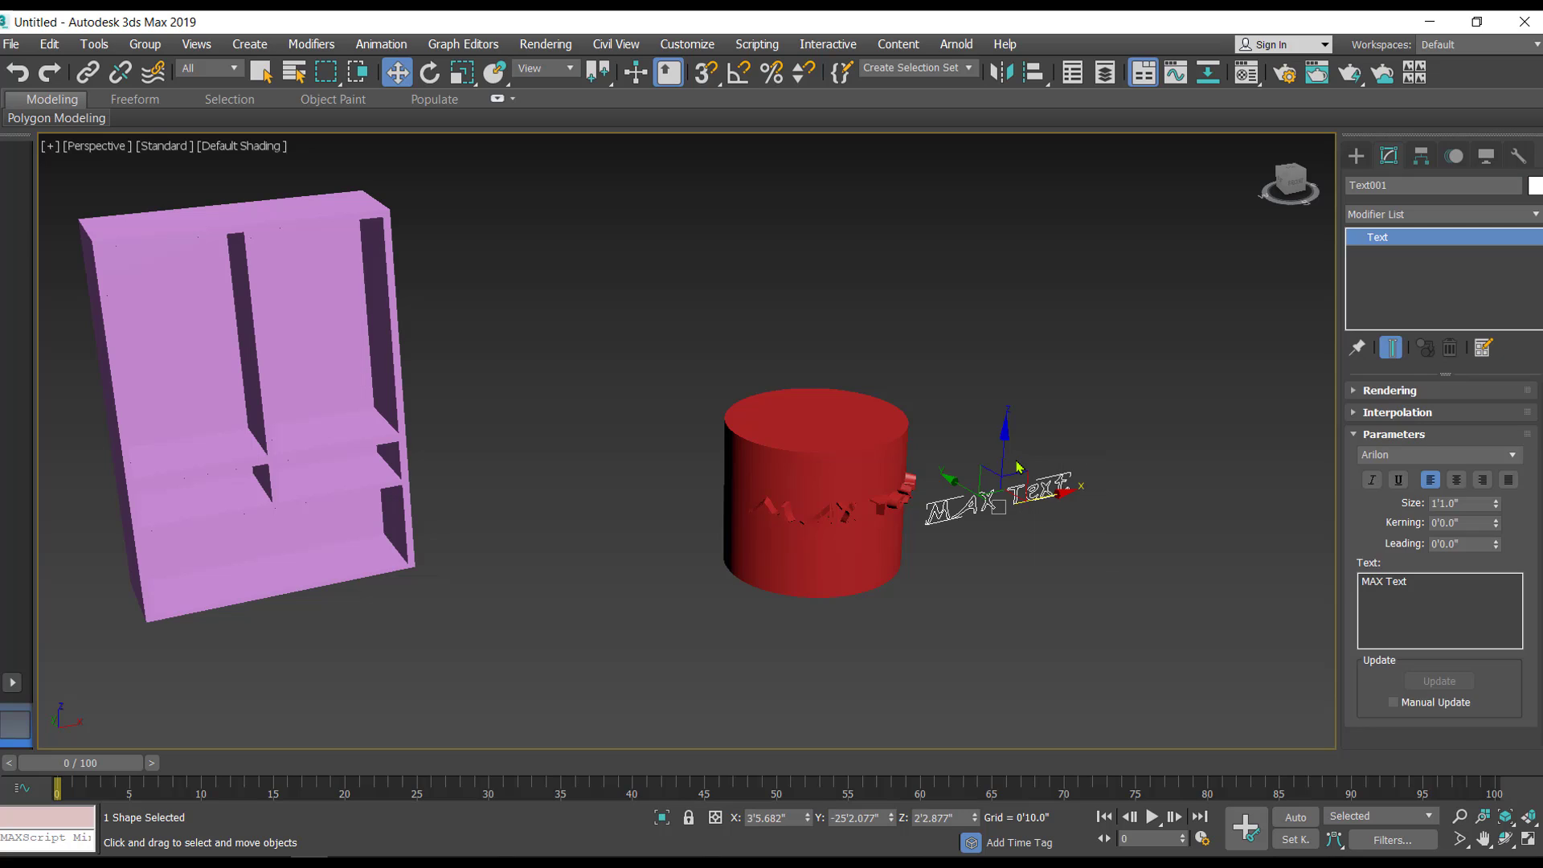
{"action": "key", "text": "Delete"}
{"action": "middle_click_drag", "start_coordinate": [1009, 580], "coordinate": [981, 552], "text": "alt"}
Move Cylinder001 further back along Y, beside the pink wardrobe.
{"action": "scroll", "coordinate": [813, 502], "scroll_direction": "up", "scroll_amount": 2}
{"action": "scroll", "coordinate": [813, 502], "scroll_direction": "up", "scroll_amount": 2}
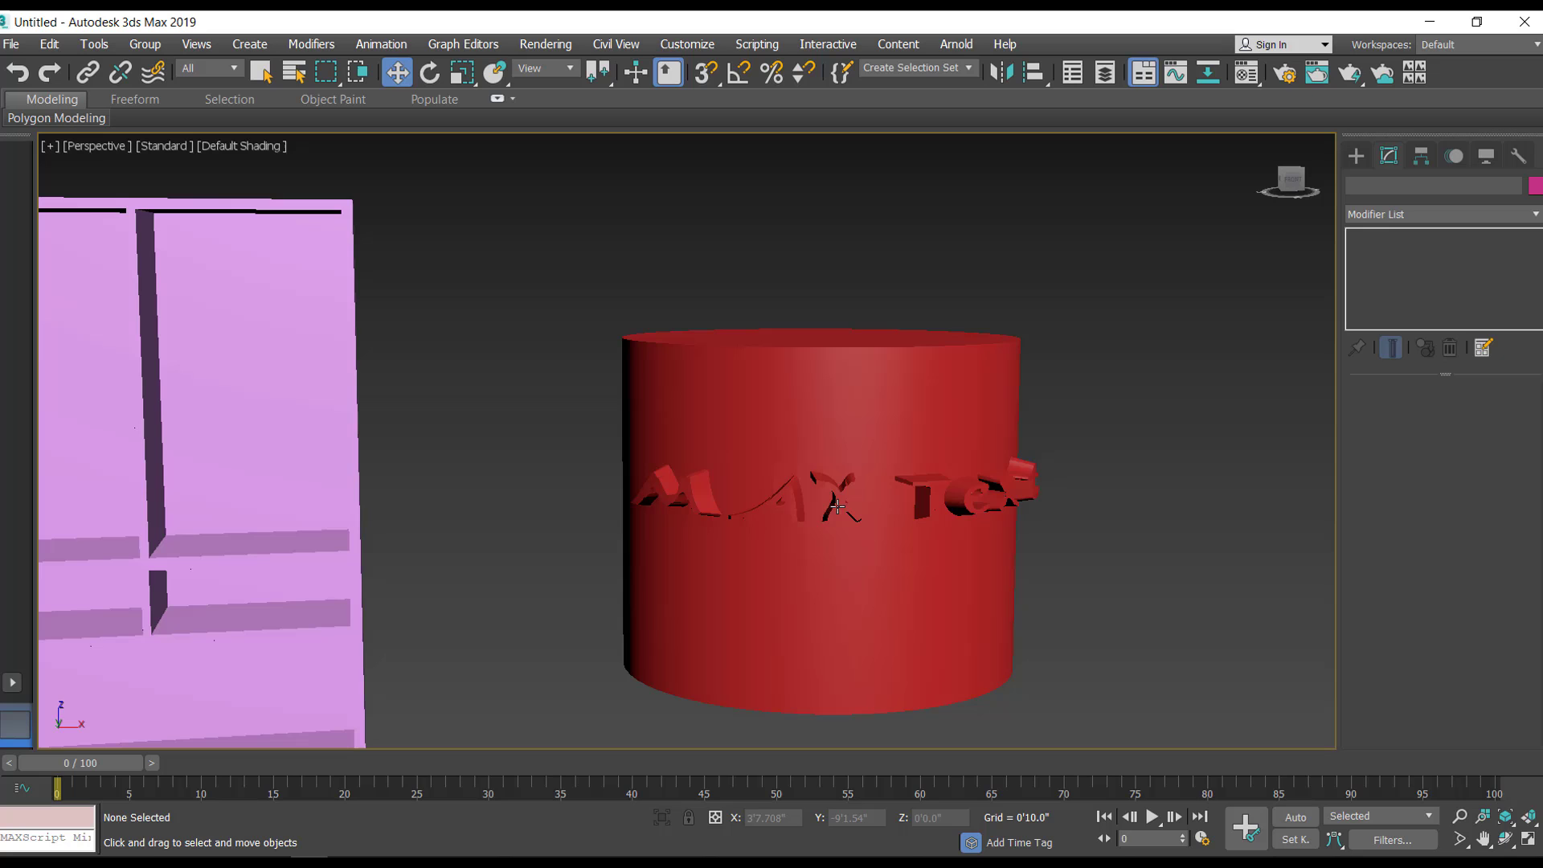
{"action": "middle_click_drag", "start_coordinate": [844, 508], "coordinate": [924, 603], "text": "alt"}
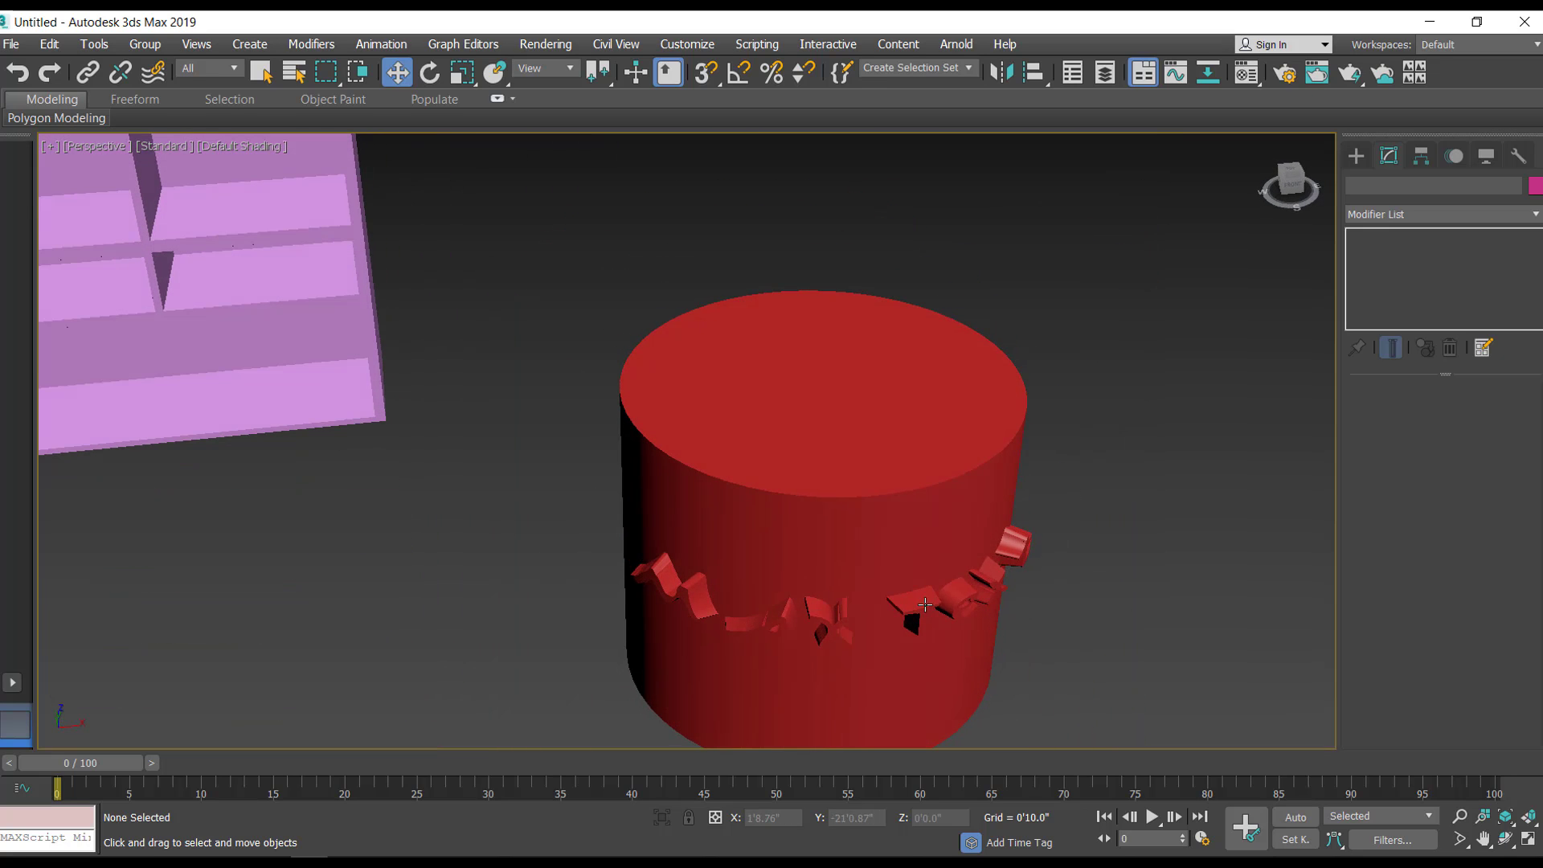
{"action": "left_click", "coordinate": [846, 533]}
{"action": "mouse_move", "coordinate": [789, 589]}
{"action": "left_mouse_down"}
{"action": "mouse_move", "coordinate": [793, 617]}
{"action": "mouse_move", "coordinate": [784, 558]}
{"action": "left_mouse_up"}
{"action": "middle_click_drag", "start_coordinate": [783, 558], "coordinate": [942, 628], "text": "alt"}
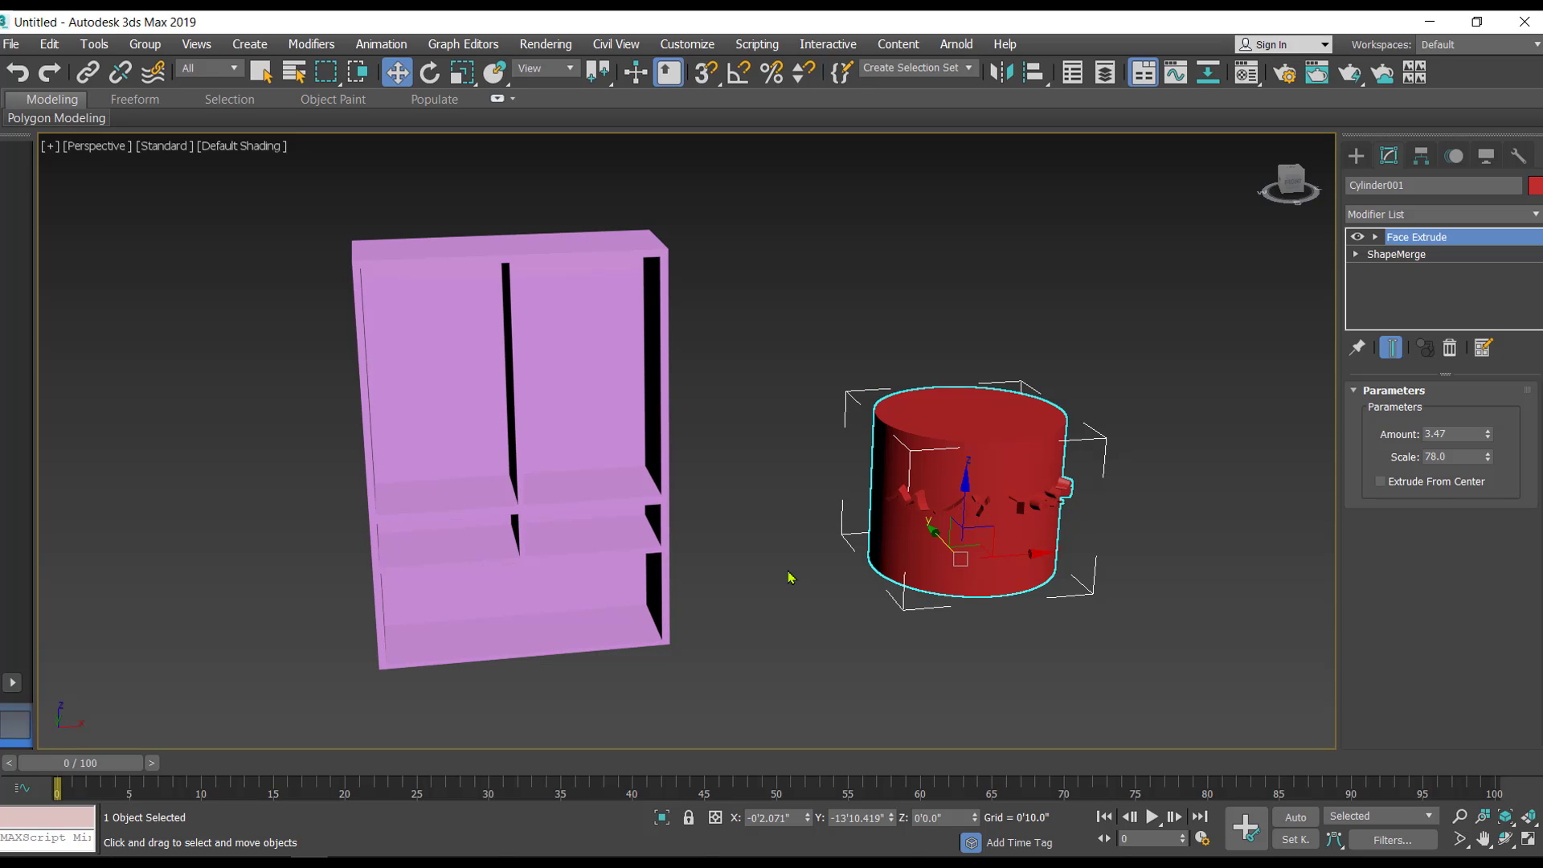
{"action": "middle_click_drag", "start_coordinate": [809, 615], "coordinate": [847, 578]}
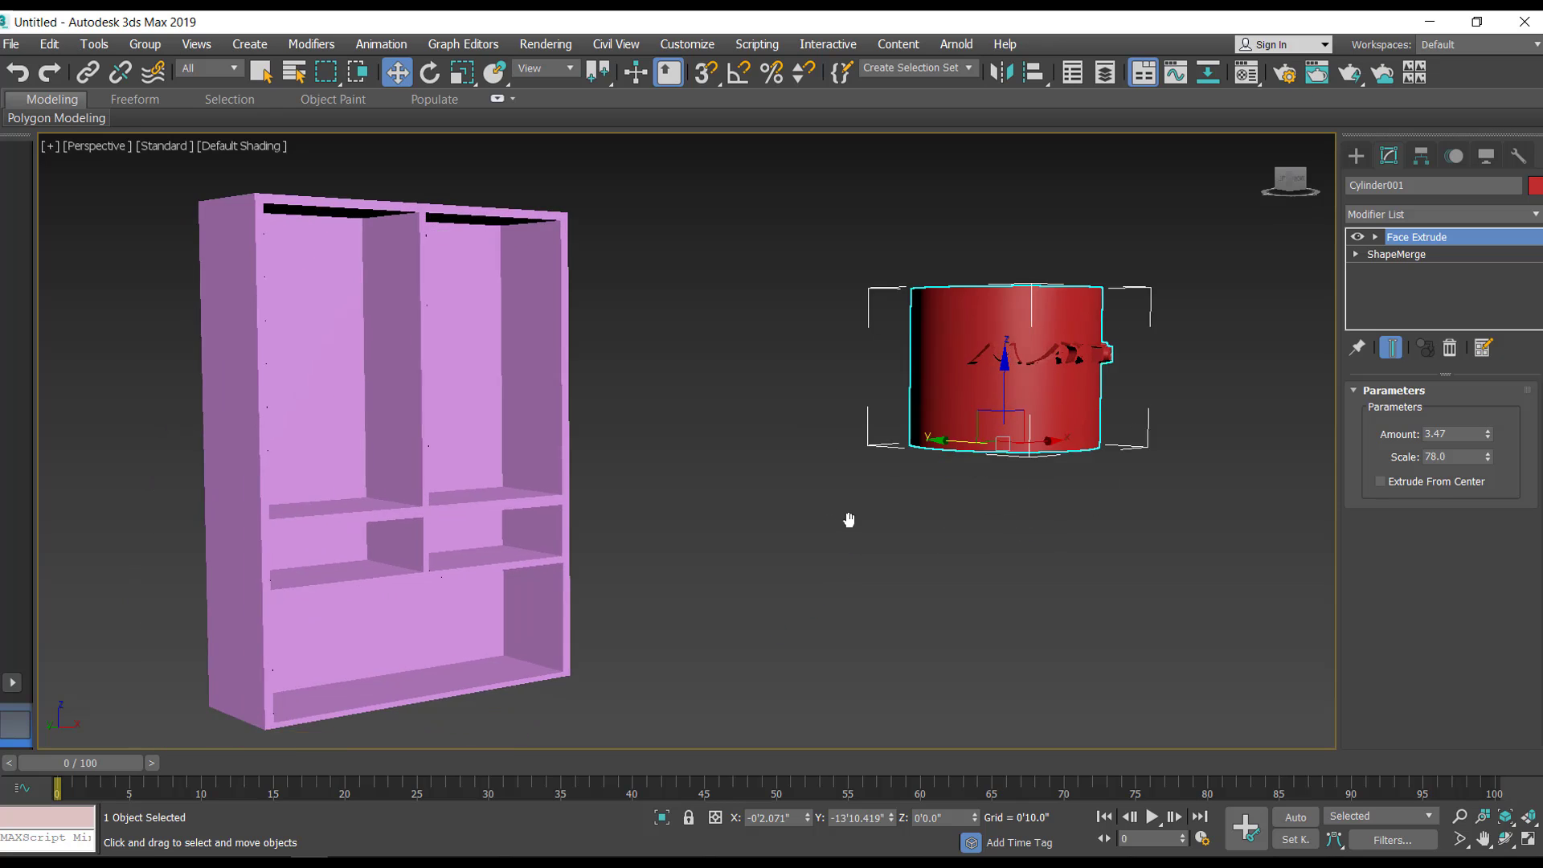